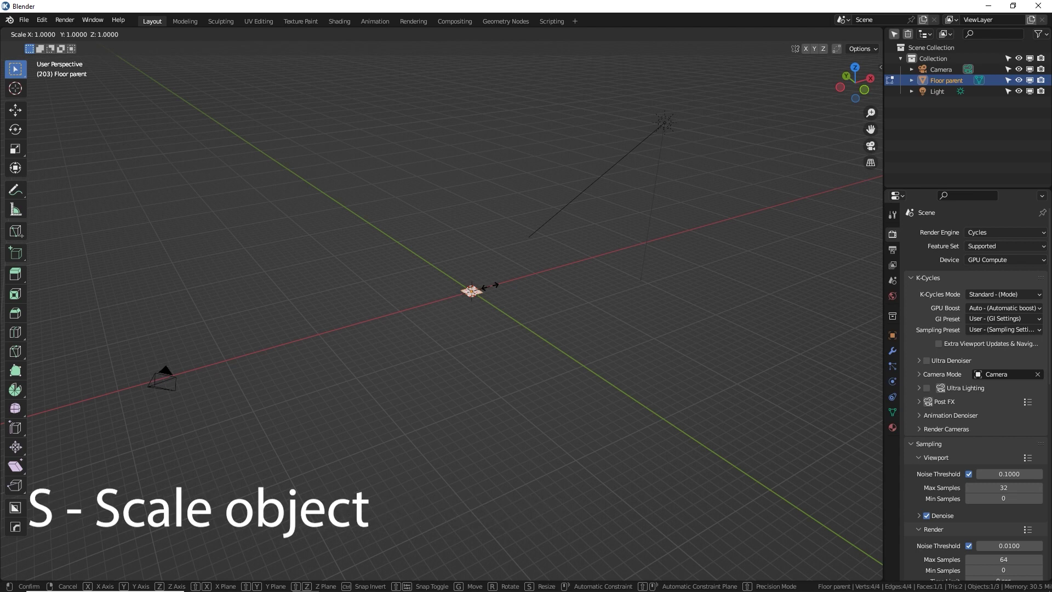
Step: Scale the Floor parent plane's mesh by 10 and open the object's transform properties
text(10)
key(Return)
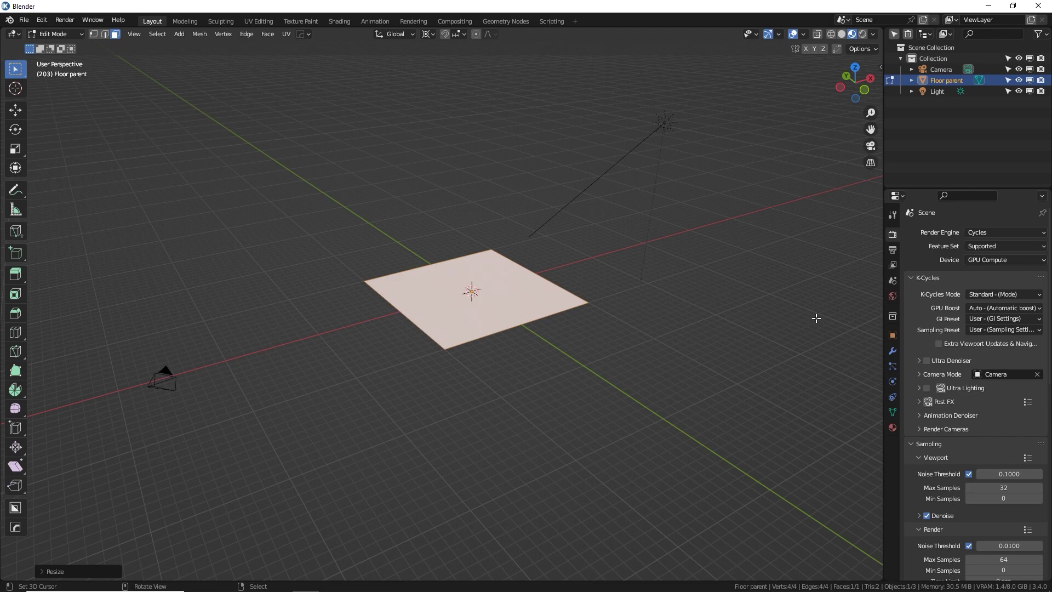
click(892, 335)
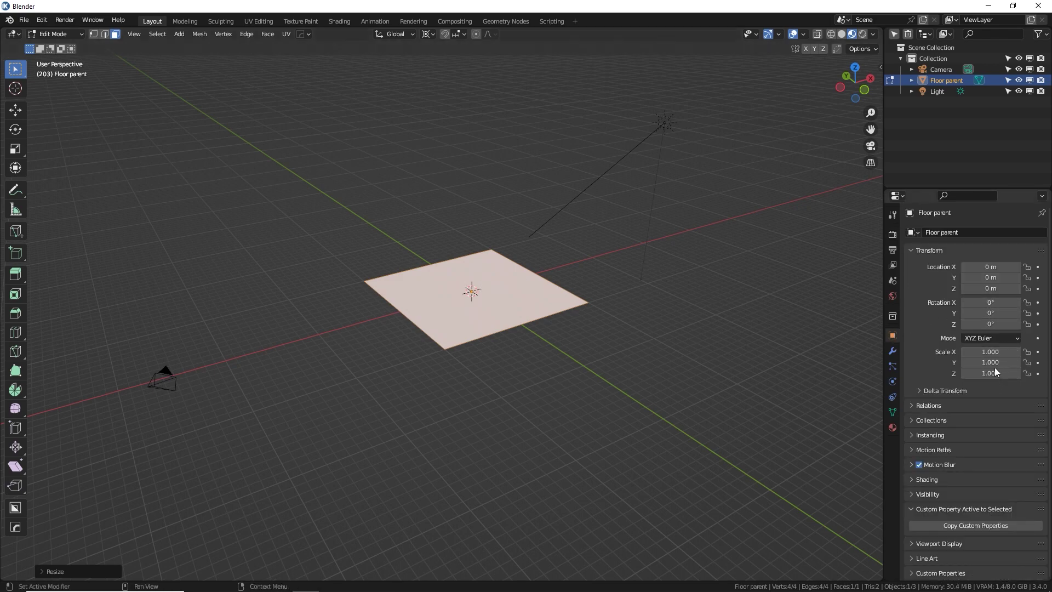
scroll(508, 264, up, 3)
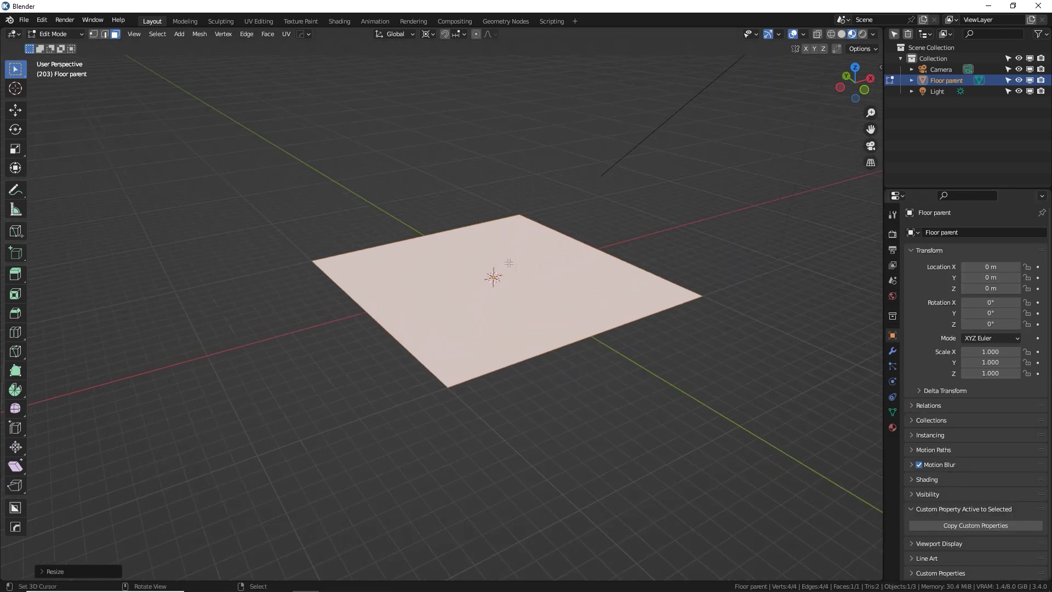
scroll(509, 263, up, 2)
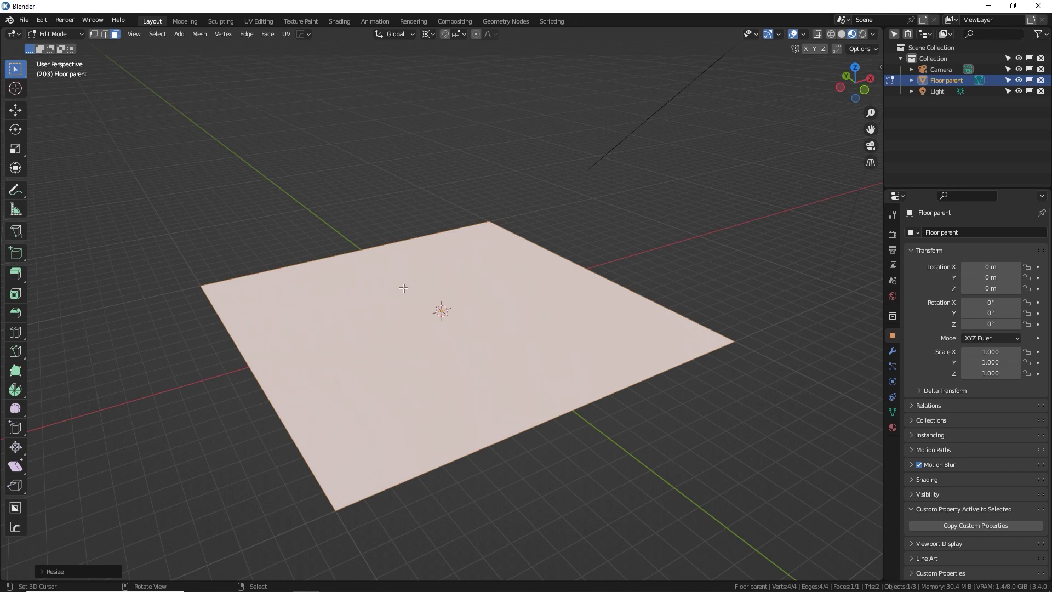
Step: Subdivide the entire Floor parent plane with 9 cuts
mouse_move(443, 309)
middle_down()
mouse_move(474, 236)
mouse_move(455, 297)
mouse_move(439, 310)
middle_up()
right_click(443, 303)
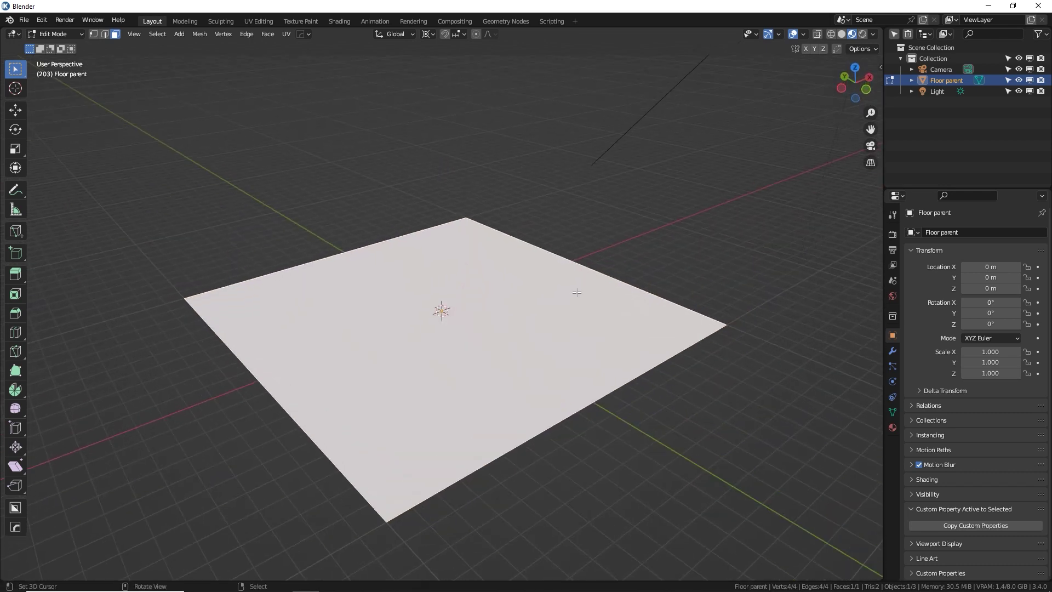
key(a)
key(F3)
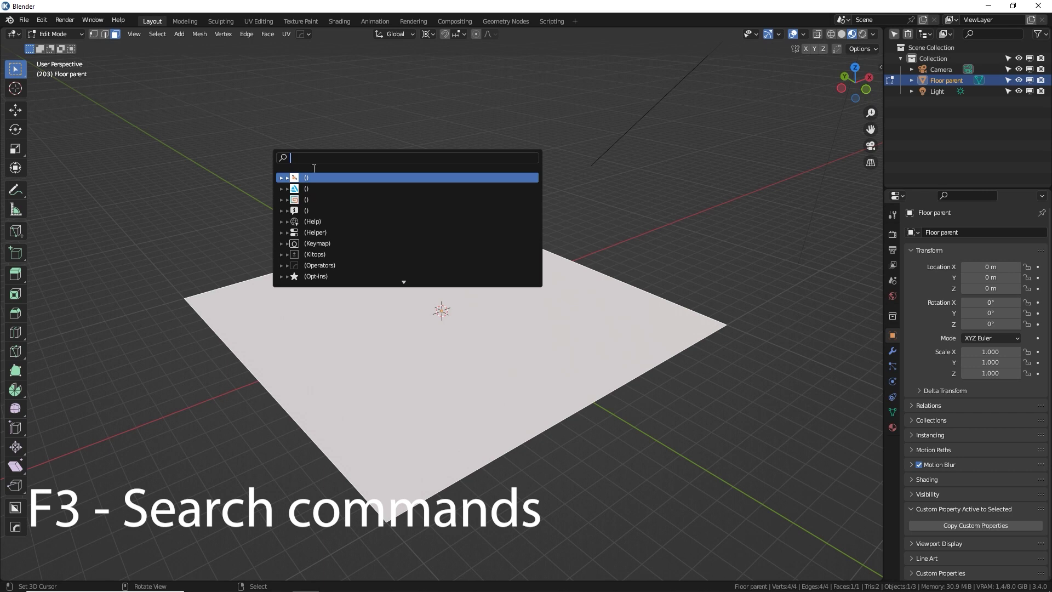
text(subd)
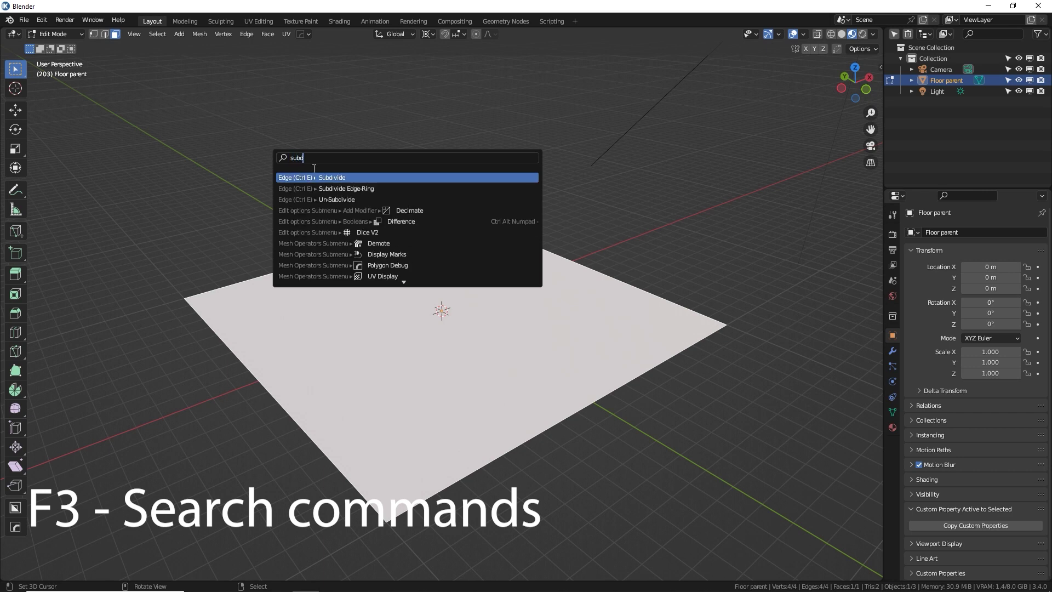
click(367, 176)
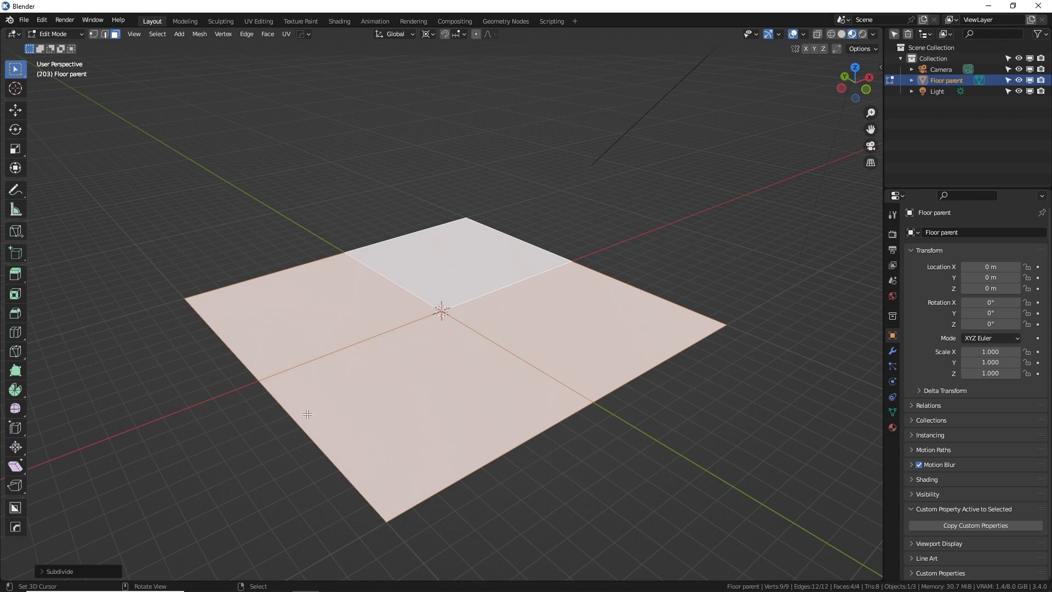
click(60, 571)
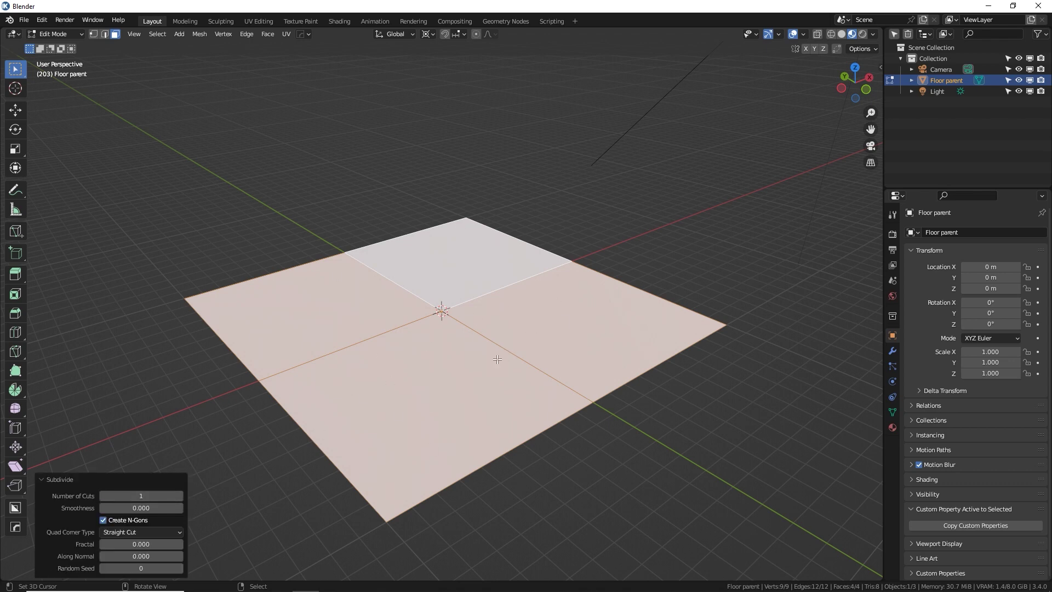
click(145, 495)
text(3)
key(Return)
drag(145, 496, 206, 495)
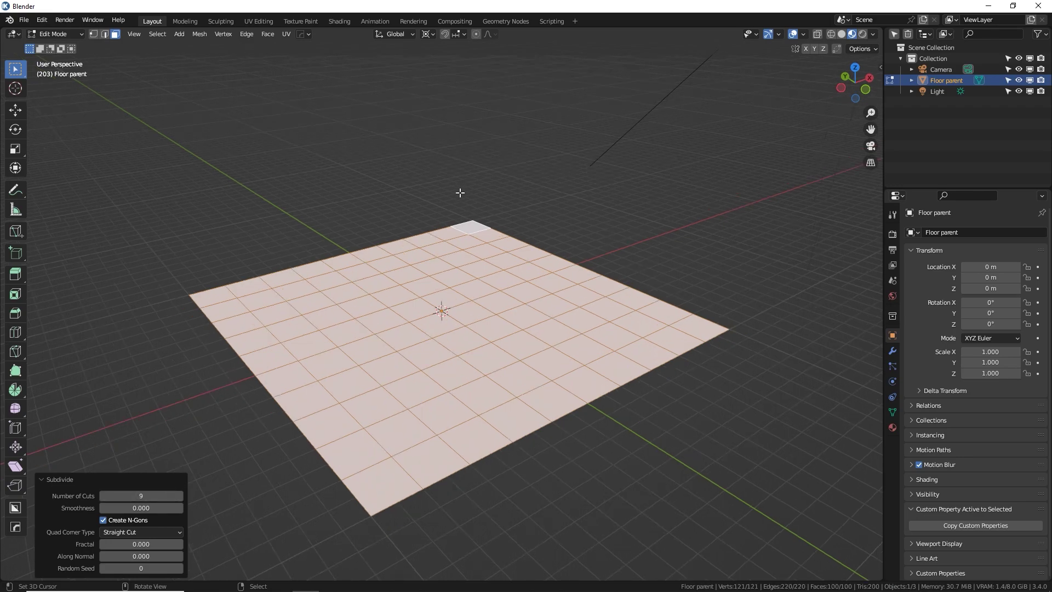
Step: Switch the subdivided plane's mesh editing to vertex selection mode
middle_drag(462, 207, 298, 209)
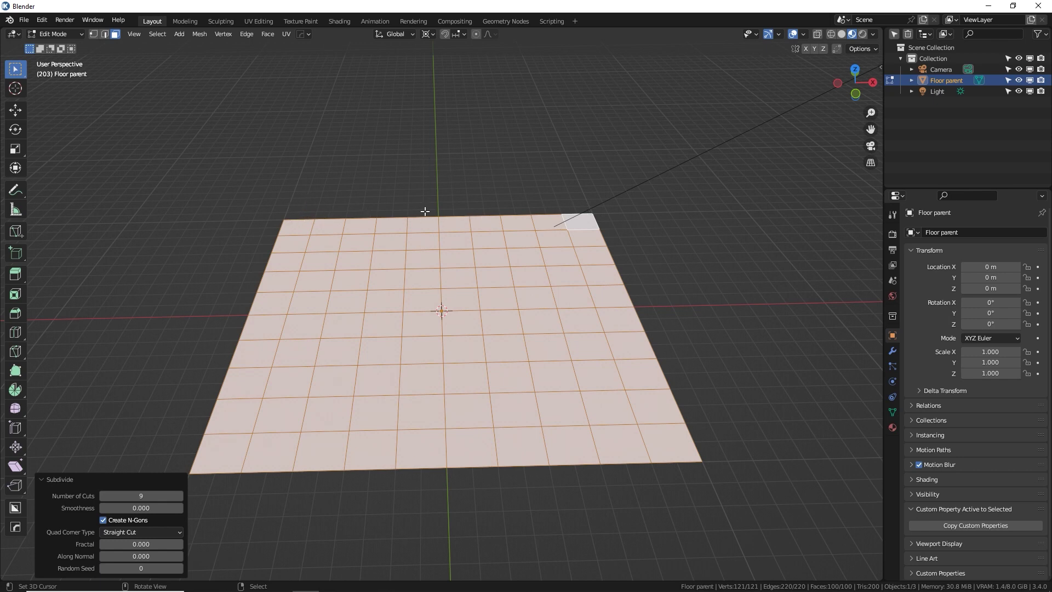
middle_drag(426, 212, 315, 199)
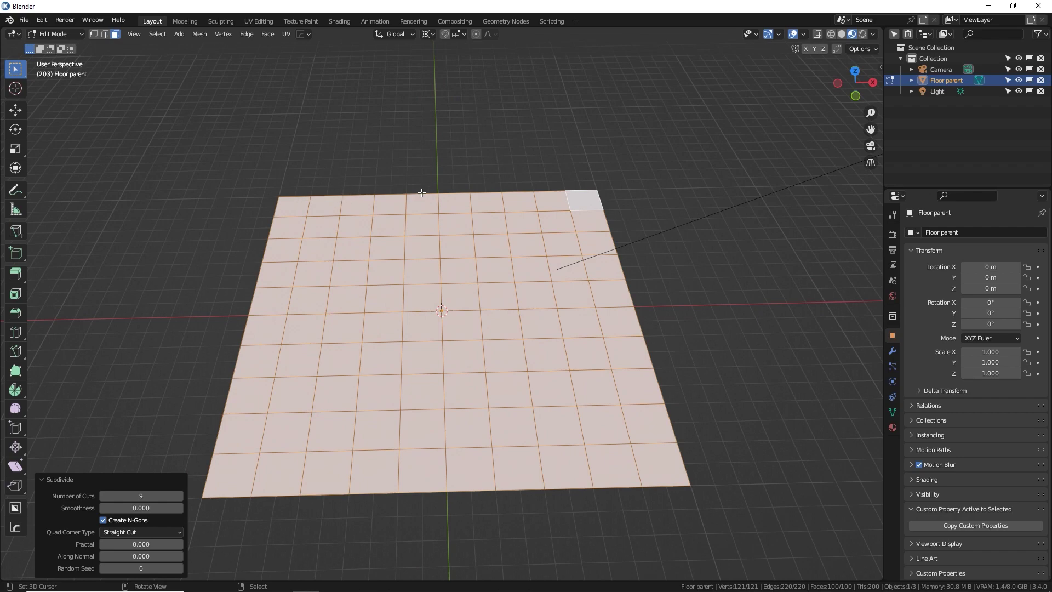
middle_drag(423, 193, 629, 183)
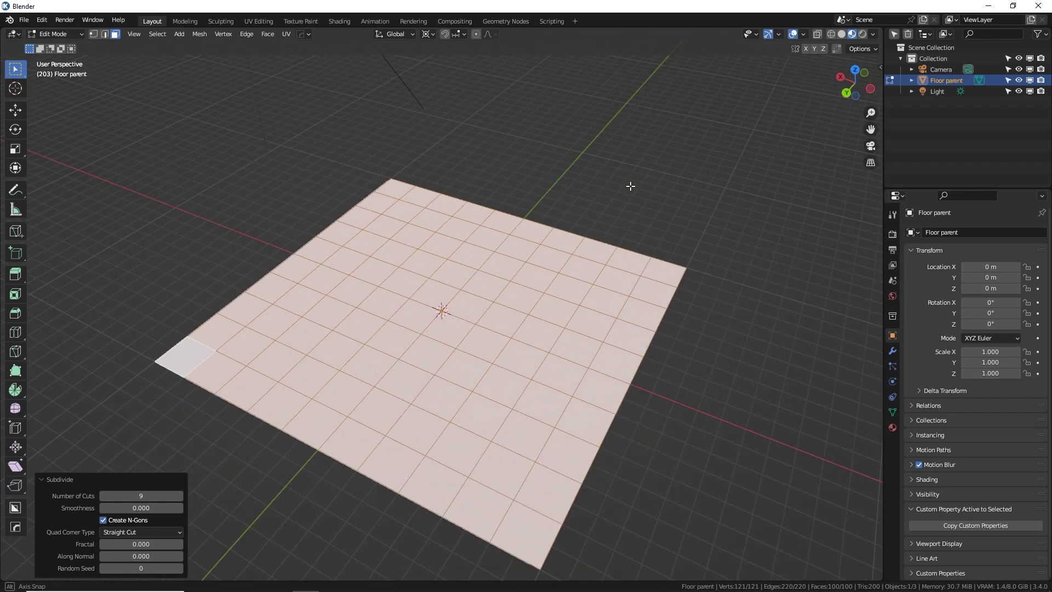
middle_drag(482, 201, 301, 199)
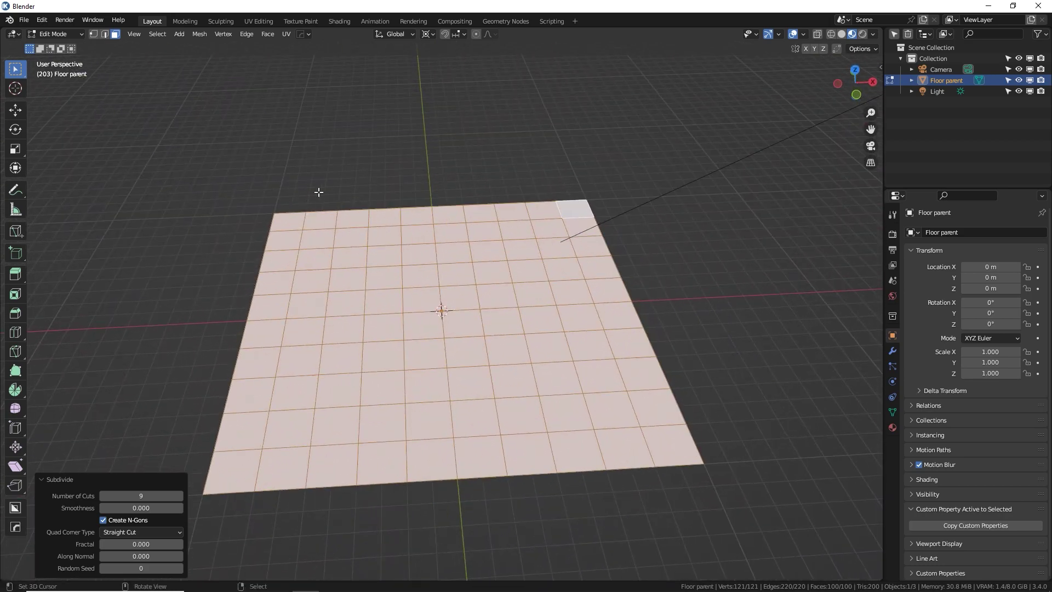
key(Tab)
middle_drag(271, 220, 338, 240)
middle_drag(238, 337, 129, 77)
key(Tab)
click(94, 34)
scroll(369, 307, up, 4)
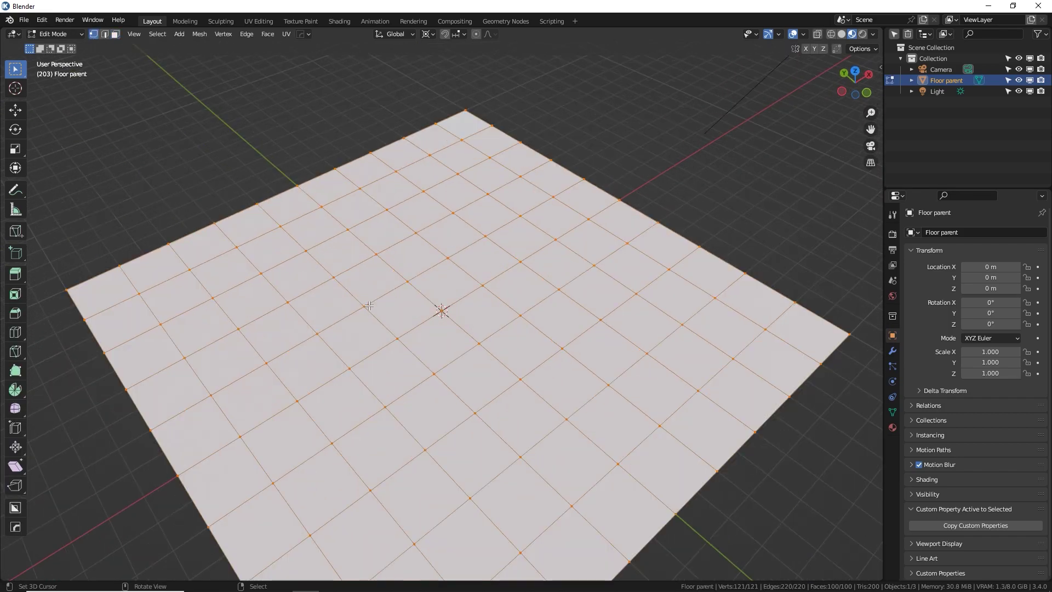
Step: Try freely moving individual vertices near the plane's center and undo the moves
right_click(332, 305)
middle_drag(368, 316, 406, 305)
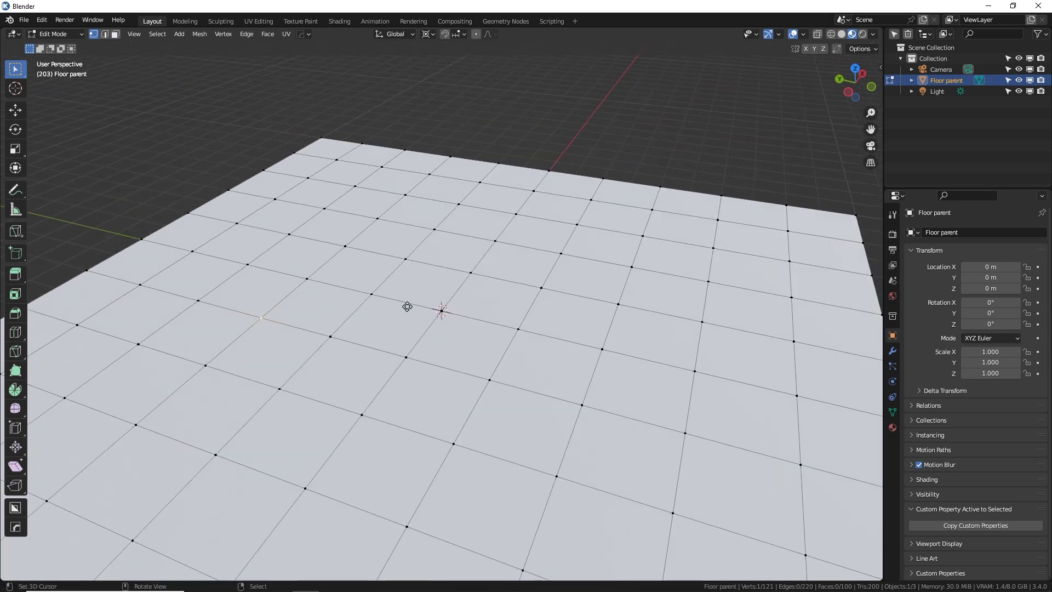
key(g)
right_click(410, 275)
key(g)
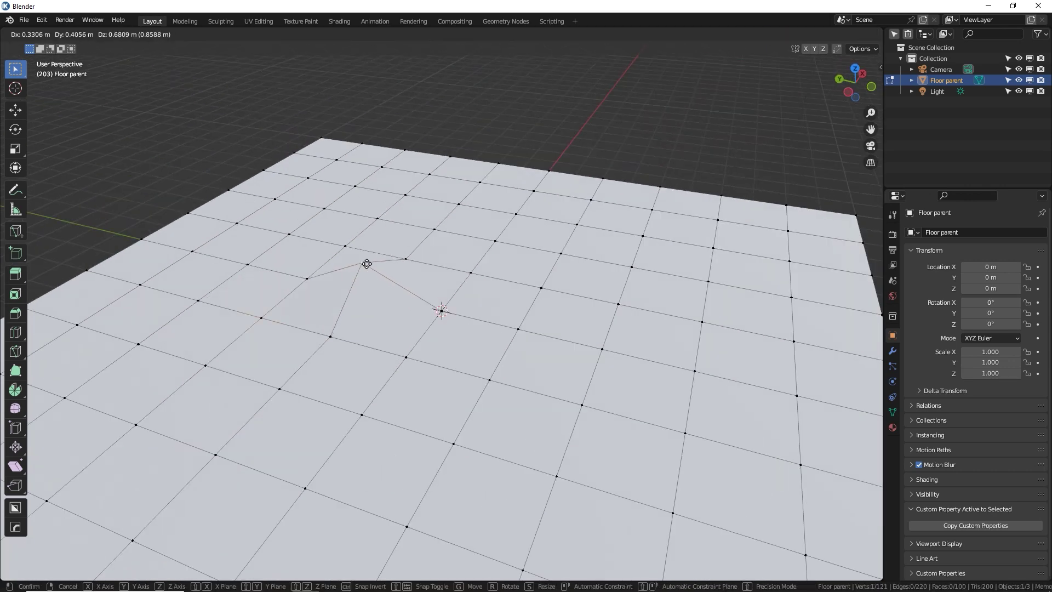
click(429, 274)
key(ctrl+z)
key(g)
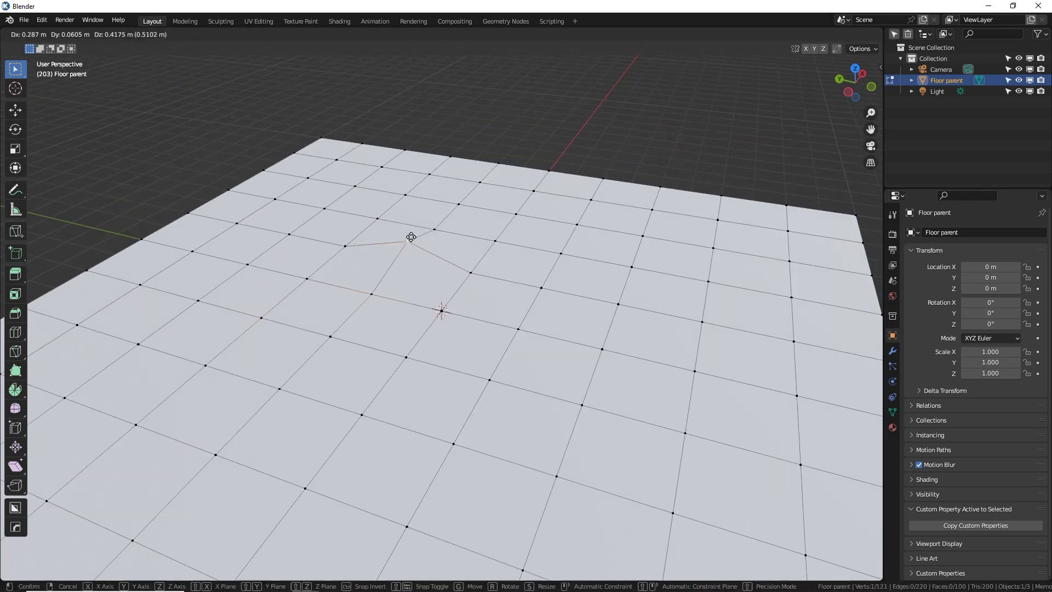
click(411, 237)
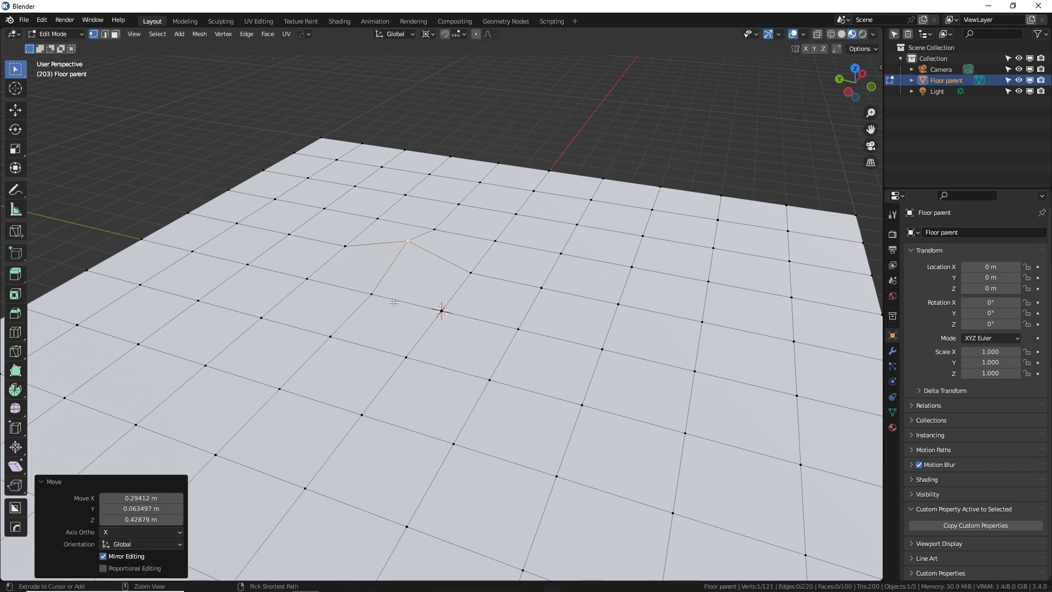
key(ctrl+z)
key(g)
click(353, 263)
key(ctrl+z)
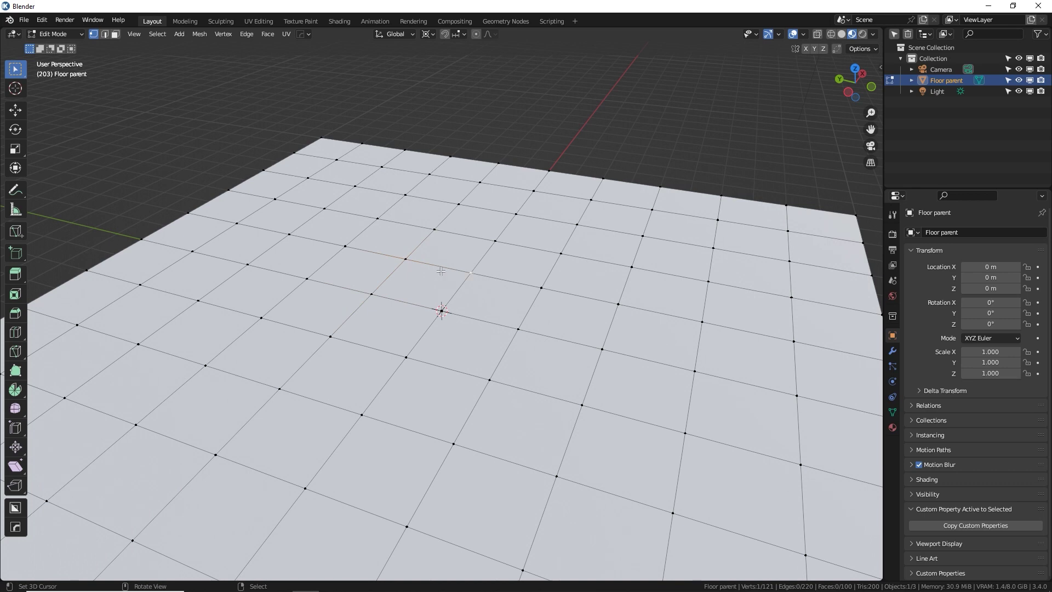
Step: Try a Knife cut between the plane's center vertex and a diagonally adjacent vertex, and undo it
key(k)
click(441, 311)
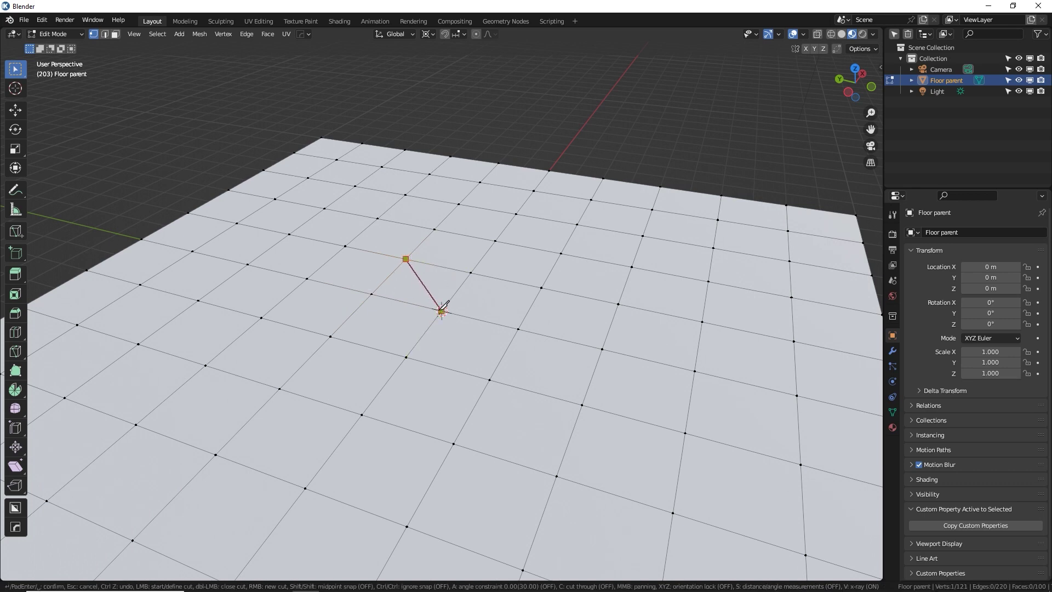
key(Return)
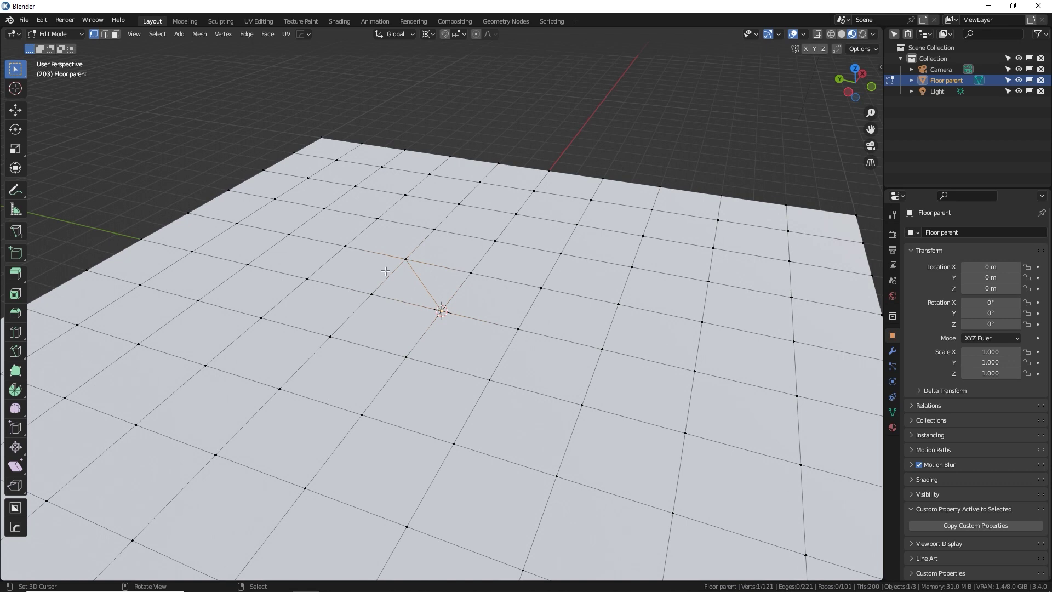
key(ctrl+z)
Step: Return to Object Mode and add a 2 m mesh cube at the plane's center
middle_drag(474, 299, 558, 290)
key(Tab)
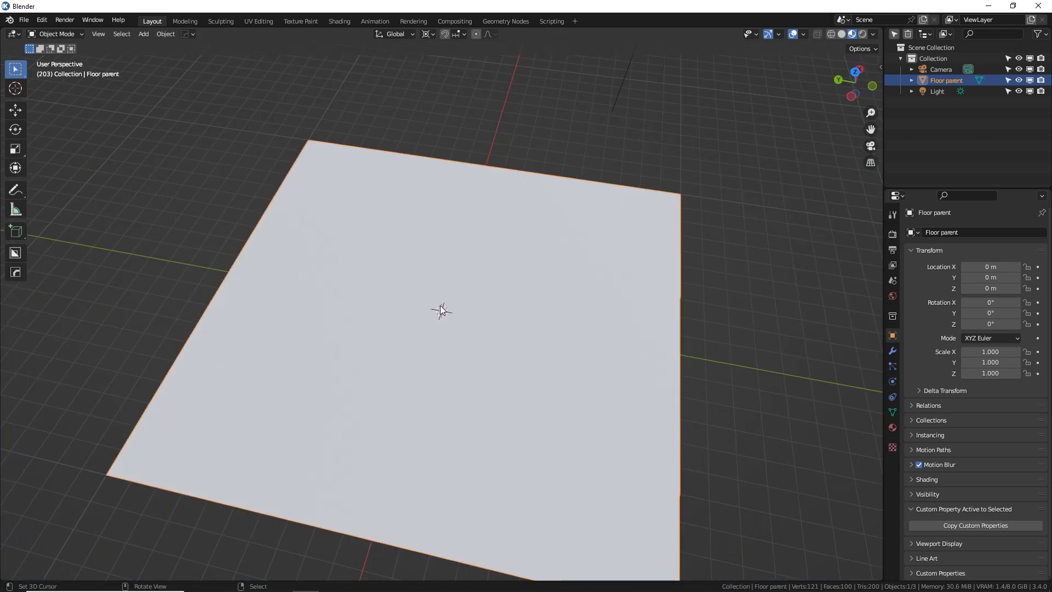
mouse_move(440, 311)
middle_down()
mouse_move(463, 293)
mouse_move(459, 306)
middle_up()
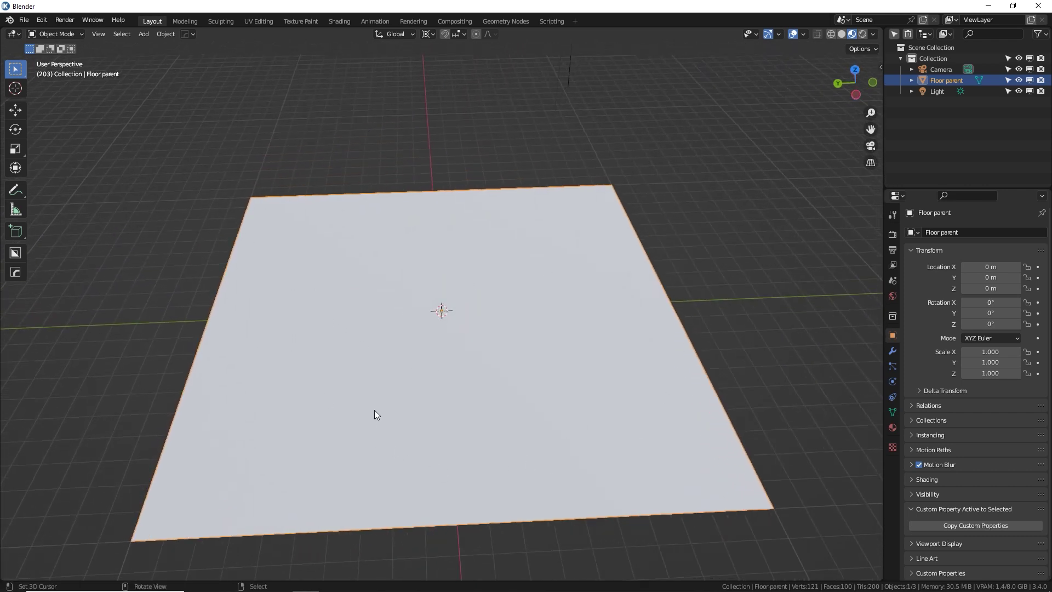
middle_drag(374, 411, 320, 270)
middle_drag(509, 290, 517, 336)
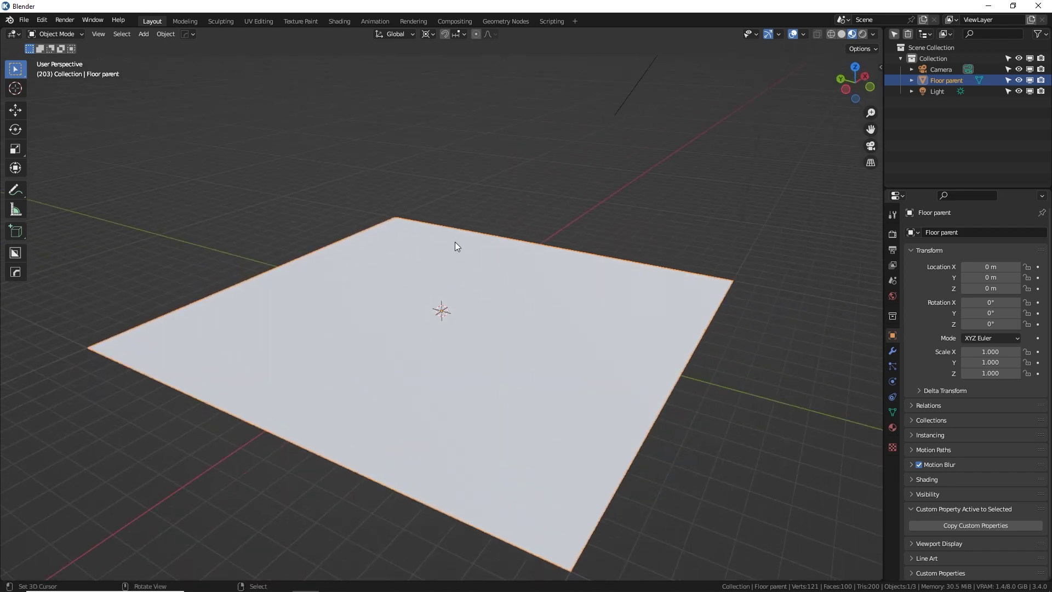
key(shift+a)
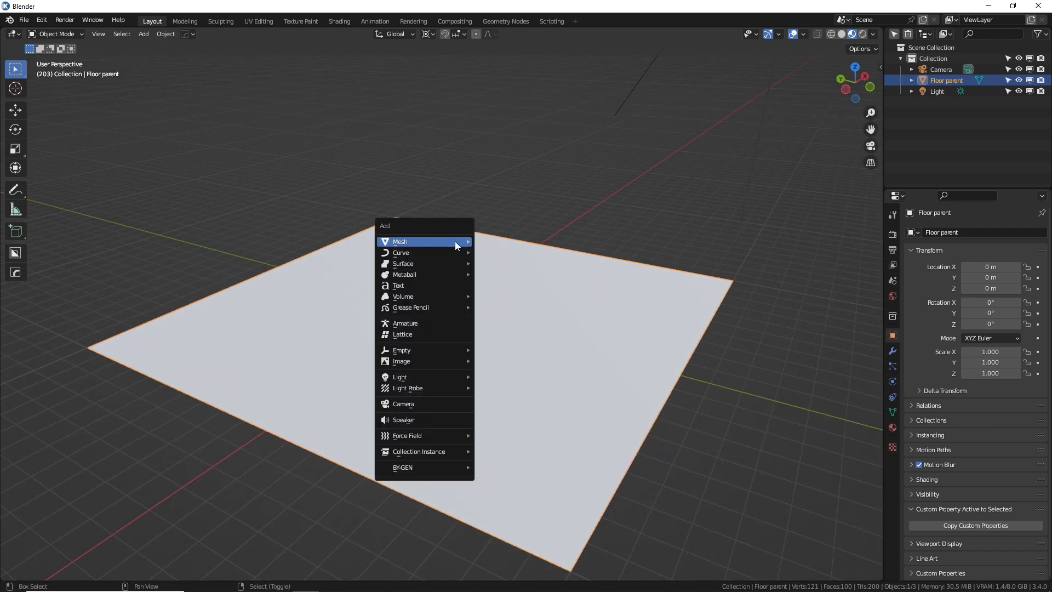
mouse_move(455, 241)
click(504, 251)
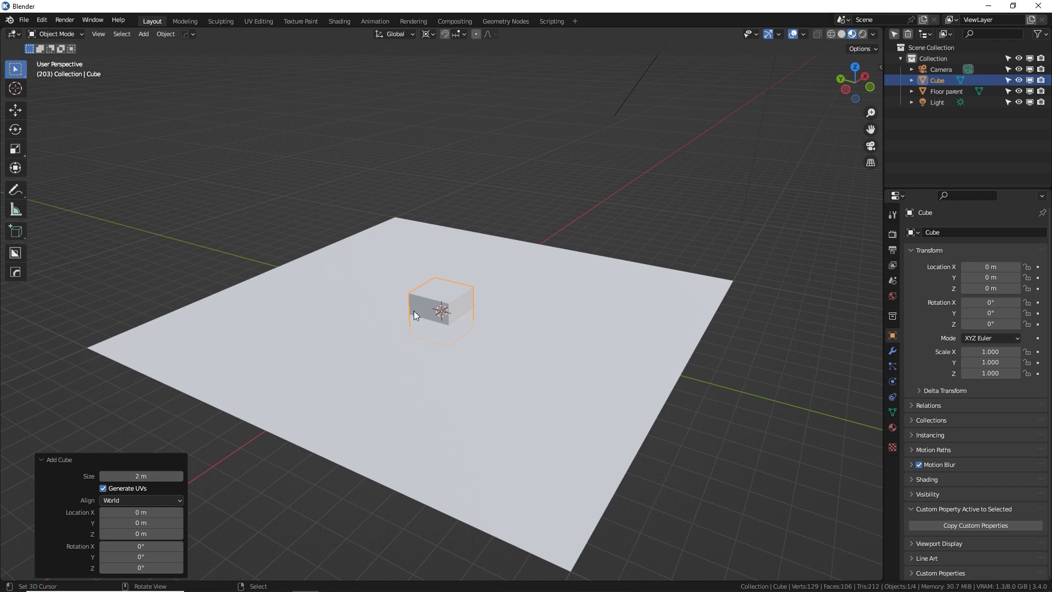
Step: Inspect how the cube sits in the floor, selecting the Floor parent plane and reselecting the cube
scroll(413, 310, up, 8)
scroll(493, 234, down, 2)
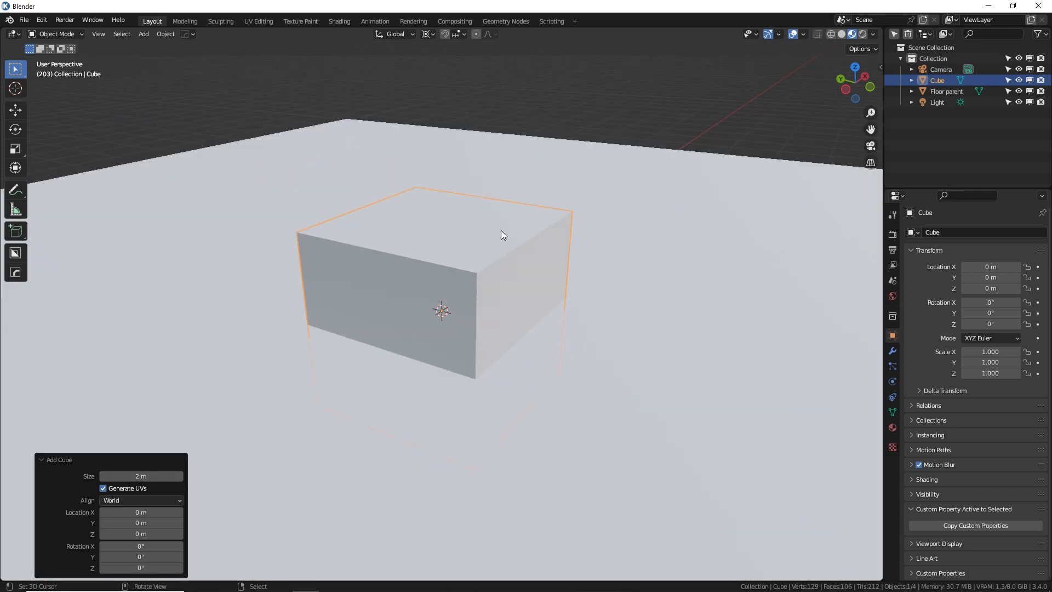
scroll(501, 230, down, 6)
middle_drag(502, 225, 525, 239)
scroll(525, 239, down, 4)
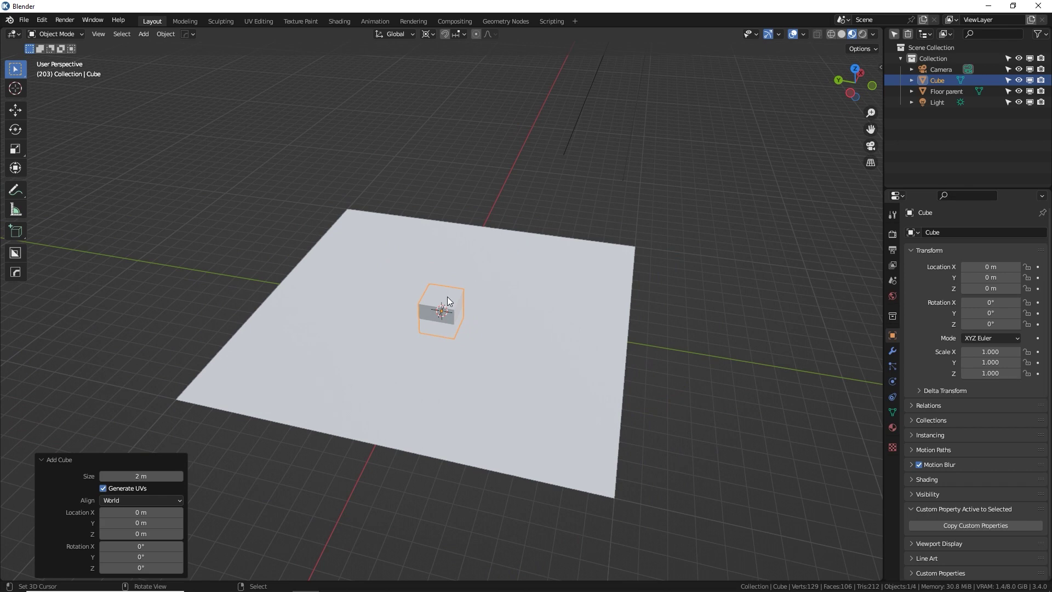
click(538, 260)
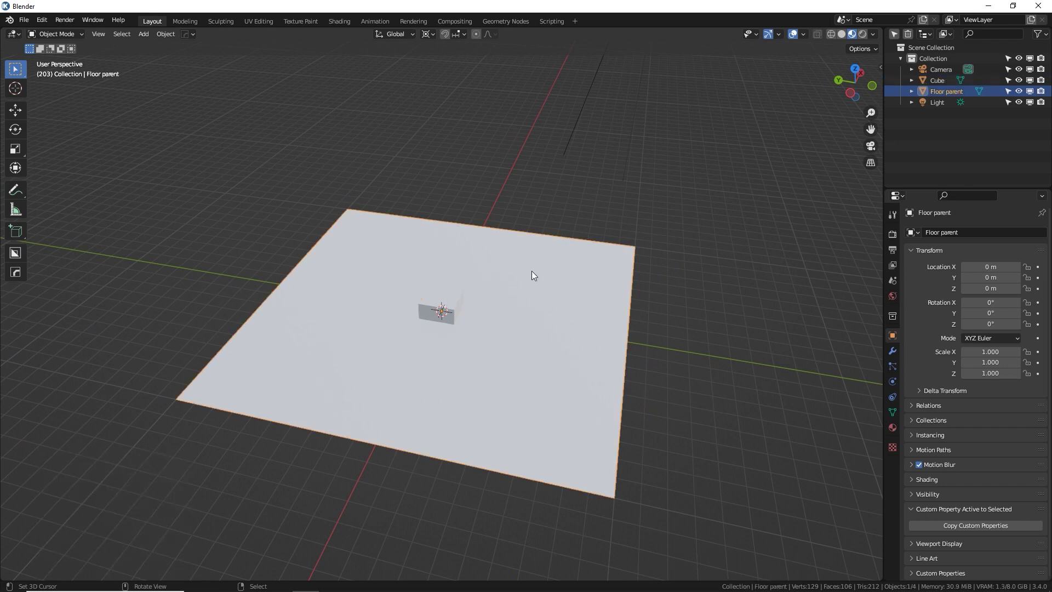
click(456, 303)
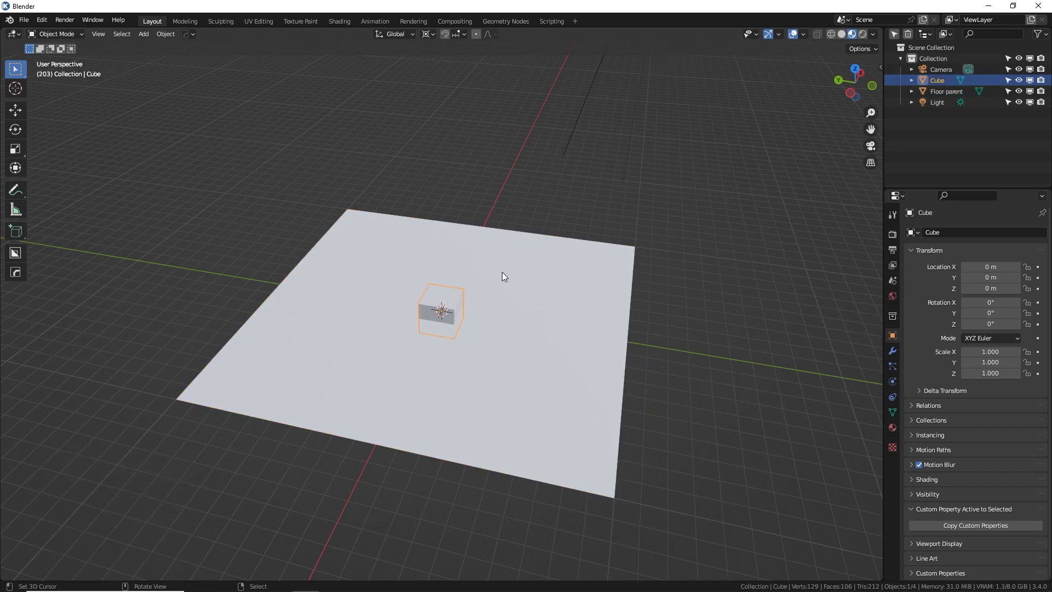
Step: Set the viewport shading to Solid for a closer view of the cube
click(841, 34)
middle_drag(545, 256, 501, 258)
scroll(502, 245, up, 6)
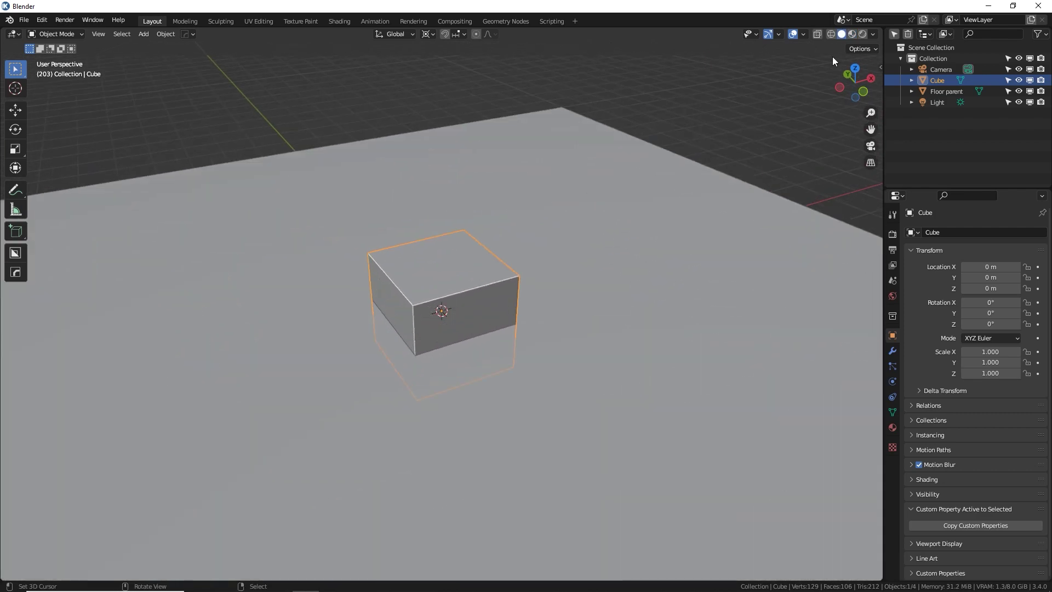
Step: Turn the Cavity option off and back on in the viewport shading settings to compare the edge display
click(873, 35)
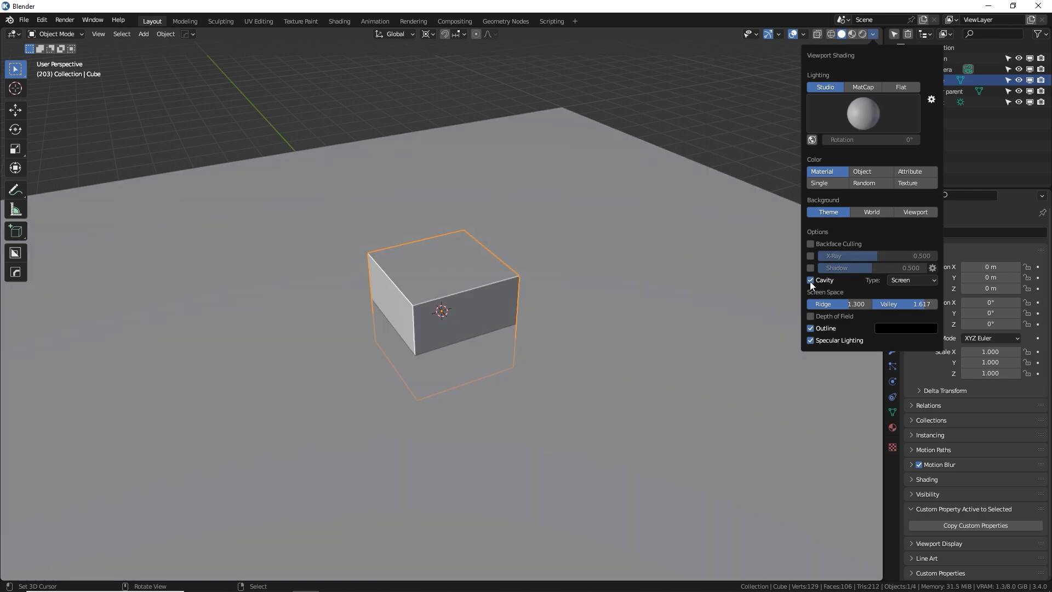
click(810, 280)
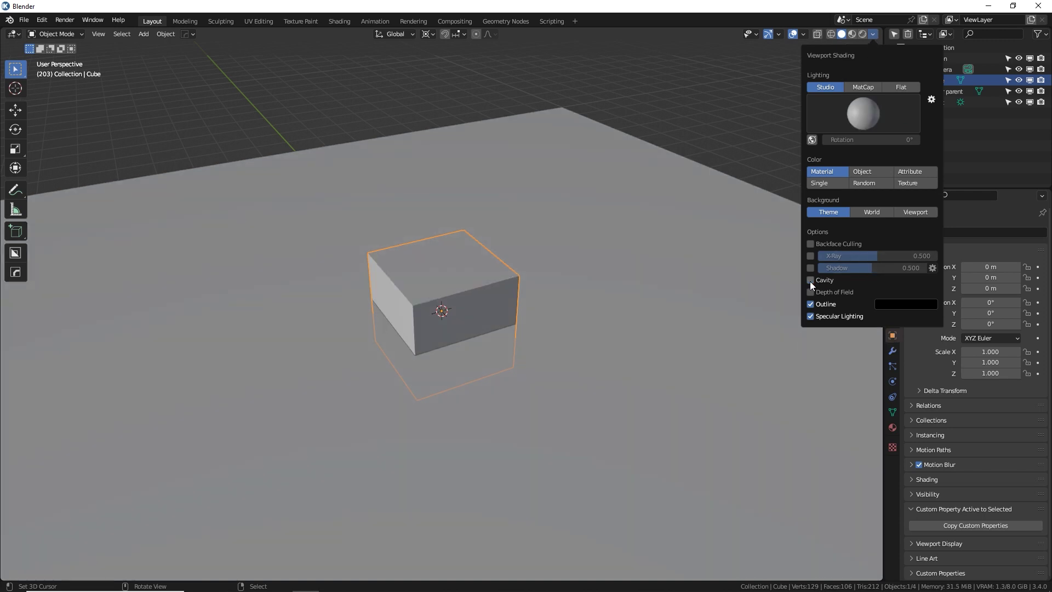
click(810, 280)
scroll(507, 330, up, 5)
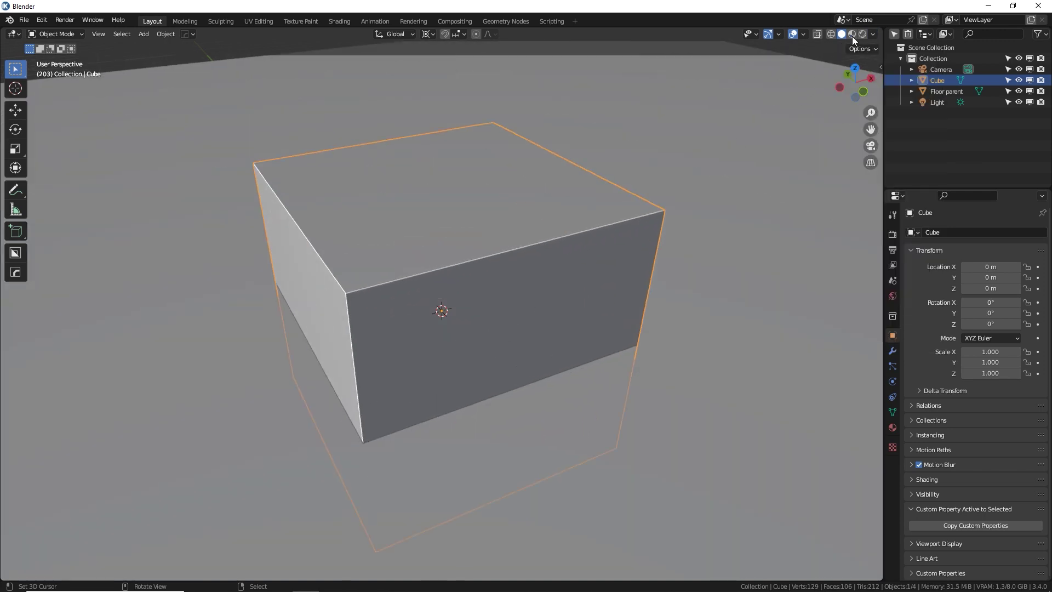
Step: Set the Cavity ridge to 1.000 and the valley to 1.633 in the viewport shading settings
click(872, 34)
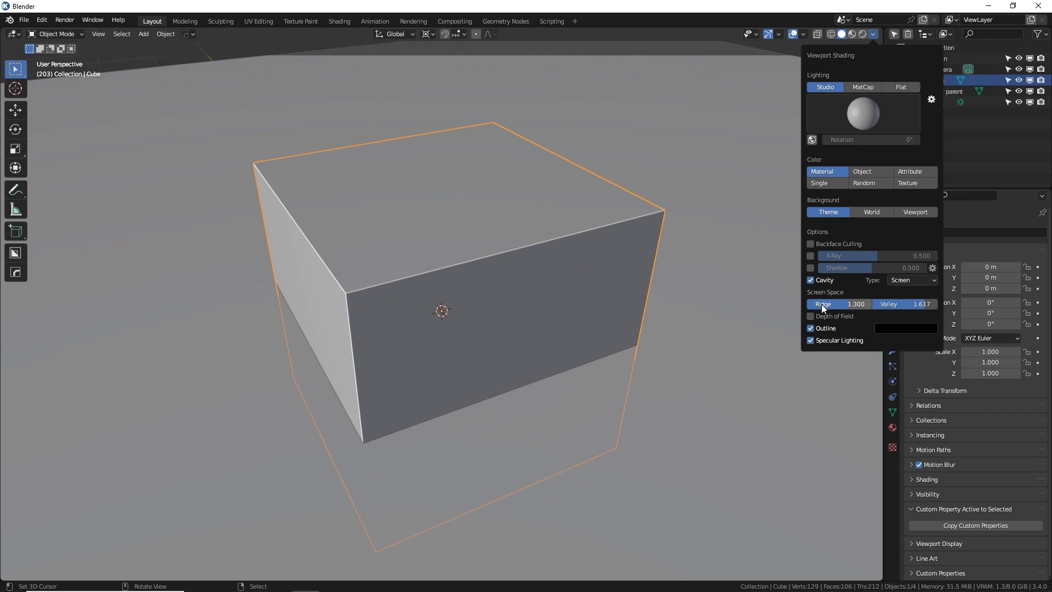
mouse_move(824, 307)
mouse_down()
mouse_move(797, 307)
mouse_move(849, 307)
mouse_move(821, 308)
mouse_up()
mouse_move(909, 305)
mouse_down()
mouse_move(855, 304)
mouse_move(915, 305)
mouse_up()
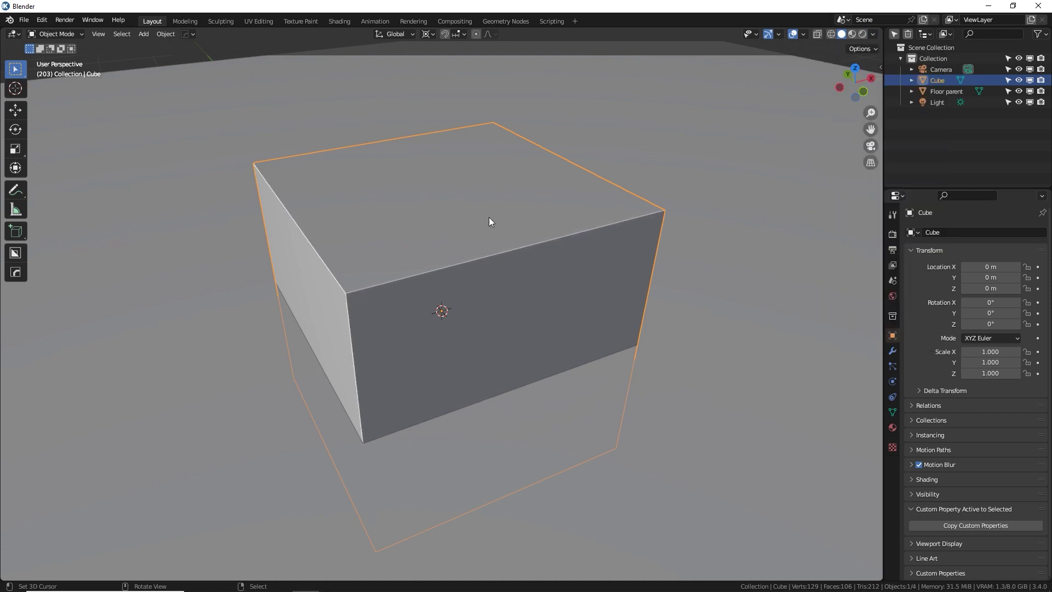
Step: Turn the Shadow option on and back off in the viewport shading settings to compare the cube's shading
click(872, 34)
click(810, 268)
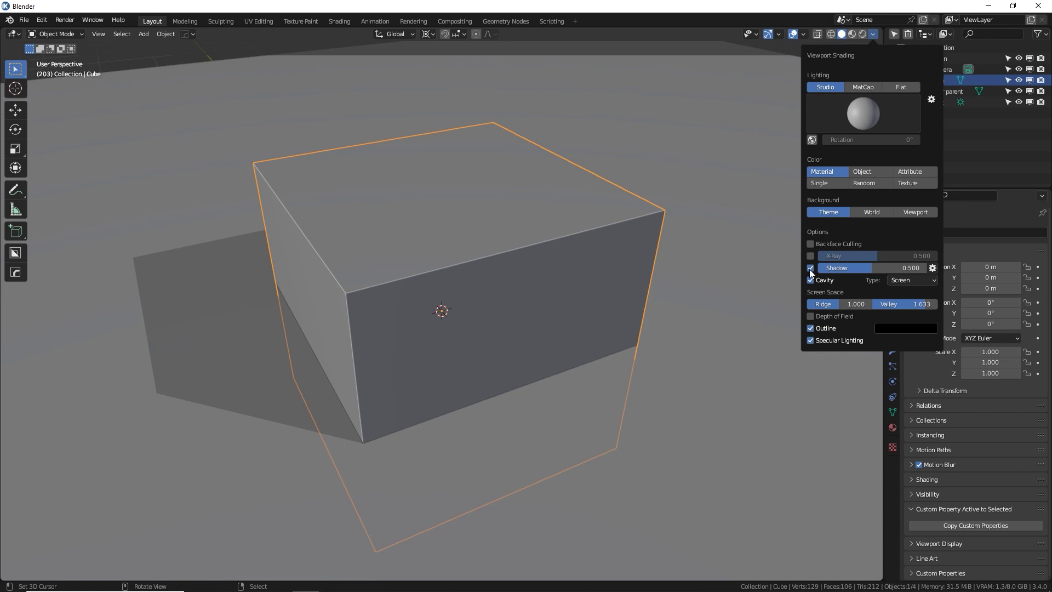
click(811, 268)
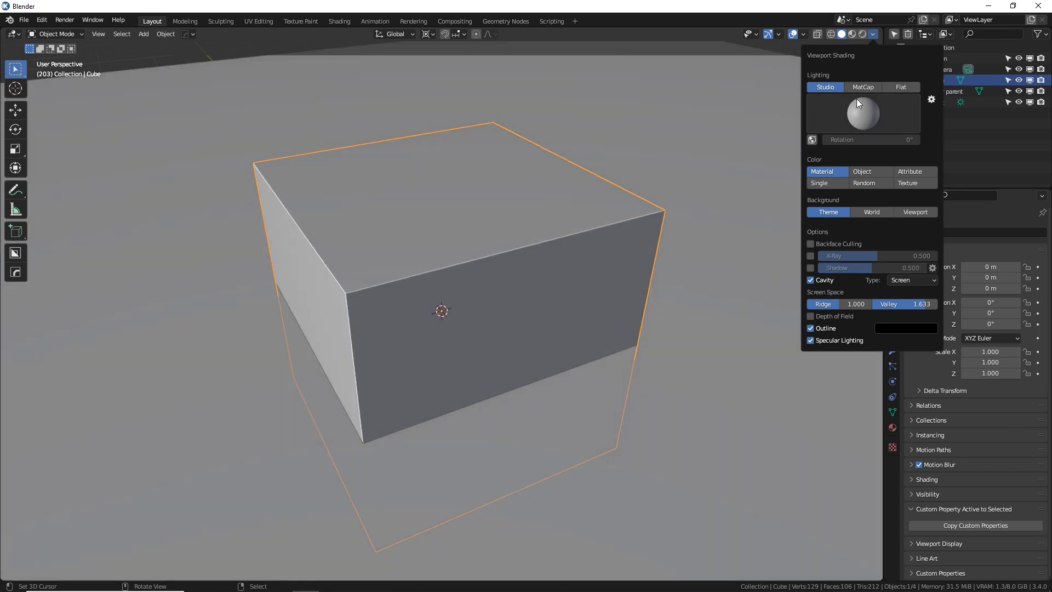
Step: Try the matte red and glossy red MatCaps as viewport lighting, and restore Studio lighting
click(864, 92)
click(867, 111)
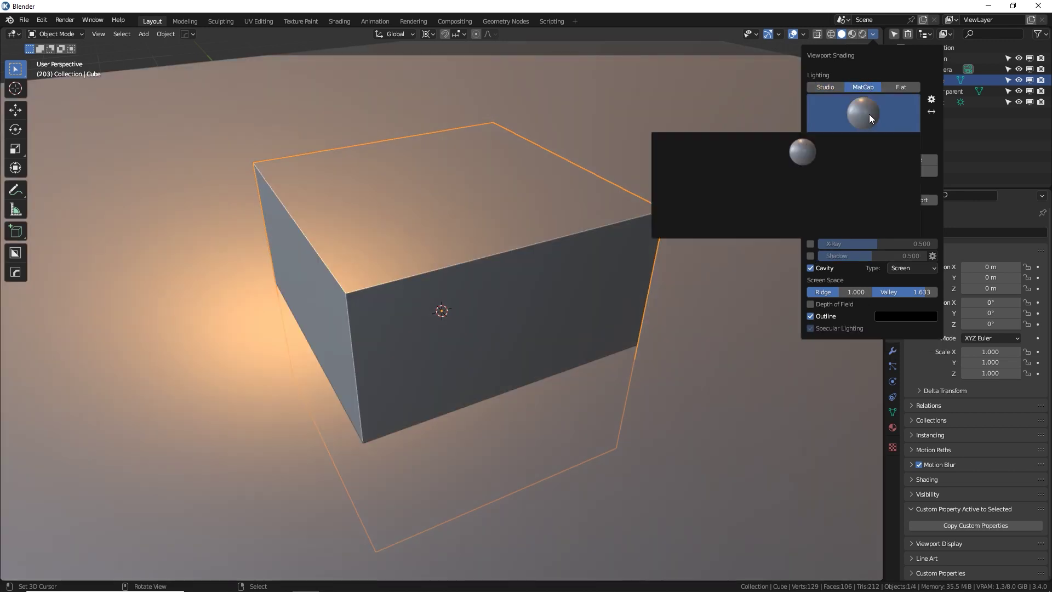
click(708, 189)
click(881, 112)
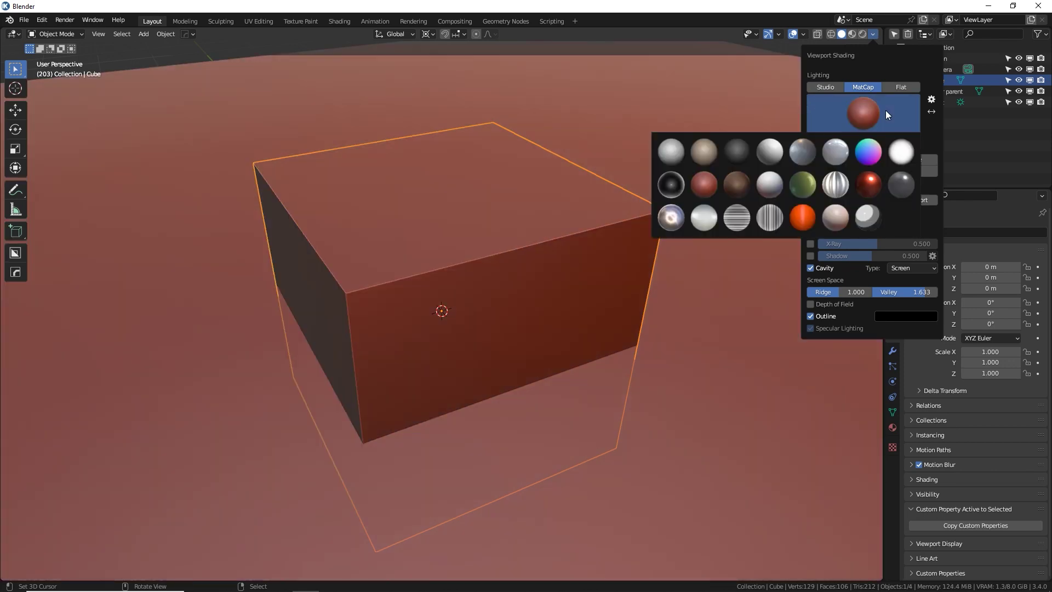
click(870, 185)
middle_drag(483, 250, 630, 284)
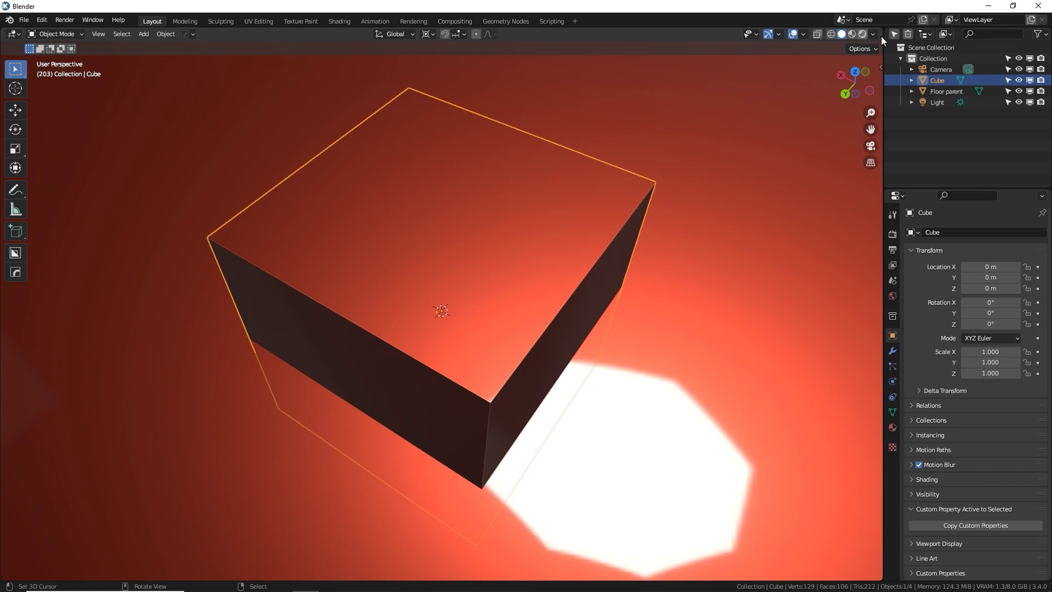
middle_drag(789, 148, 683, 231)
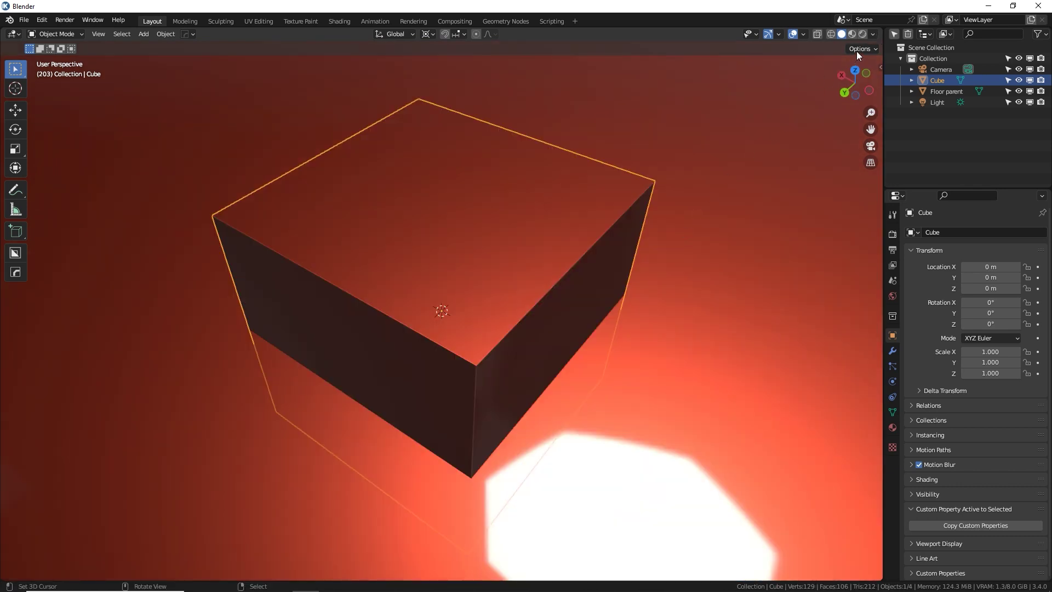
click(873, 34)
click(826, 87)
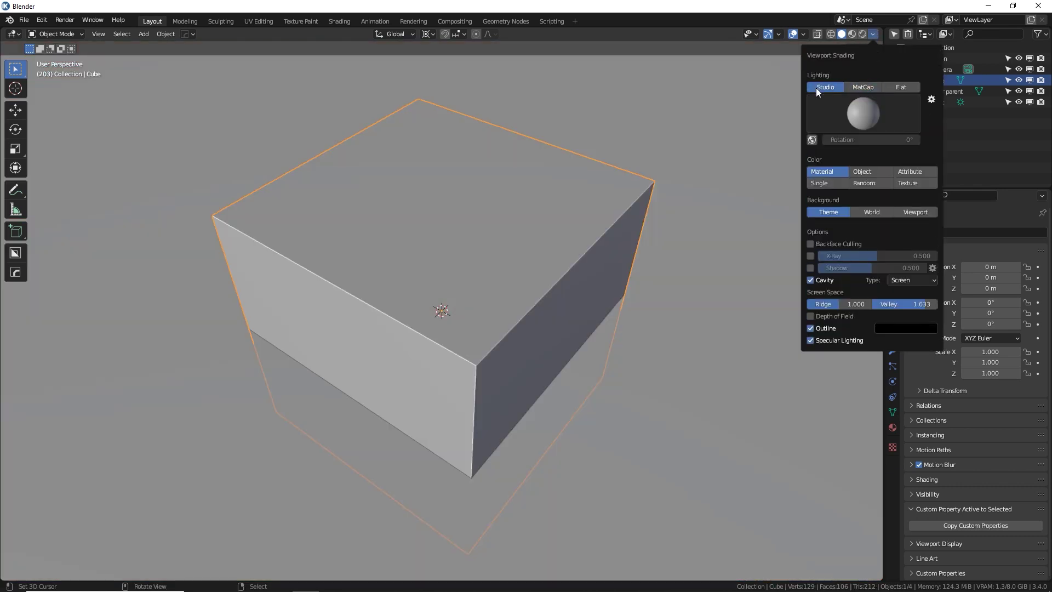
Step: Parent the cube to the Floor parent plane using the Object option
middle_drag(500, 290, 505, 267)
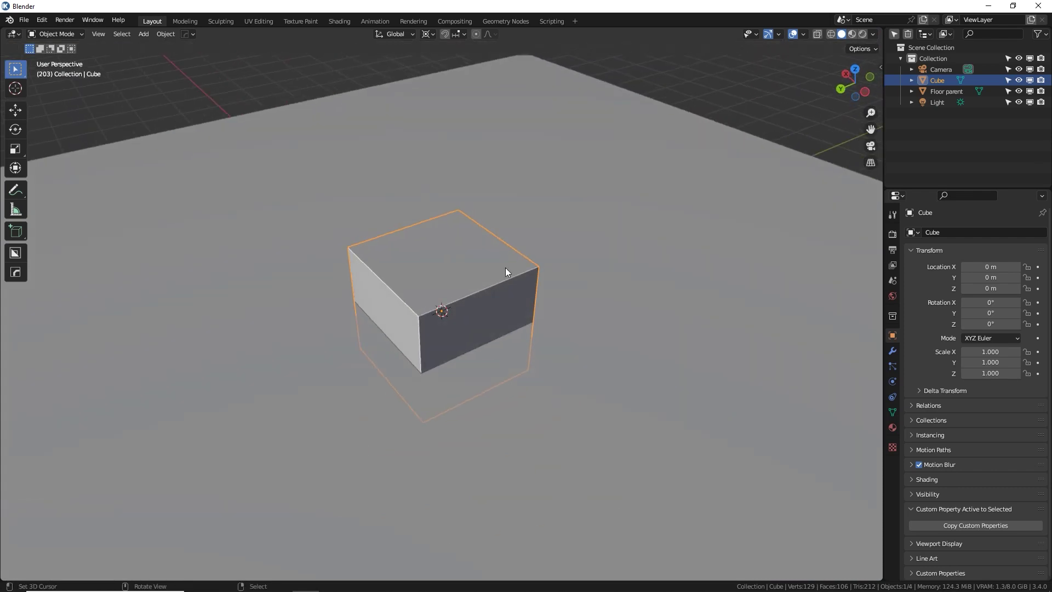
scroll(486, 280, down, 6)
scroll(503, 251, up, 3)
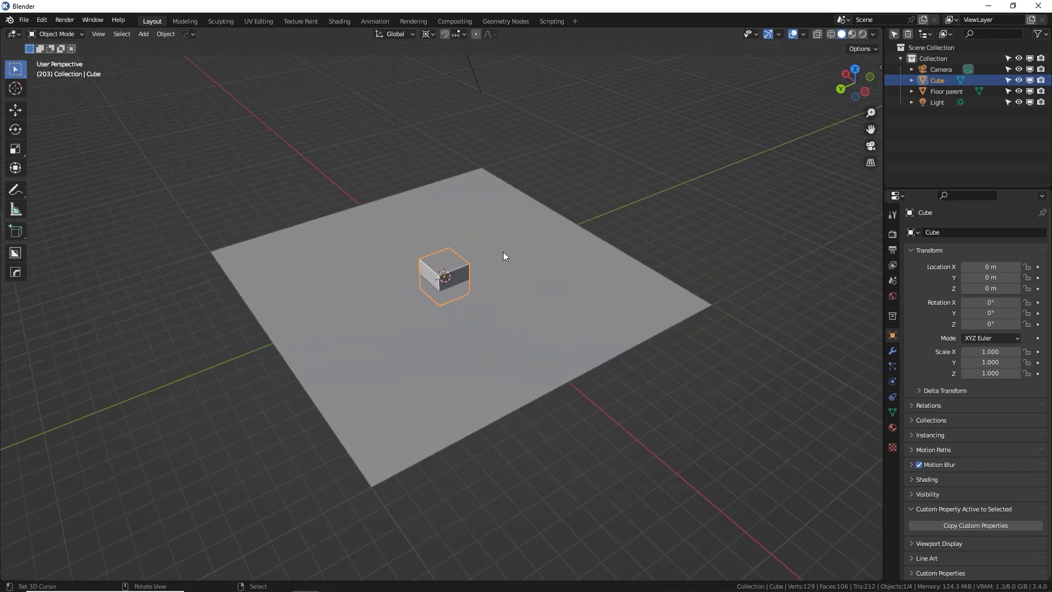
click(520, 239)
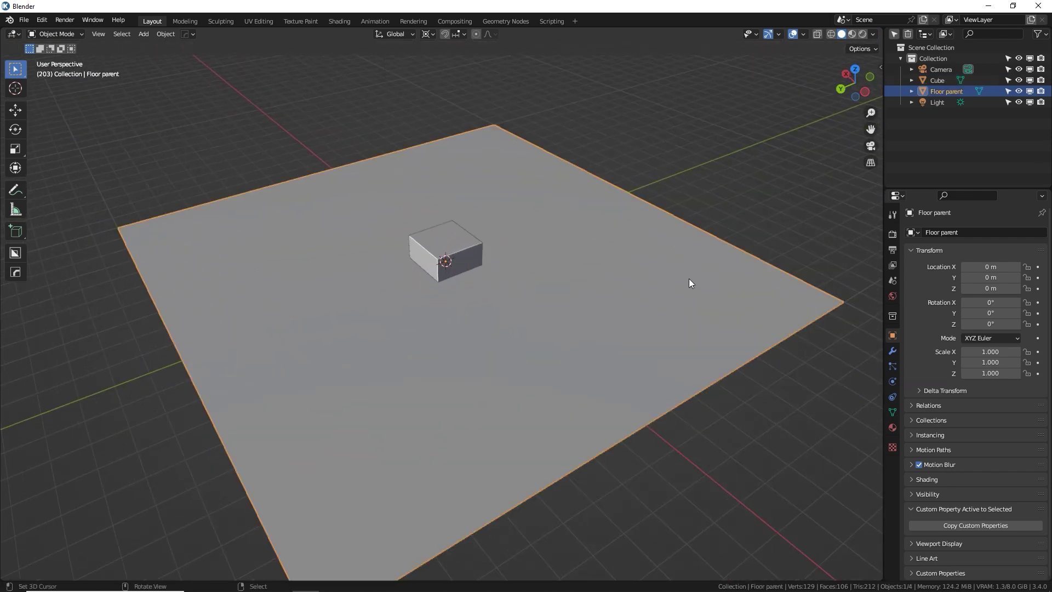
click(426, 244)
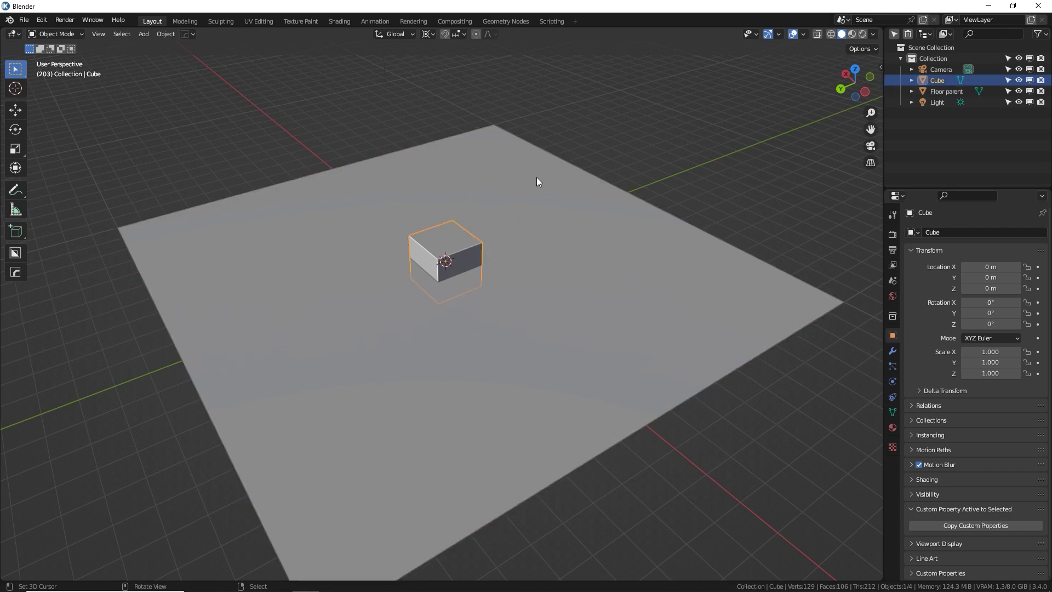
shift+click(557, 180)
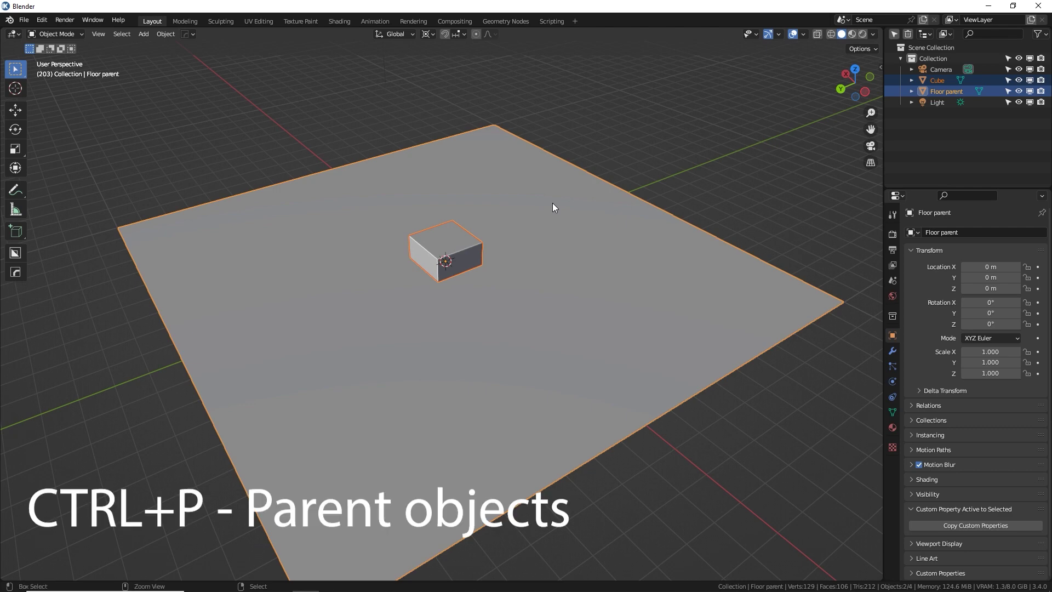
key(ctrl+p)
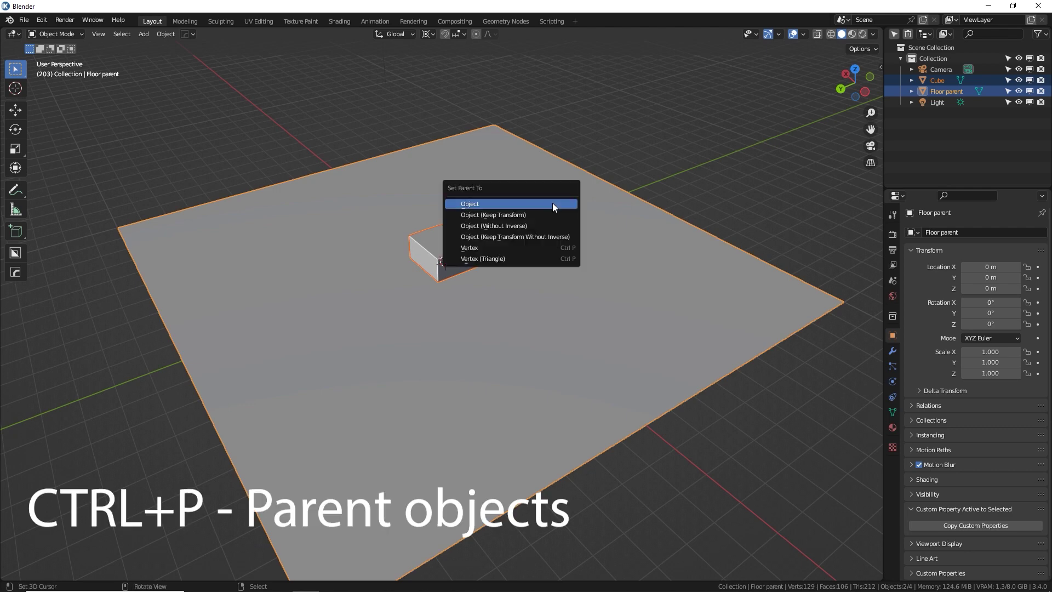
click(489, 207)
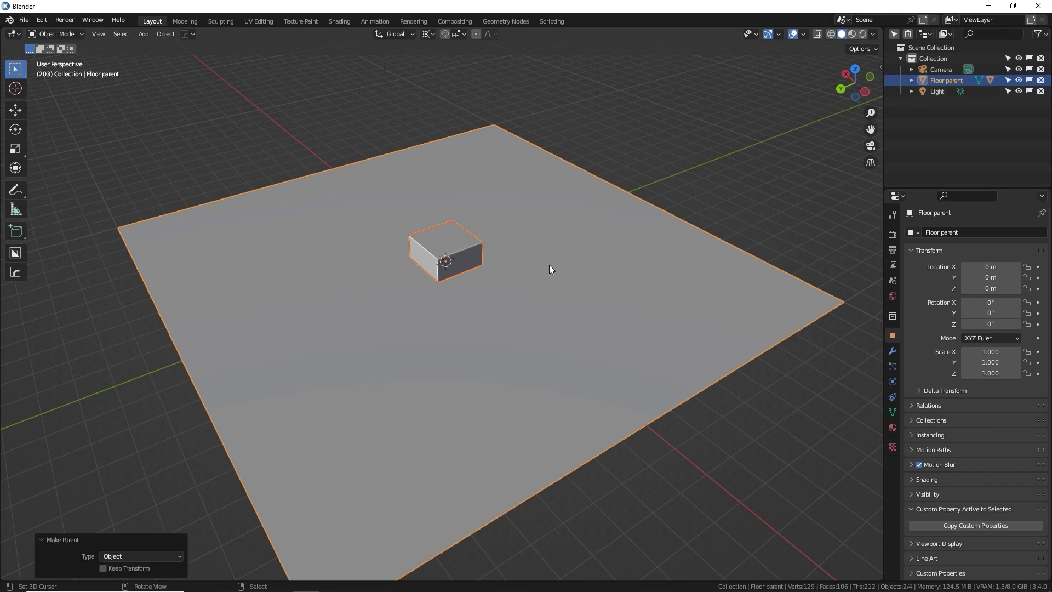
key(ctrl+p)
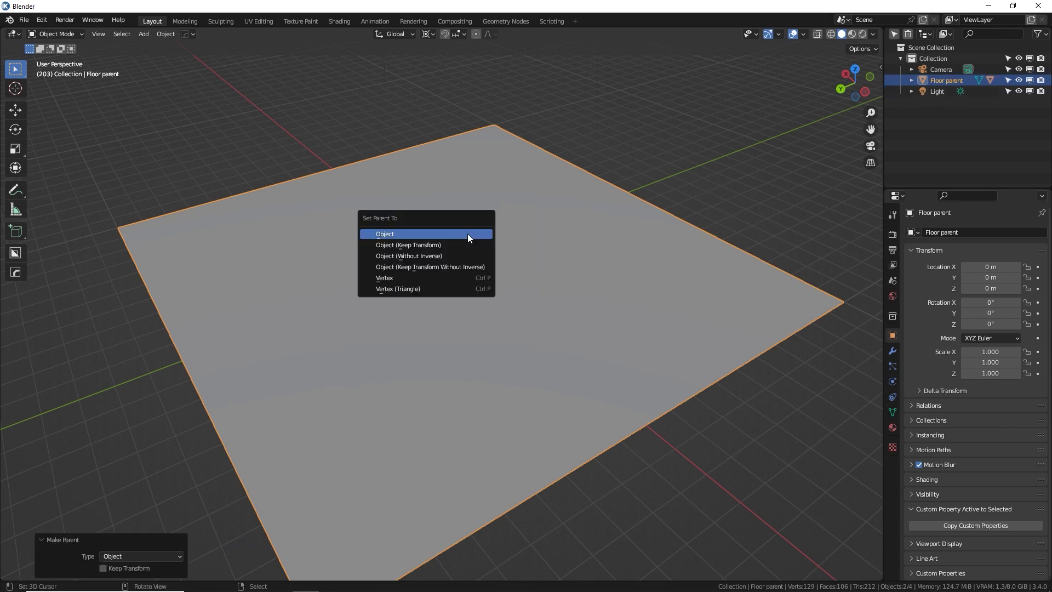
key(Escape)
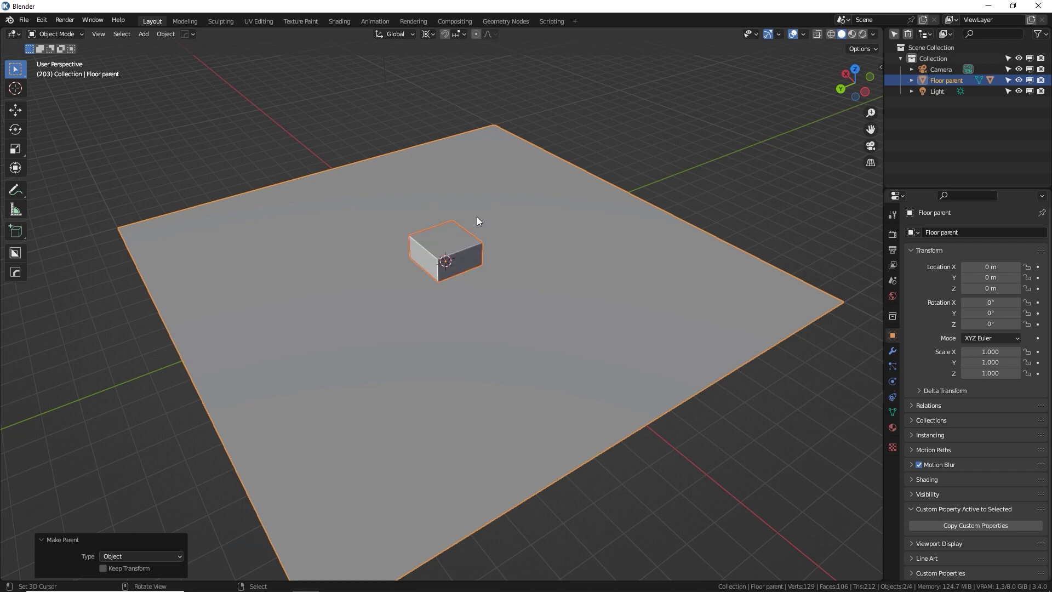
Step: Expand Floor parent in the outliner and examine its hierarchy, the editor types, the display modes and the light's data
middle_drag(554, 227, 514, 231)
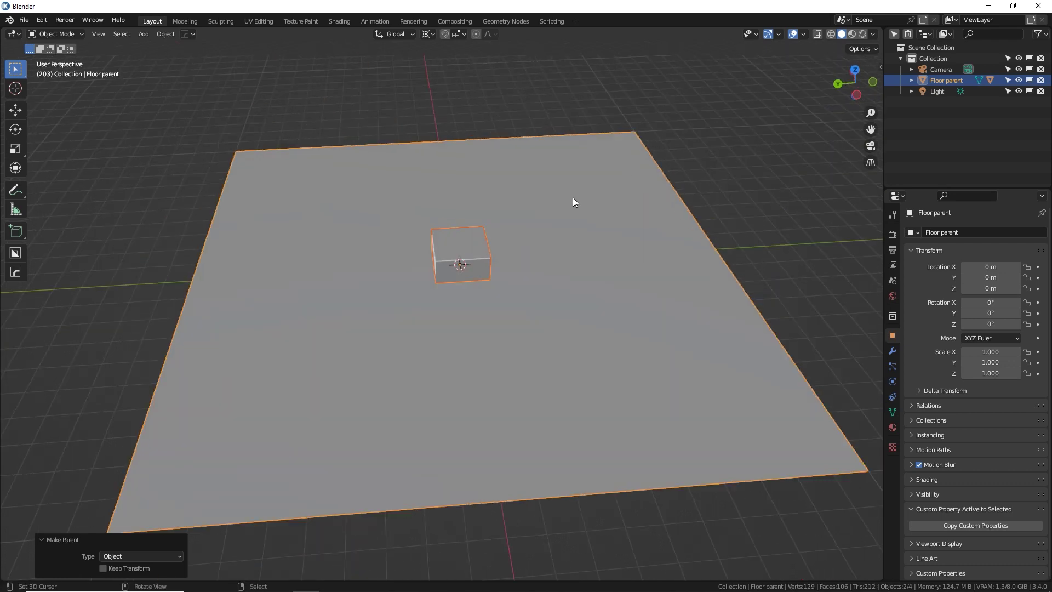
click(912, 80)
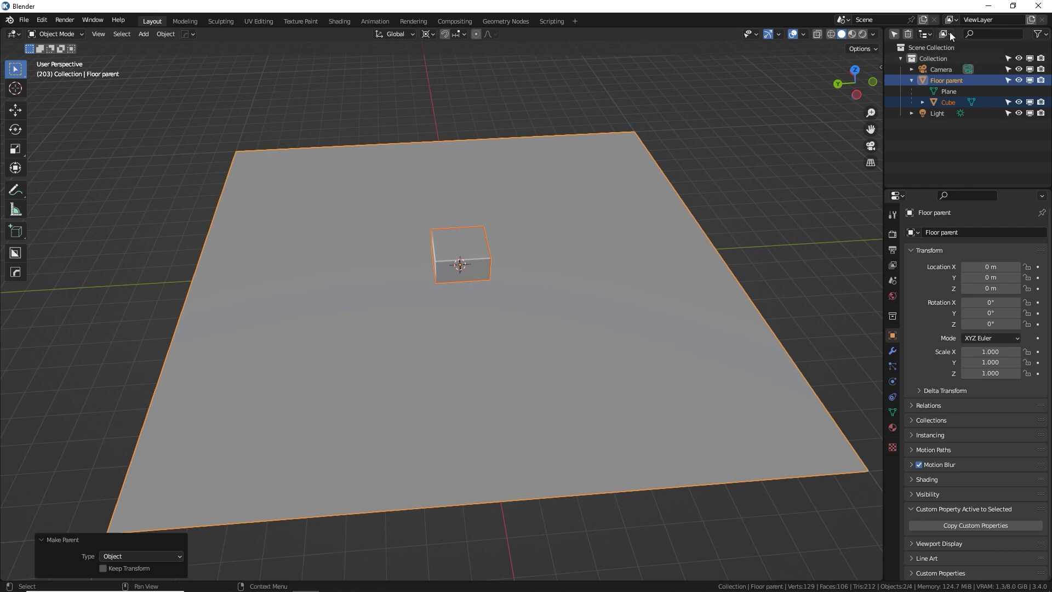
click(950, 34)
mouse_move(926, 34)
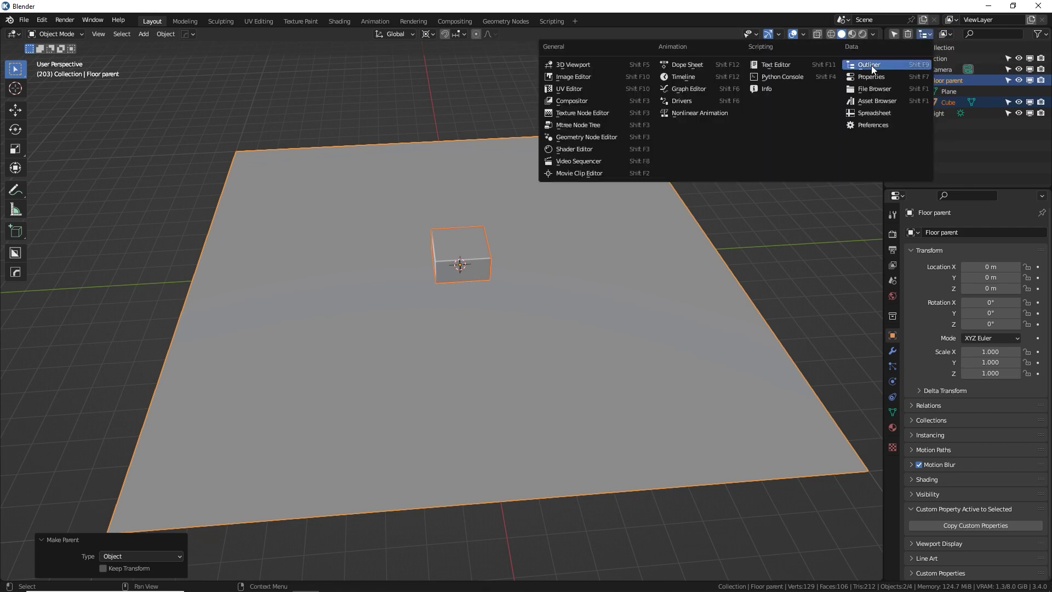
click(871, 65)
click(944, 34)
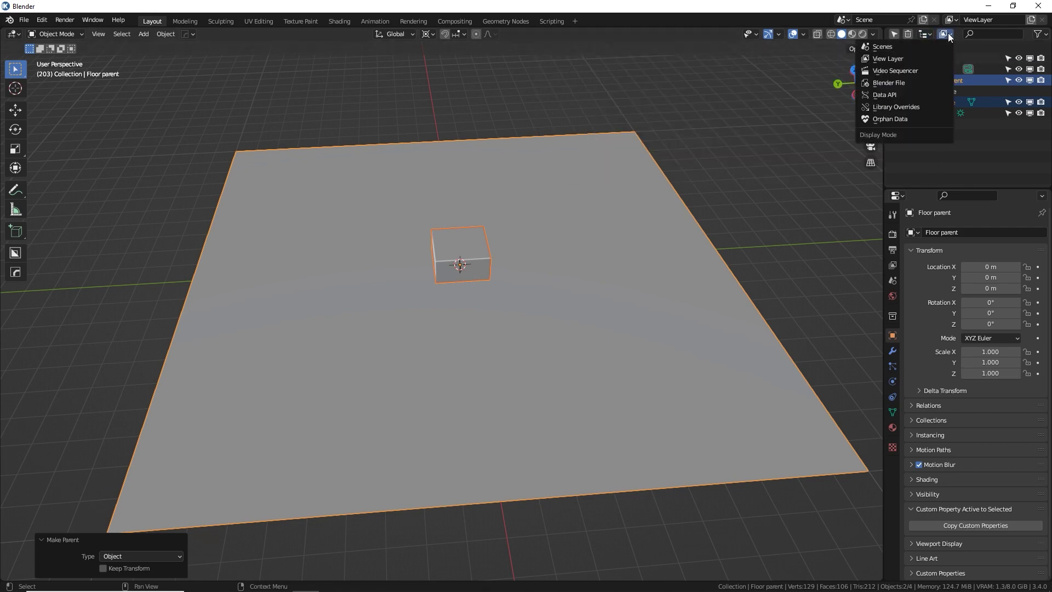
click(919, 57)
click(911, 114)
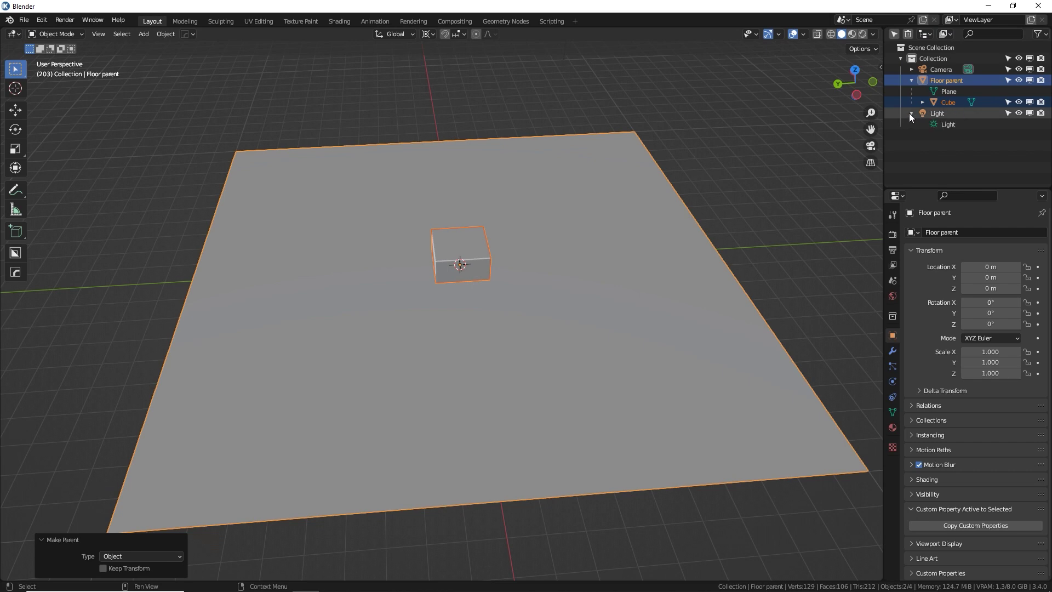
click(909, 113)
Step: Select Floor parent and its child Cube in turn to compare parent and child in the viewport
click(948, 80)
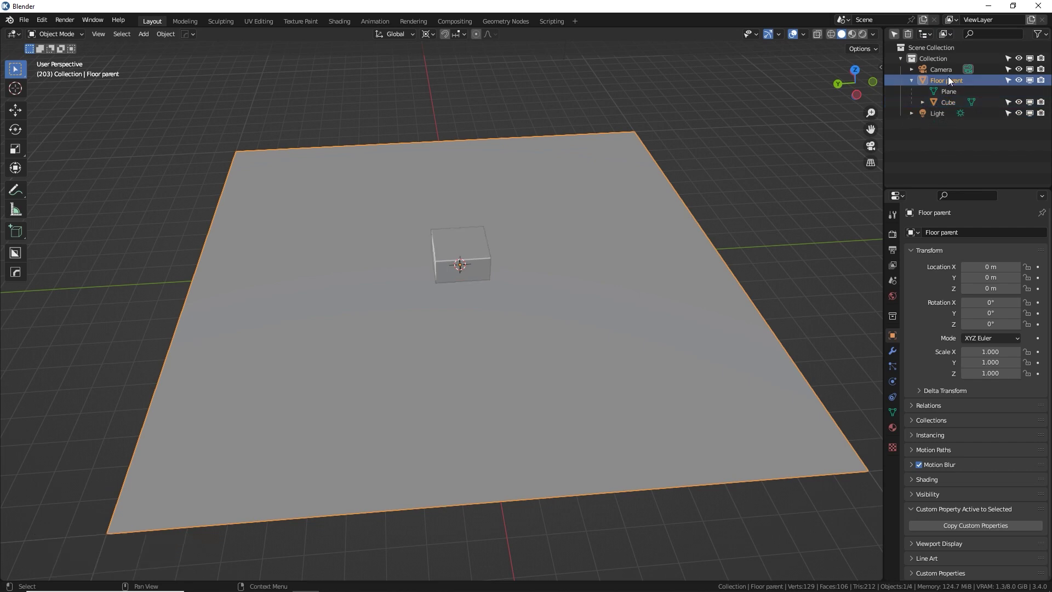
middle_drag(677, 180, 811, 140)
click(948, 103)
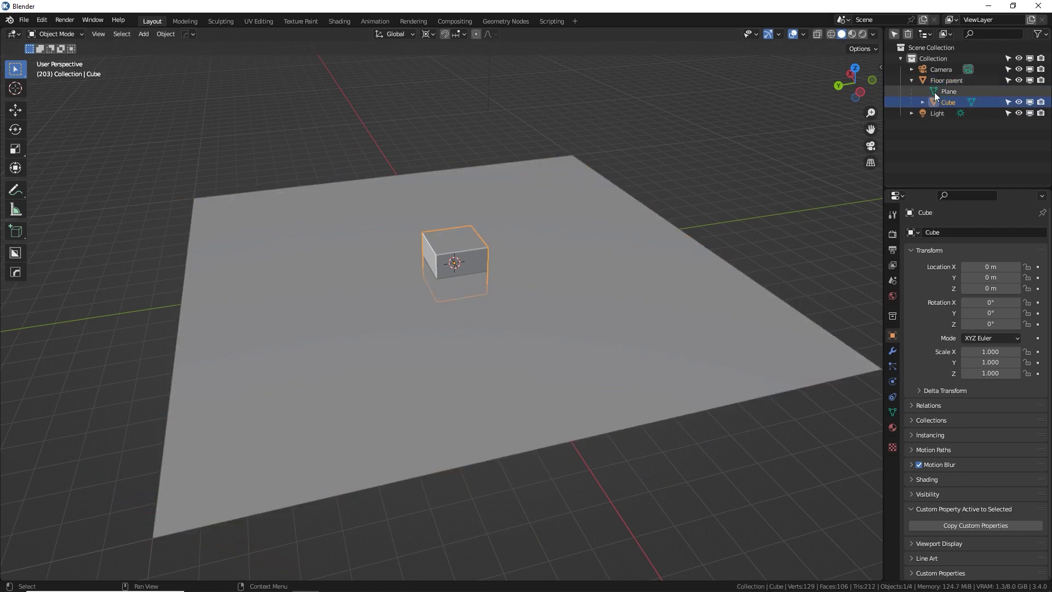
Step: Set Floor parent's Instancing to Vertices and turn off Show Instancer for Render
click(945, 81)
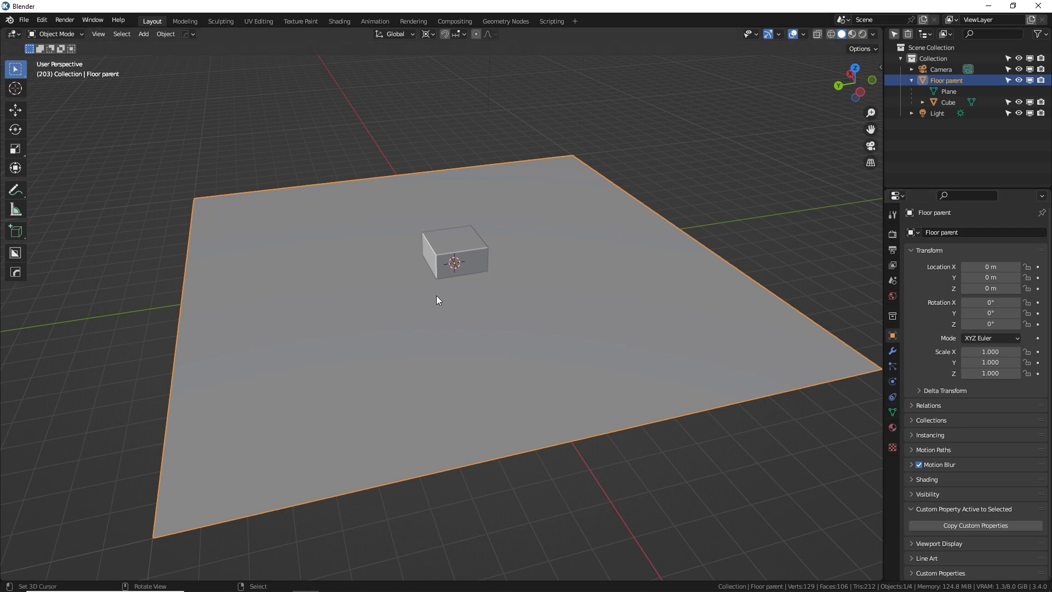
click(917, 435)
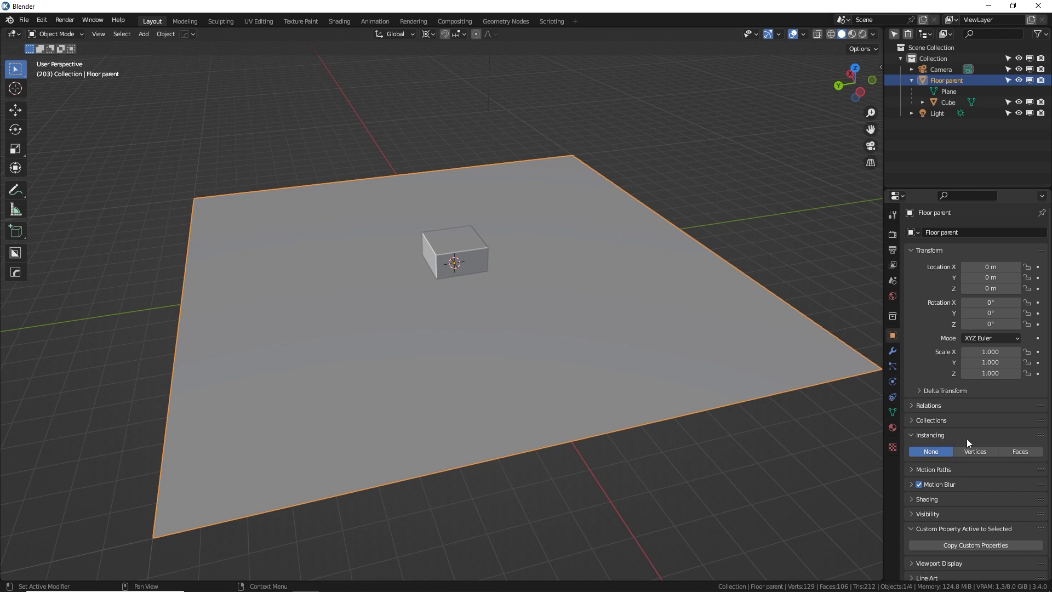
click(976, 451)
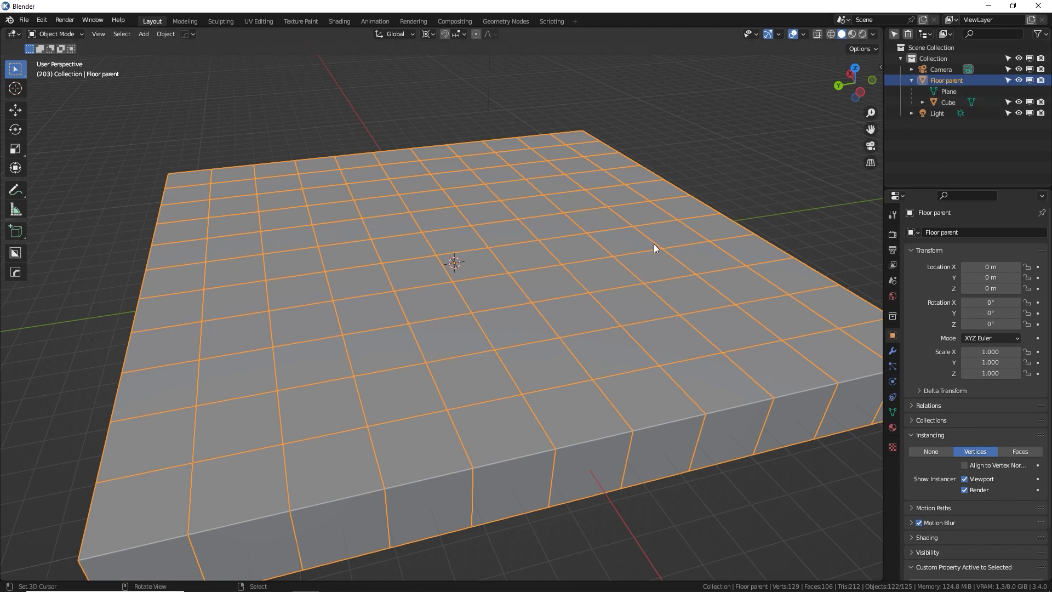
middle_drag(576, 285, 412, 318)
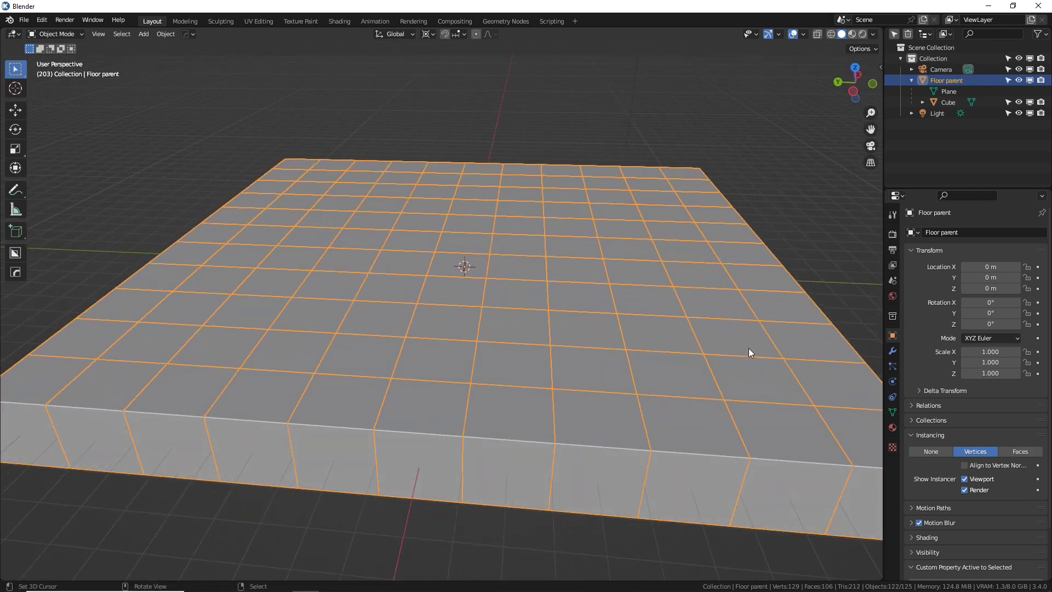
scroll(936, 426, down, 3)
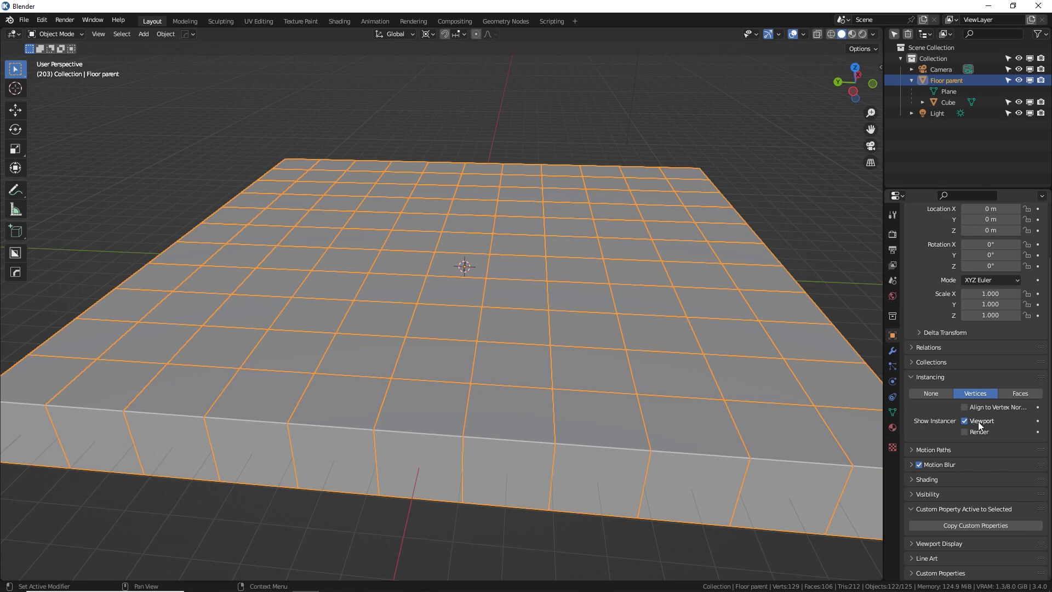
Step: Examine the instanced cubes from the side in Wireframe shading, and return the viewport to Solid
middle_drag(789, 436, 807, 347)
click(831, 34)
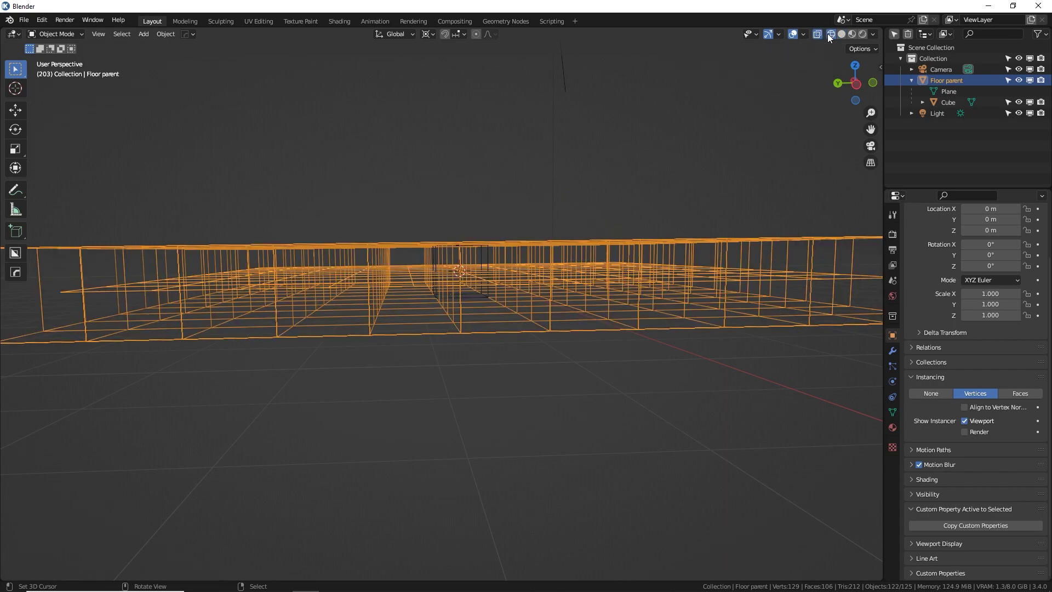
mouse_move(707, 258)
middle_down()
mouse_move(672, 254)
mouse_move(677, 264)
mouse_move(742, 183)
mouse_move(759, 229)
mouse_move(750, 244)
middle_up()
click(843, 37)
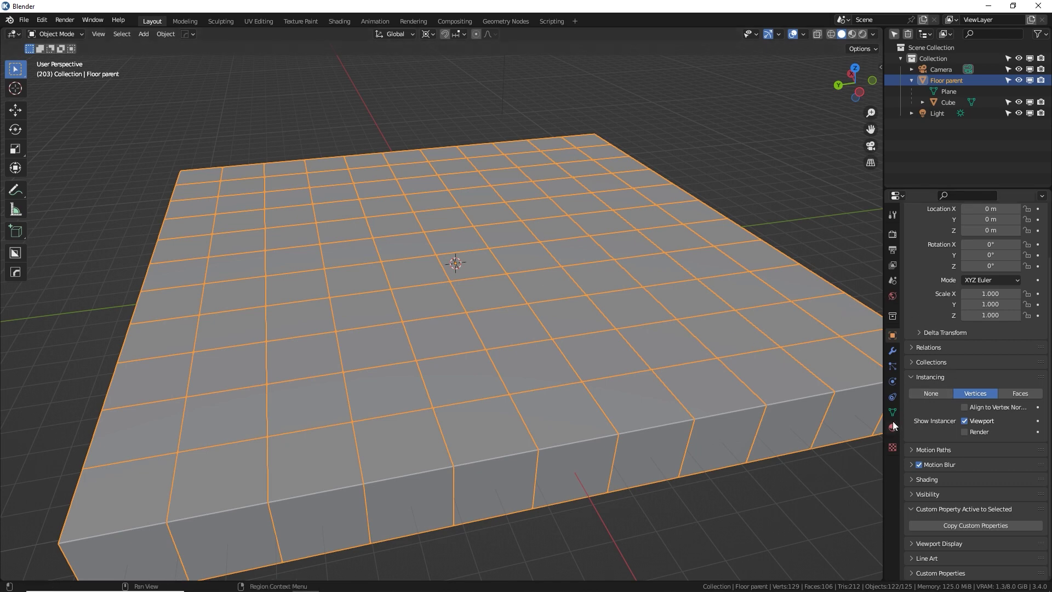
Step: Add a Displace modifier to Floor parent
click(891, 351)
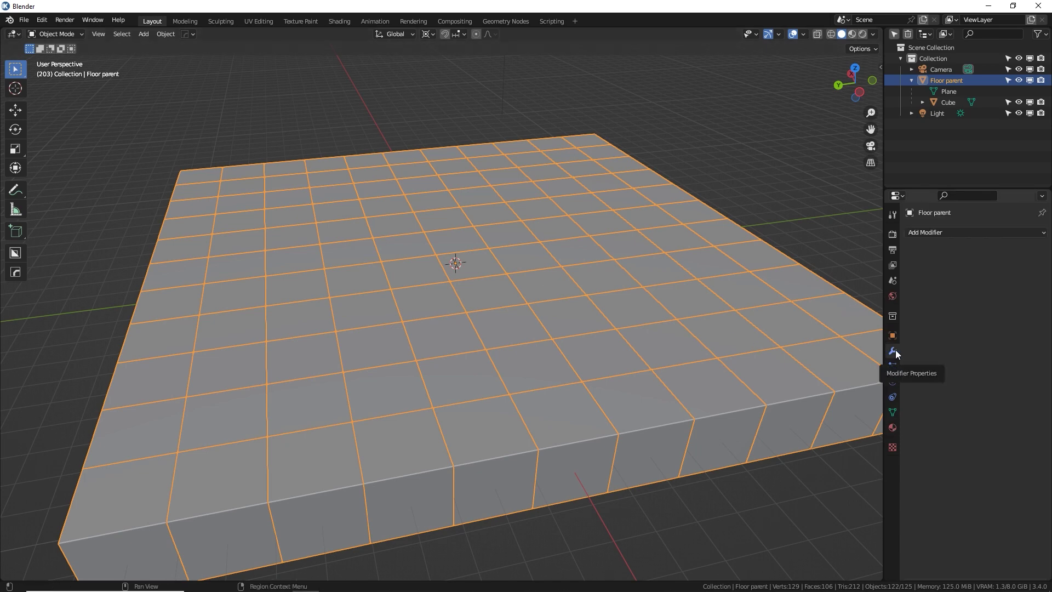
click(957, 234)
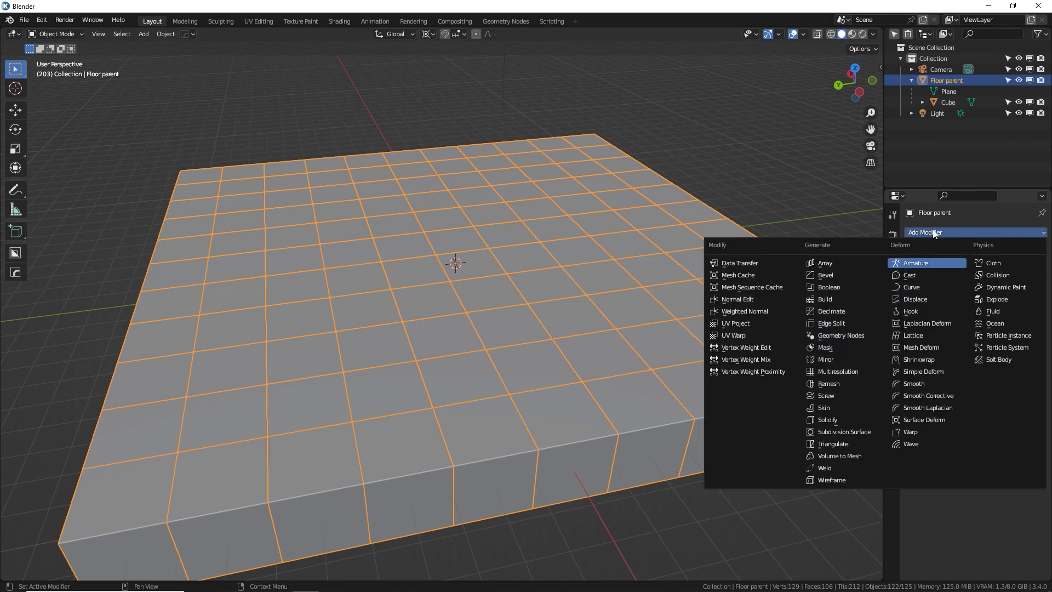
click(925, 298)
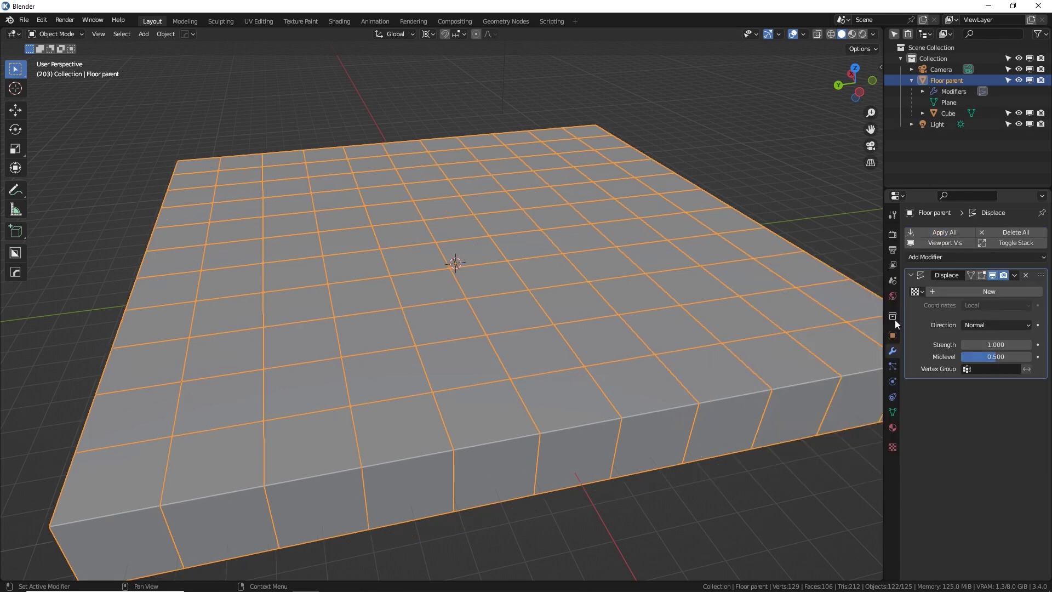
Step: Create a new texture for Floor parent's Displace modifier and name it Floor texture
click(955, 289)
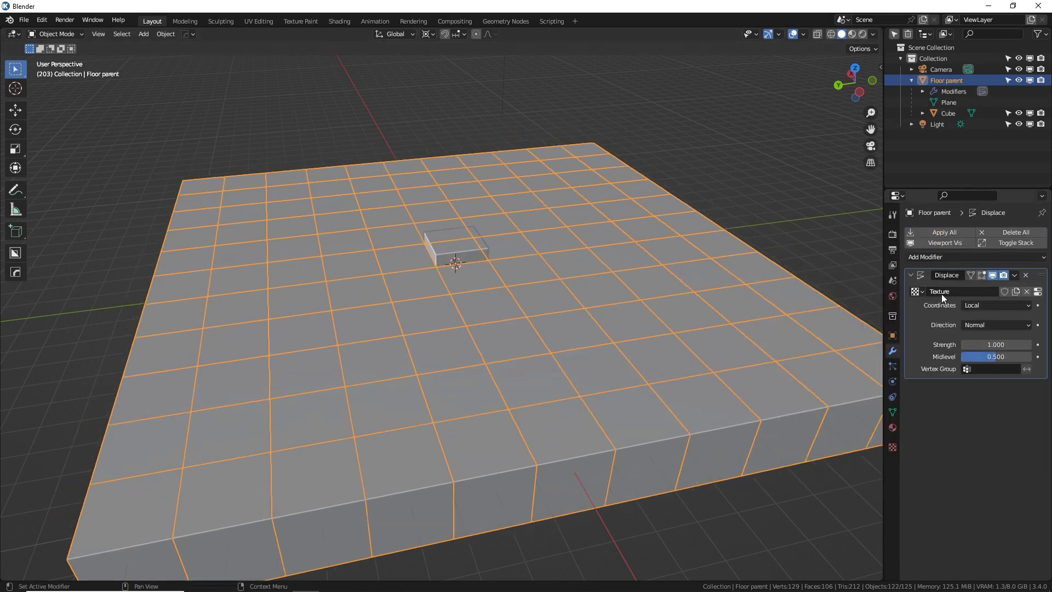
double_click(959, 293)
text(Floor textur)
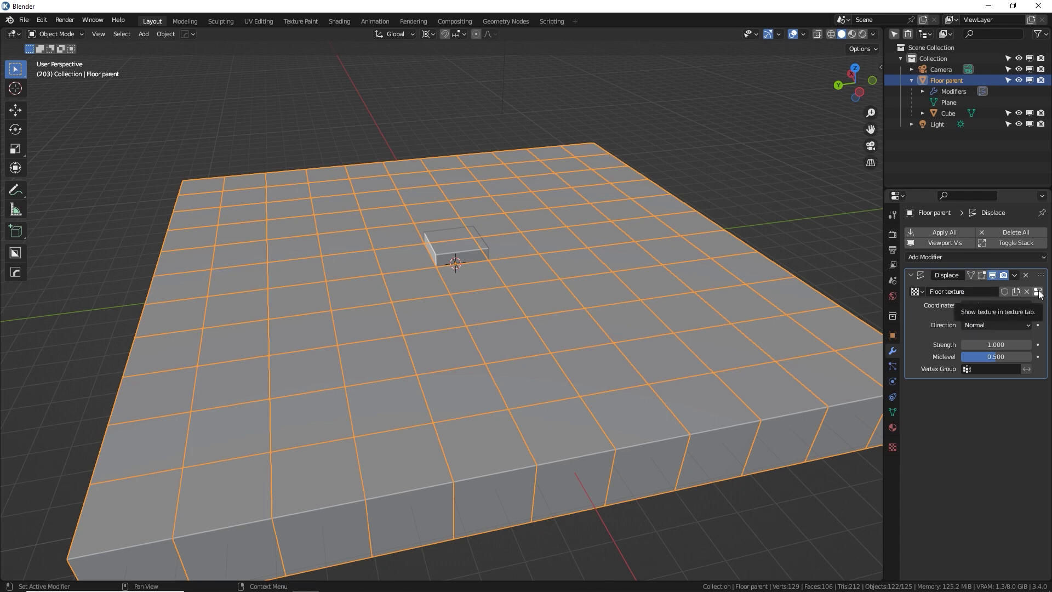
Step: Set the type of Floor texture to Clouds and its size to 1.20
click(892, 447)
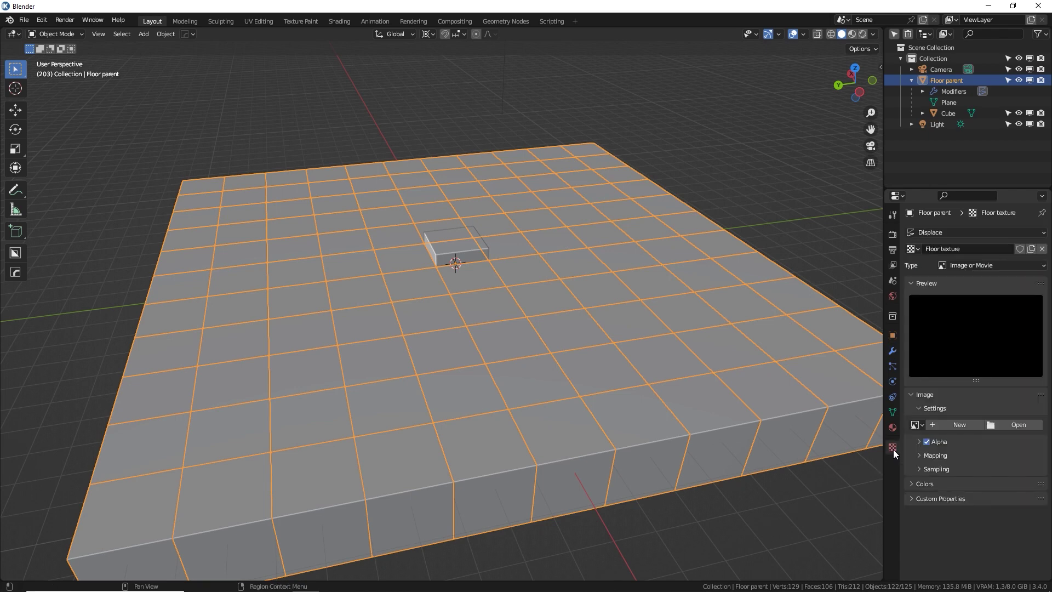
click(892, 351)
click(1038, 297)
click(999, 267)
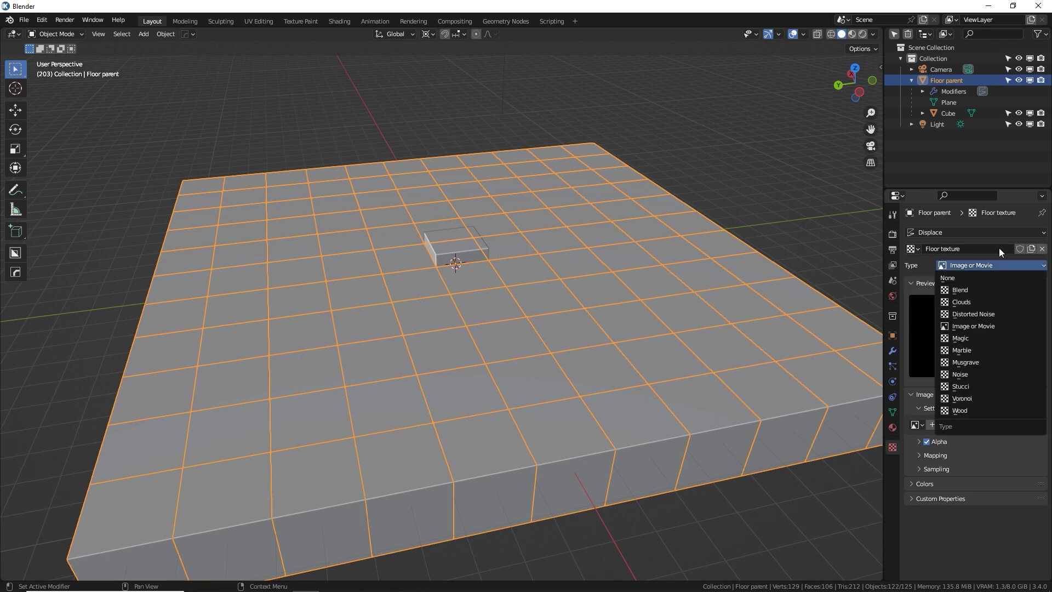
click(998, 248)
click(999, 261)
click(985, 305)
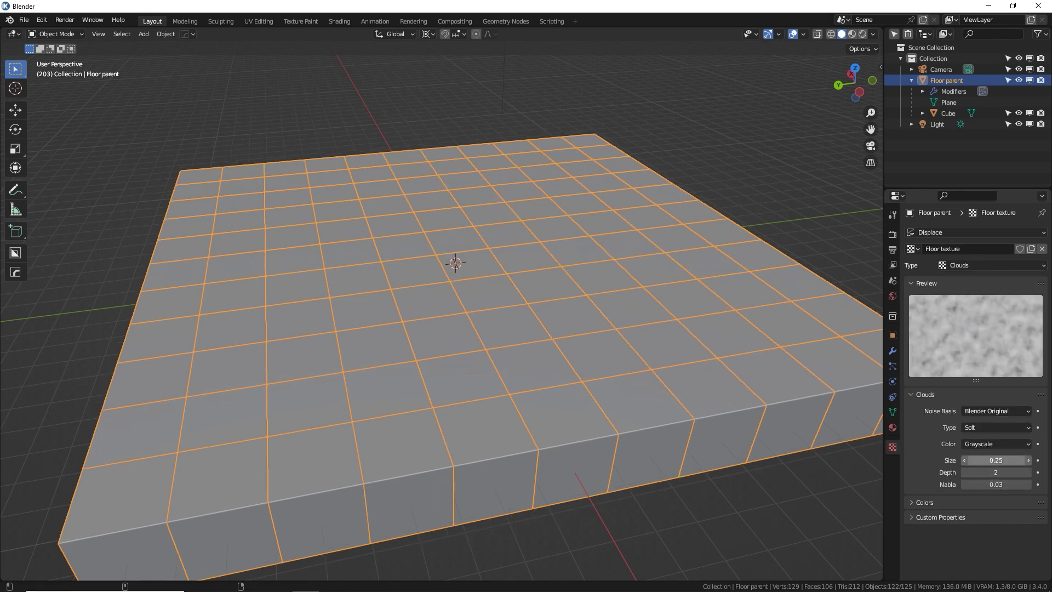
mouse_move(996, 460)
mouse_down()
mouse_move(1050, 460)
mouse_move(1011, 460)
mouse_up()
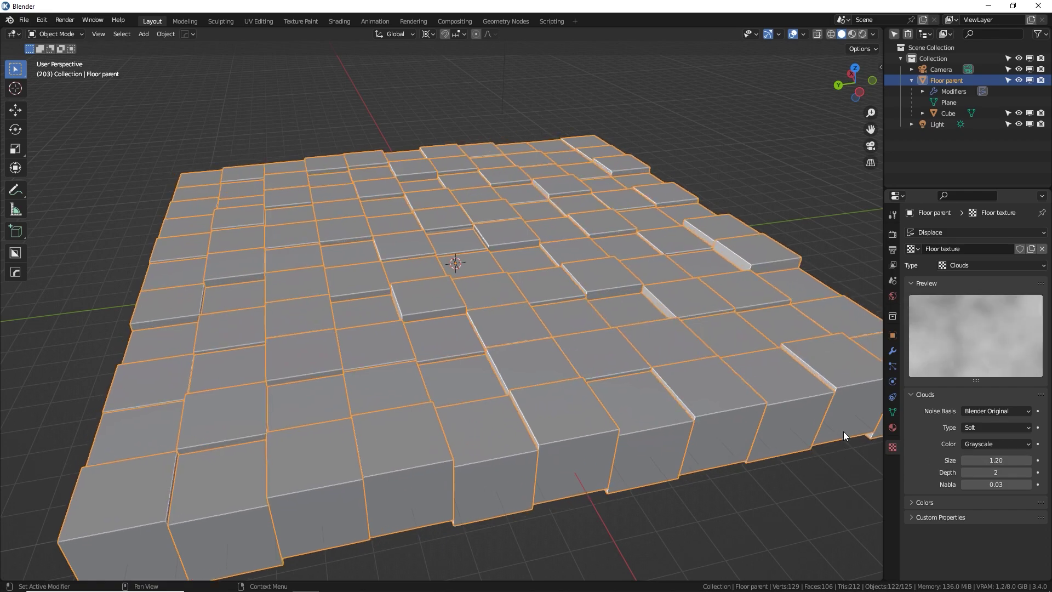
Step: Disable the child Cube in viewports so only the displaced plane is shown
middle_drag(490, 320, 581, 290)
click(1030, 113)
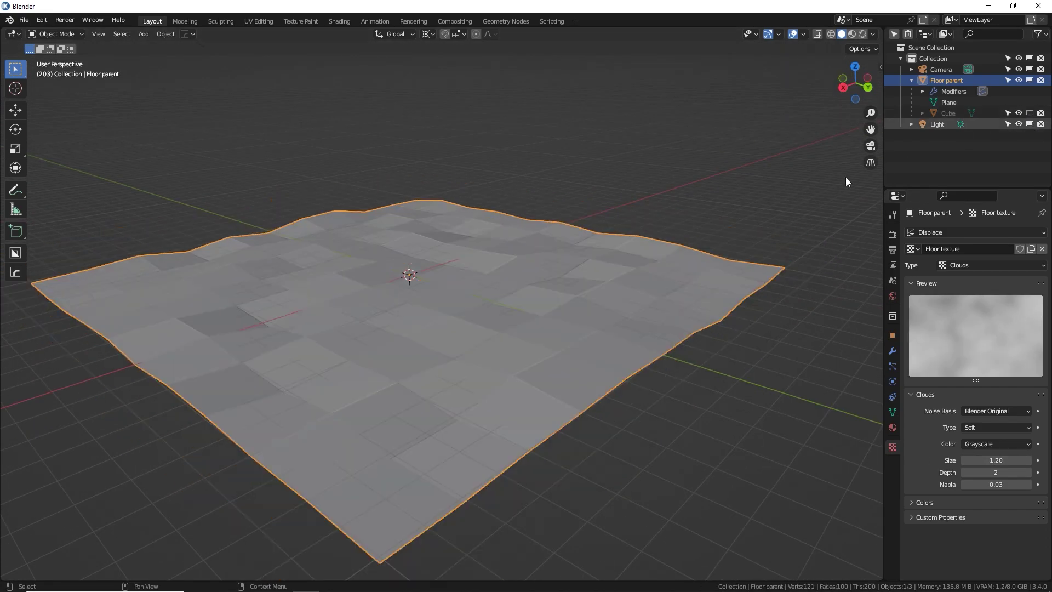
click(1030, 113)
click(1030, 113)
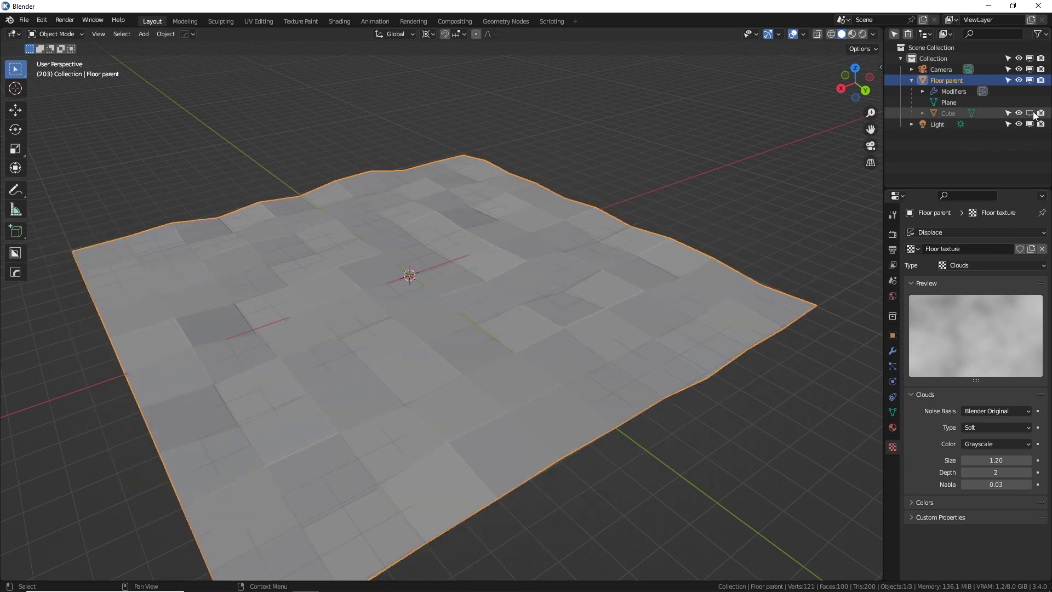
middle_drag(685, 318, 308, 264)
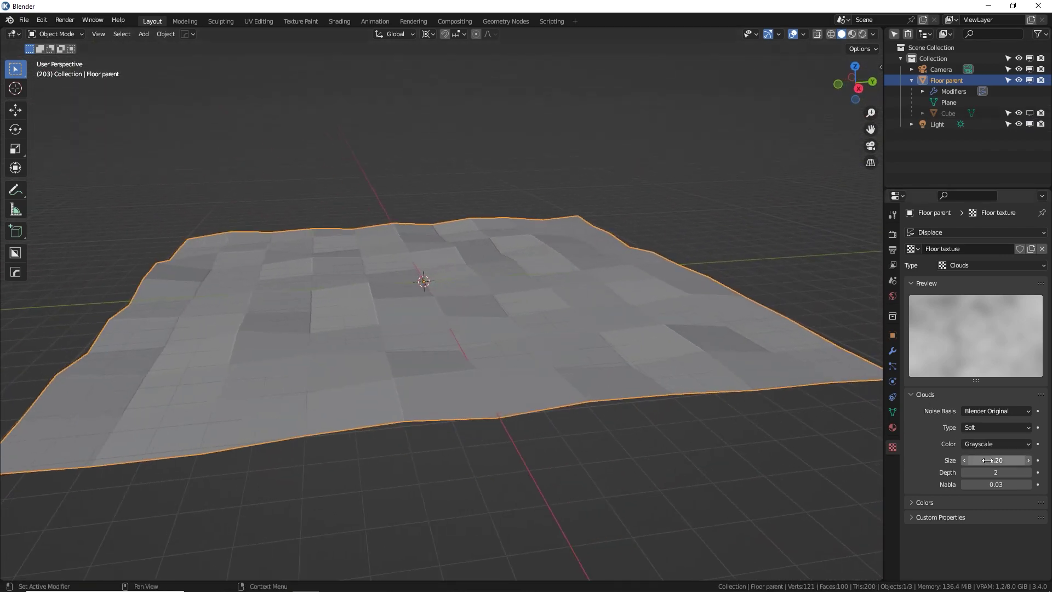
Step: Set the Clouds size of Floor texture to 1.74
click(964, 460)
drag(982, 461, 1048, 460)
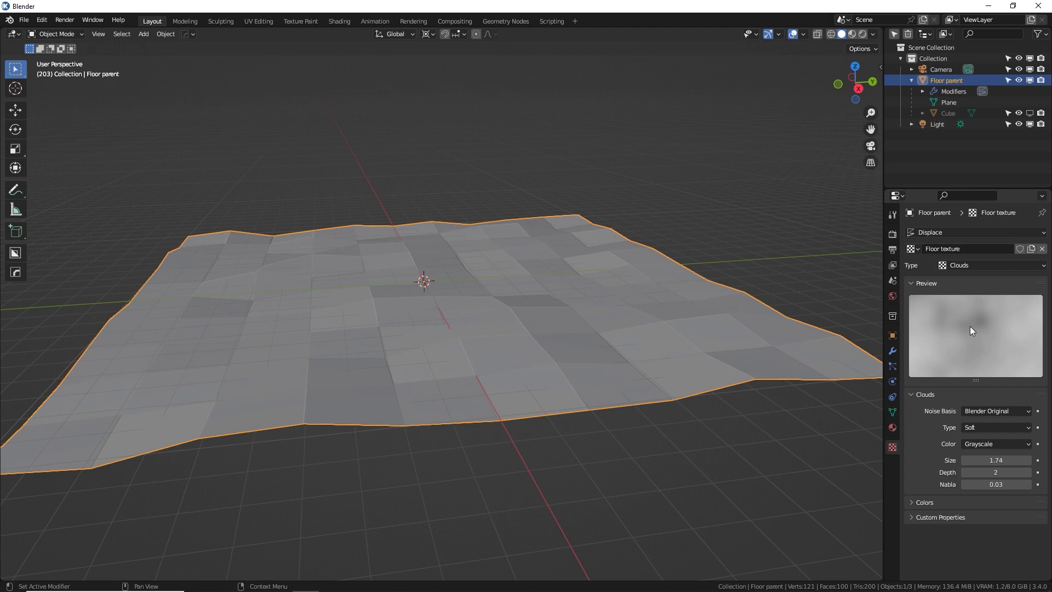
middle_drag(706, 259, 696, 311)
Step: Set the Displace modifier's strength to 3.610, trying 4.210 first
click(893, 351)
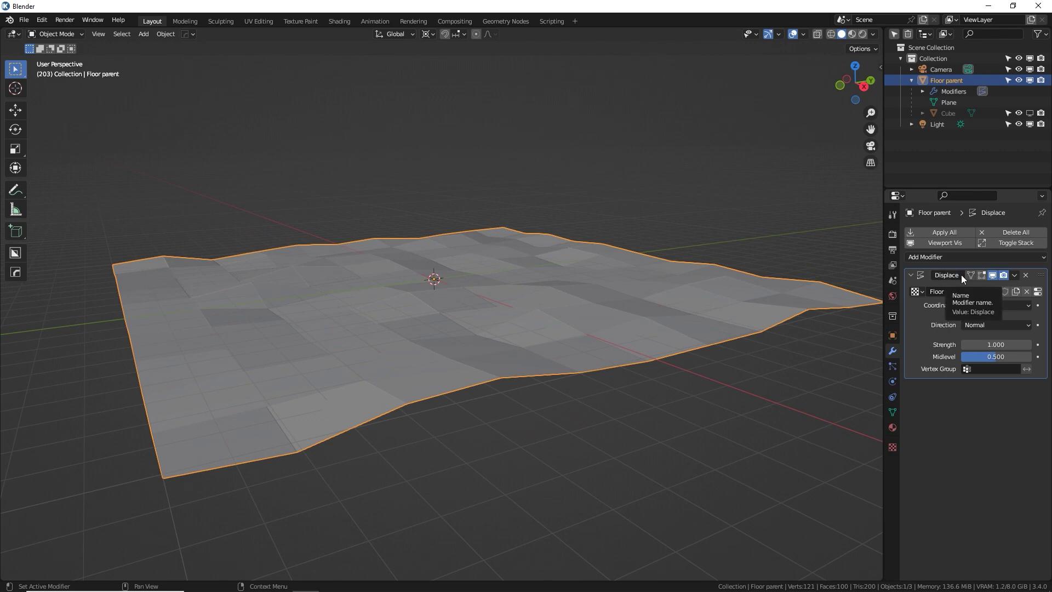
drag(996, 345, 1018, 344)
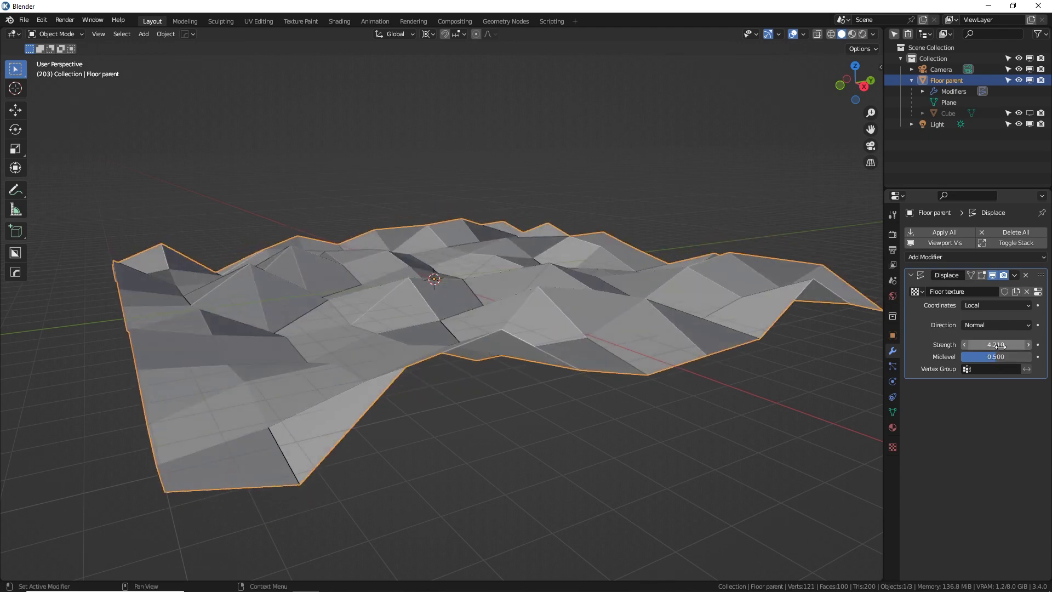
middle_drag(555, 296, 658, 306)
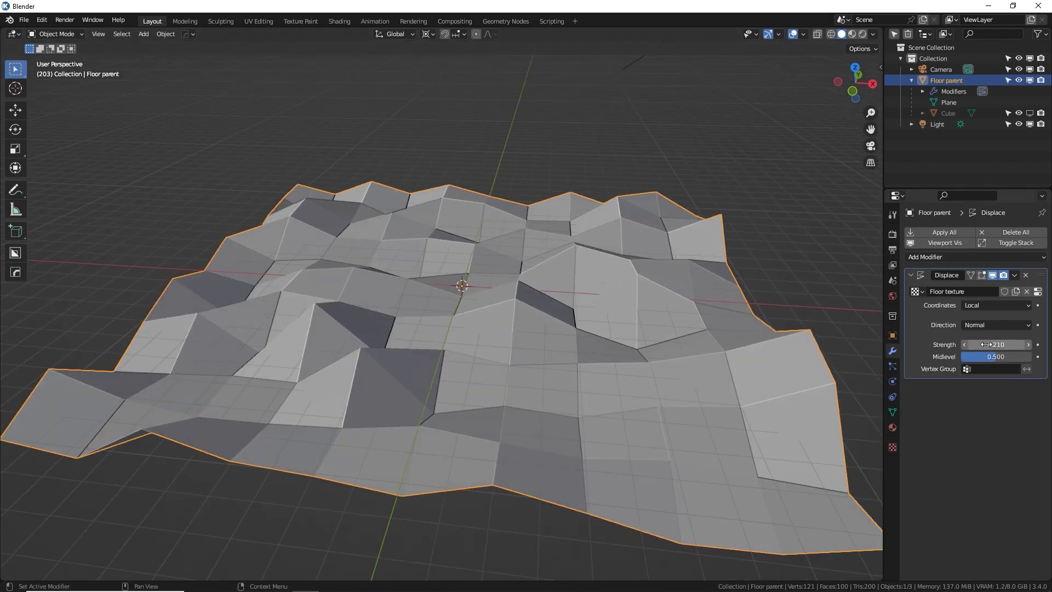
middle_drag(685, 324, 800, 329)
mouse_move(986, 346)
mouse_down()
mouse_move(997, 345)
mouse_move(974, 345)
mouse_up()
Step: Enable the child Cube in viewports again, clear the selection, and examine the displaced cubes up close and from afar
middle_drag(598, 260, 896, 165)
click(1029, 113)
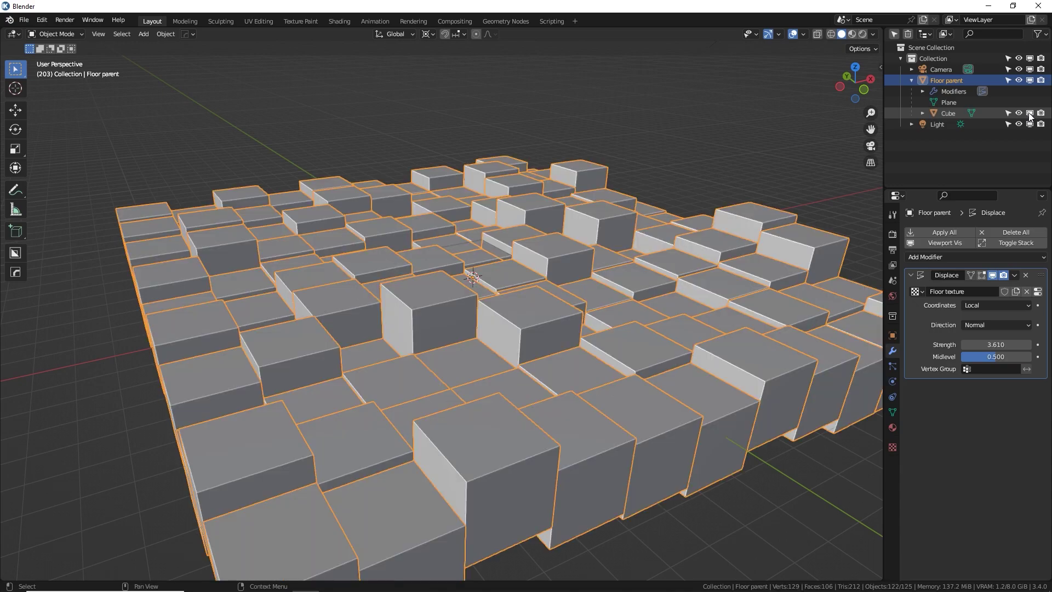
middle_drag(576, 288, 483, 263)
key(alt+a)
shift+middle_drag(486, 300, 465, 242)
scroll(531, 232, up, 8)
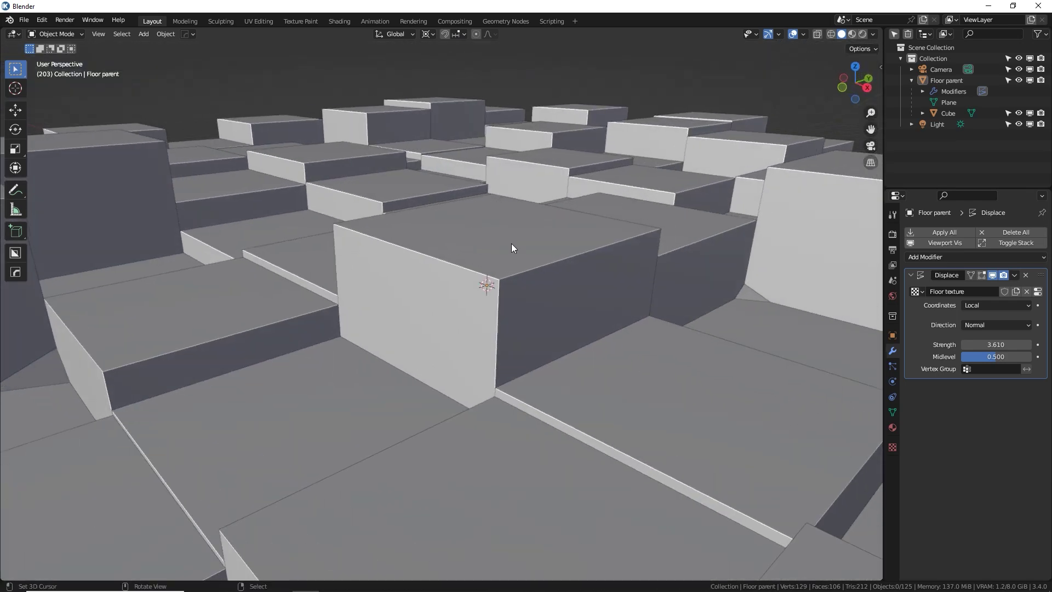
middle_drag(530, 300, 638, 216)
scroll(665, 202, down, 3)
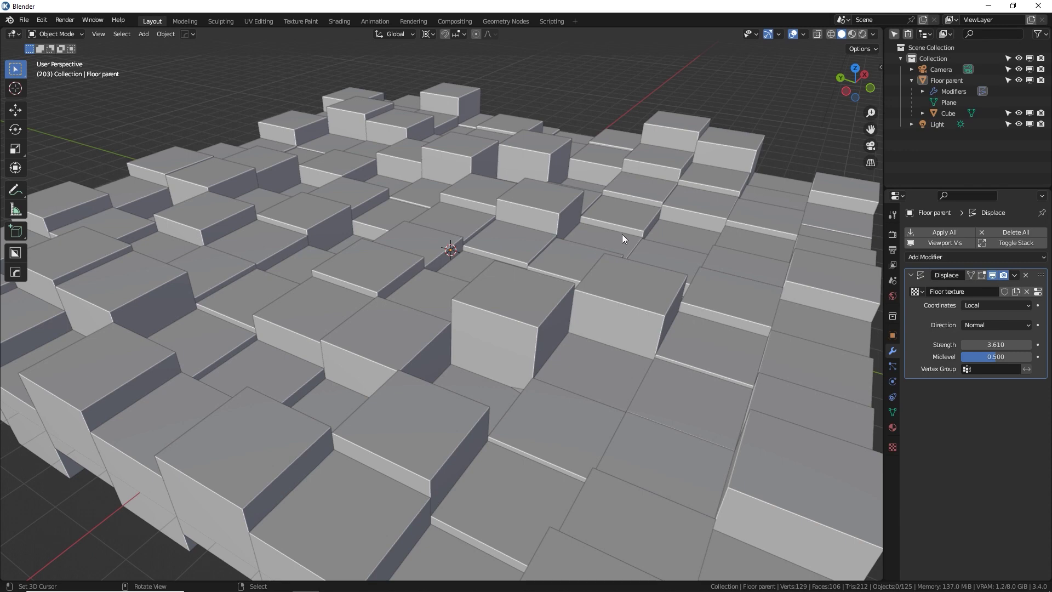
scroll(622, 234, down, 3)
shift+middle_drag(623, 234, 591, 222)
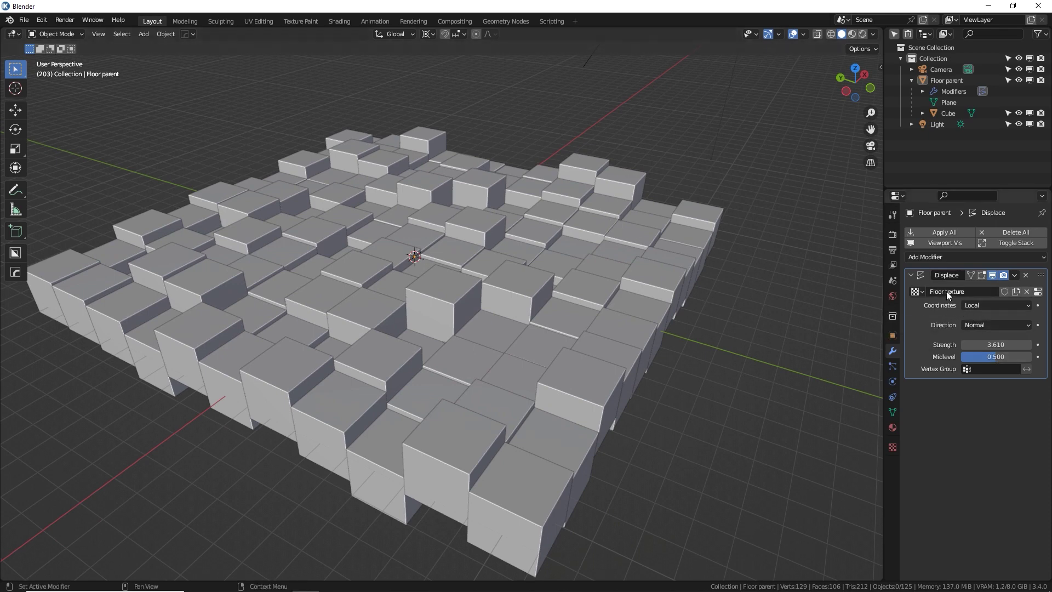
Step: Set the Displace modifier's Coordinates to Object and add a cube-shaped Empty at the 3D cursor
click(984, 305)
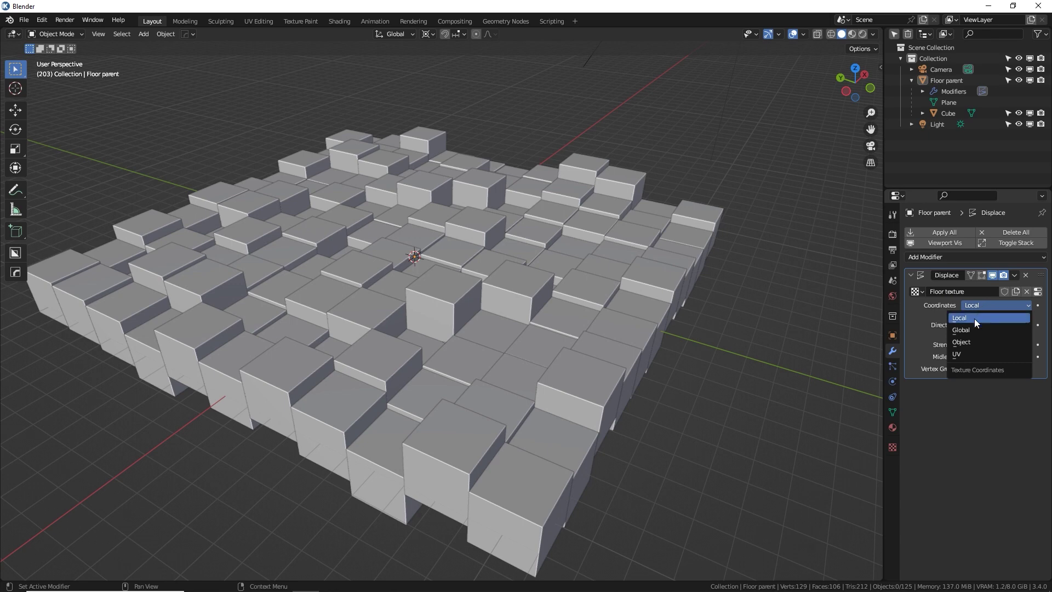
click(958, 345)
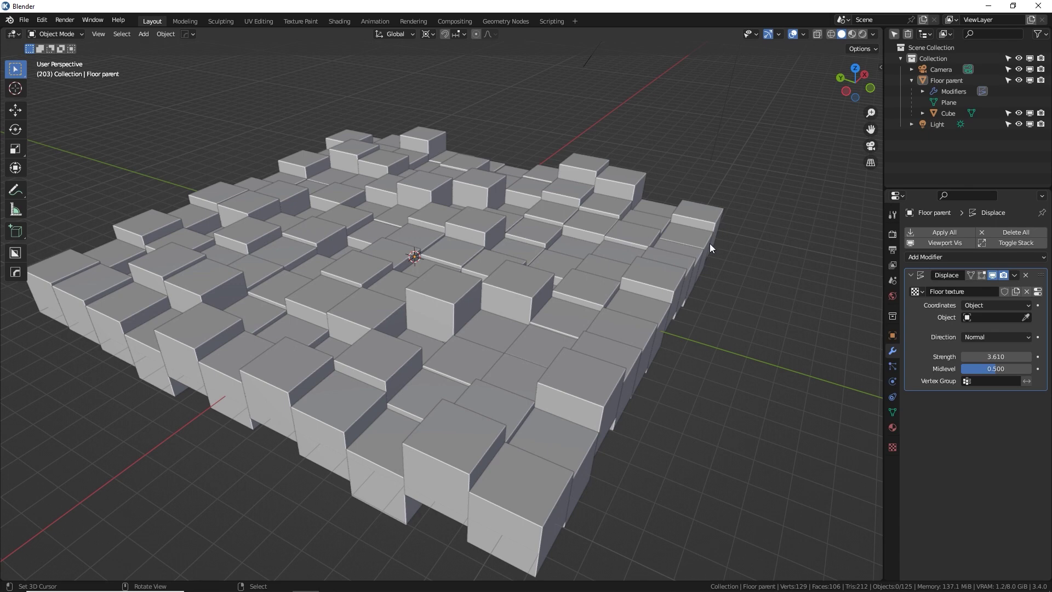
key(shift+a)
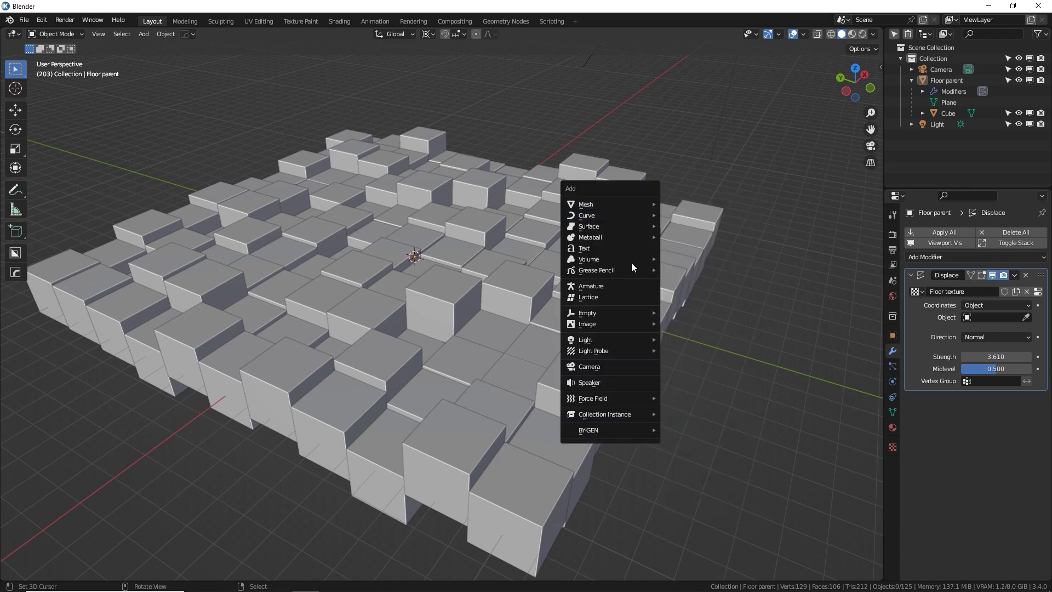
mouse_move(638, 311)
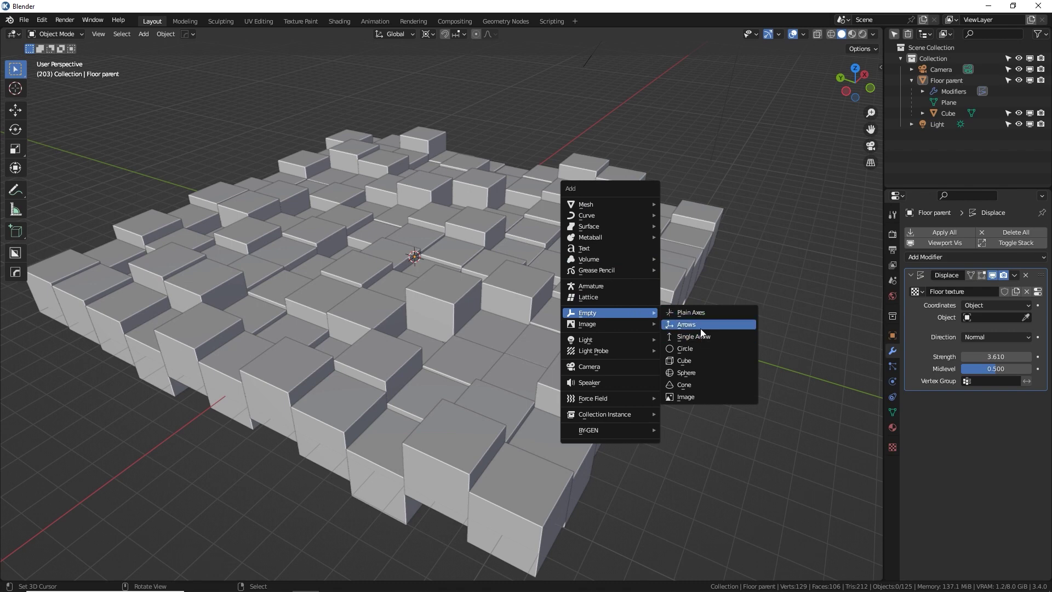
click(699, 361)
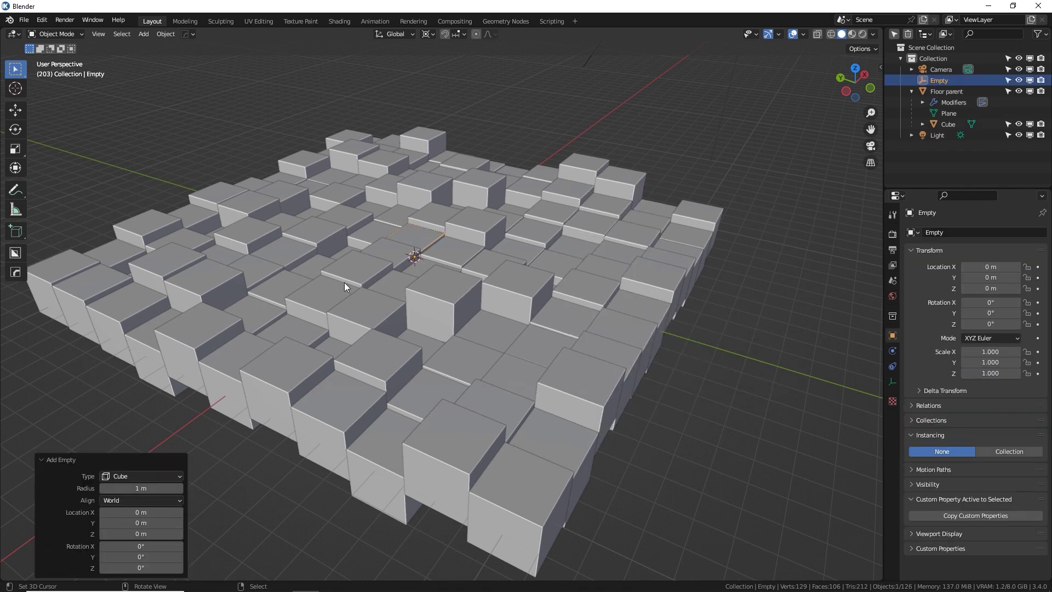
Step: Move the Empty clear of the floor, to about X 10.1 m, Y -14.5 m, Z 1.5 m
key(g)
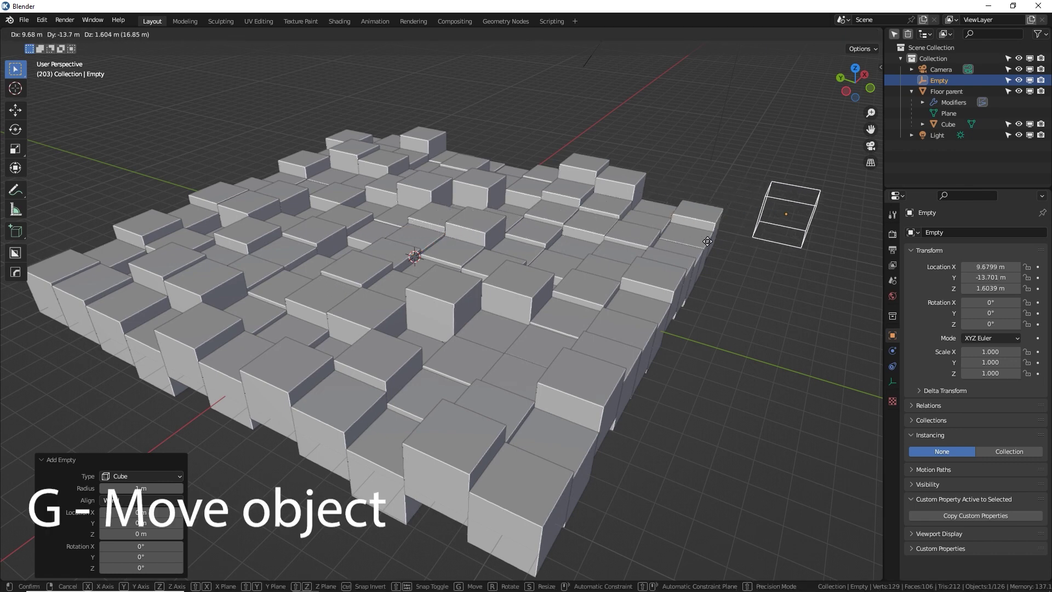
click(728, 243)
middle_drag(830, 254, 660, 241)
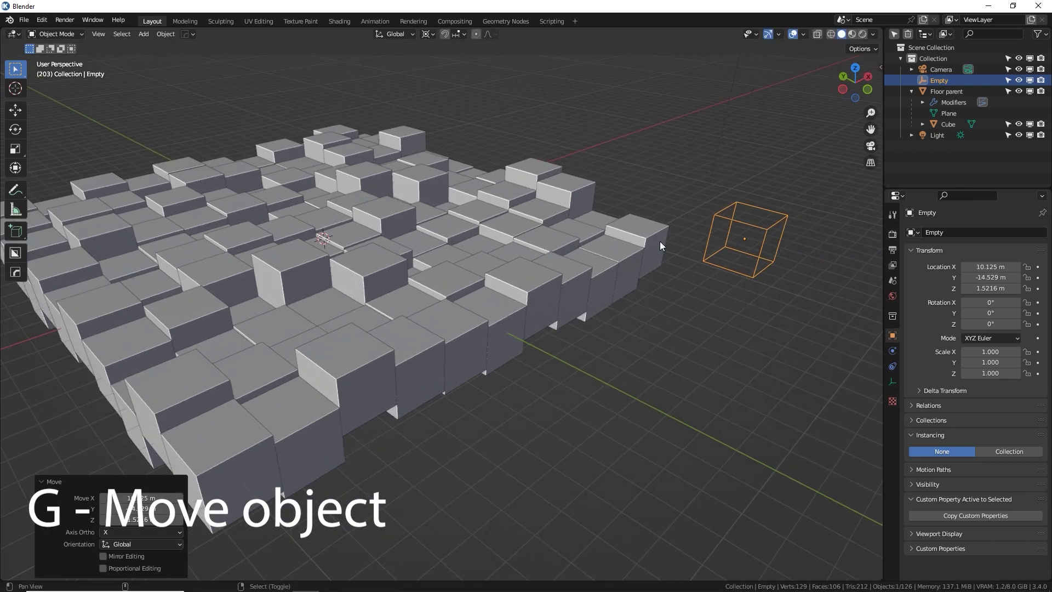
Step: Assign the Empty as the texture coordinate object in Floor parent's Displace modifier
click(620, 241)
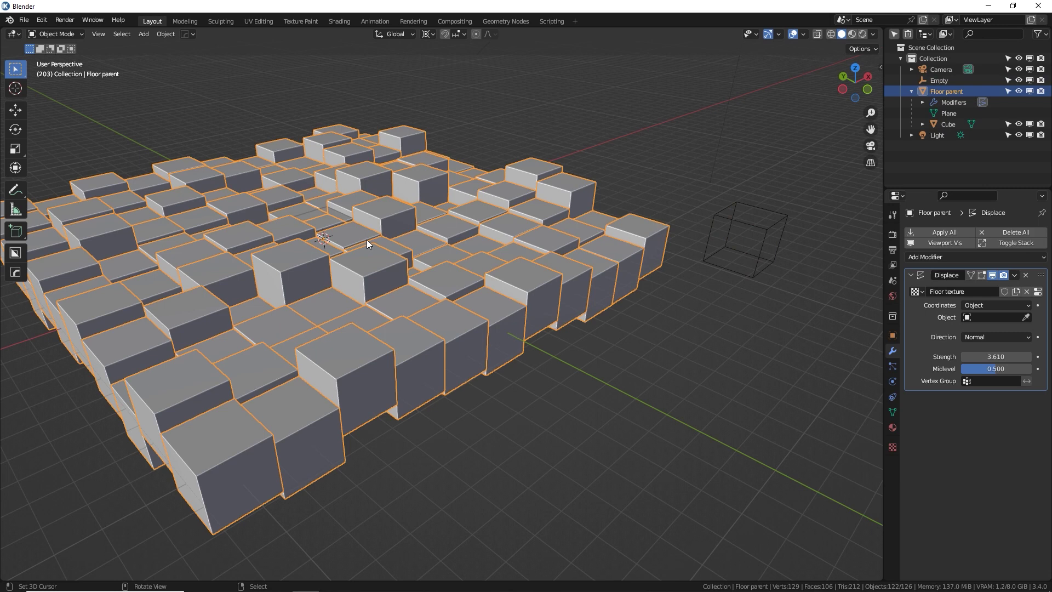
click(995, 318)
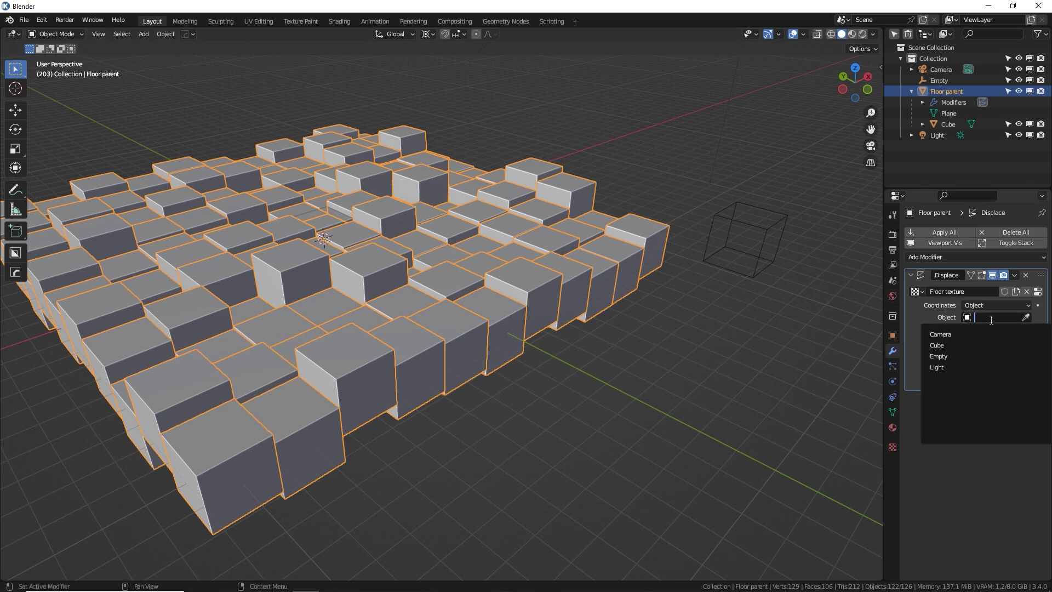
click(952, 358)
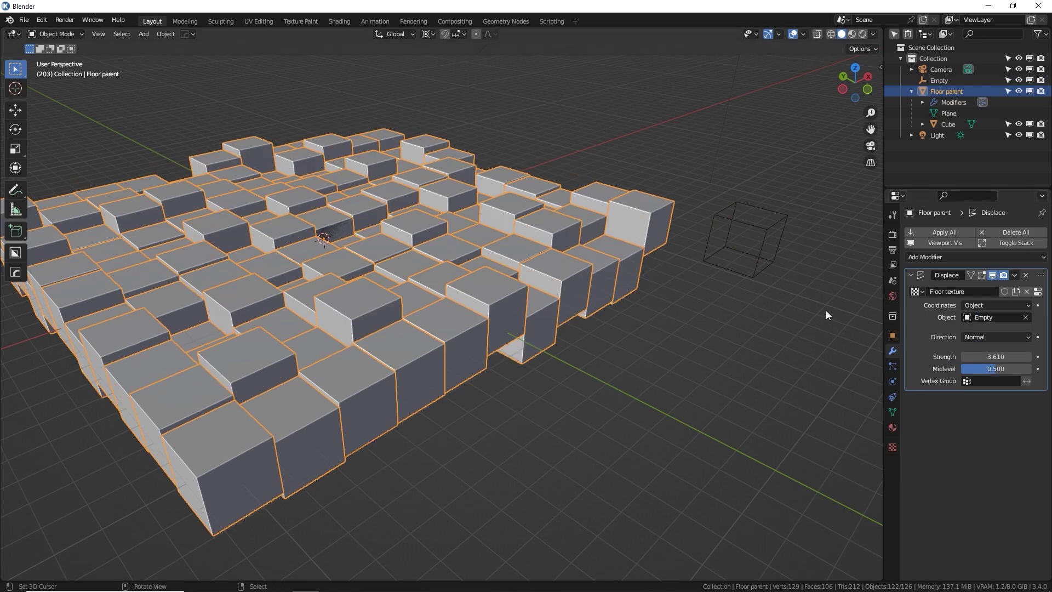
key(ctrl+z)
click(1025, 318)
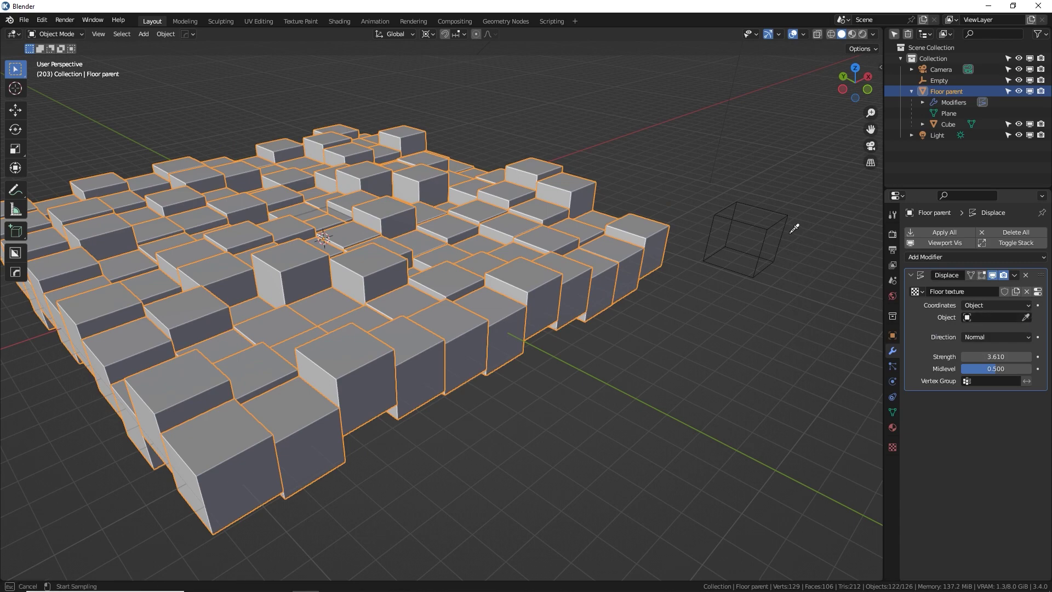
click(779, 221)
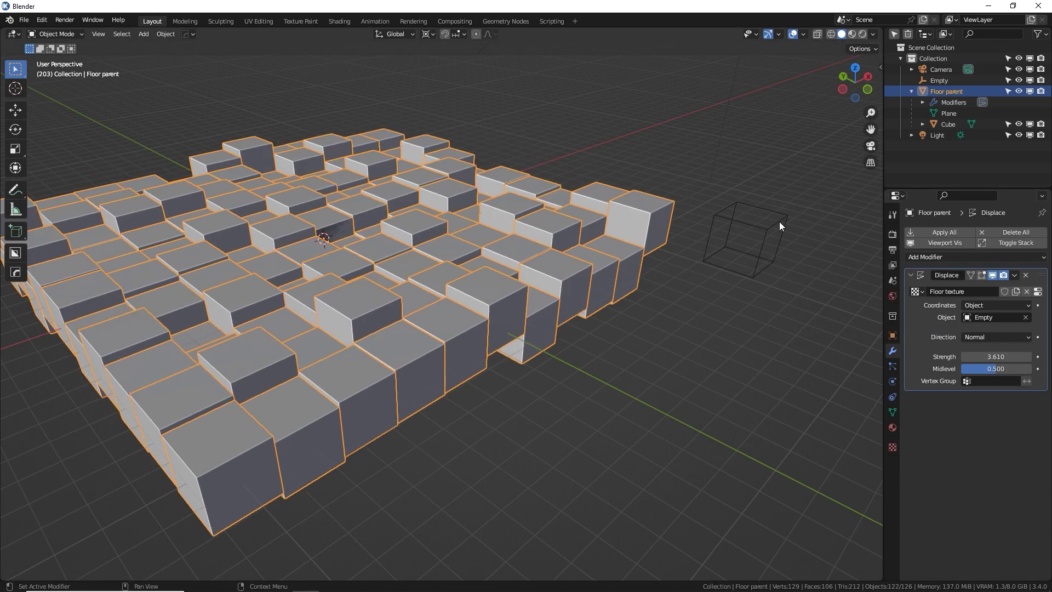
Step: Select the Empty and try moving and rotating it to preview its influence on the displaced cubes
middle_drag(356, 212, 717, 244)
click(722, 253)
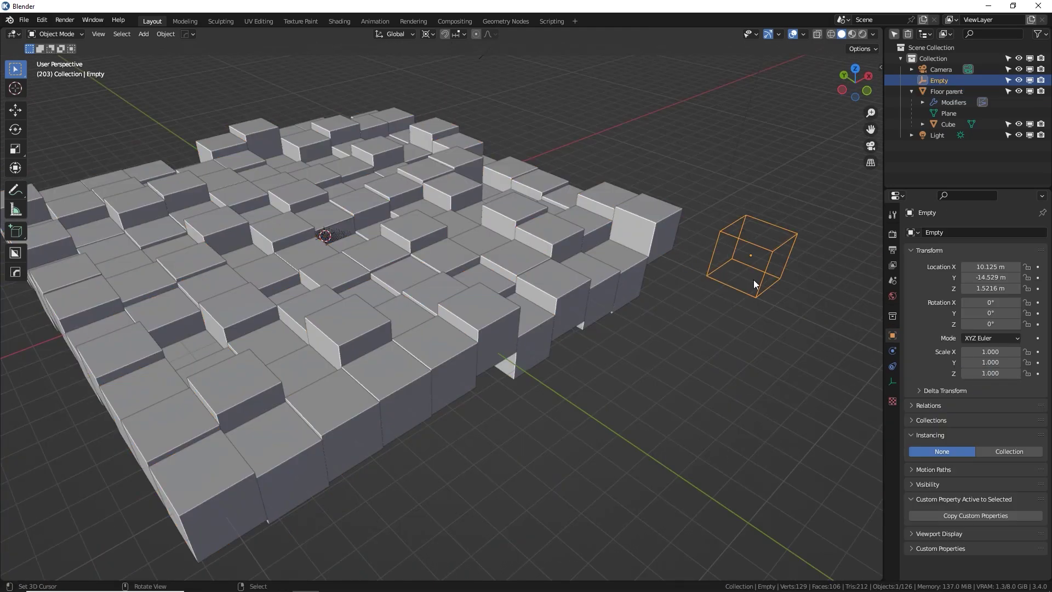
key(g)
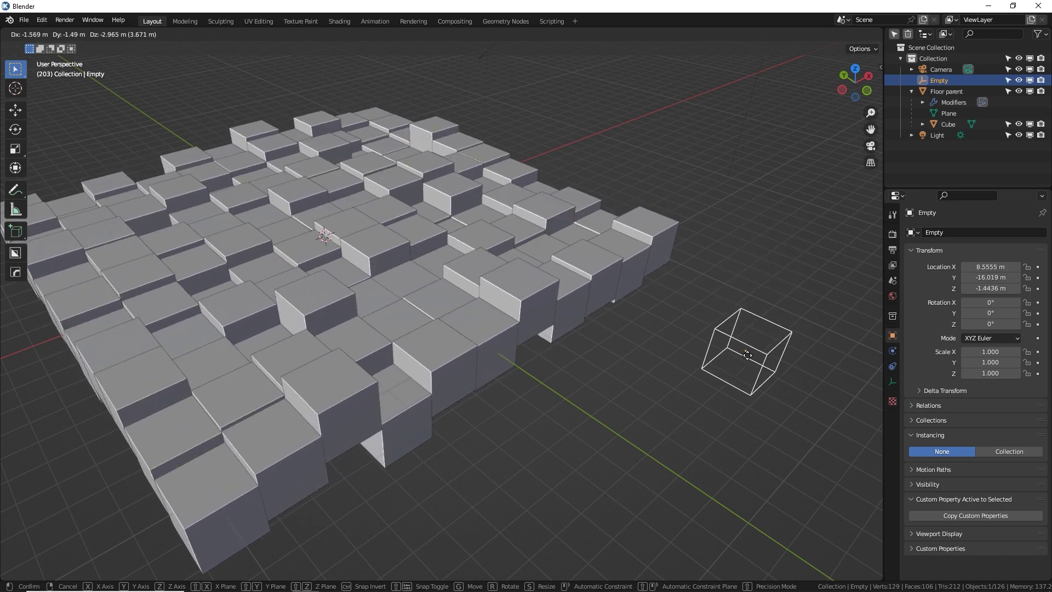
right_click(787, 304)
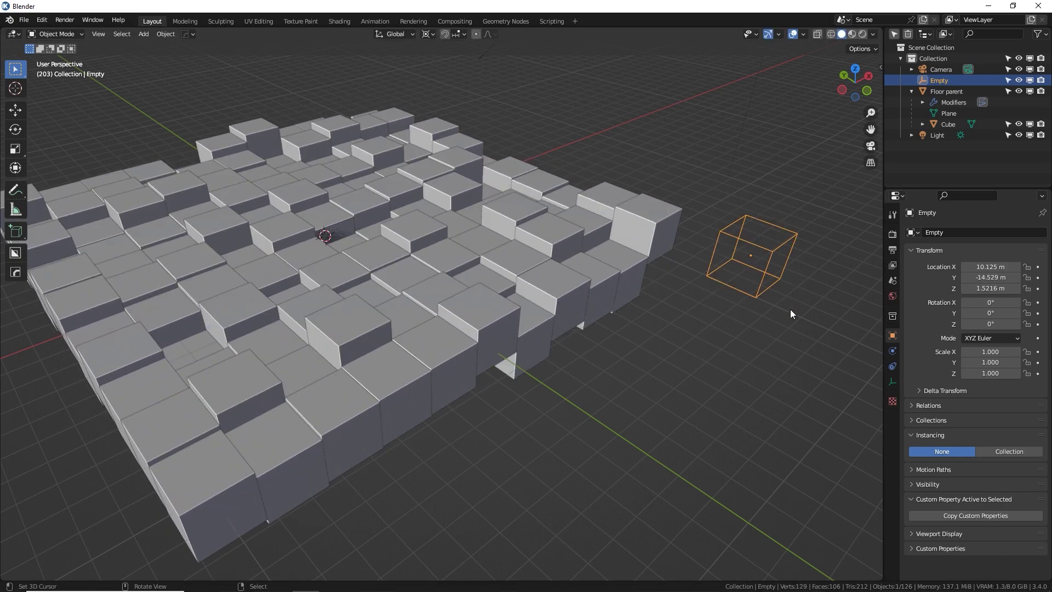
key(r)
right_click(795, 336)
Step: Set the transform pivot to Individual Origins and rotate the Empty about -35.2° around the Z axis
click(430, 34)
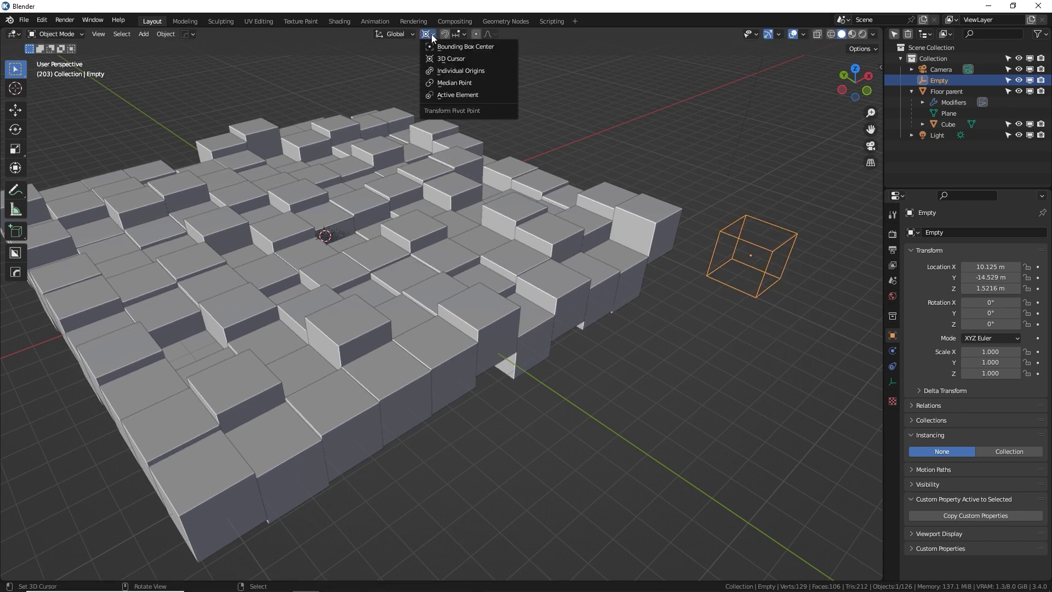
click(475, 70)
key(r)
key(z)
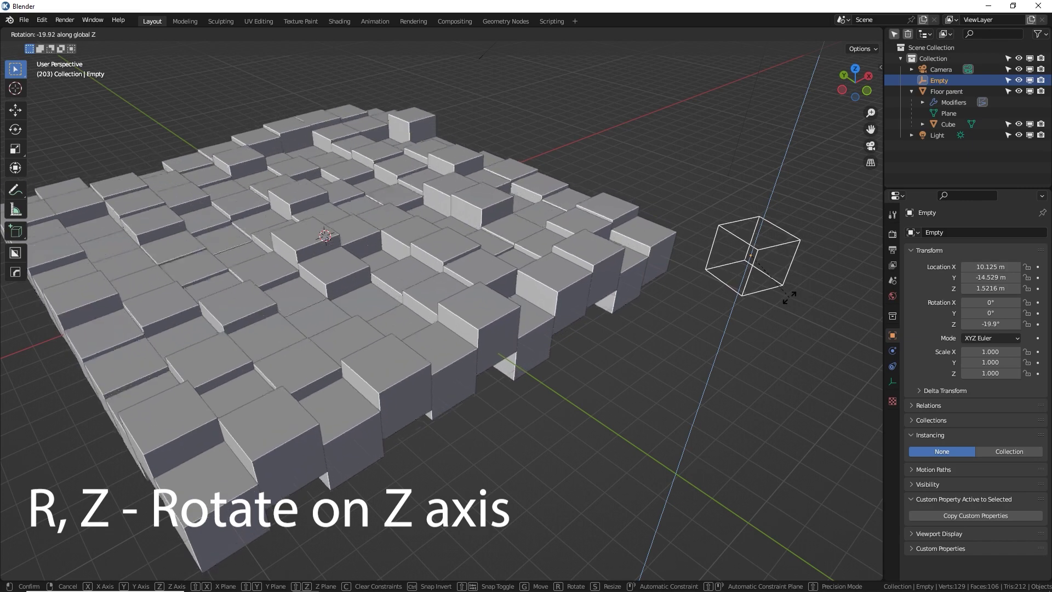
click(754, 290)
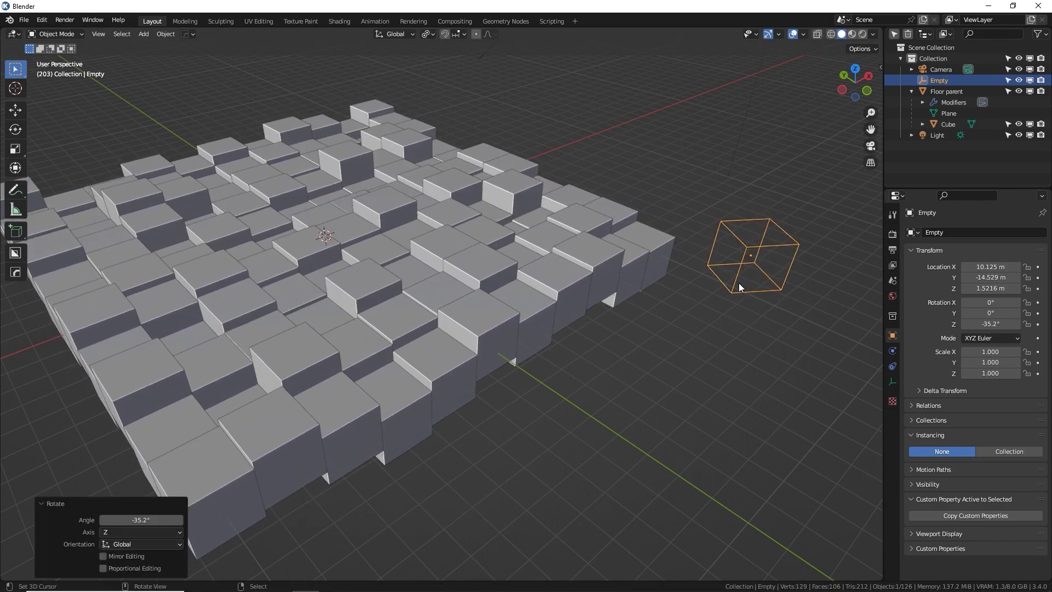
Step: Undo the Empty's last rotation around the Z axis
key(ctrl+z)
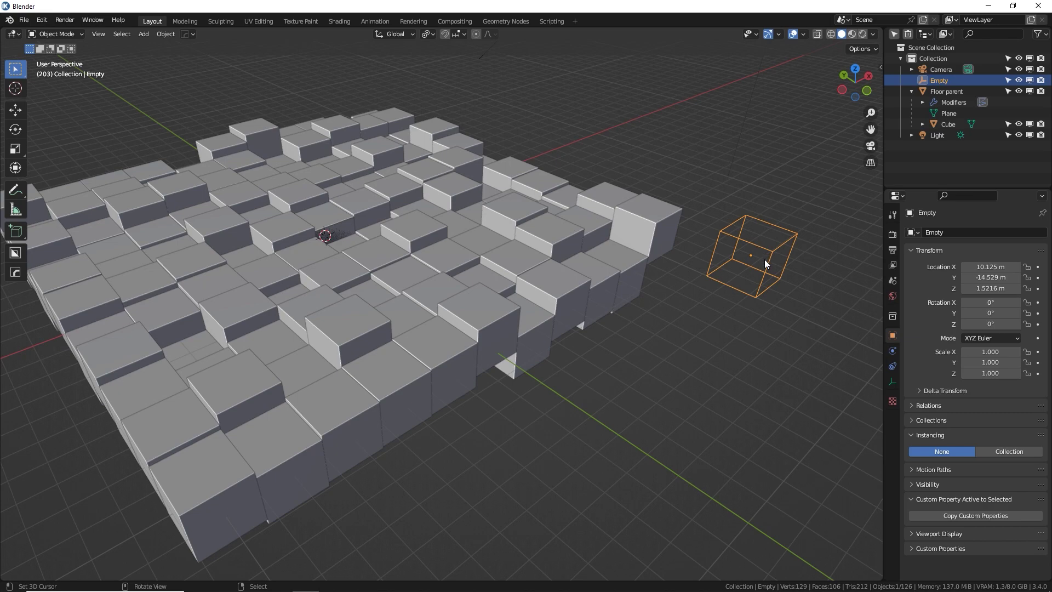
middle_drag(392, 250, 627, 238)
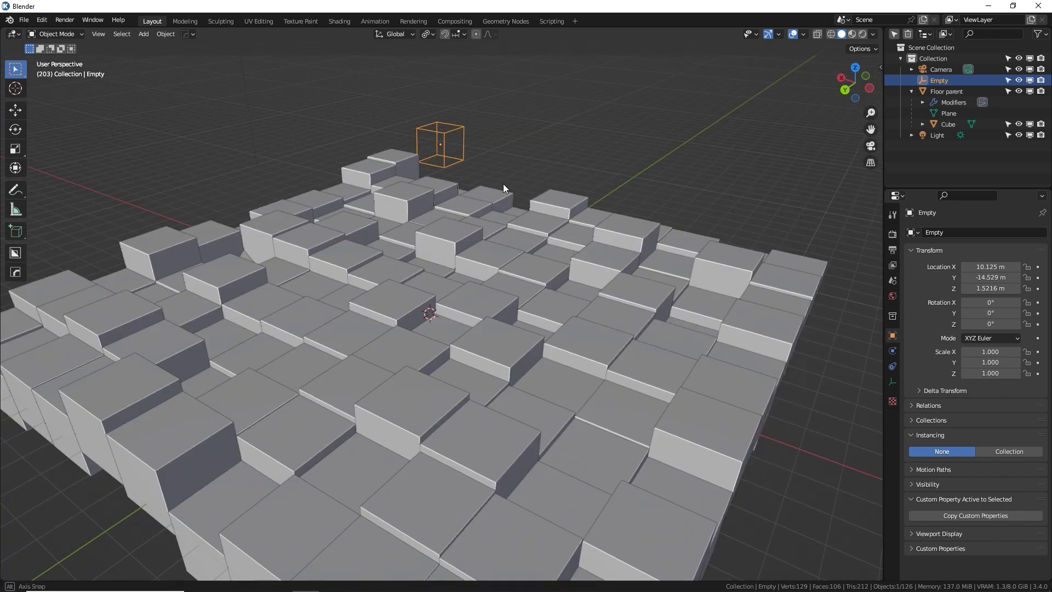
middle_drag(503, 183, 432, 191)
middle_drag(511, 206, 530, 214)
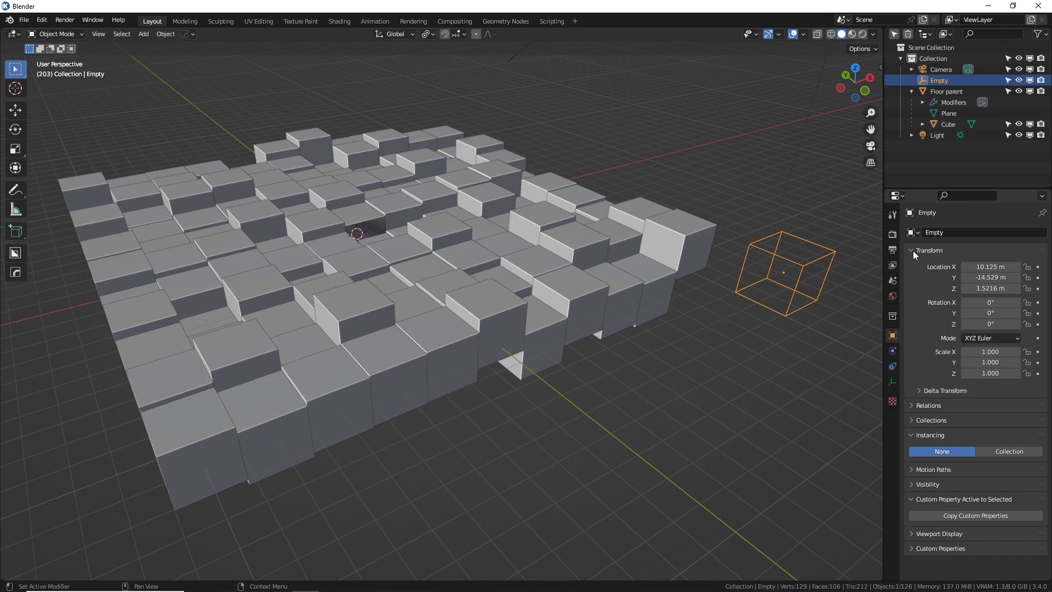
Step: Drive the Empty's Z rotation with the expression #frame*.00015
drag(986, 328, 984, 327)
click(986, 327)
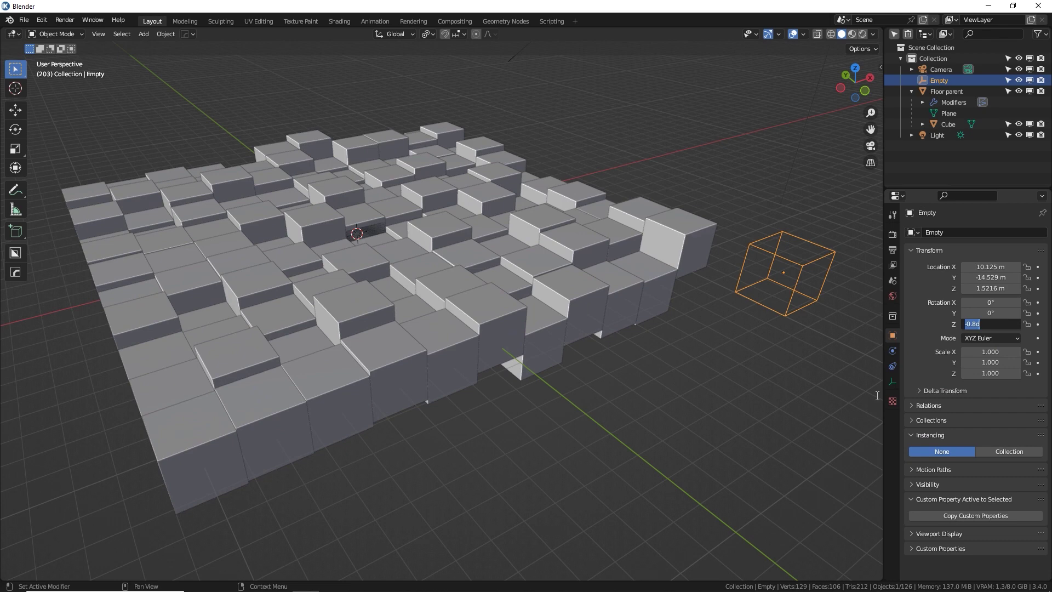
text(#frame*.00015)
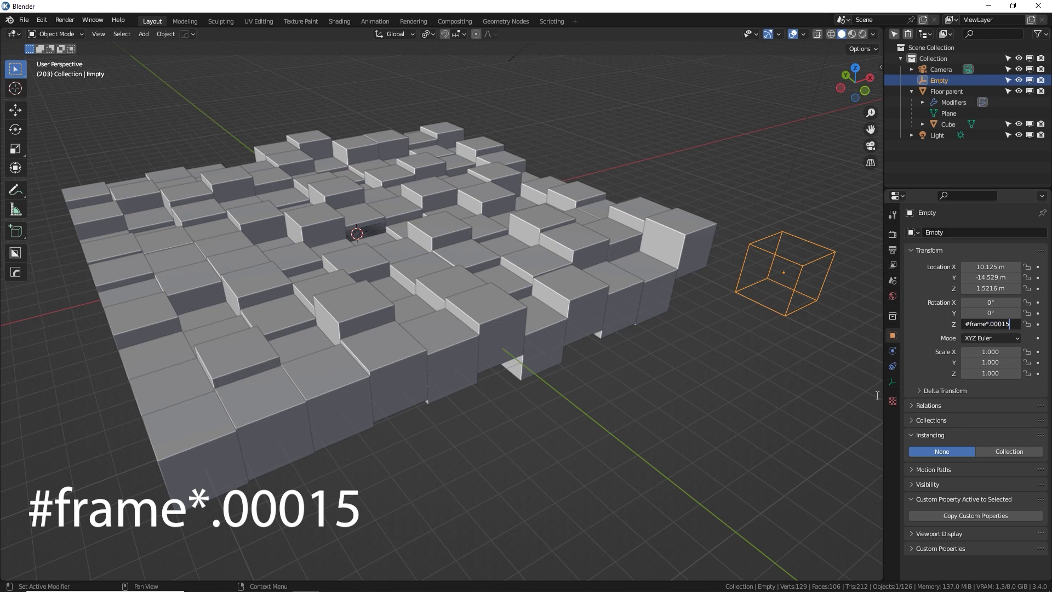
key(Return)
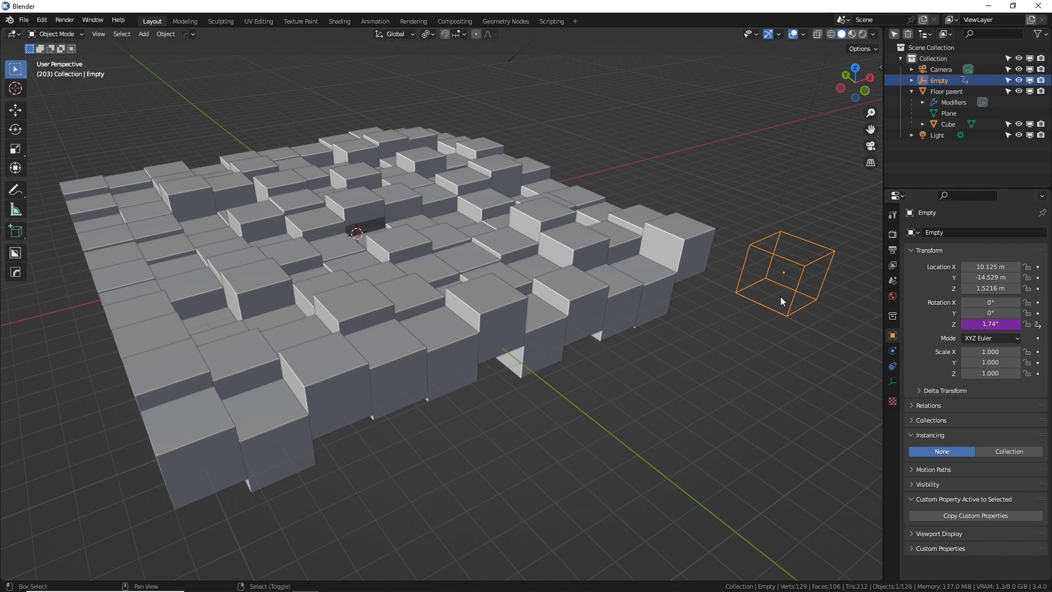
Step: Play the animation and examine the speed of the cube motion up close
key(space)
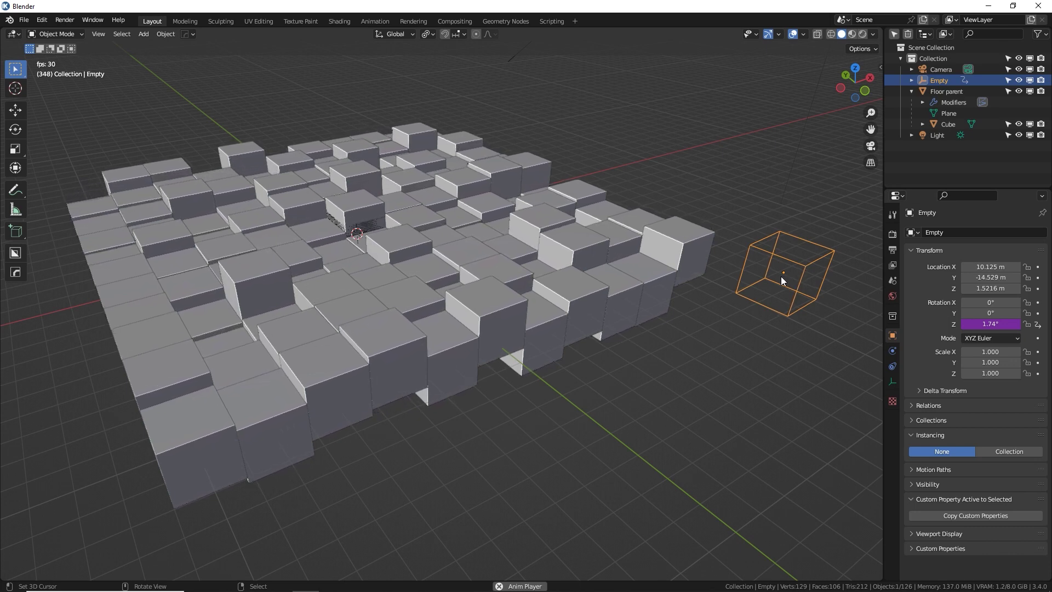
scroll(451, 201, up, 6)
shift+middle_drag(433, 205, 462, 241)
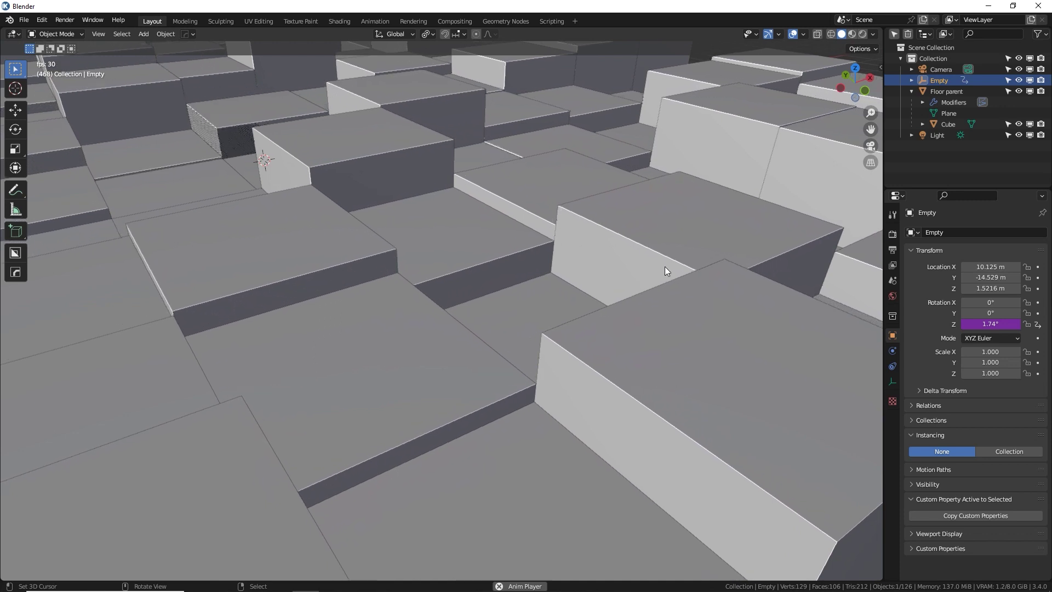
Step: Change the Empty's Z rotation driver expression to frame*.0002 while the animation plays
click(973, 324)
text(frame*.00015)
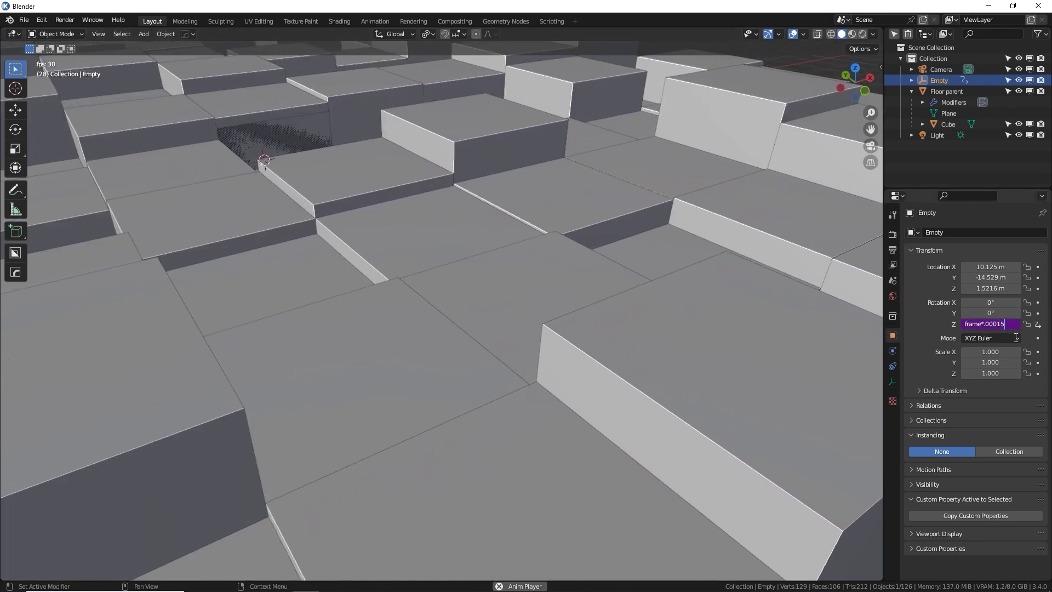
key(Return)
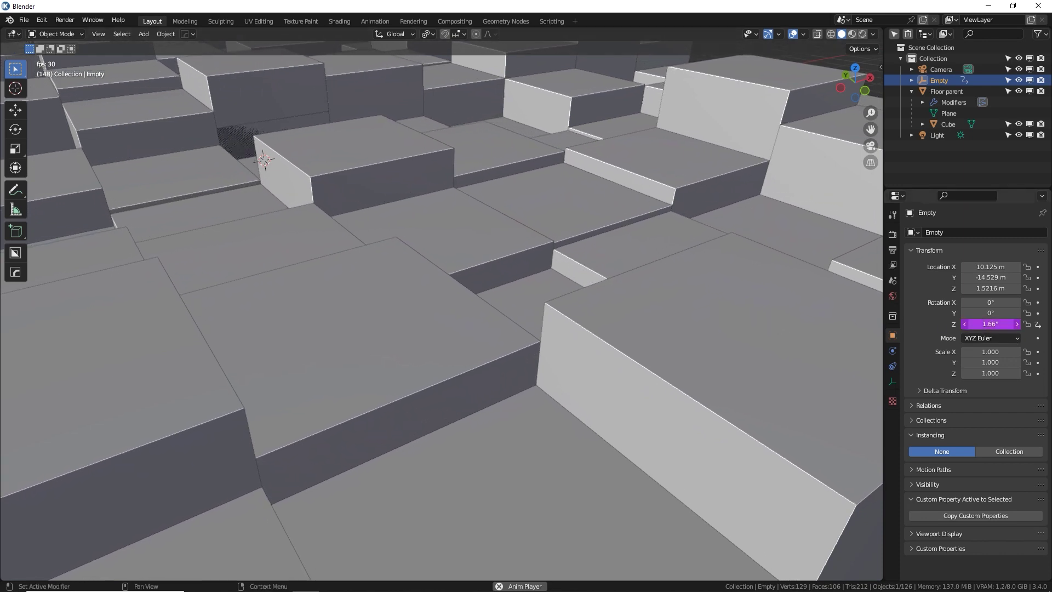
double_click(1007, 324)
key(BackSpace)
key(BackSpace)
text(2)
key(Return)
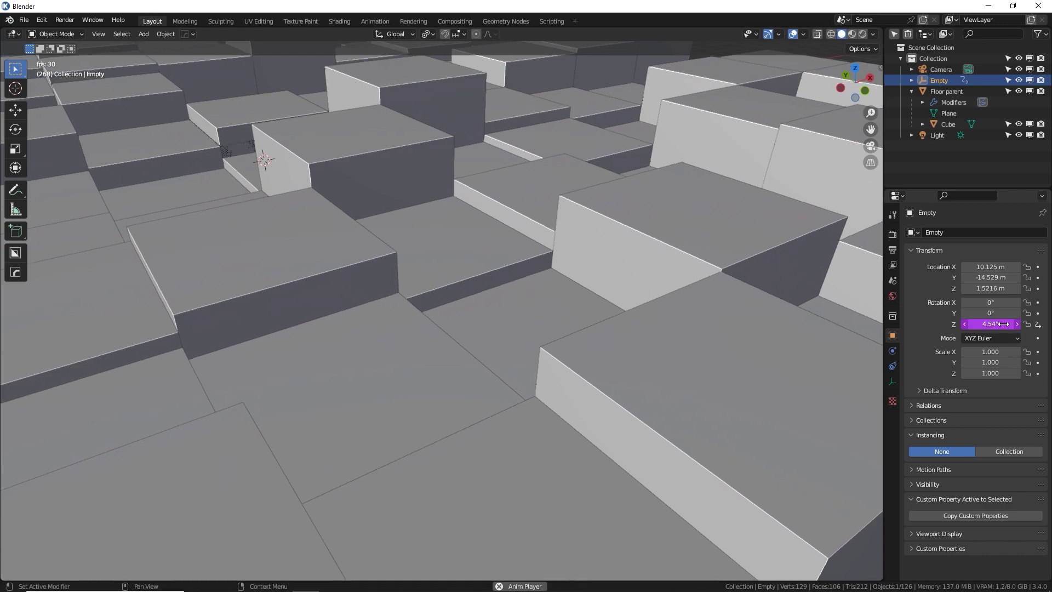
Step: Set the Empty's Z rotation driver expression to frame*.0003
double_click(1007, 325)
key(BackSpace)
text(3)
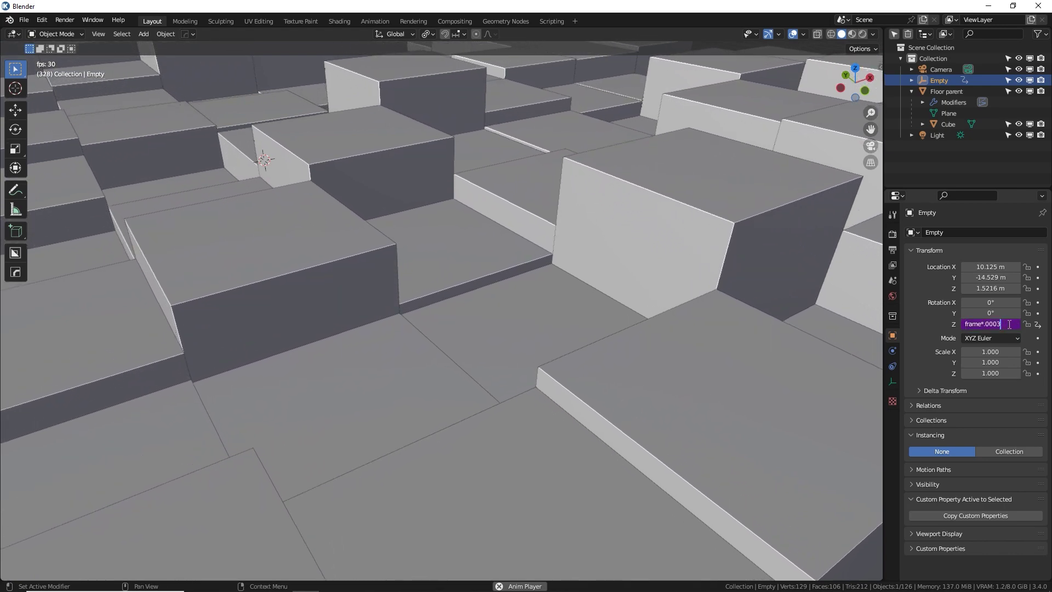
key(Return)
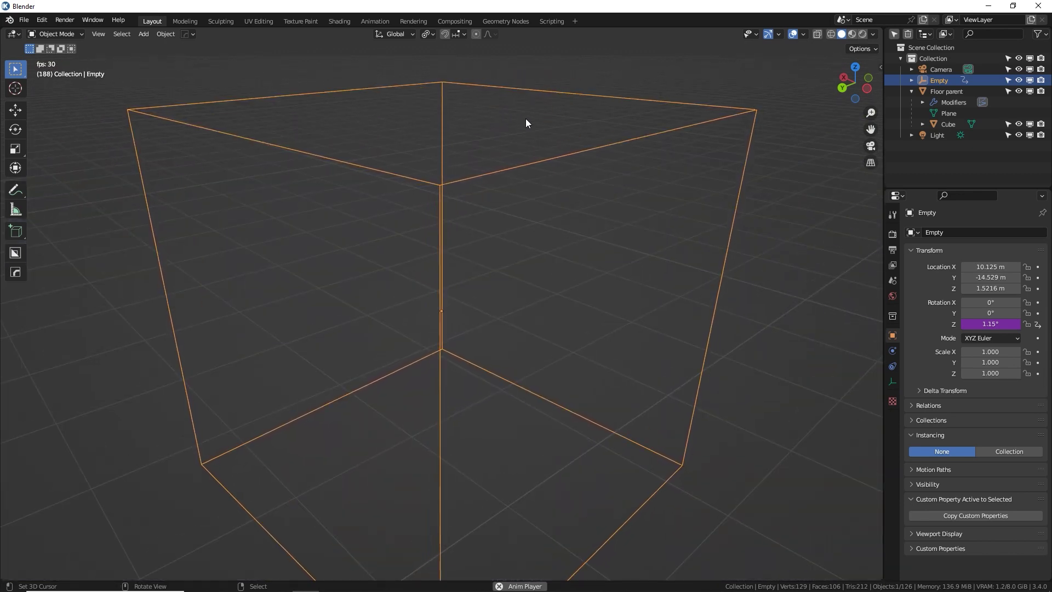
Step: Watch the floor animation, preview it in Rendered viewport shading, and stop playback
key(alt+Tab)
key(alt+Tab)
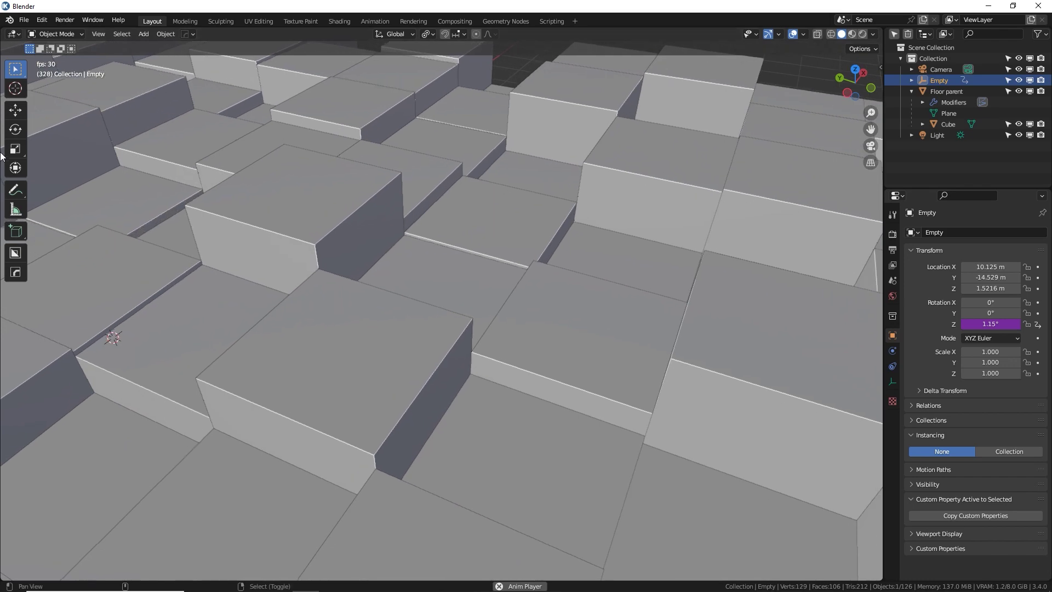
scroll(214, 205, down, 2)
scroll(446, 184, up, 2)
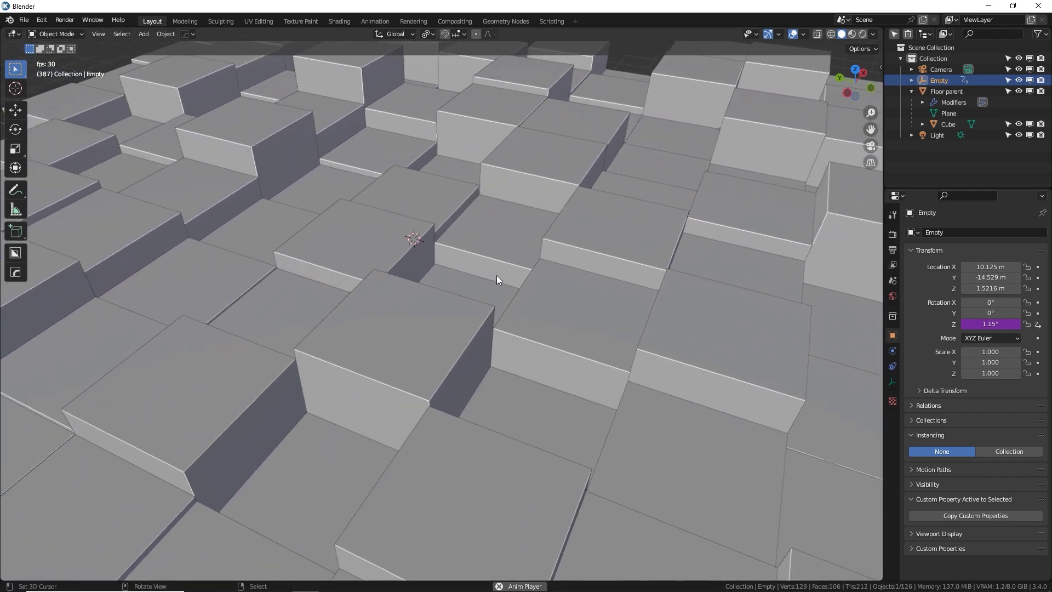
scroll(496, 275, down, 3)
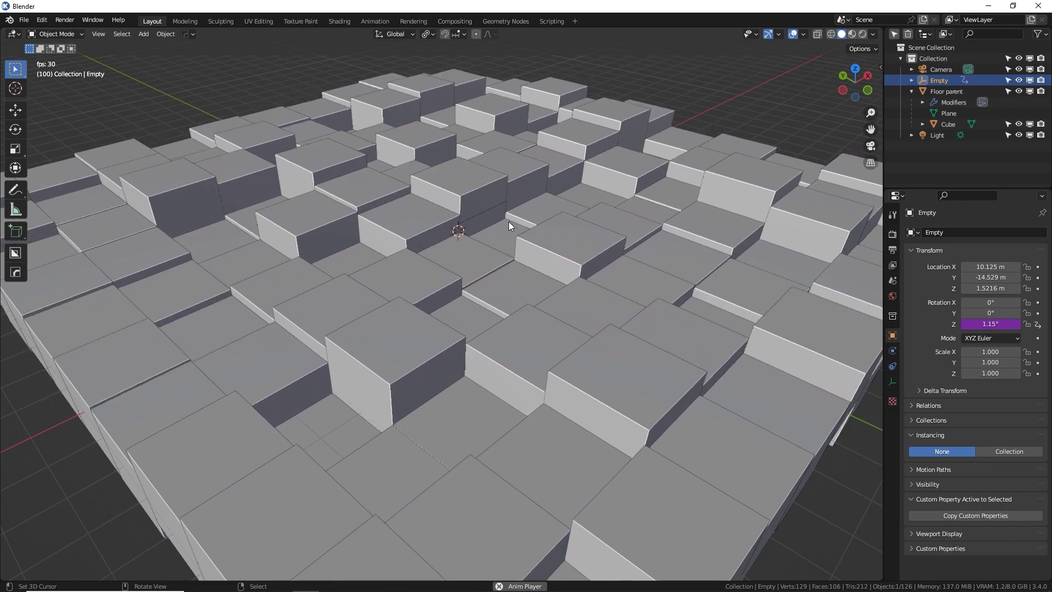
click(862, 34)
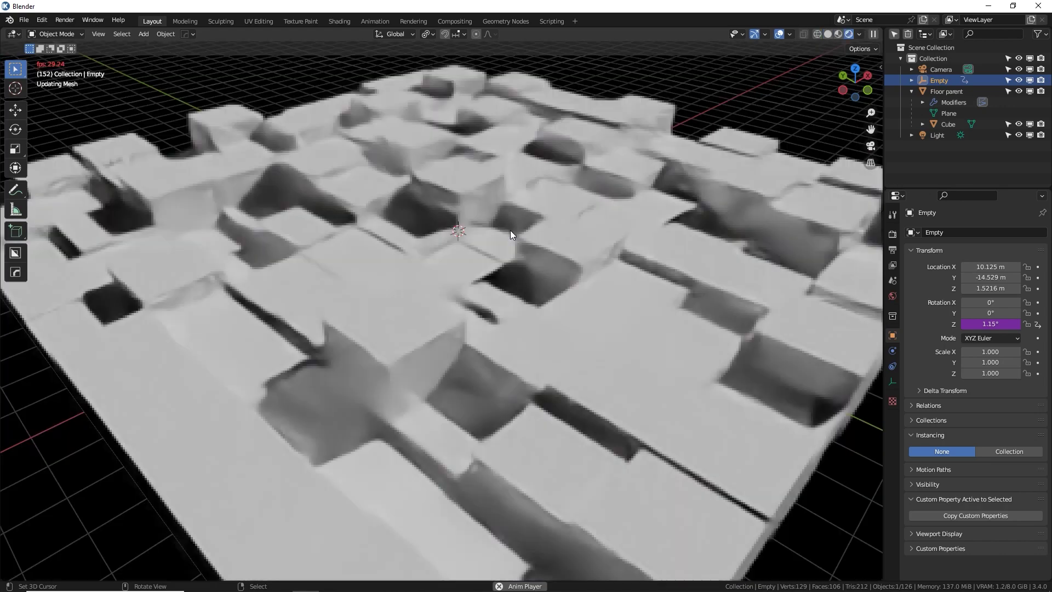
key(space)
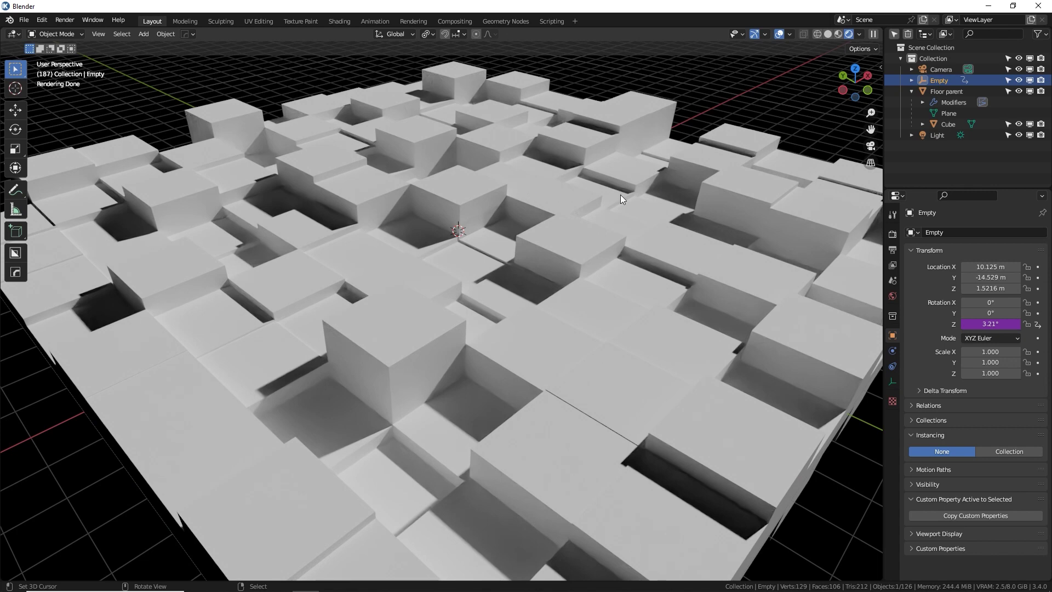
Step: Isolate the Cube parented to Floor parent in local view with Solid viewport shading
click(481, 193)
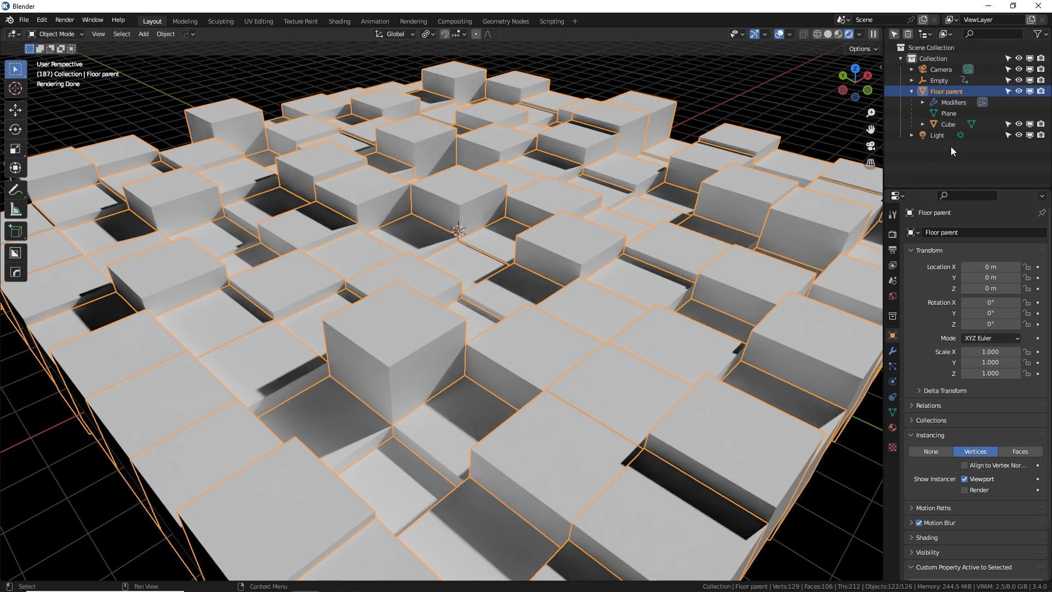
click(945, 124)
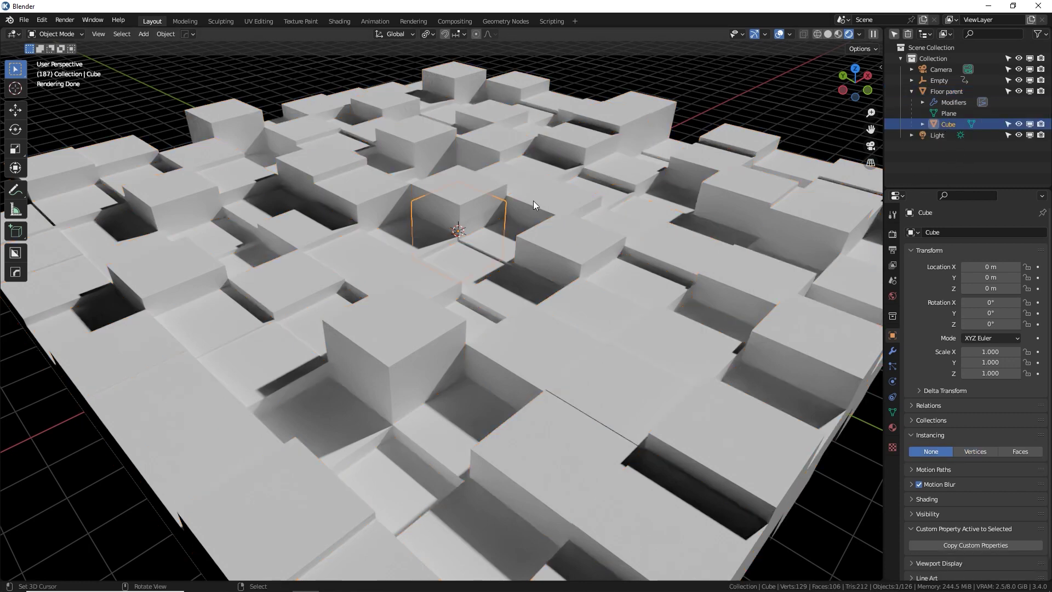
key(KP_Divide)
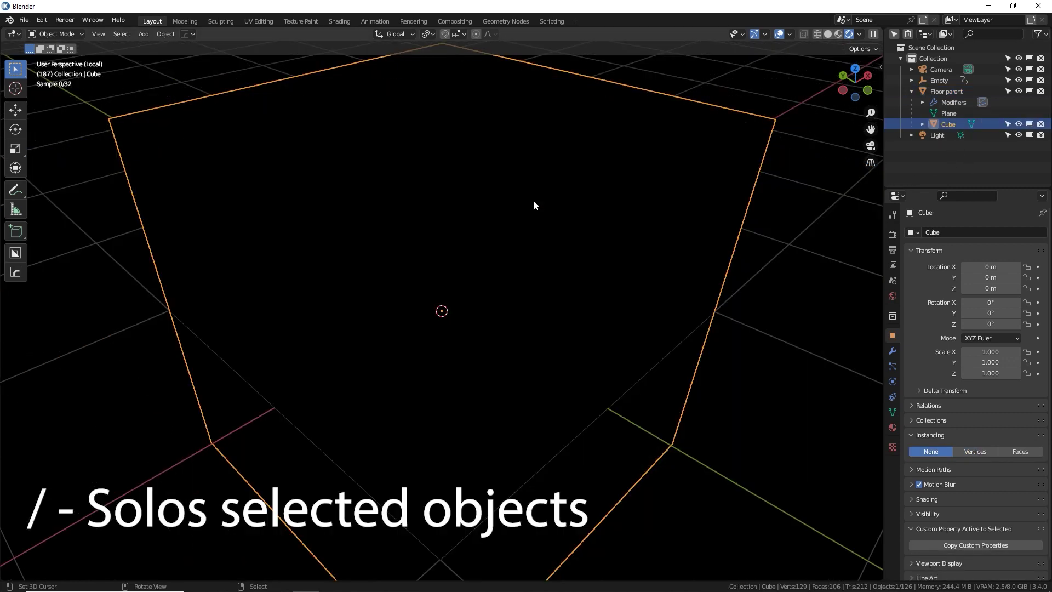
scroll(540, 216, down, 5)
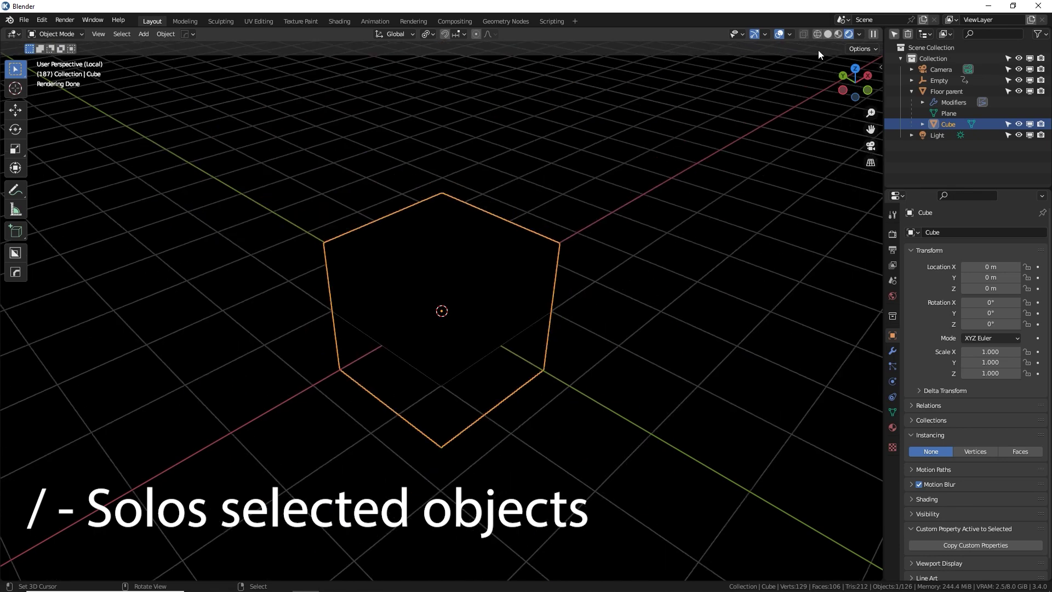
click(828, 34)
mouse_move(679, 241)
middle_down()
mouse_move(534, 232)
mouse_move(557, 219)
middle_up()
key(KP_Divide)
key(KP_Divide)
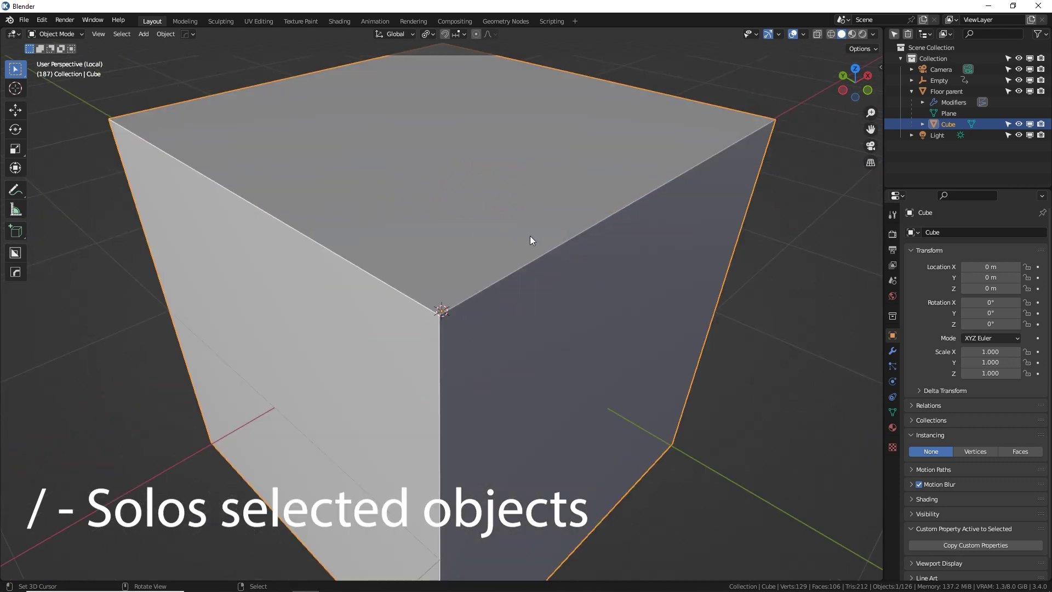
scroll(534, 235, down, 4)
Step: Bevel all edges of the Cube in Edit Mode with a 0.025 m width and 5 segments, and return to Object Mode
key(Tab)
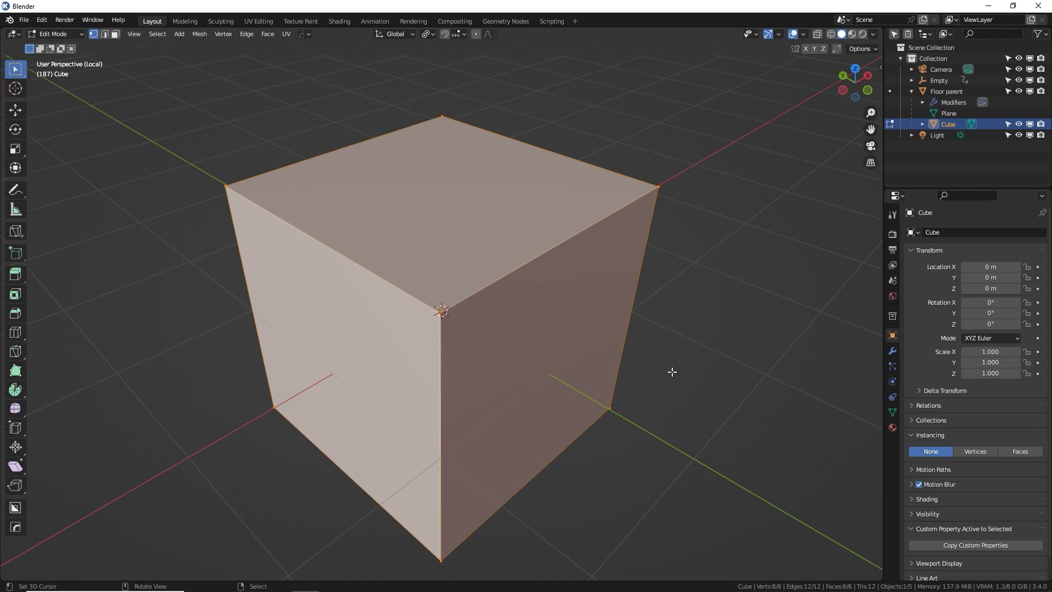
key(ctrl+b)
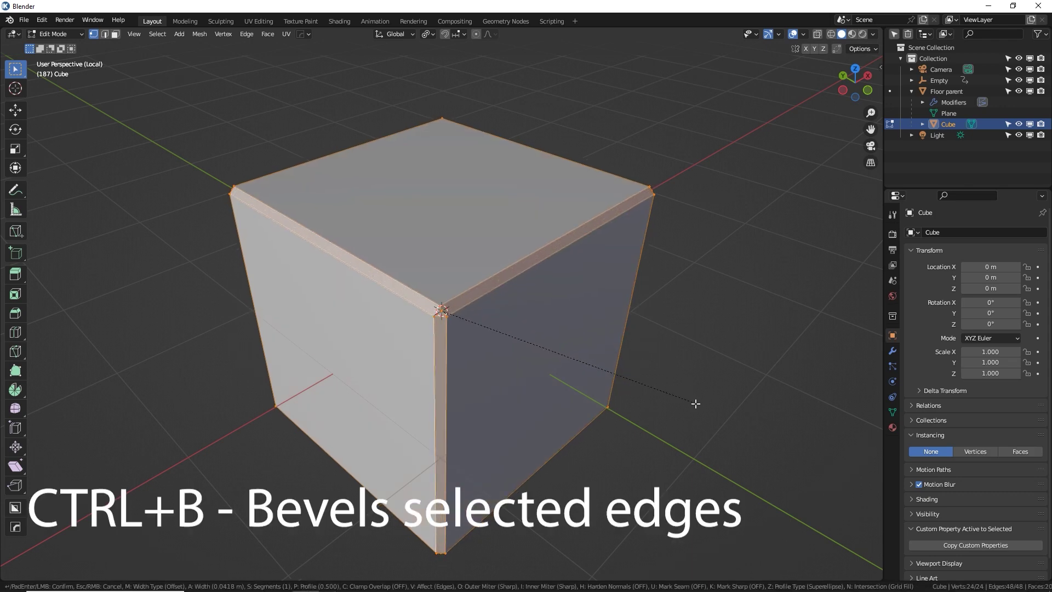
scroll(702, 406, up, 3)
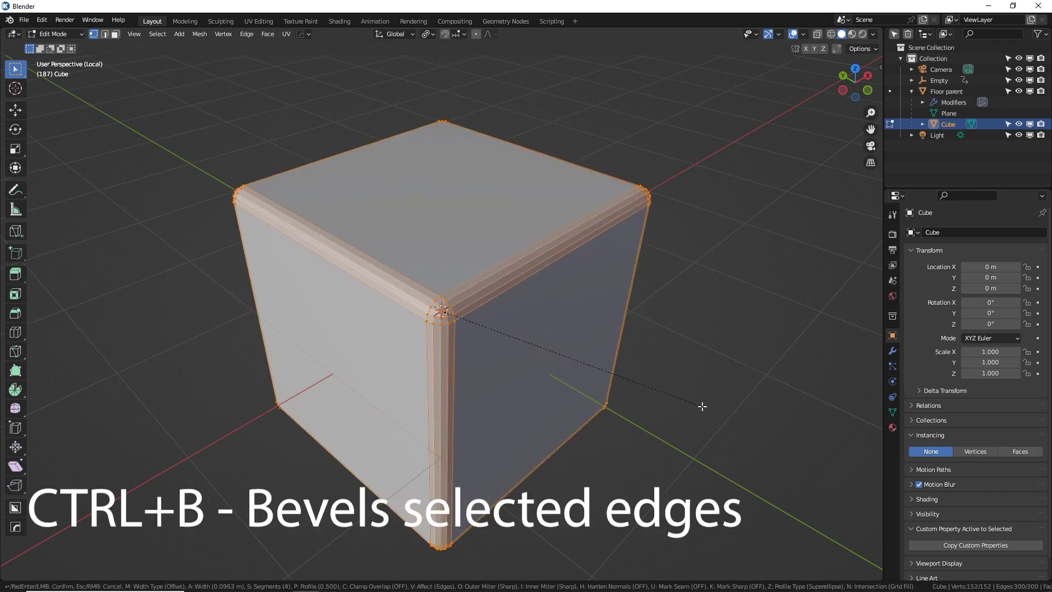
scroll(702, 407, up, 7)
scroll(700, 408, down, 7)
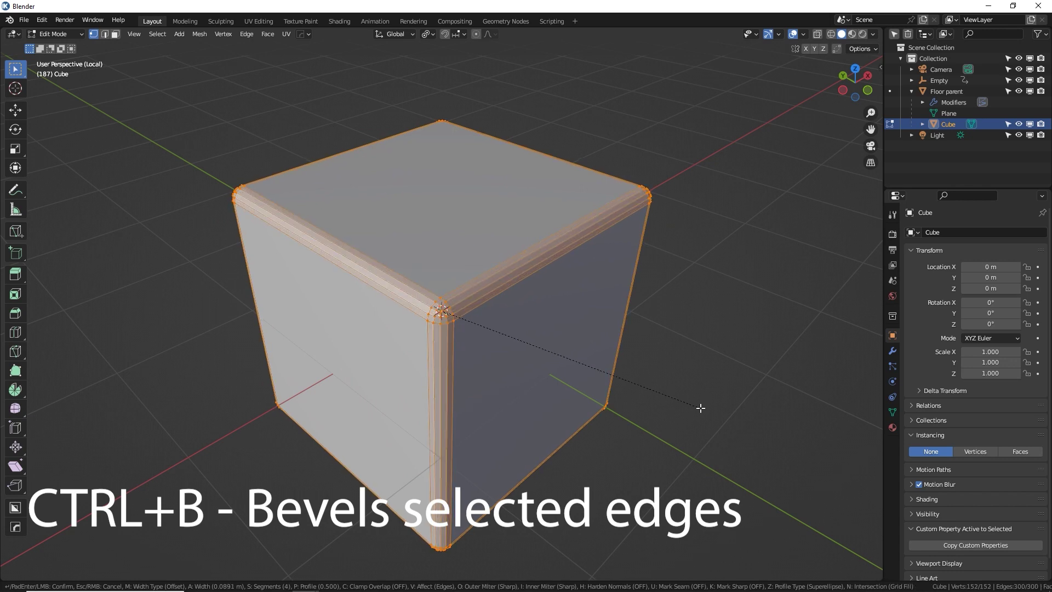
scroll(701, 408, down, 3)
scroll(699, 407, up, 5)
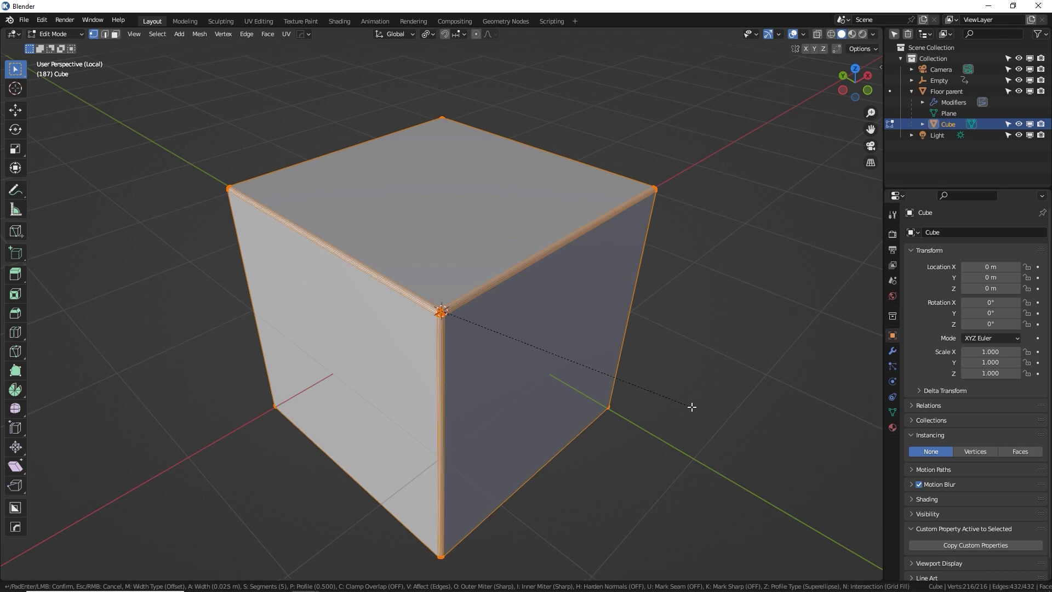
click(691, 407)
scroll(576, 353, up, 8)
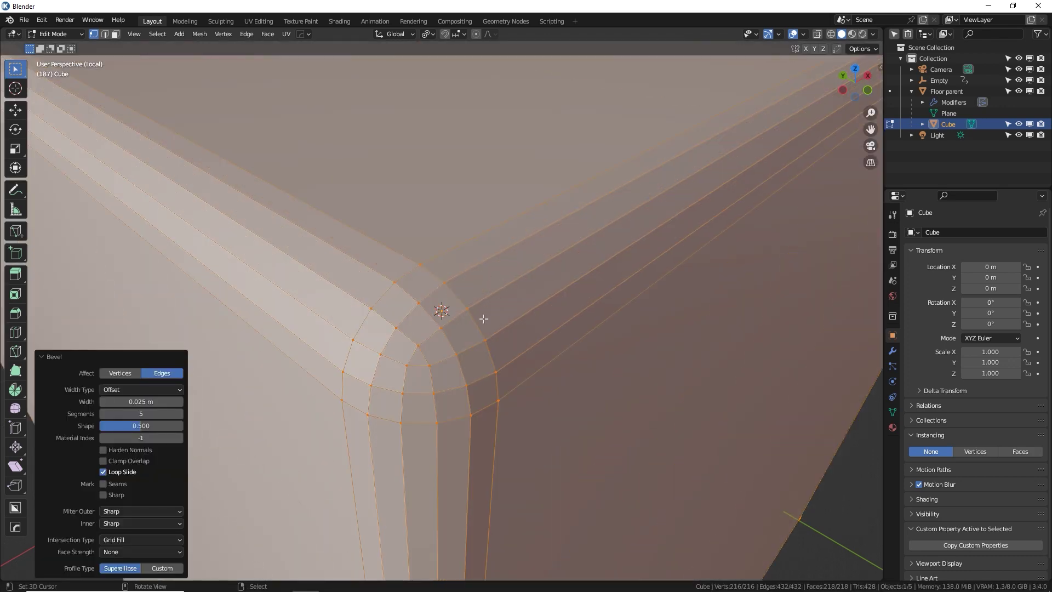
scroll(484, 319, down, 8)
key(Tab)
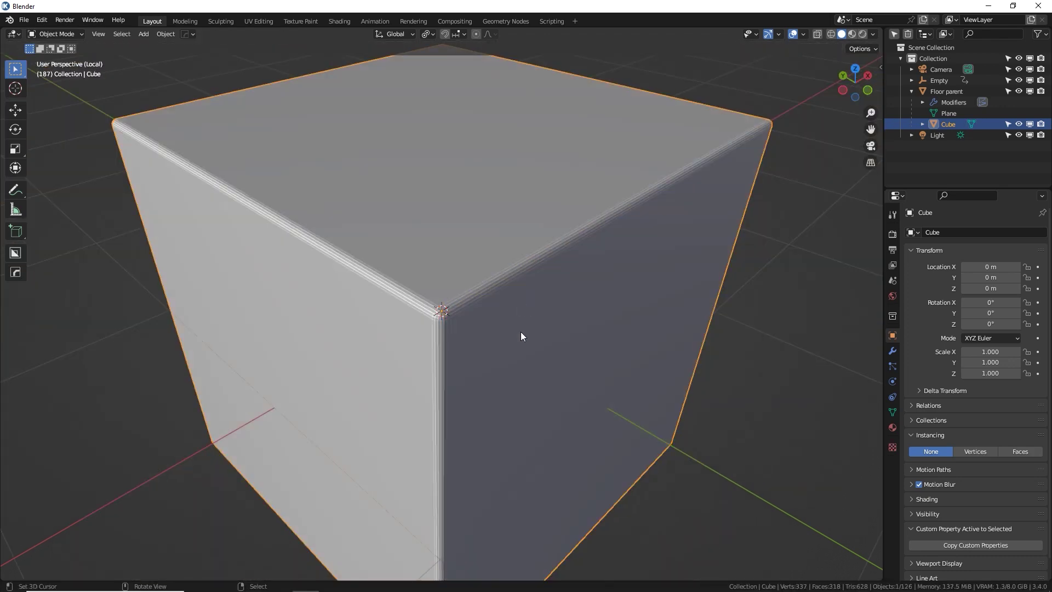
Step: Apply Shade Smooth to the beveled Cube and exit local view to show the whole floor
middle_drag(520, 336, 455, 278)
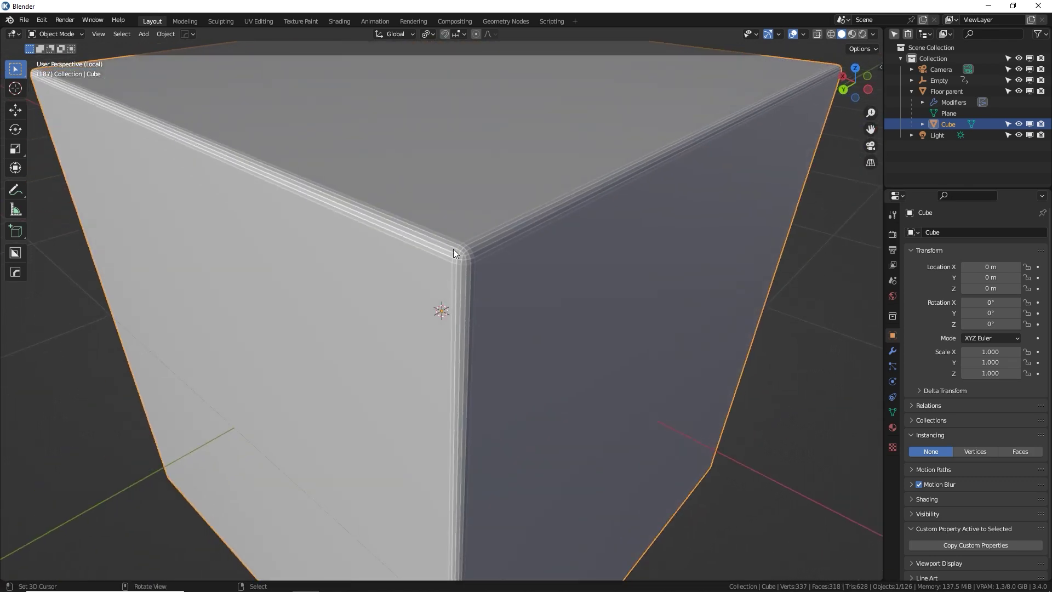
key(w)
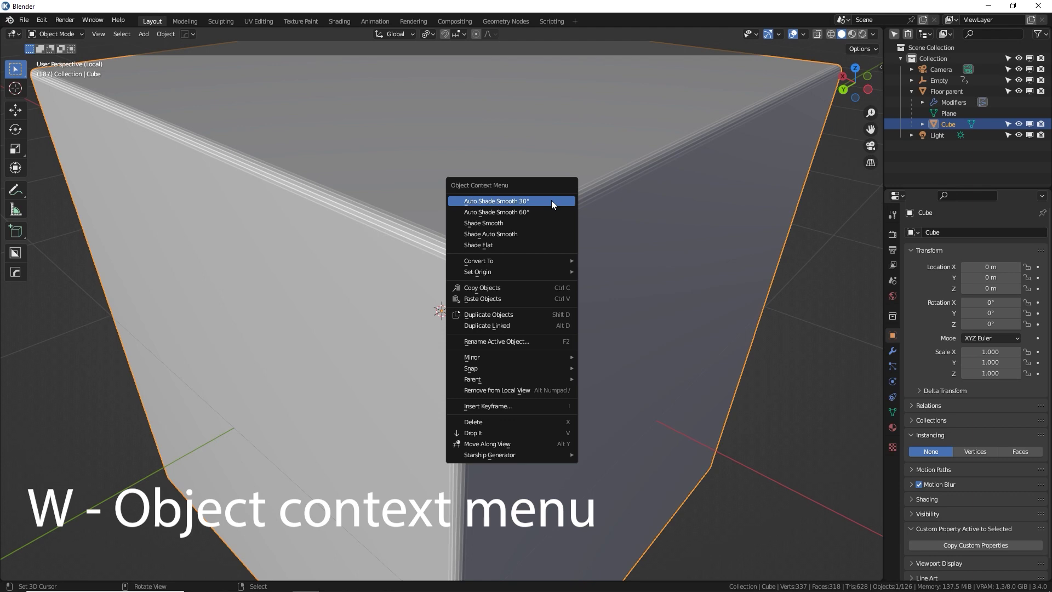
click(546, 223)
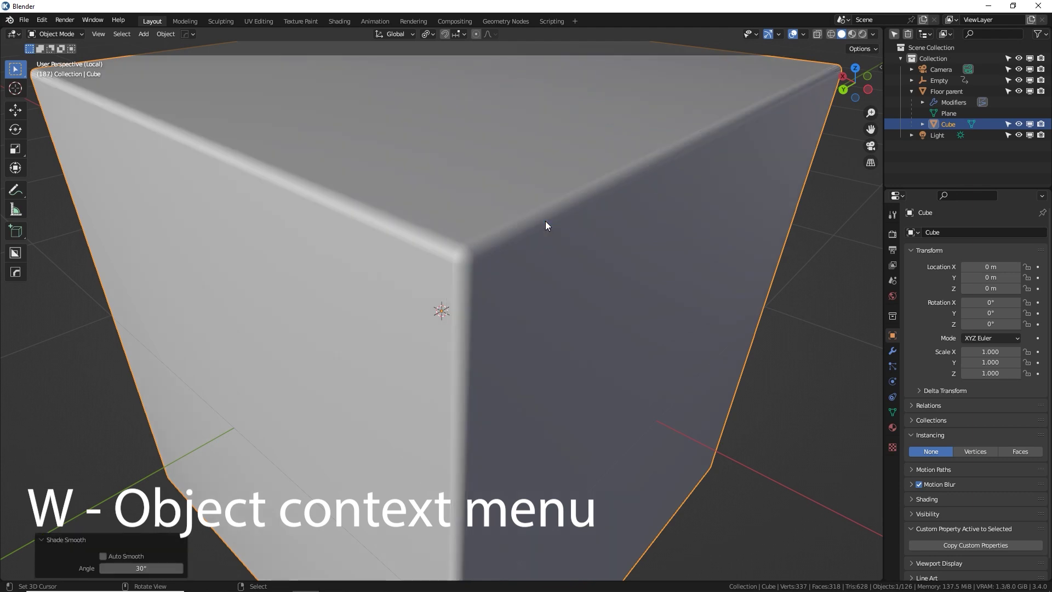
scroll(545, 222, down, 4)
middle_drag(563, 261, 435, 270)
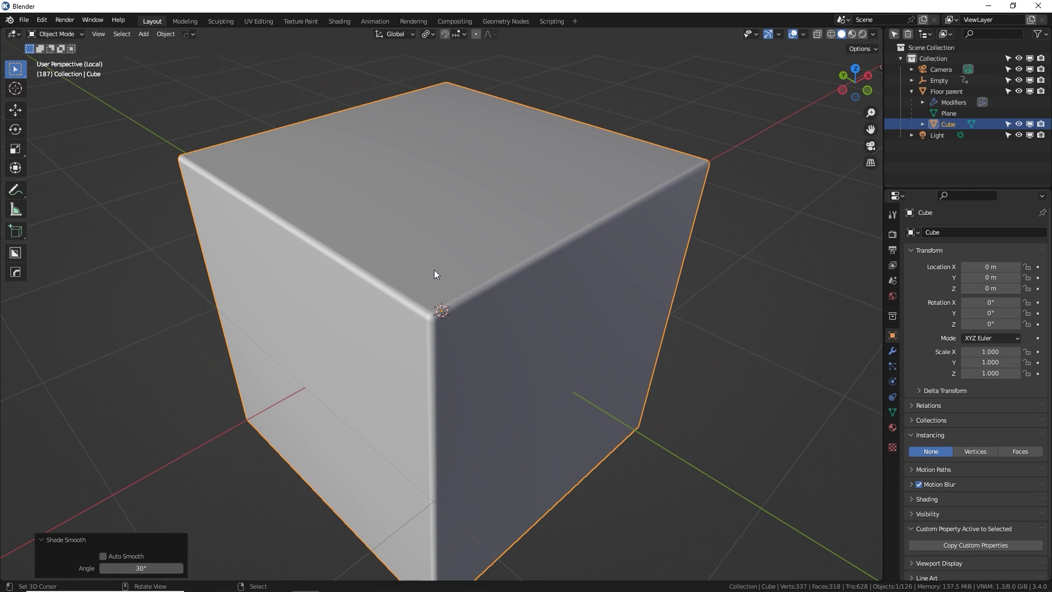
key(KP_Divide)
scroll(434, 269, up, 4)
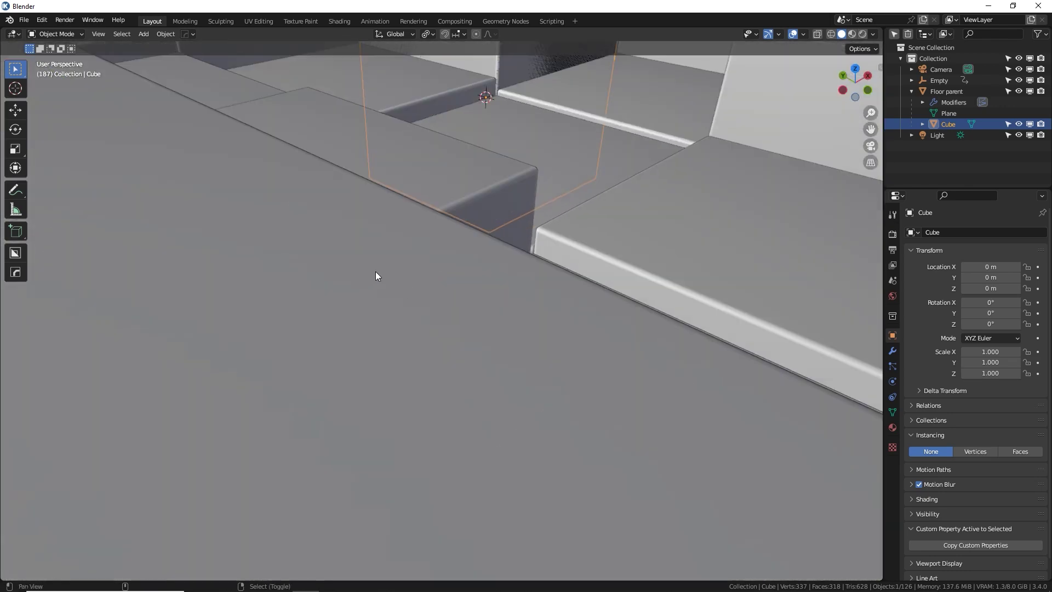
Step: Select the Floor parent object and create a new material for it
shift+middle_drag(376, 272, 729, 336)
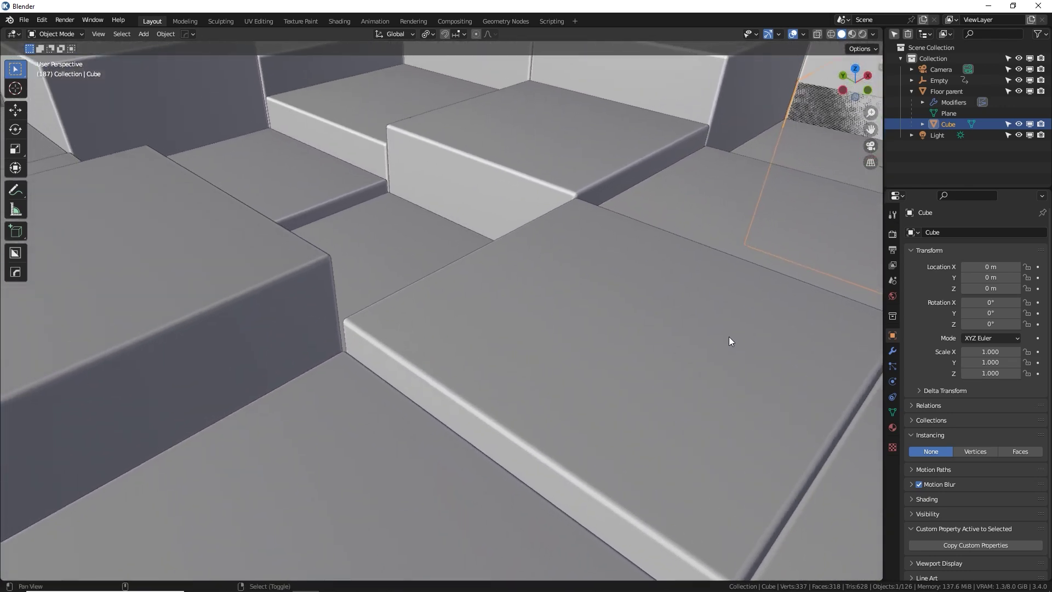
scroll(727, 331, down, 7)
shift+middle_drag(706, 288, 545, 252)
scroll(498, 288, up, 2)
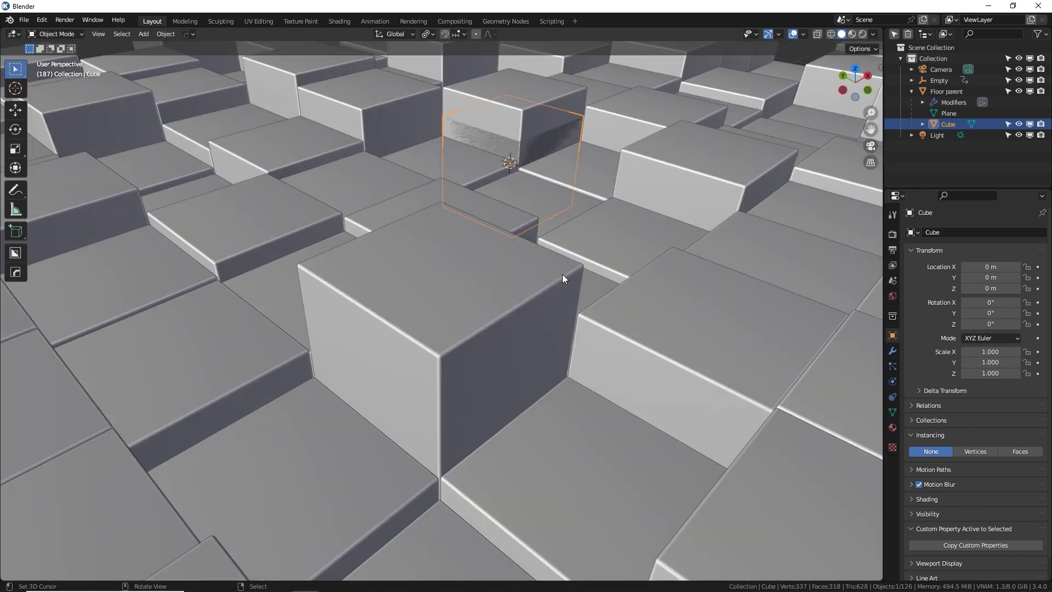
click(755, 251)
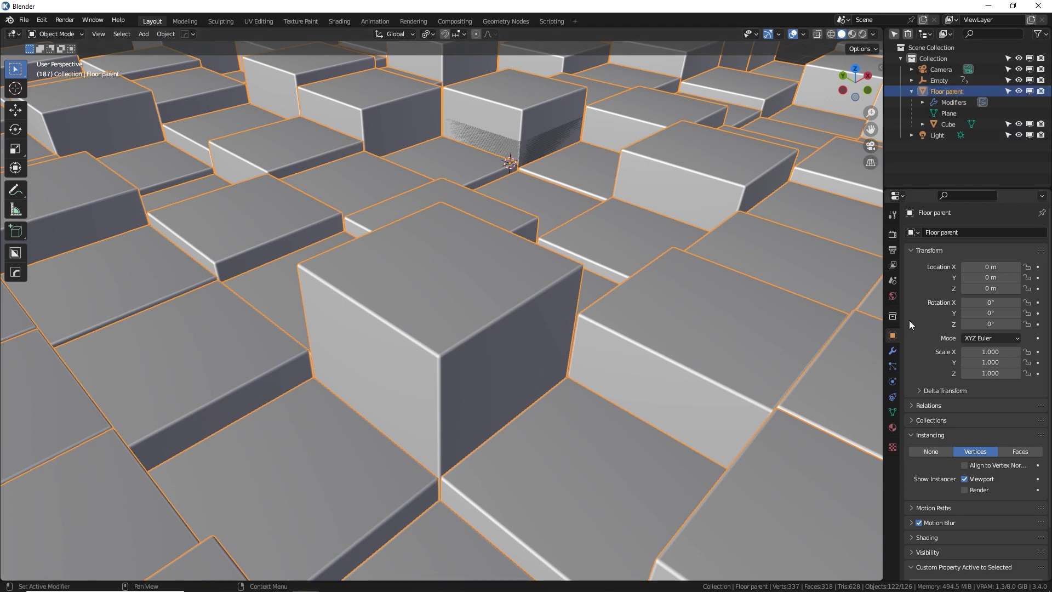
click(892, 426)
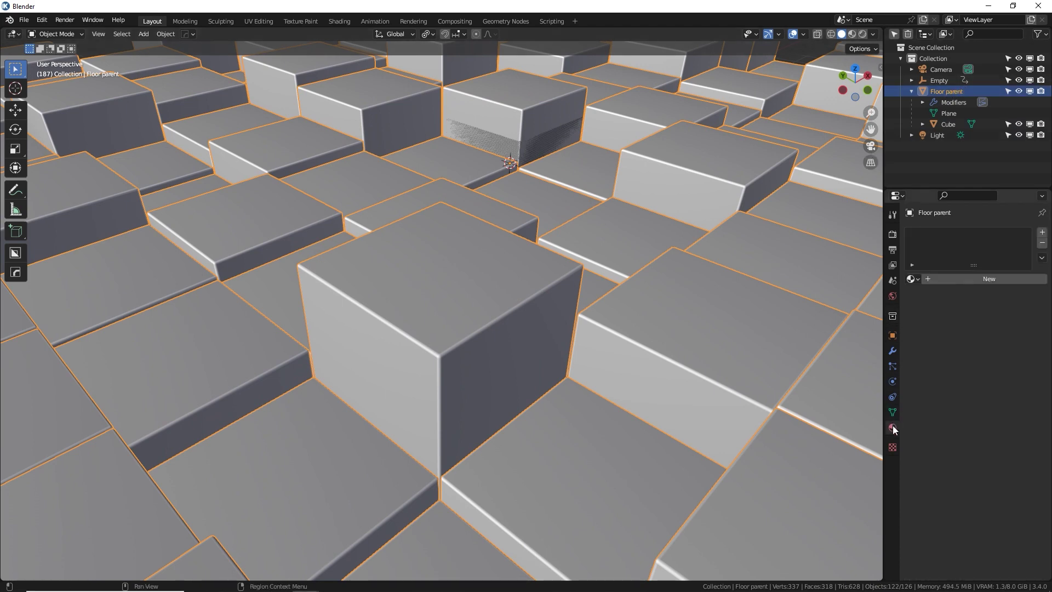
click(960, 277)
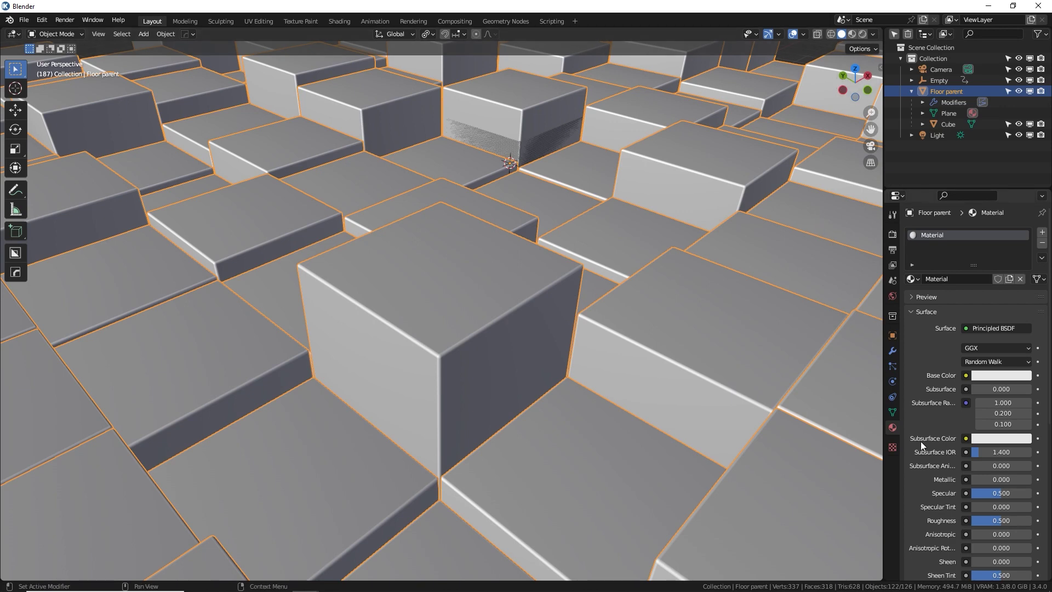
drag(934, 186, 930, 149)
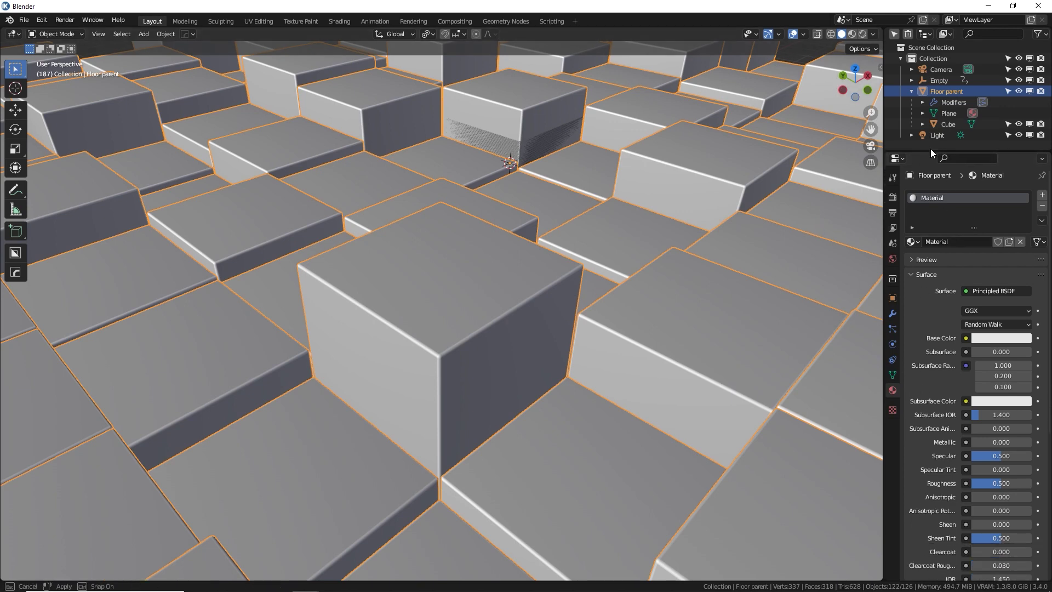
scroll(915, 438, down, 2)
scroll(915, 438, down, 1)
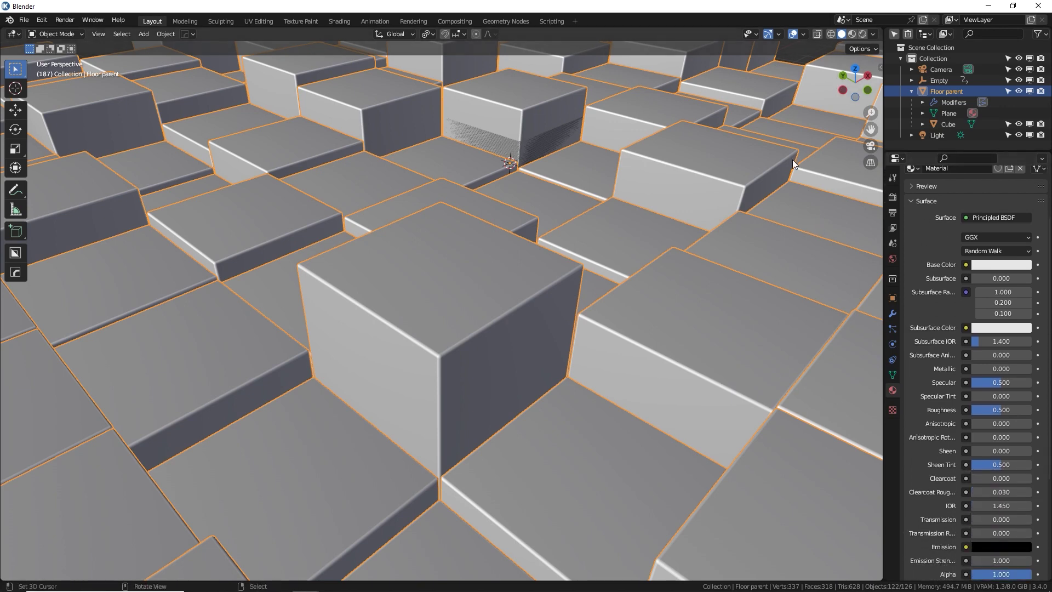
Step: Switch the viewport to Material Preview shading and set the Floor parent material's Base Color to blue
click(849, 34)
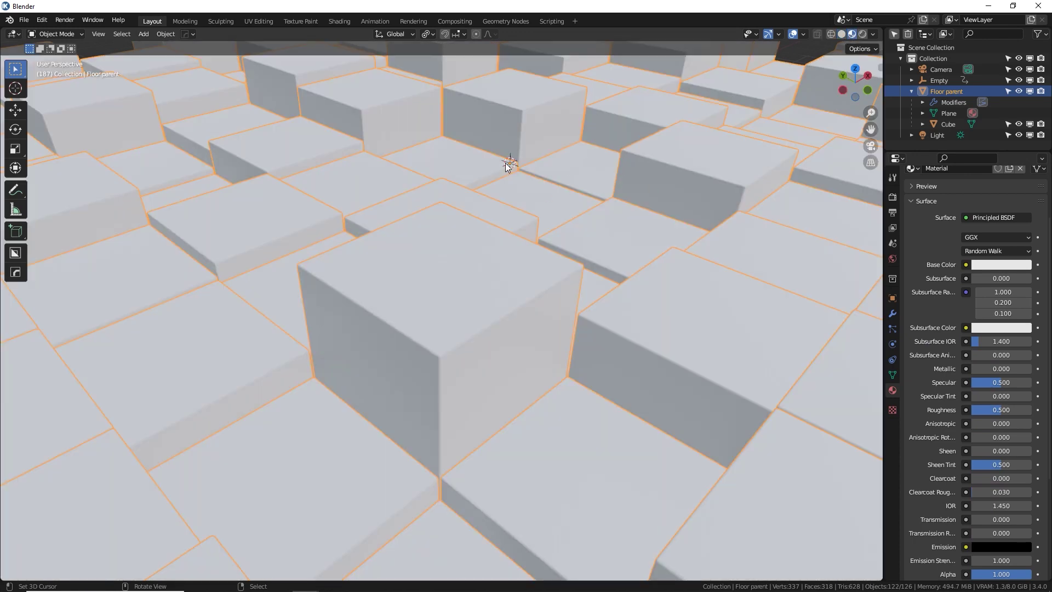
mouse_move(426, 280)
middle_down()
mouse_move(441, 277)
mouse_move(429, 278)
middle_up()
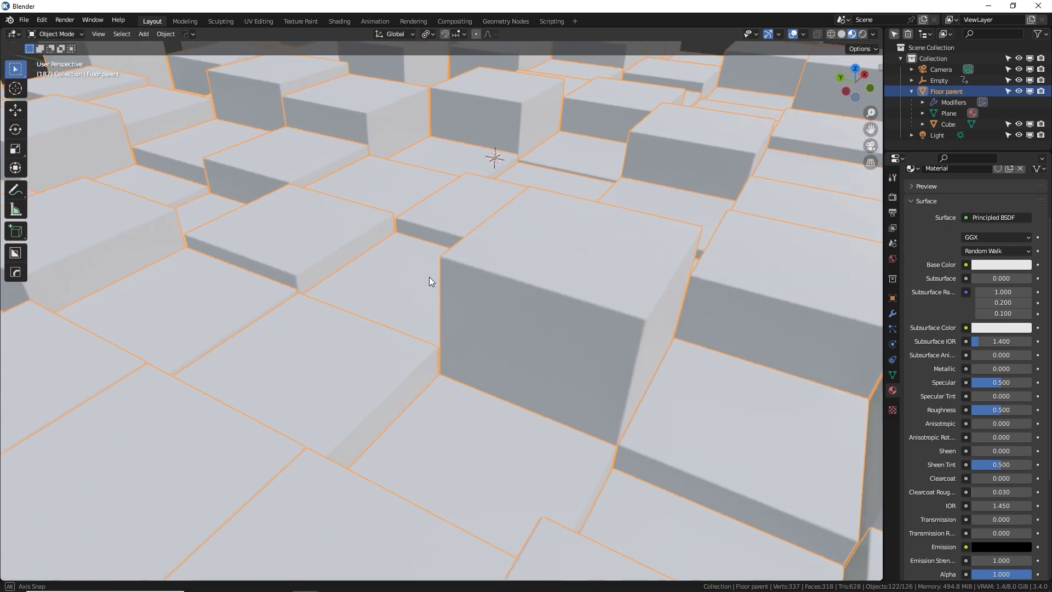
click(1008, 265)
drag(974, 143, 997, 123)
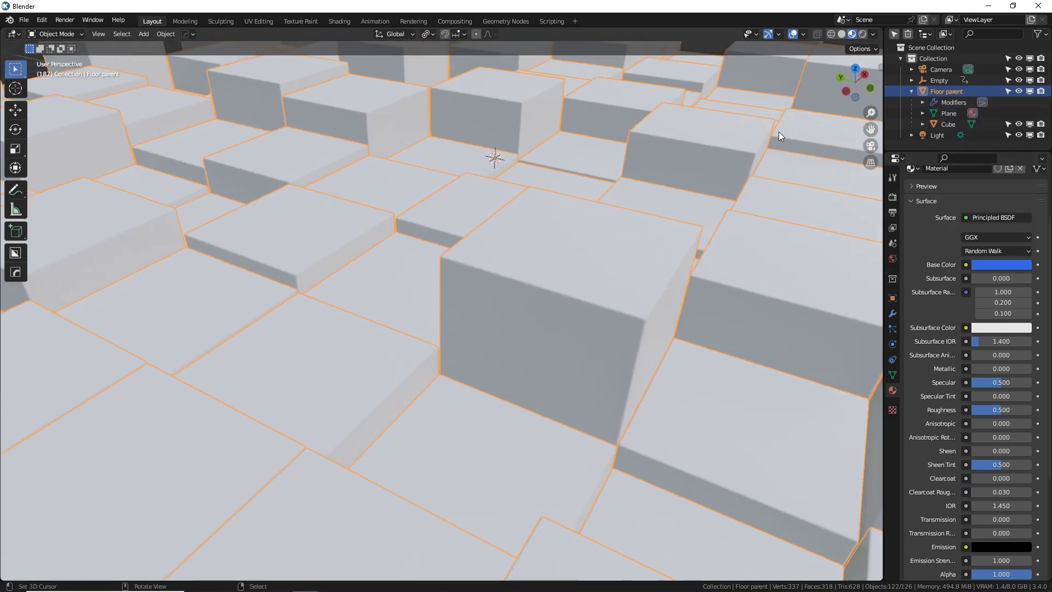
mouse_move(654, 171)
middle_down()
mouse_move(623, 180)
mouse_move(634, 172)
middle_up()
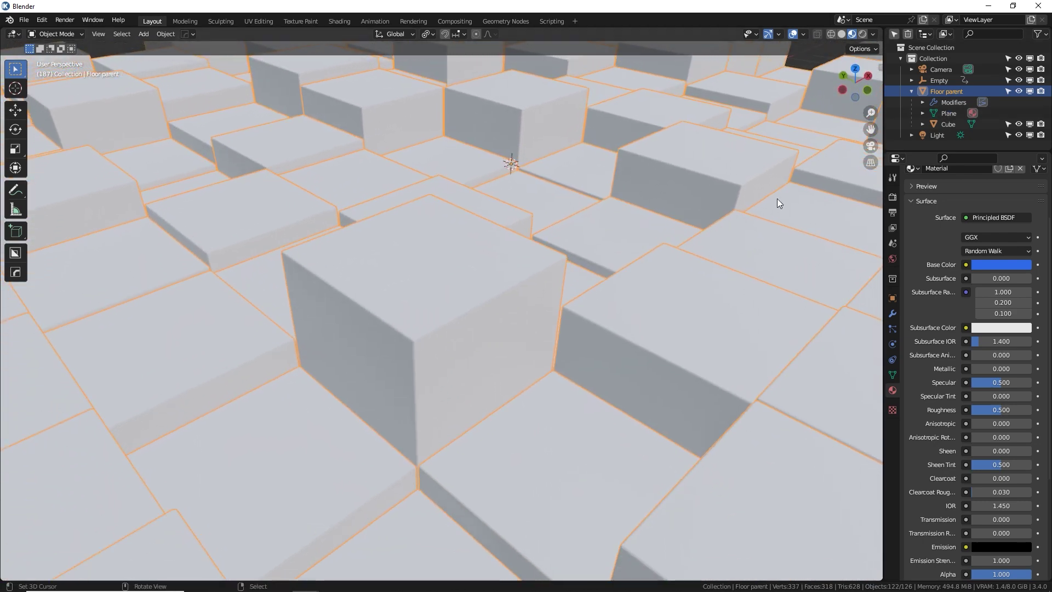
scroll(933, 287, up, 3)
scroll(933, 287, up, 1)
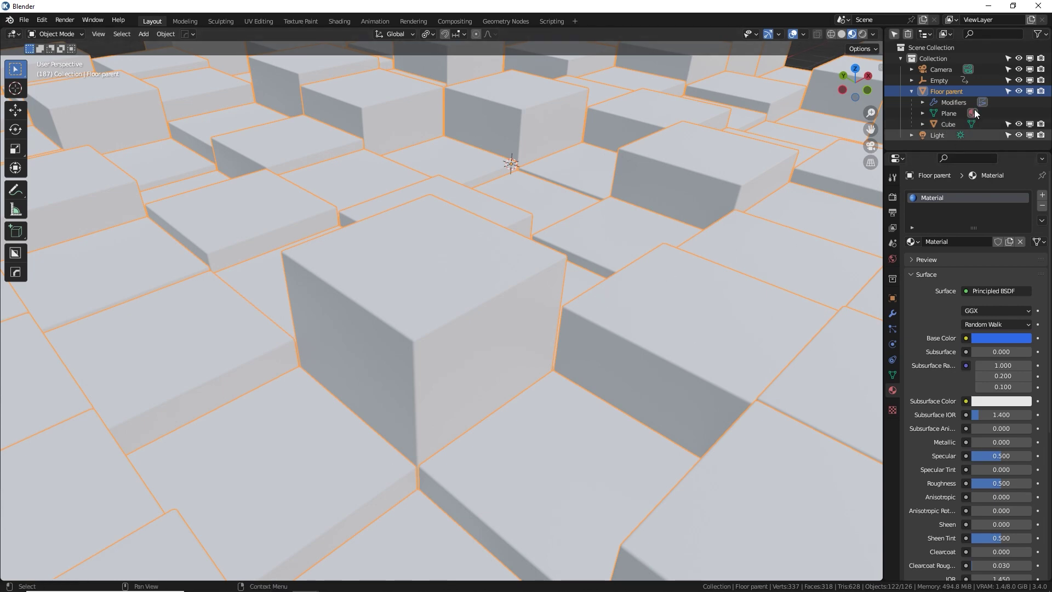
Step: Assign the existing blue material named Material to the Cube under Floor parent
click(954, 123)
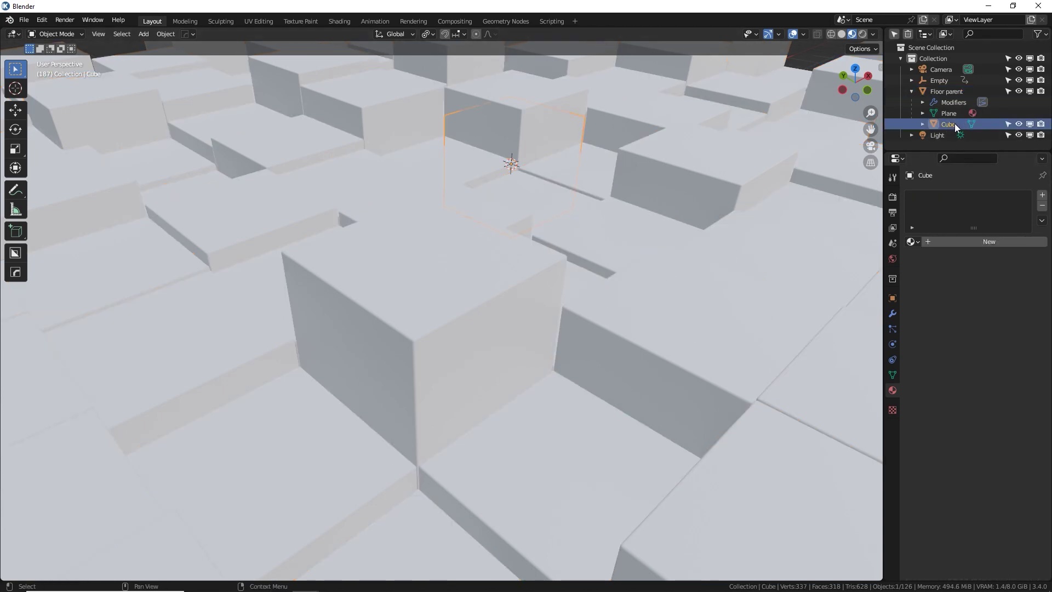
click(914, 241)
click(904, 259)
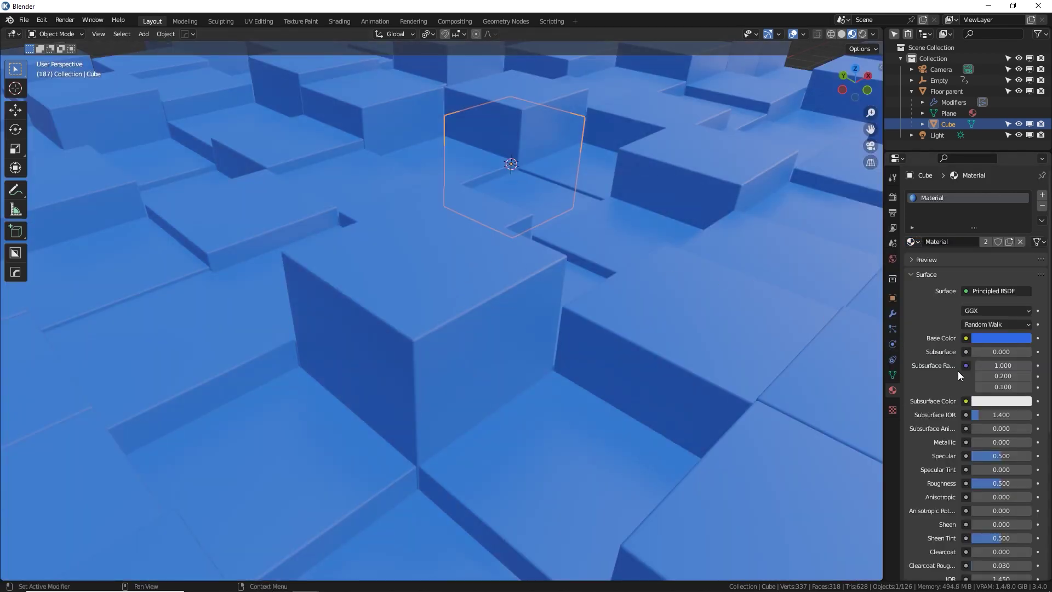
Step: Set the Cube material's Metallic to 1.000, Specular to 0.491 and Roughness to 0.131
scroll(958, 370, down, 5)
drag(1001, 337, 1049, 337)
middle_drag(569, 254, 725, 247)
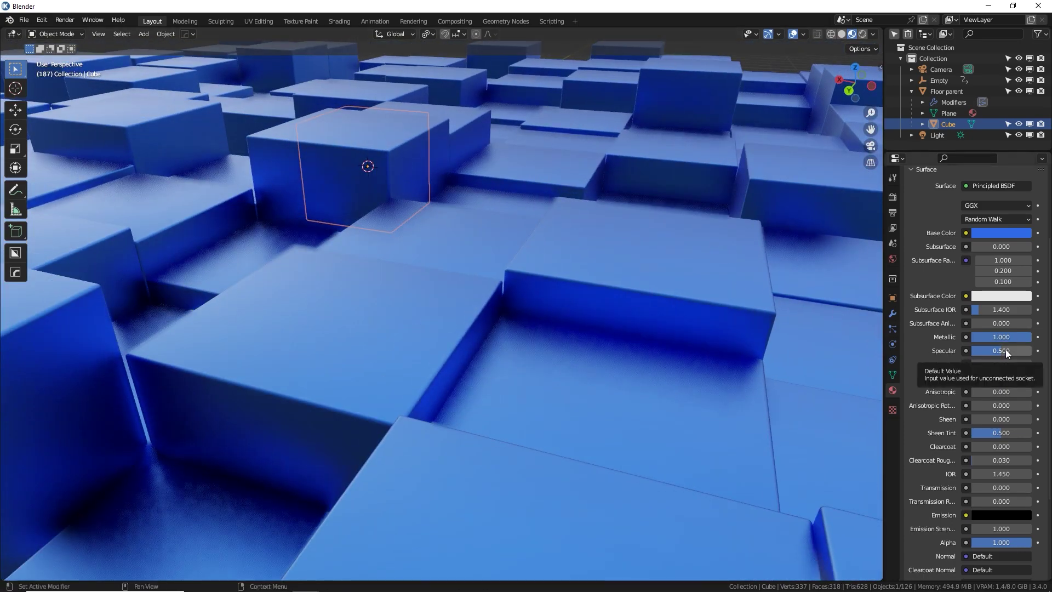
drag(1005, 349, 979, 378)
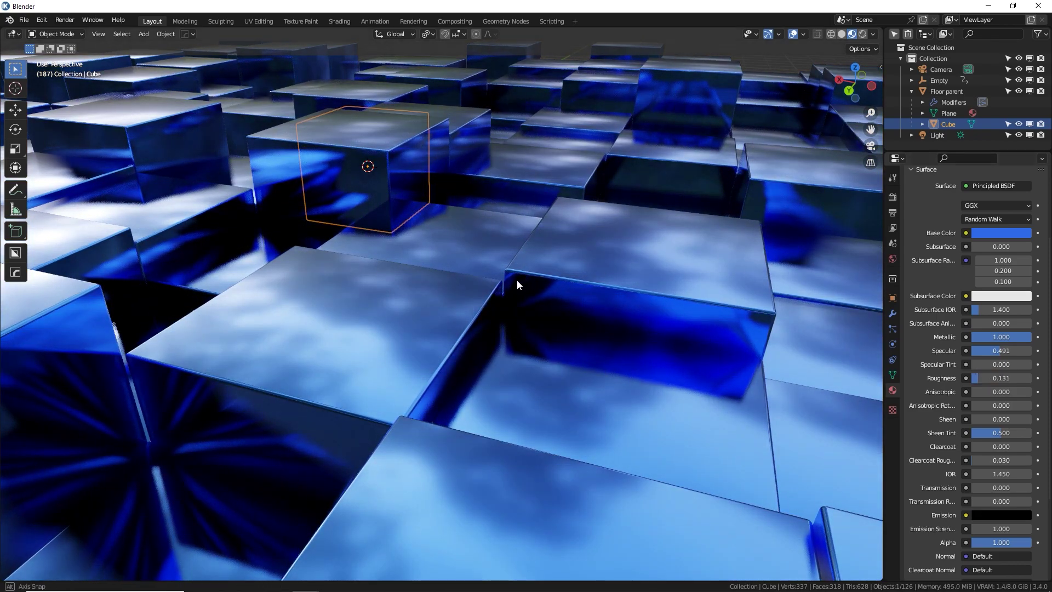
mouse_move(518, 280)
middle_down()
mouse_move(485, 307)
mouse_move(530, 288)
middle_up()
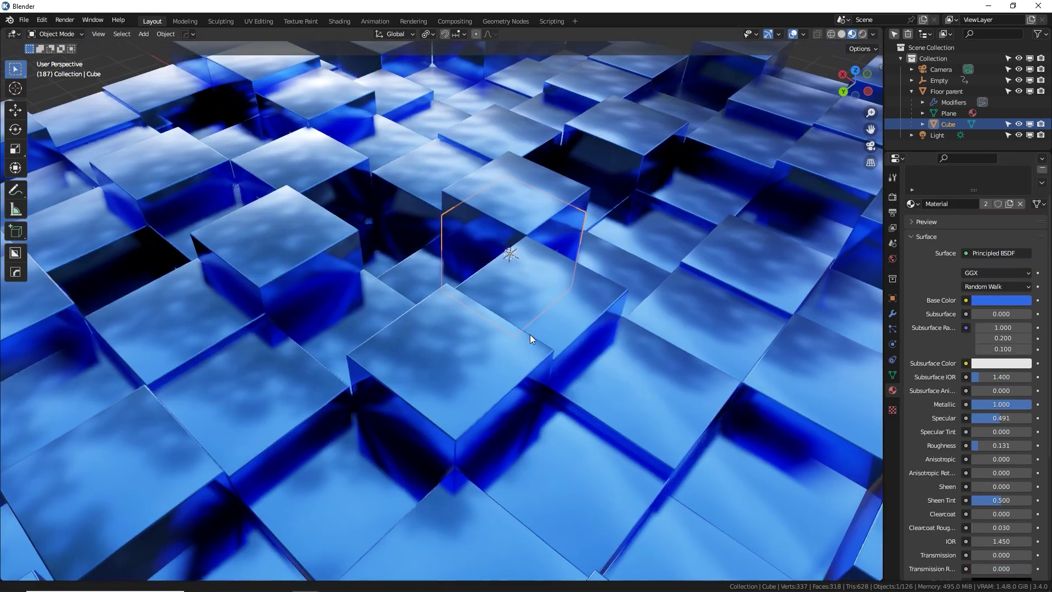
shift+middle_drag(530, 334, 520, 329)
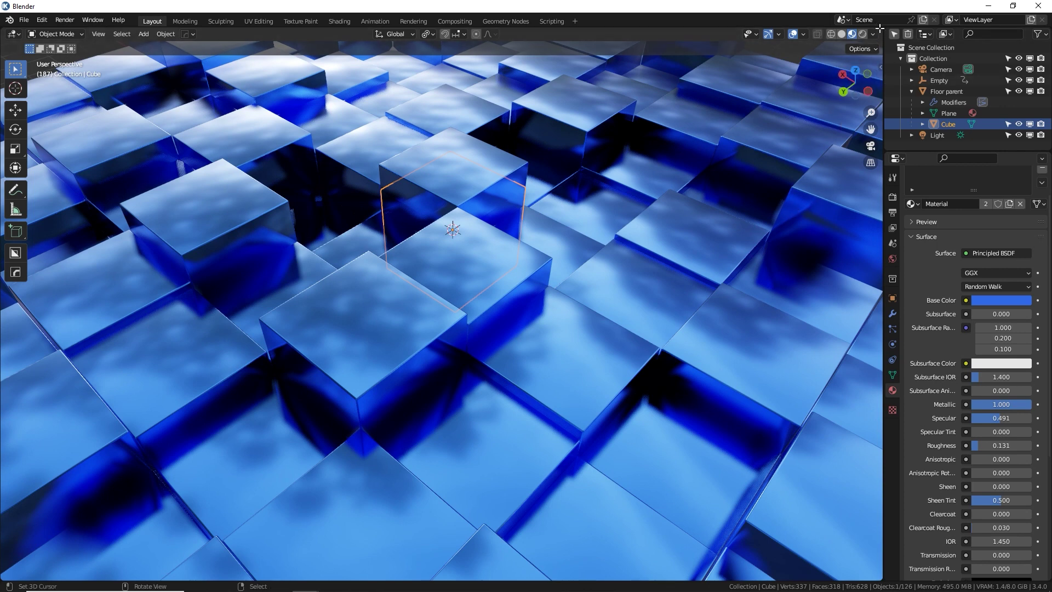
Step: Split the 3D viewport into two stacked areas and turn one into a Shader Editor showing the Cube's material nodes
drag(879, 48, 466, 314)
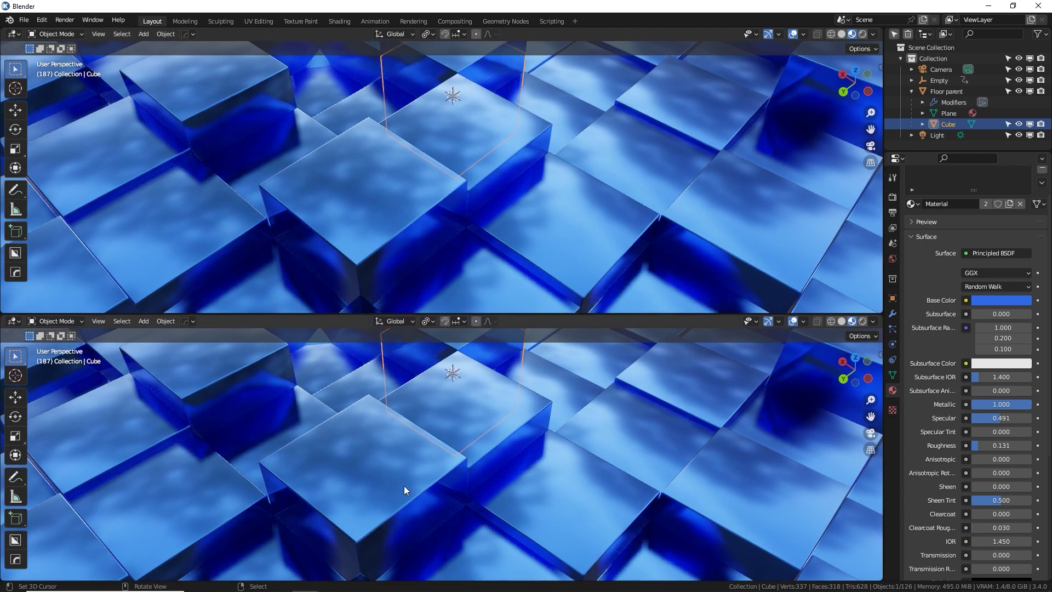
click(13, 34)
click(46, 148)
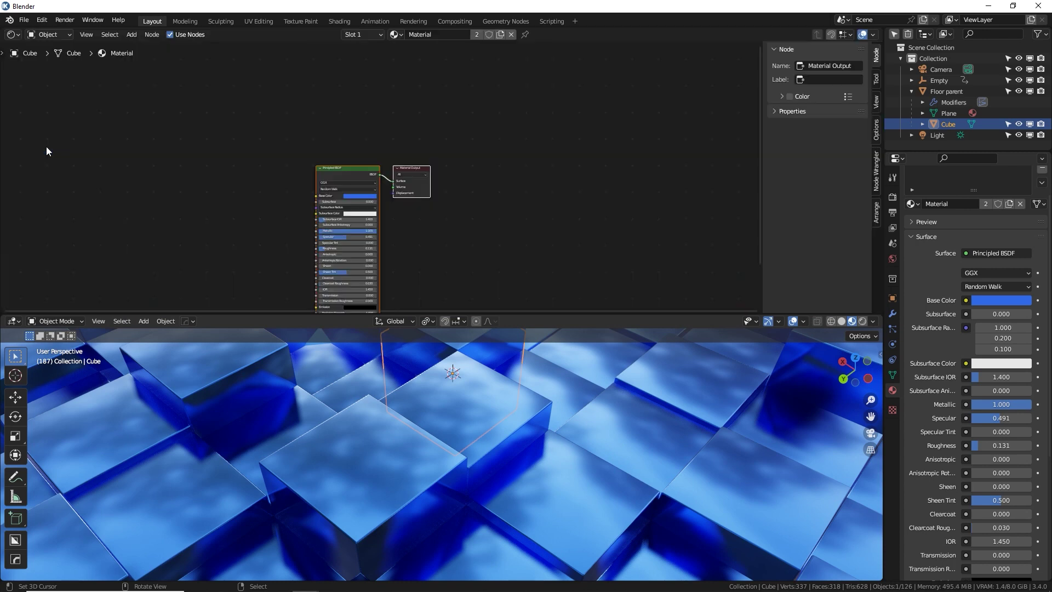
middle_drag(236, 180, 430, 114)
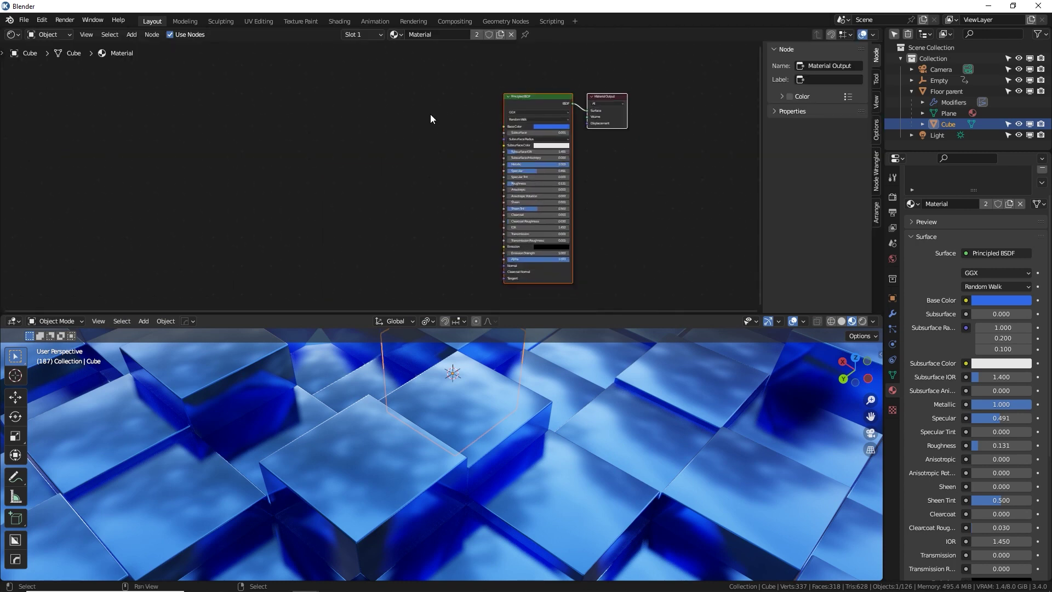
scroll(430, 114, up, 3)
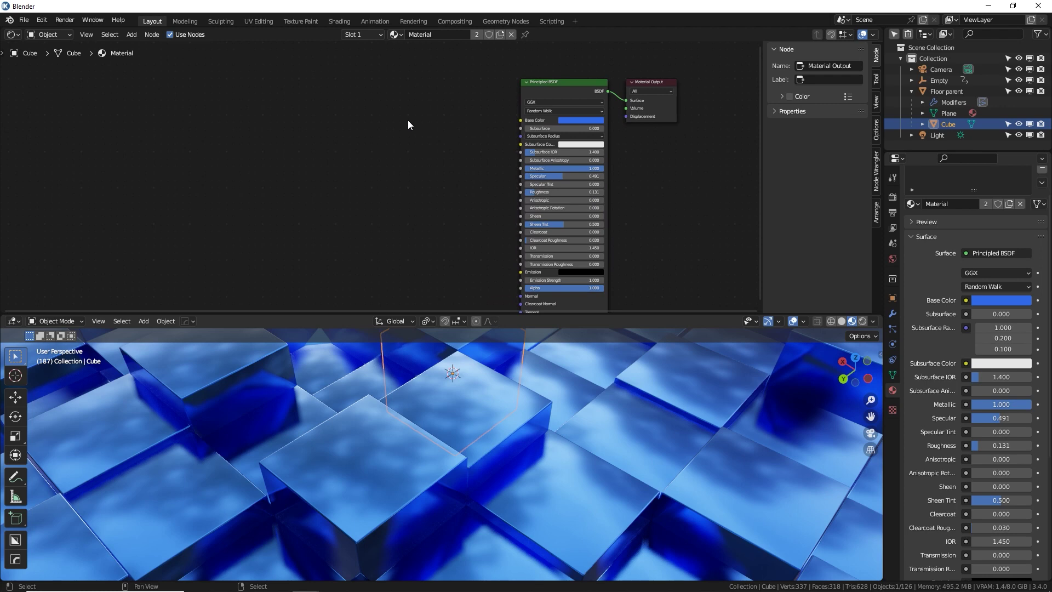
Step: Add an Object Info node ahead of the Principled BSDF in the Cube's material
key(shift+a)
click(280, 117)
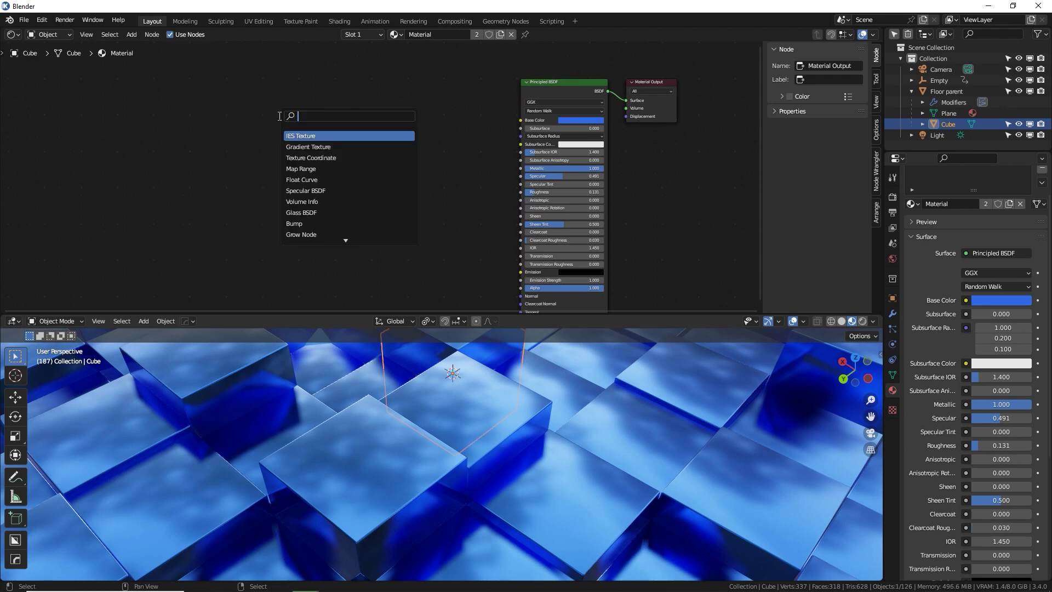
text(obj)
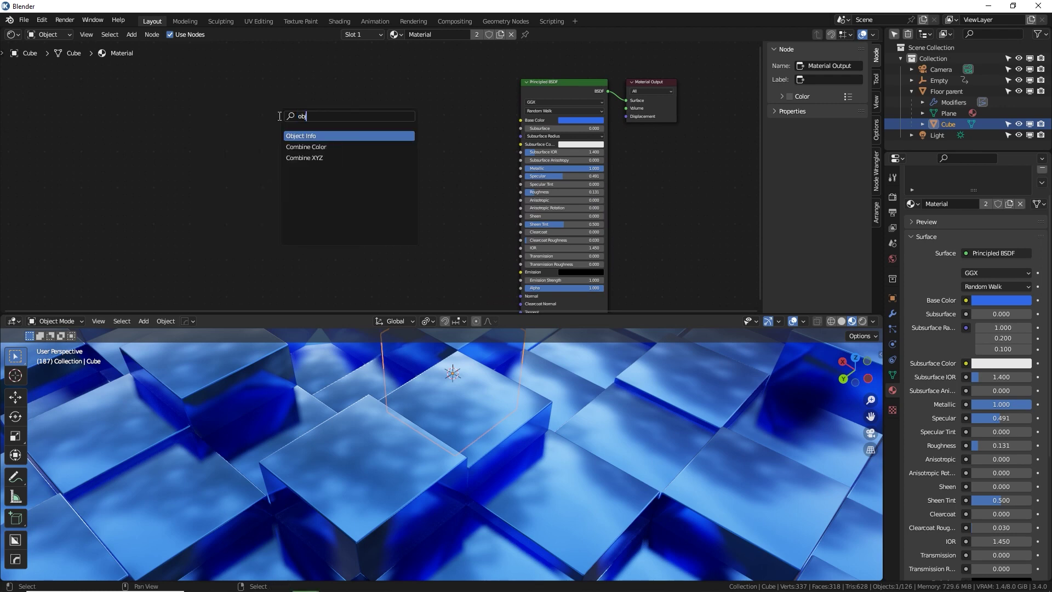
key(Return)
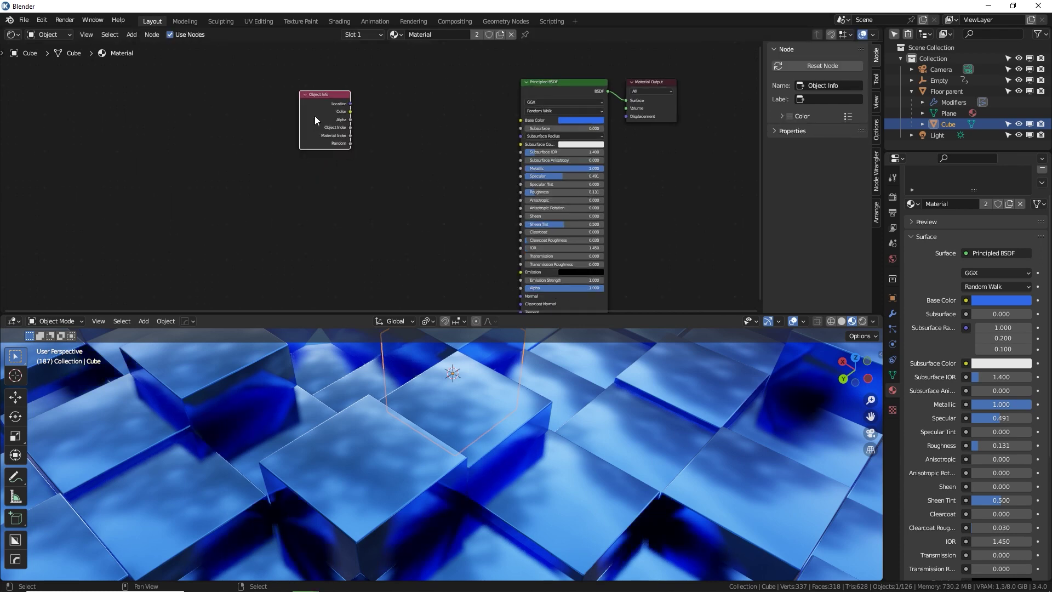
click(314, 116)
Step: Connect the Object Info node's Random output to the Principled BSDF's Base Color
scroll(314, 116, up, 3)
middle_drag(394, 208, 413, 264)
scroll(387, 211, up, 6)
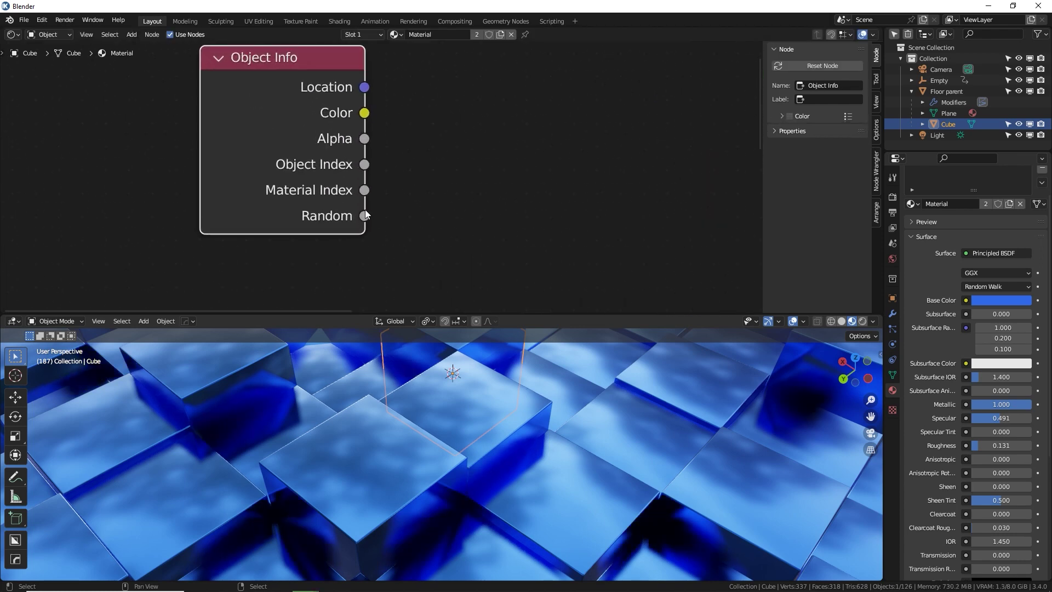
scroll(395, 202, down, 5)
middle_drag(553, 154, 449, 142)
drag(267, 202, 640, 152)
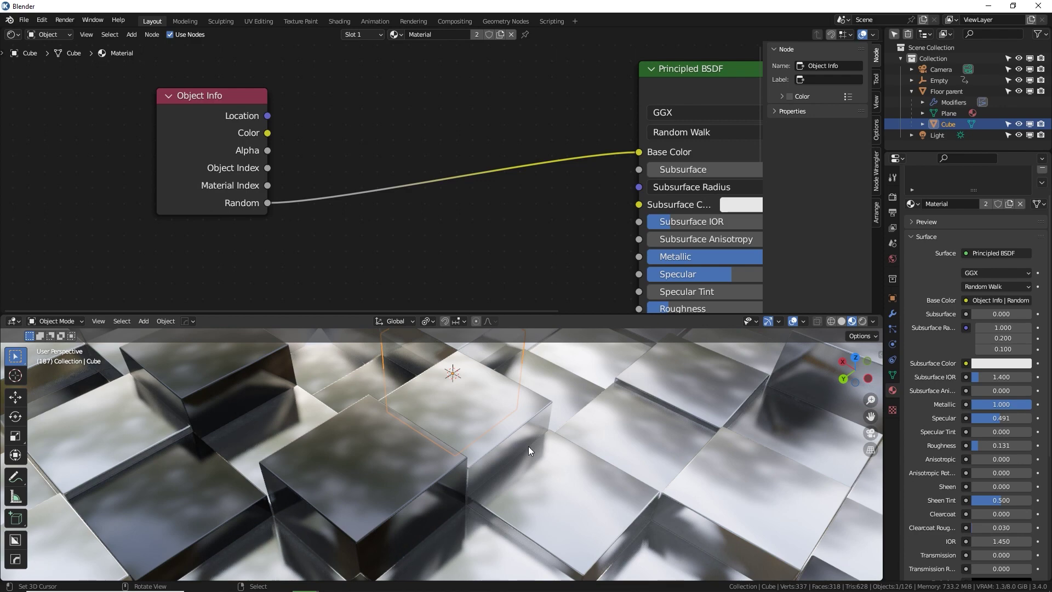
middle_drag(528, 446, 553, 378)
Step: Raise the Principled BSDF's Roughness to 0.644 and view the whole cube floor
middle_drag(551, 239, 501, 179)
drag(620, 249, 708, 249)
scroll(488, 515, down, 8)
middle_drag(488, 515, 460, 362)
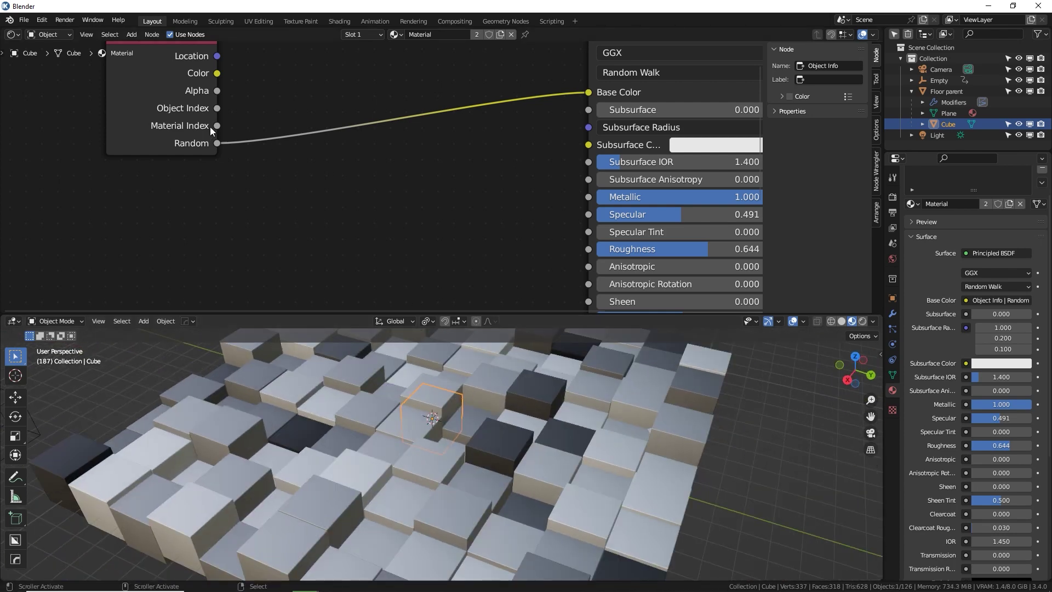
Step: Move the Object Info node aside and add an unconnected Hue Saturation Value node between it and the Principled BSDF
drag(176, 126, 104, 159)
click(262, 130)
key(shift+a)
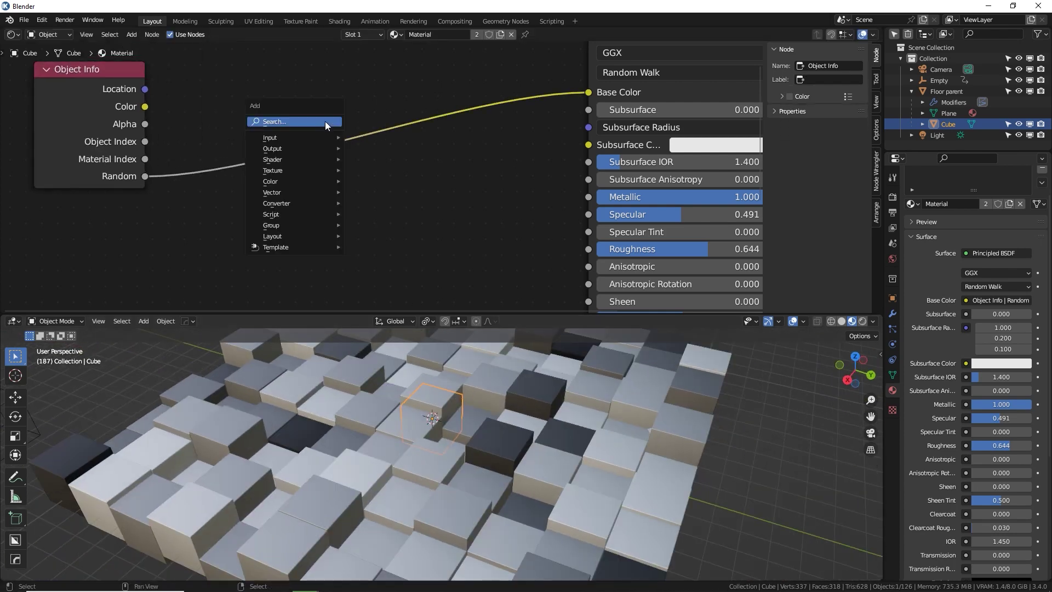
click(325, 123)
text(hue)
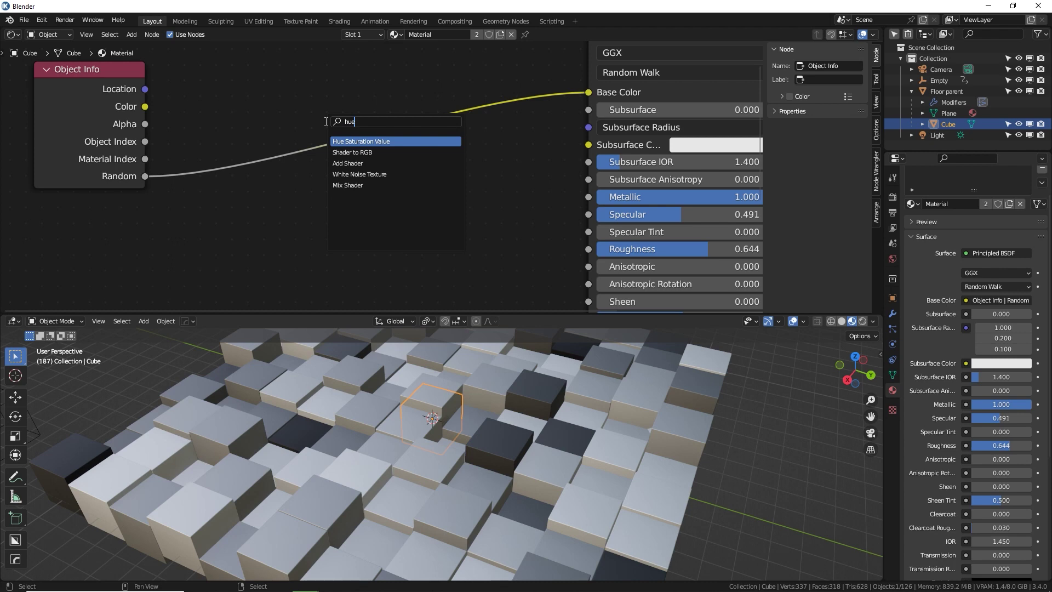
click(418, 142)
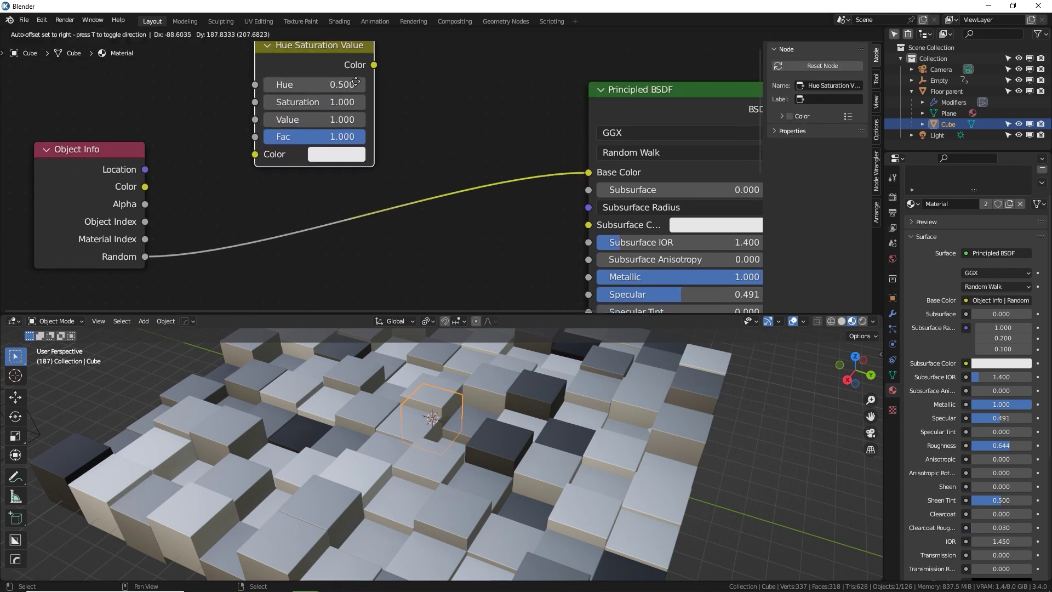
click(371, 101)
Step: Set the Hue Saturation Value node's Color to a saturated blue
middle_drag(329, 148, 368, 148)
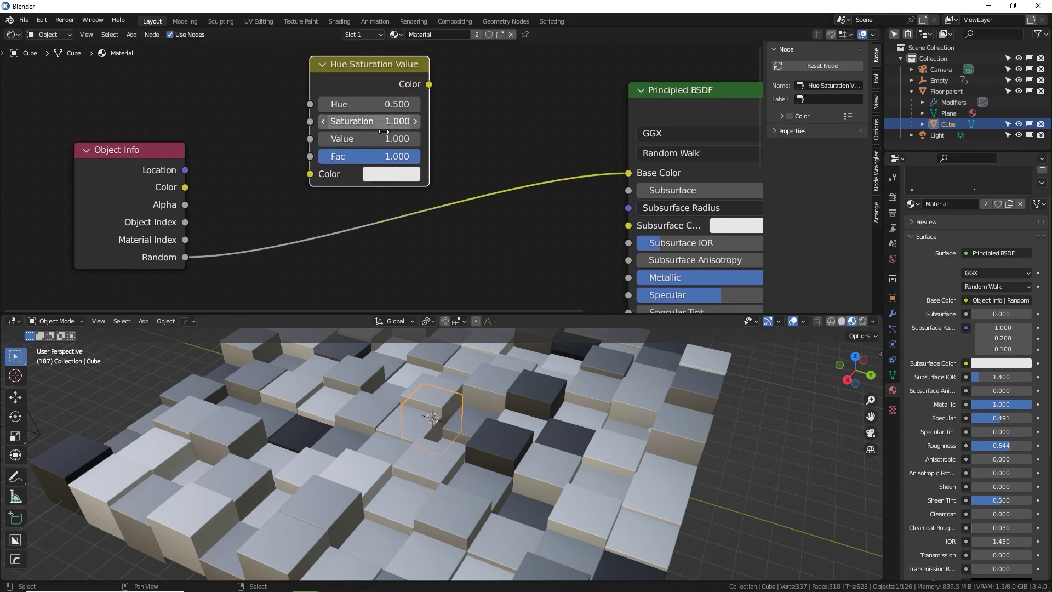
click(390, 172)
drag(465, 207, 469, 208)
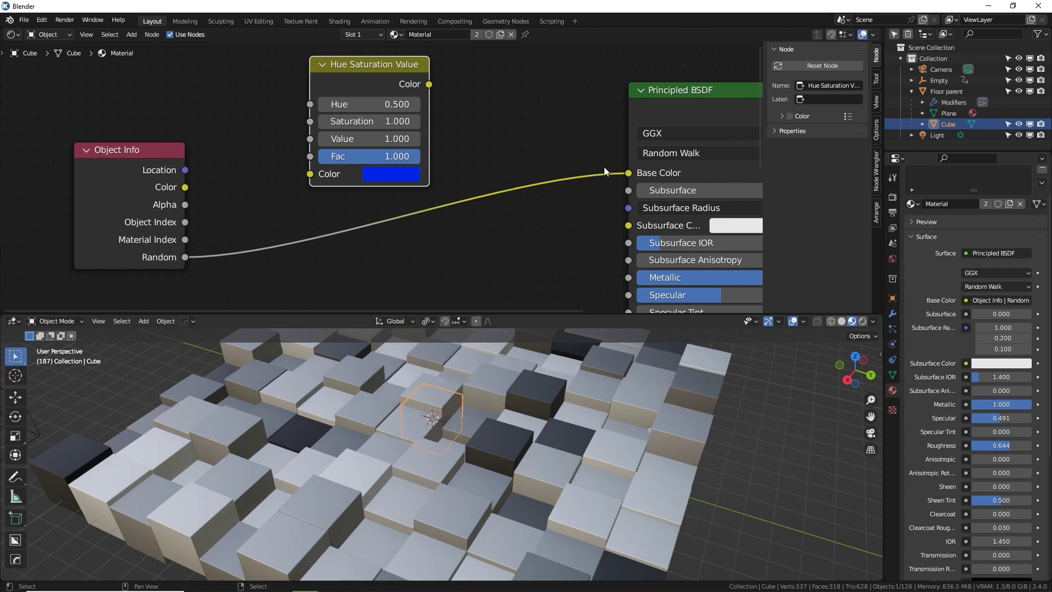
Step: Link Object Info's Random to Hue and the Hue Saturation Value Color to Base Color, aligning Object Info beside the Hue node
drag(627, 172, 316, 103)
drag(431, 84, 635, 173)
drag(164, 150, 217, 65)
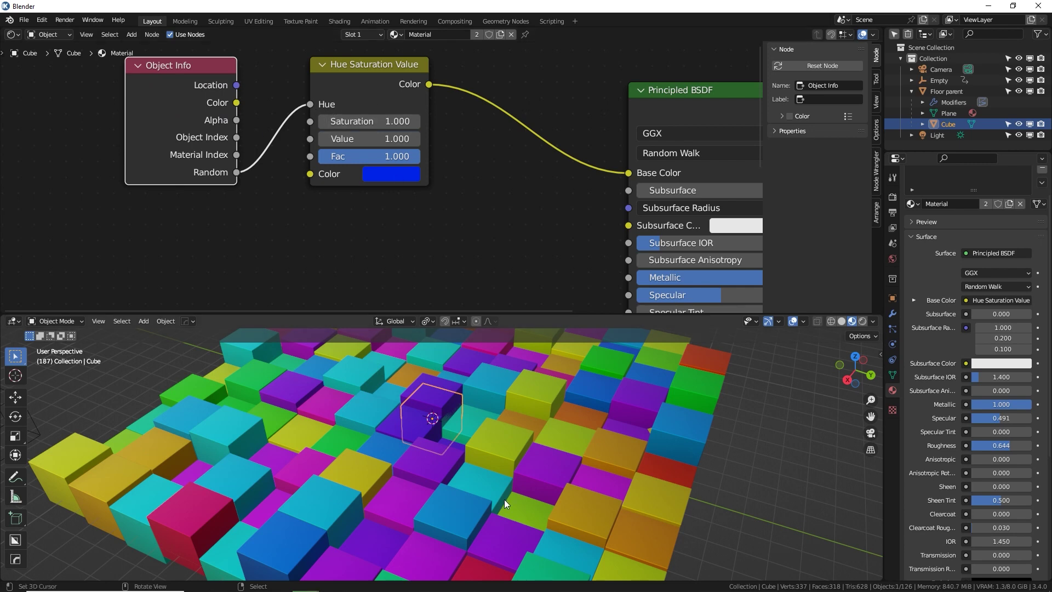
middle_drag(504, 498, 781, 492)
middle_drag(781, 492, 844, 492)
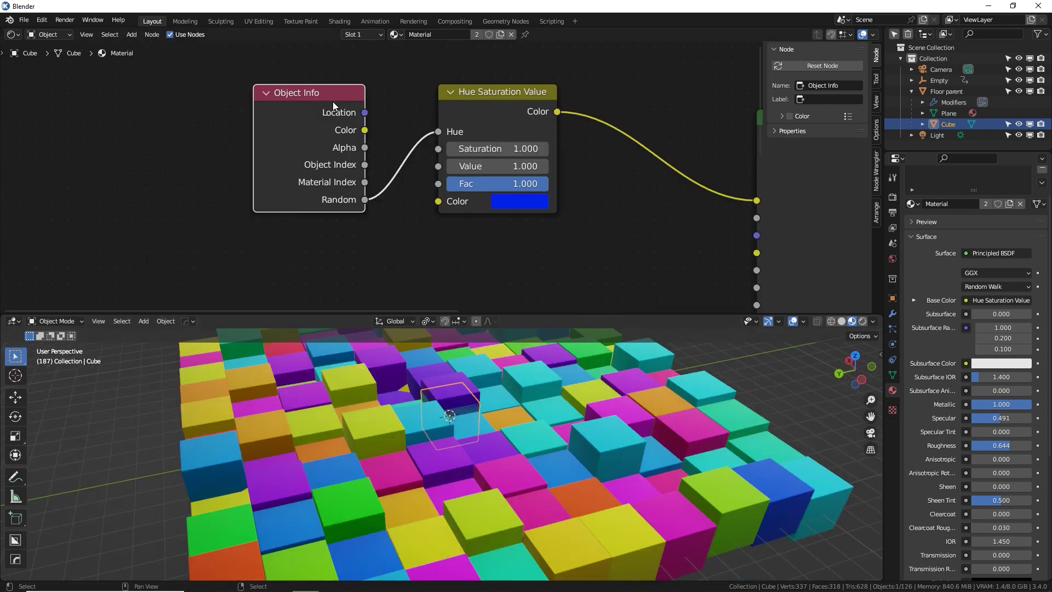
Step: Move the Object Info node aside and insert a ColorRamp node on the link between Random and the Hue input
drag(299, 97, 105, 100)
key(shift+a)
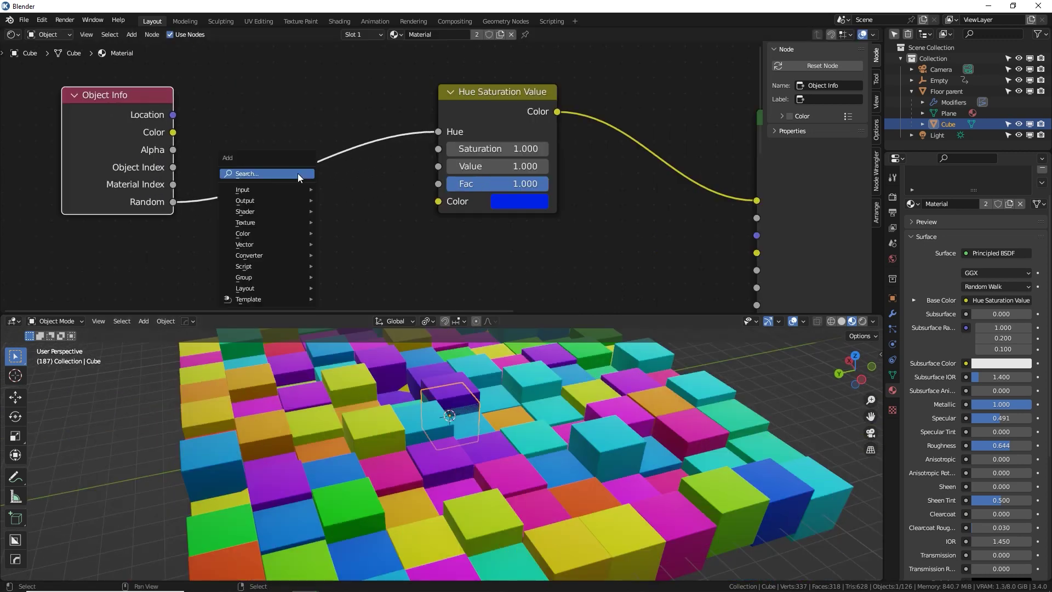
click(297, 173)
text(ramp)
key(Return)
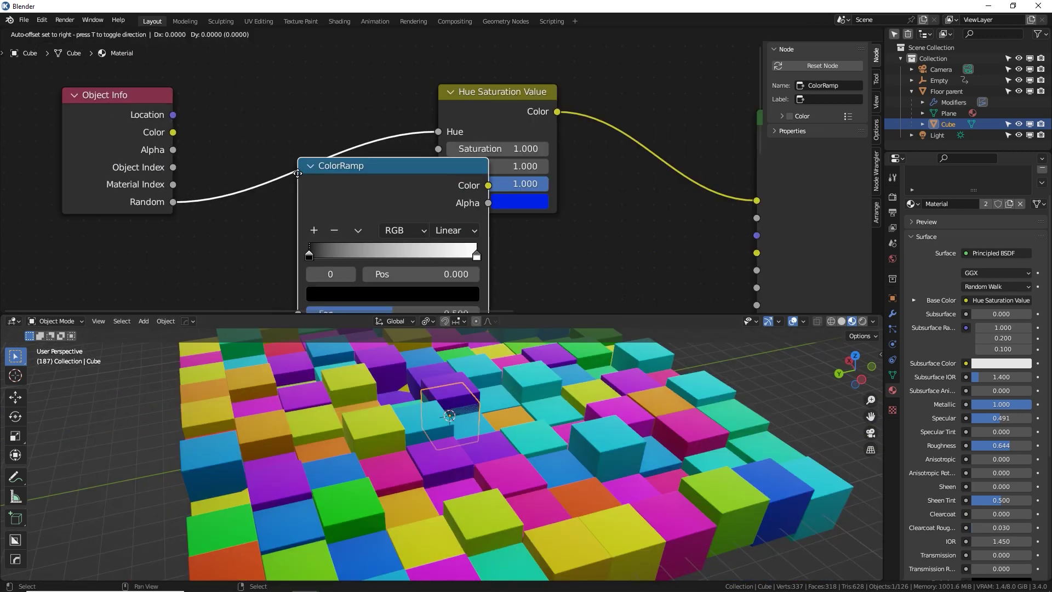
click(348, 192)
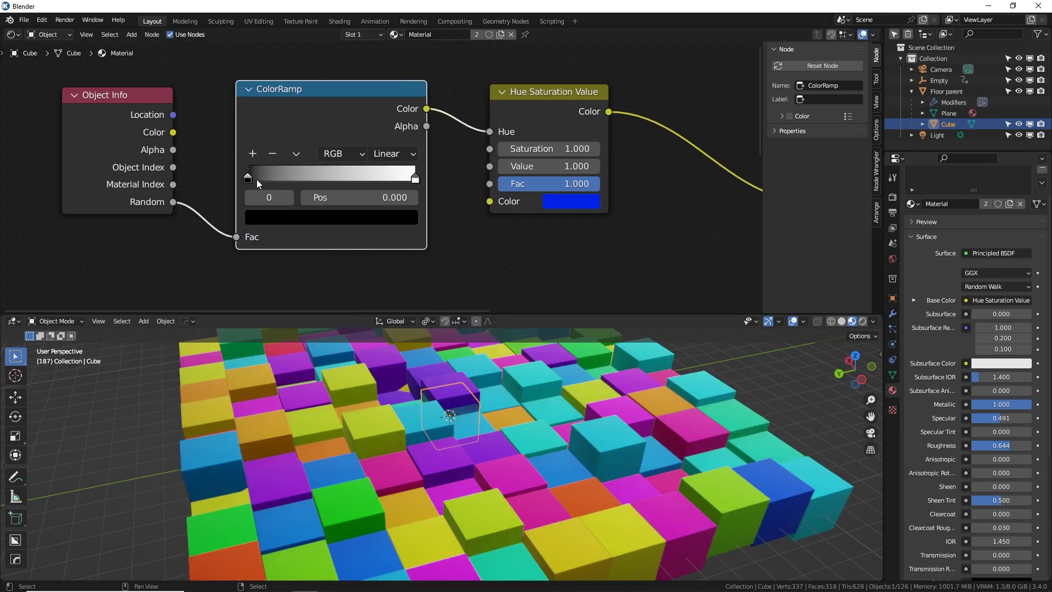
Step: Lighten the ColorRamp's black stop to light grey and reposition the stops, with white at 0.309 and grey at 0.532
click(308, 218)
click(362, 220)
drag(381, 347, 381, 261)
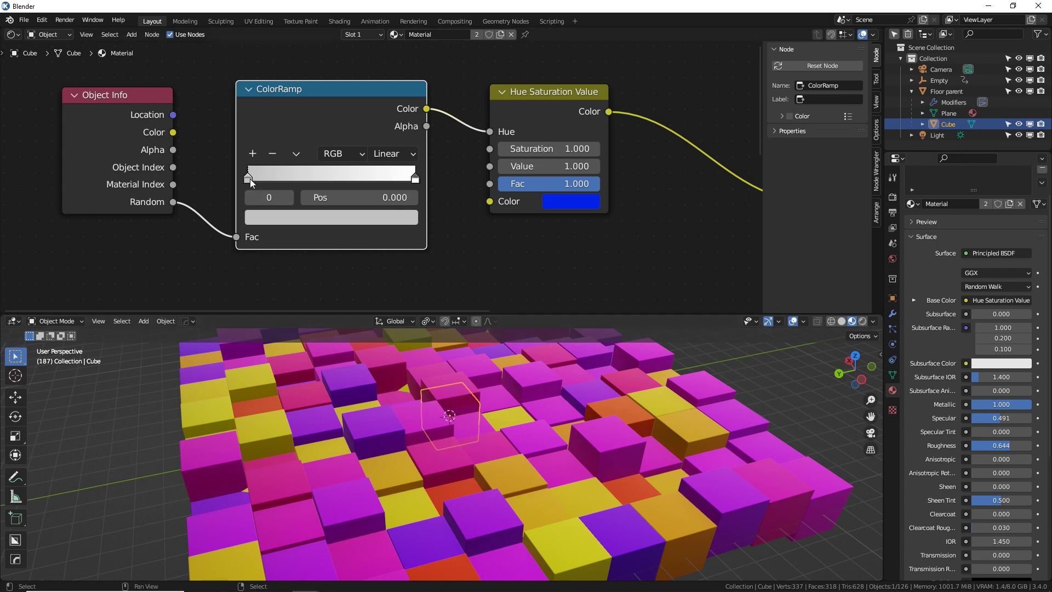
drag(250, 179, 300, 179)
drag(380, 178, 331, 185)
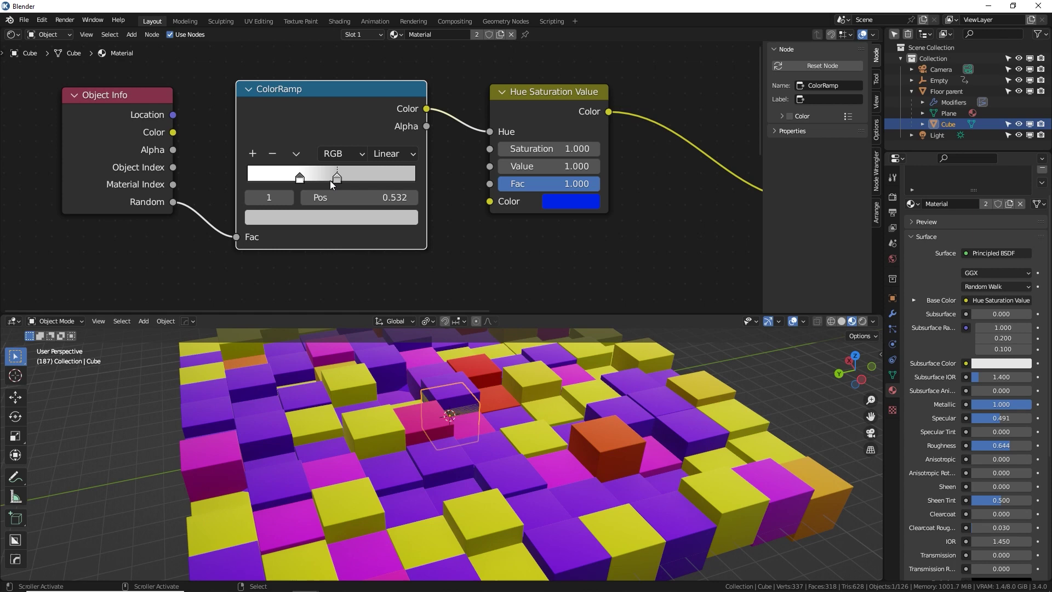
Step: Darken the ColorRamp's white stop at 0.309 to a grey with Value 0.616
click(299, 179)
click(354, 215)
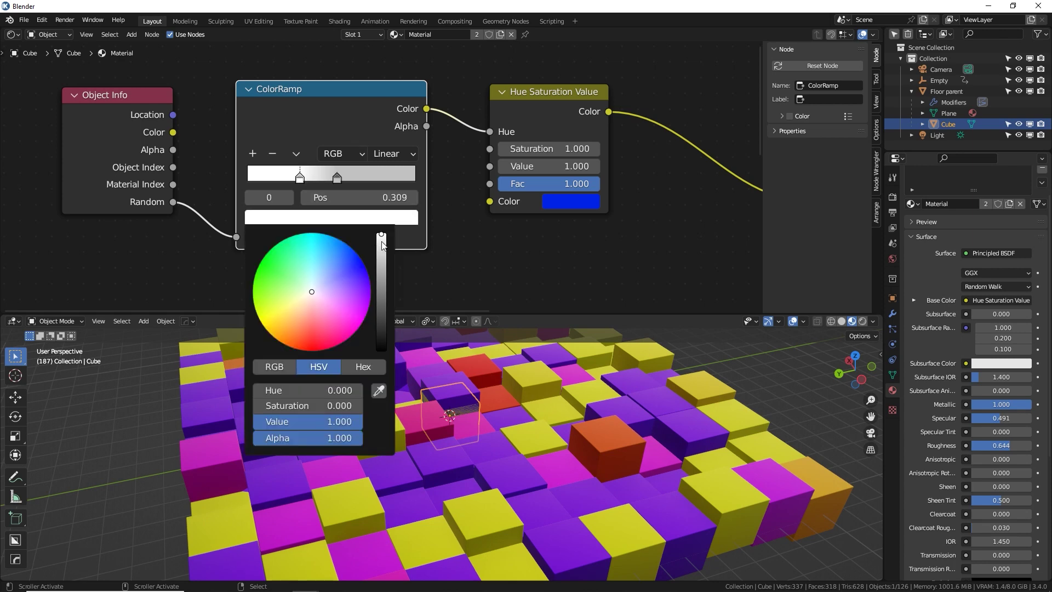
drag(382, 245, 381, 255)
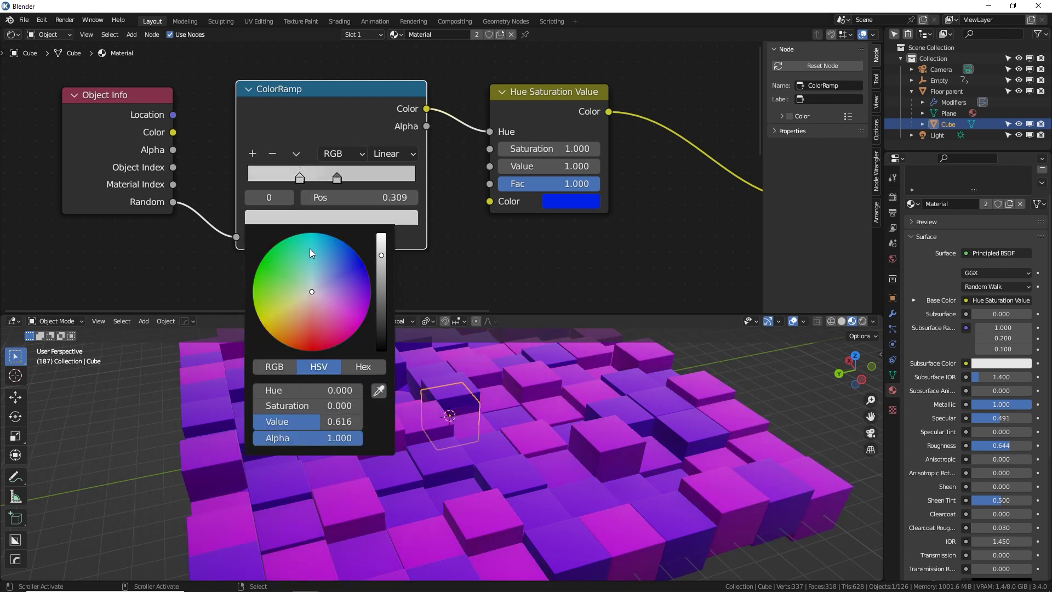
Step: Reposition the two grey ColorRamp stops to 0.314 and 0.650
drag(336, 176, 407, 186)
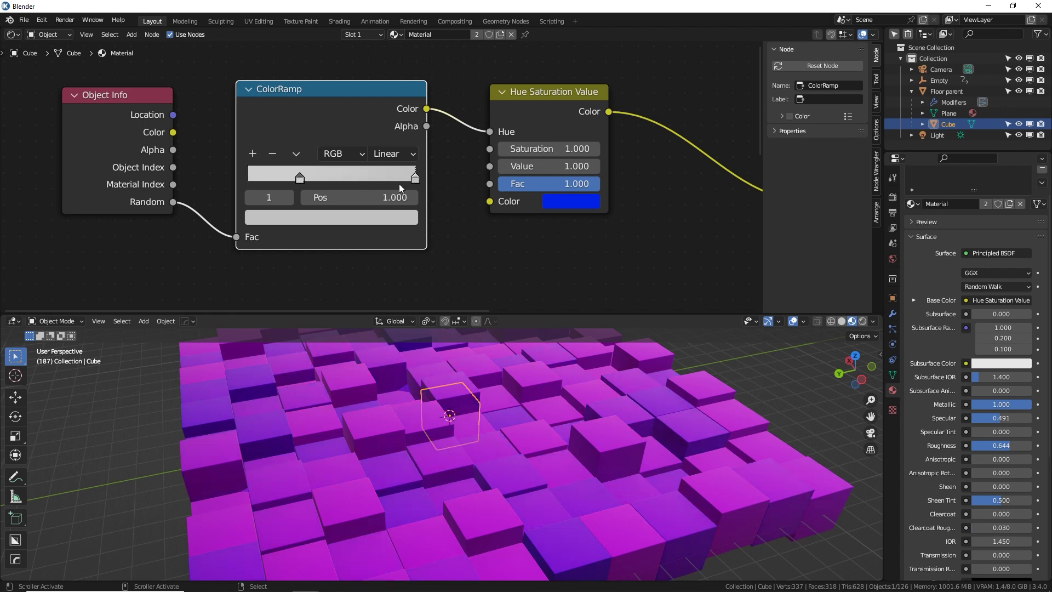
drag(300, 179, 337, 184)
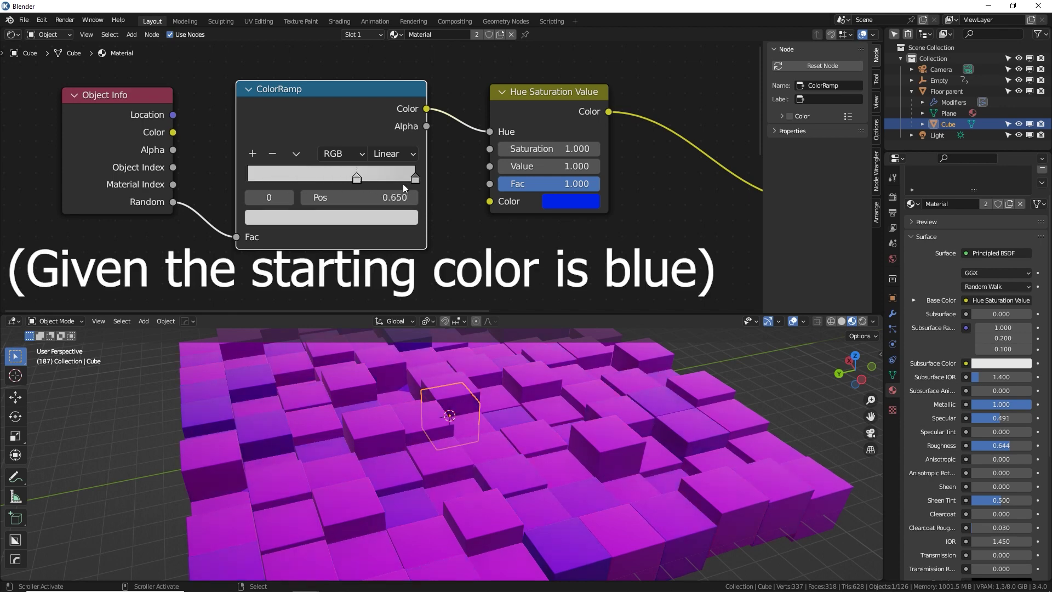
drag(414, 179, 300, 180)
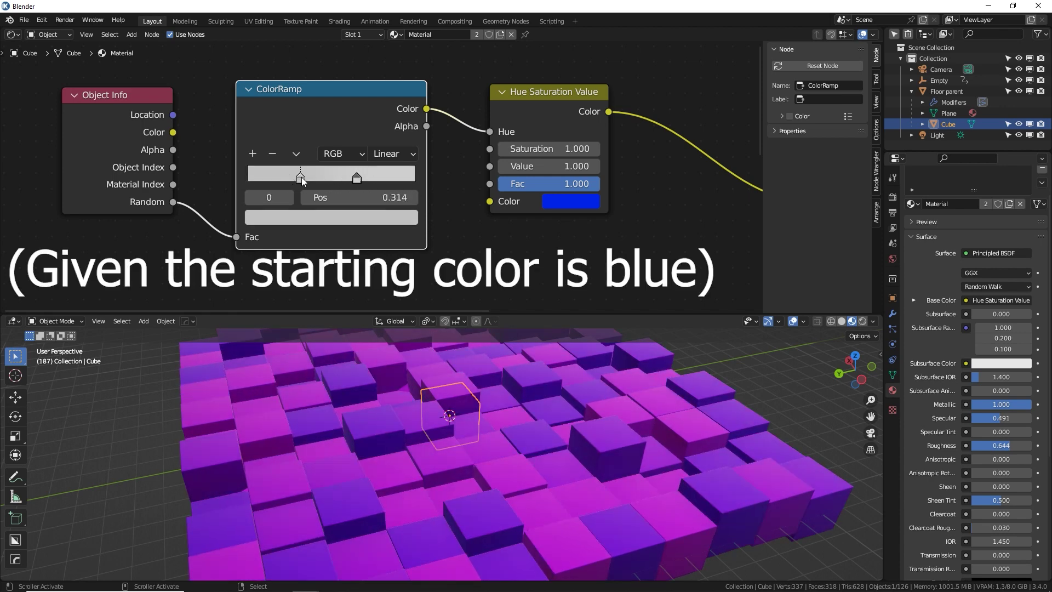
Step: Set the 0.314 stop's Value to 0.098 and darken the 0.650 stop to a medium grey for green-toned cubes
click(317, 220)
drag(381, 262, 381, 309)
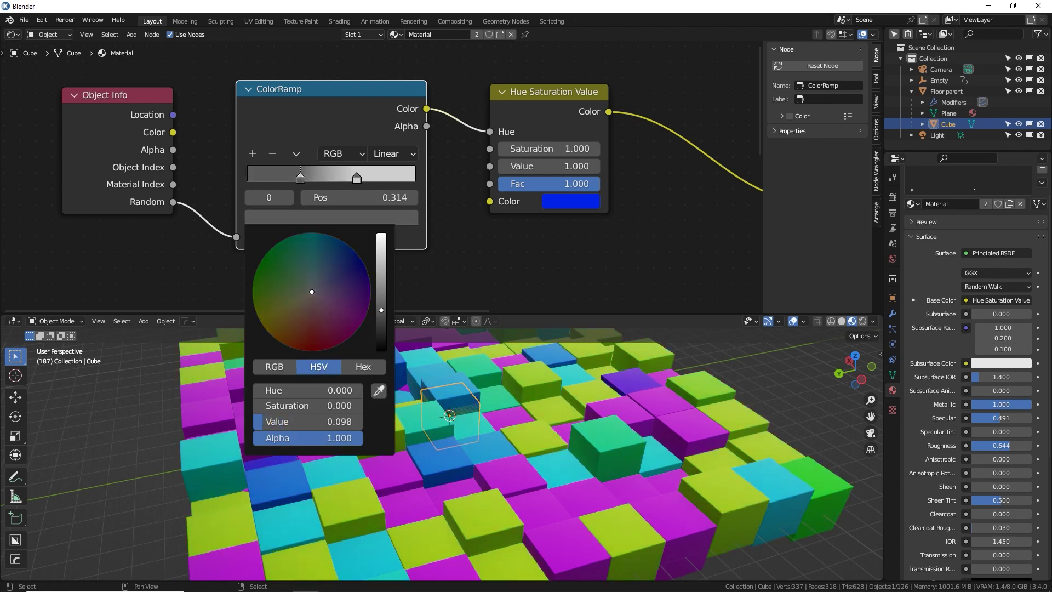
click(356, 178)
click(317, 220)
drag(382, 241, 382, 295)
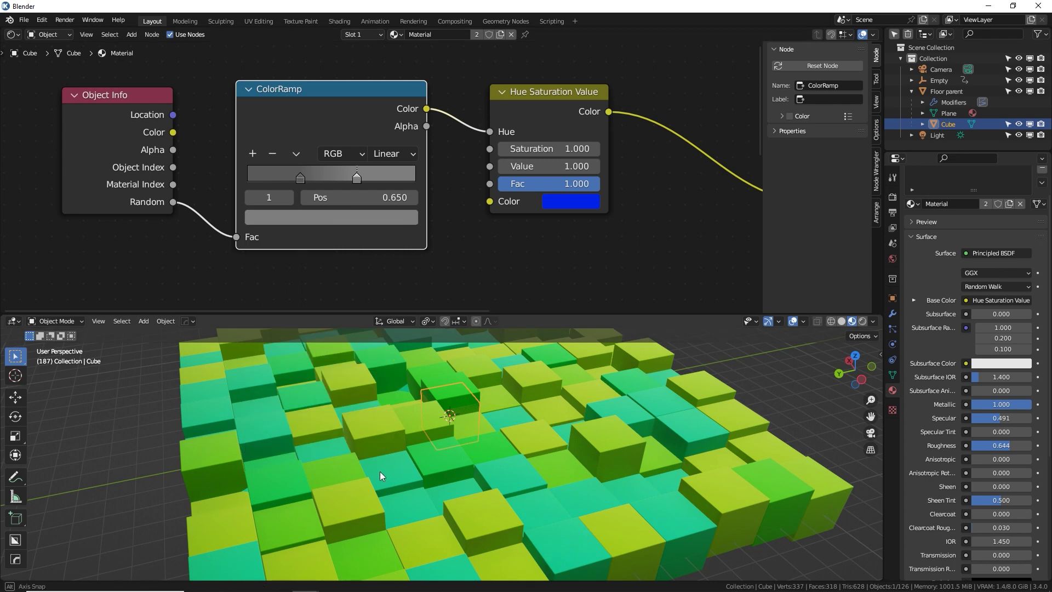
middle_drag(380, 471, 531, 468)
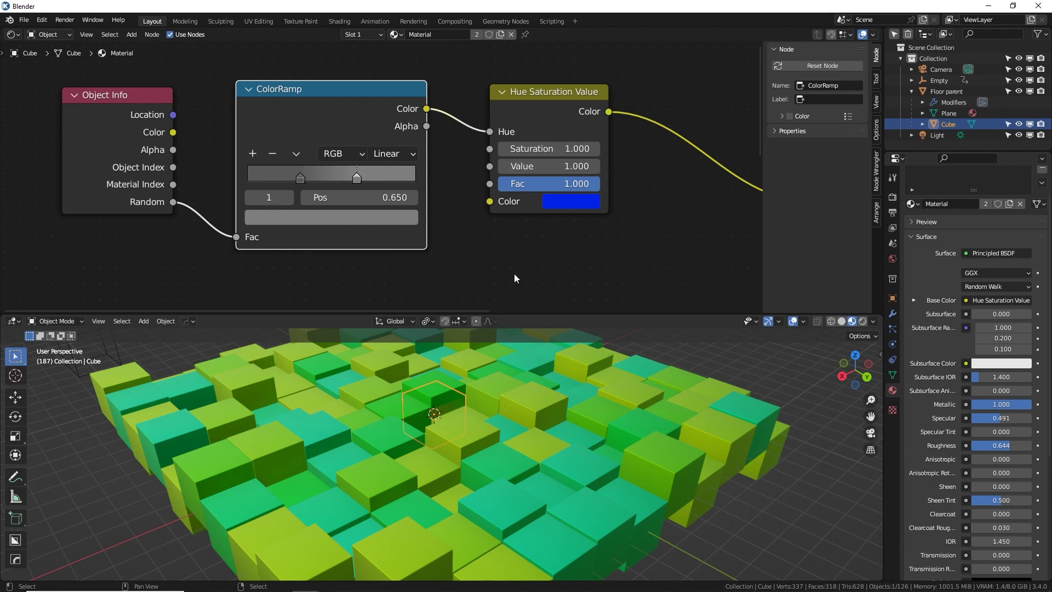
Step: Select the Principled BSDF node and enlarge the 3D viewport by shrinking the node editor's height
middle_drag(570, 227, 321, 228)
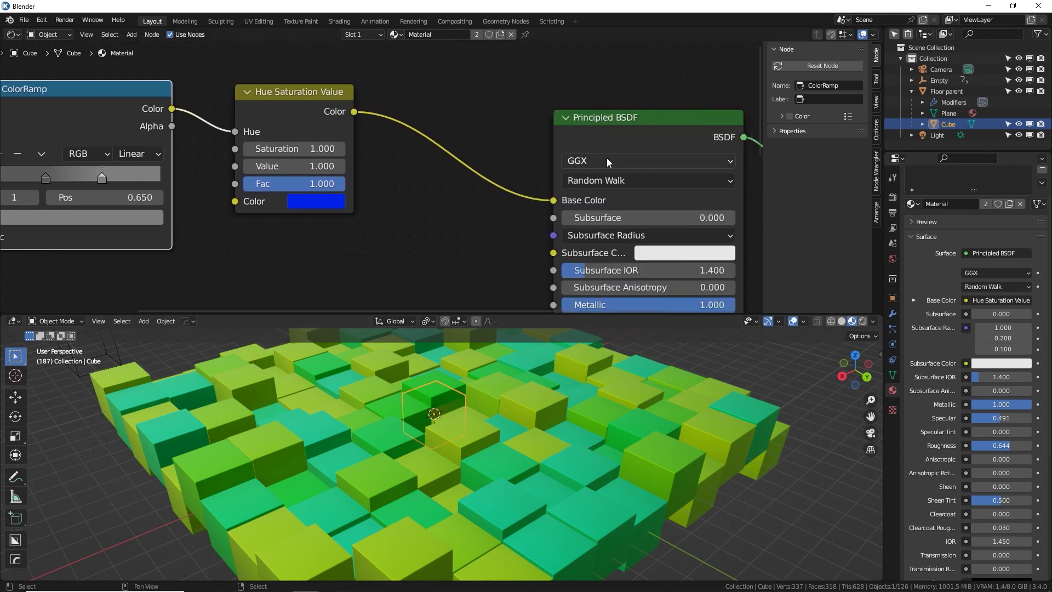
click(613, 135)
middle_drag(513, 231, 467, 222)
drag(521, 314, 513, 234)
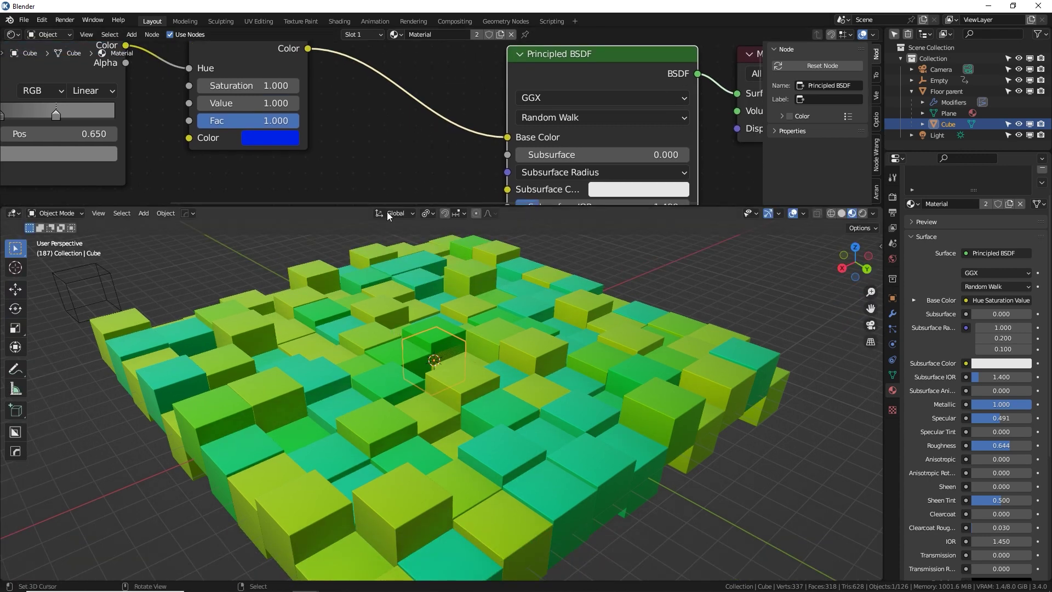
Step: Lower the Principled BSDF's Roughness to 0.244 while viewing the cubes up close
middle_drag(390, 183, 390, 74)
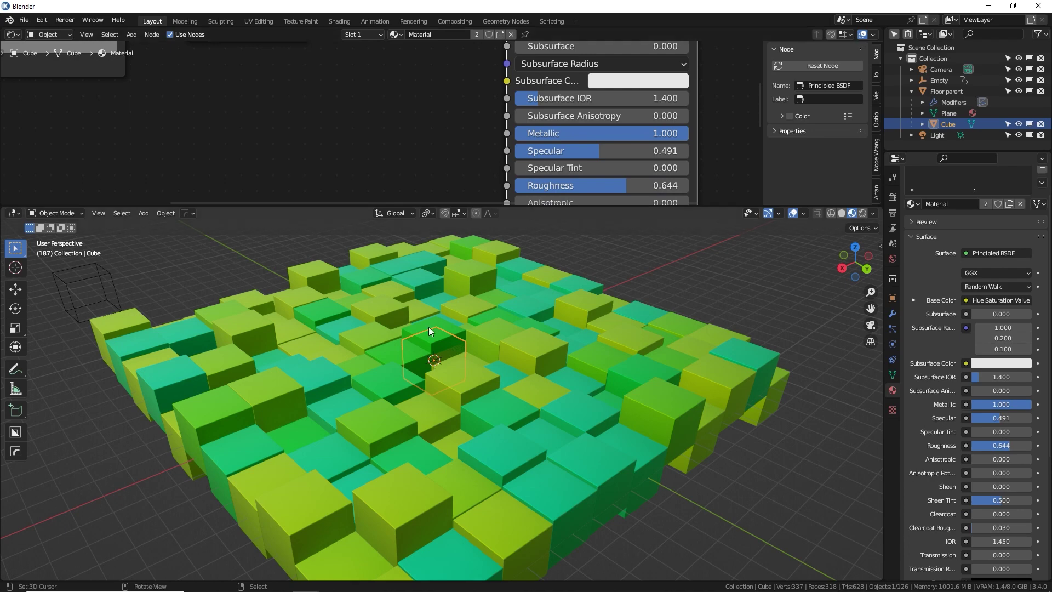
middle_drag(383, 327, 371, 189)
scroll(370, 466, up, 6)
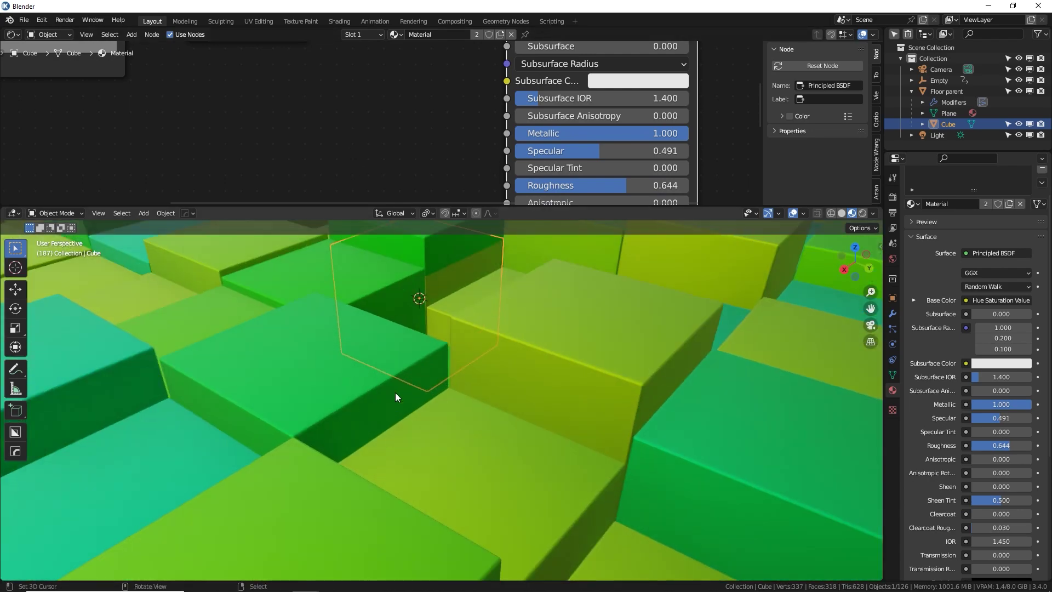
shift+middle_drag(395, 342, 576, 475)
middle_drag(576, 475, 570, 471)
middle_drag(491, 163, 490, 132)
drag(603, 155, 533, 155)
Step: Add a Noise Texture node in the empty space before the Principled BSDF
middle_drag(330, 150, 366, 141)
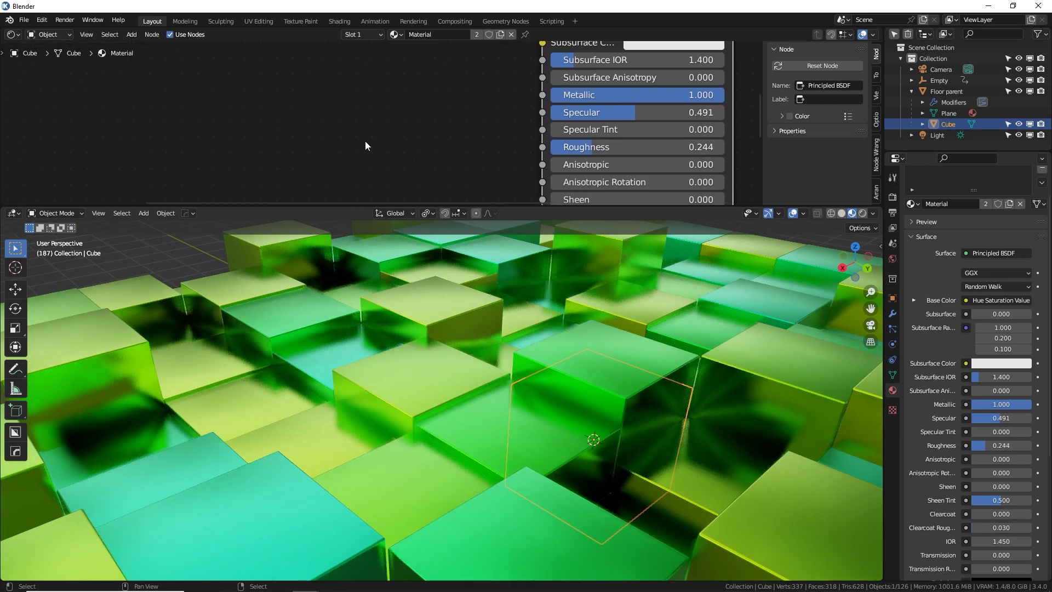
key(shift+a)
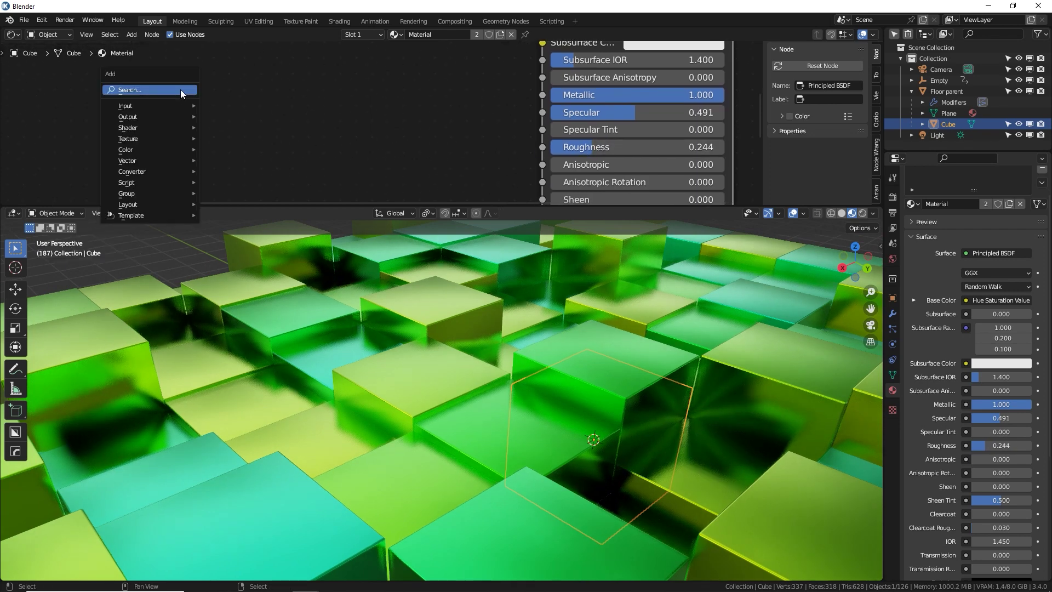
click(180, 90)
text(texture)
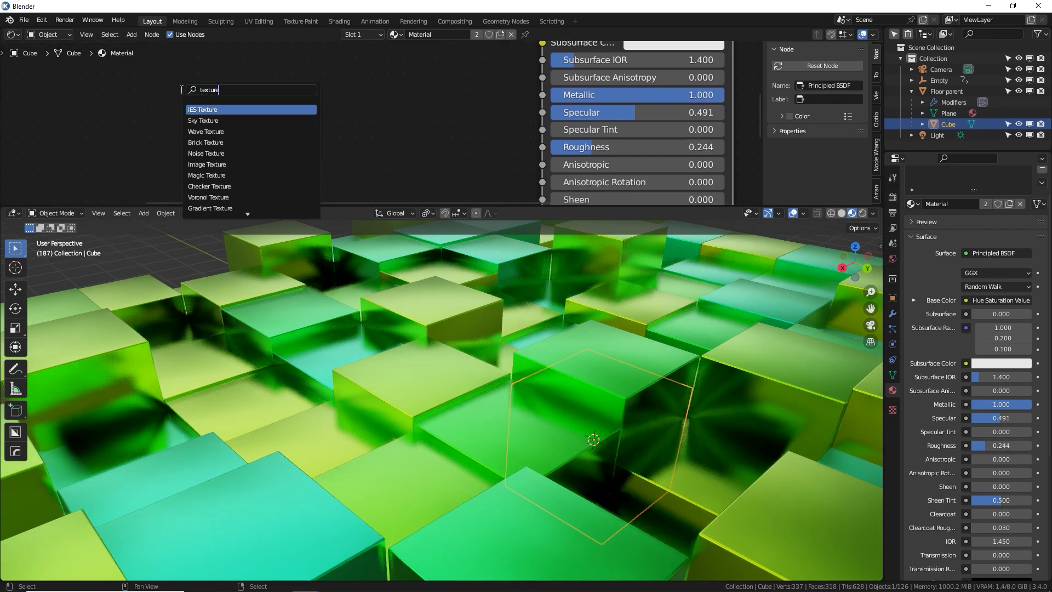
click(229, 154)
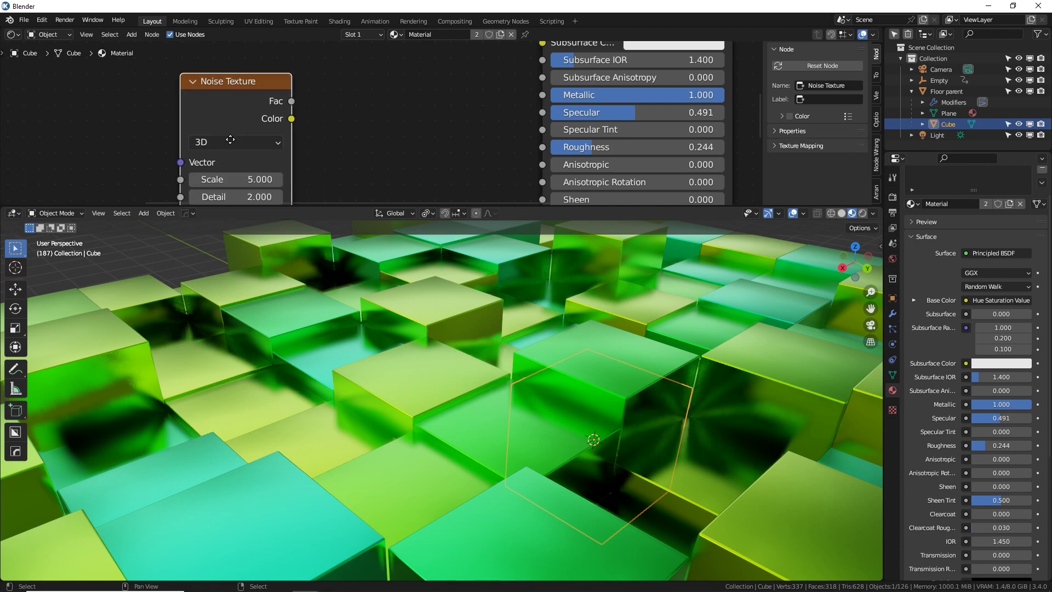
click(133, 126)
Step: Add a second, unconnected ColorRamp node between the Noise Texture and the Principled BSDF
scroll(301, 101, down, 1)
key(shift+a)
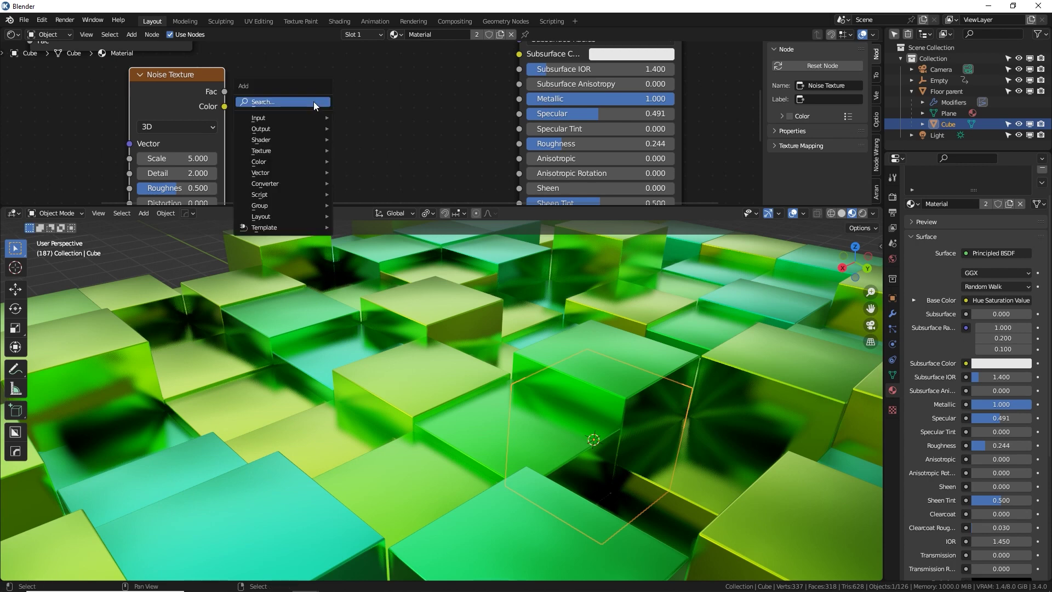
text(color ramp)
key(Return)
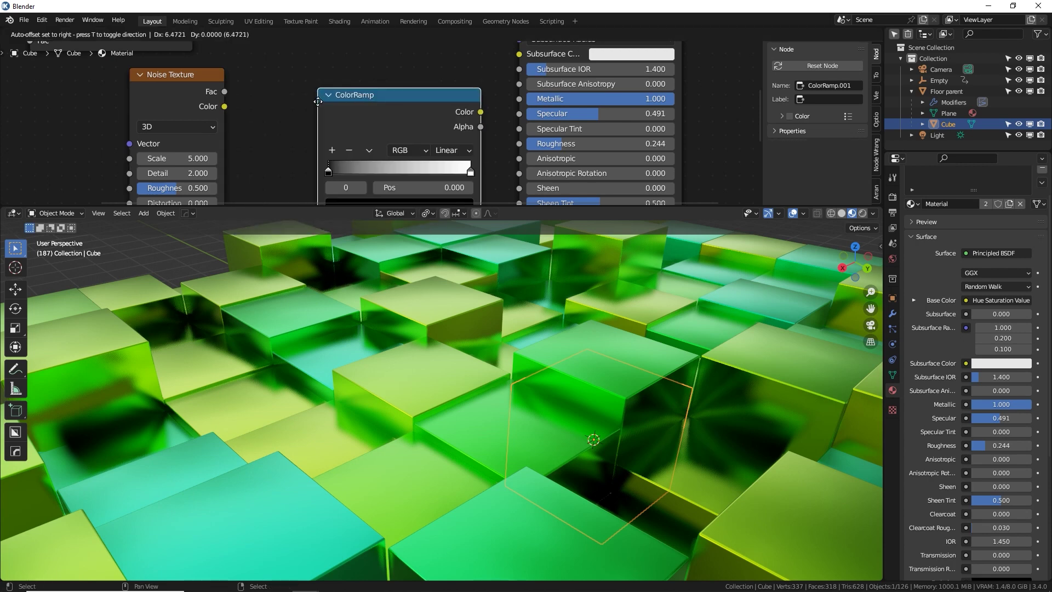
click(287, 96)
middle_drag(287, 96, 287, 88)
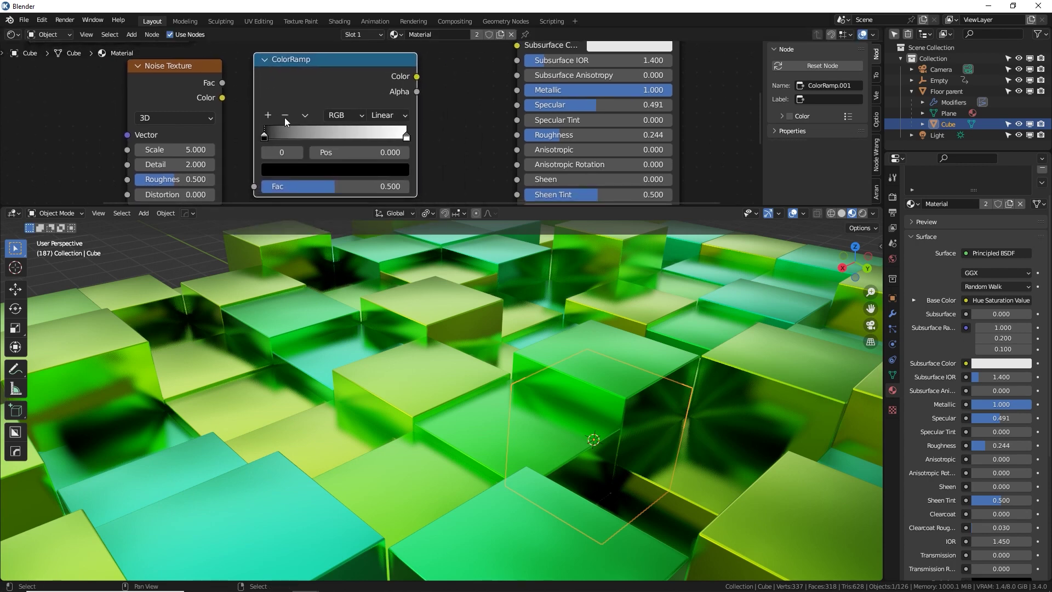
drag(265, 137, 325, 135)
mouse_move(406, 136)
mouse_down()
mouse_move(252, 135)
mouse_move(409, 140)
mouse_up()
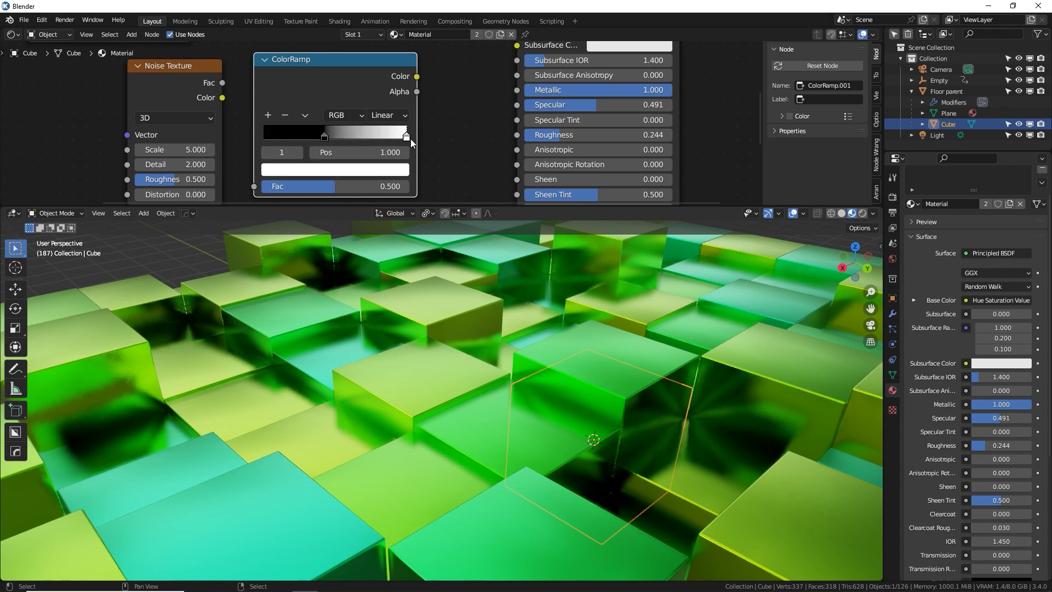
drag(325, 136, 263, 130)
Step: Link the Noise Texture's Fac to the new ColorRamp's Fac and the ramp's Color to the Principled BSDF's Roughness
drag(222, 83, 254, 186)
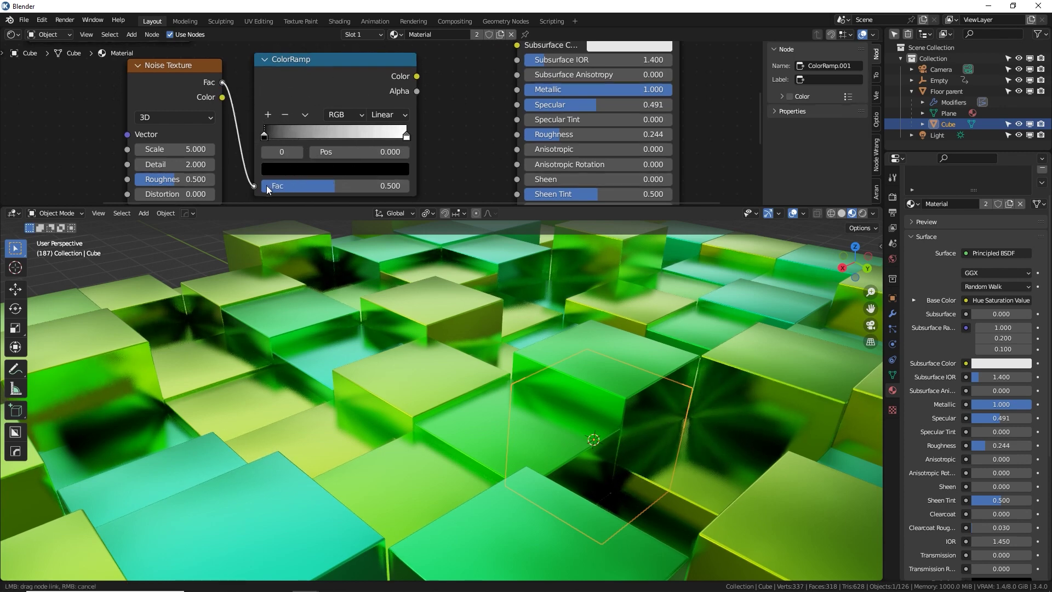
middle_drag(410, 82, 409, 75)
drag(417, 69, 518, 127)
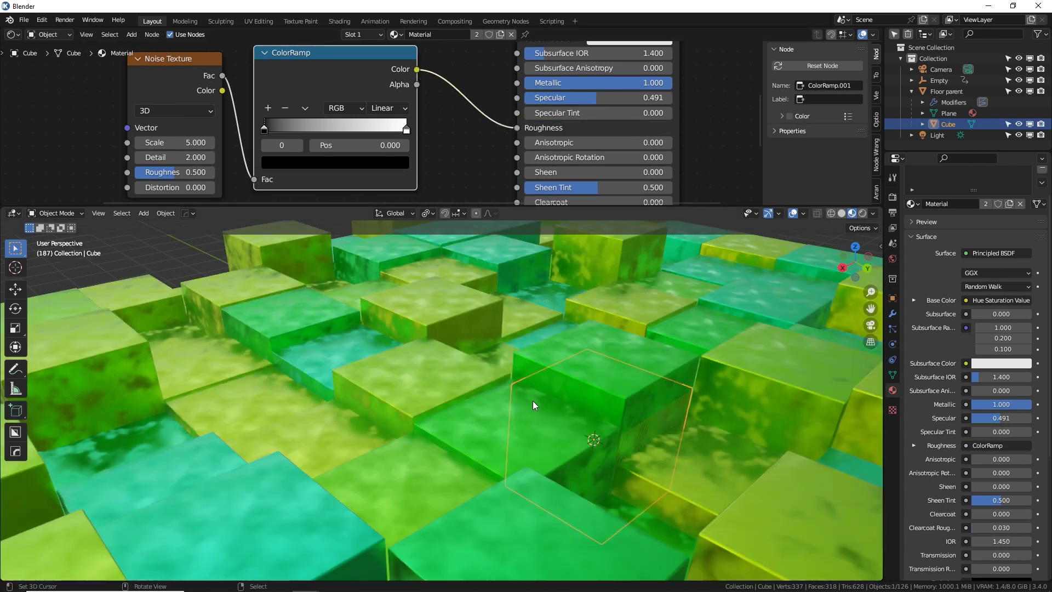
Step: Increase the roughness ColorRamp's contrast by moving the black stop inward and the white stop to 0.759
mouse_move(482, 403)
middle_down()
mouse_move(432, 376)
mouse_move(529, 324)
mouse_move(584, 312)
mouse_move(514, 425)
mouse_move(440, 411)
mouse_move(387, 347)
mouse_move(364, 354)
mouse_move(480, 397)
middle_up()
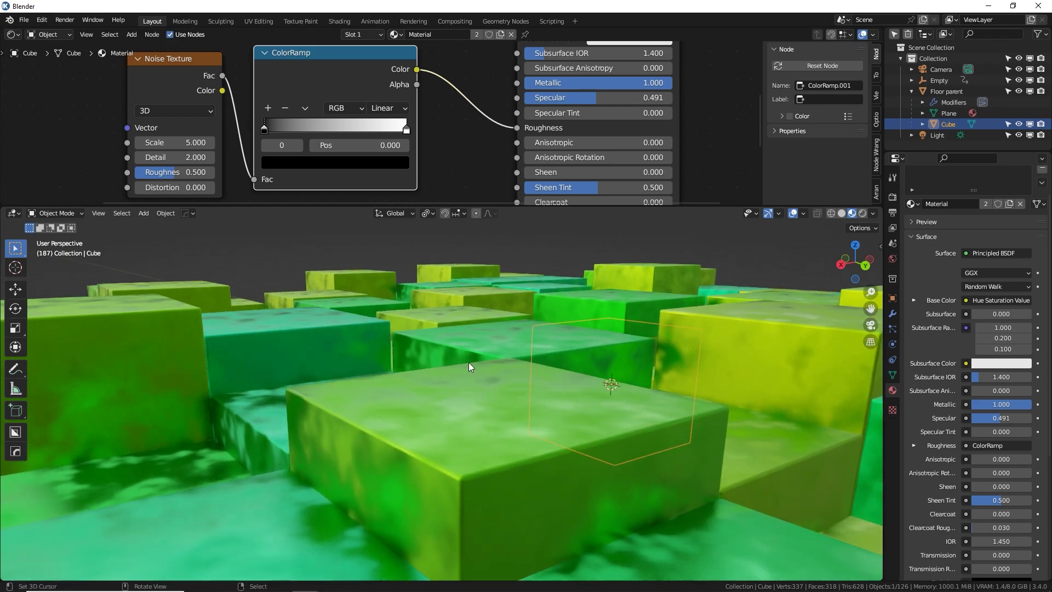
middle_drag(470, 367, 508, 377)
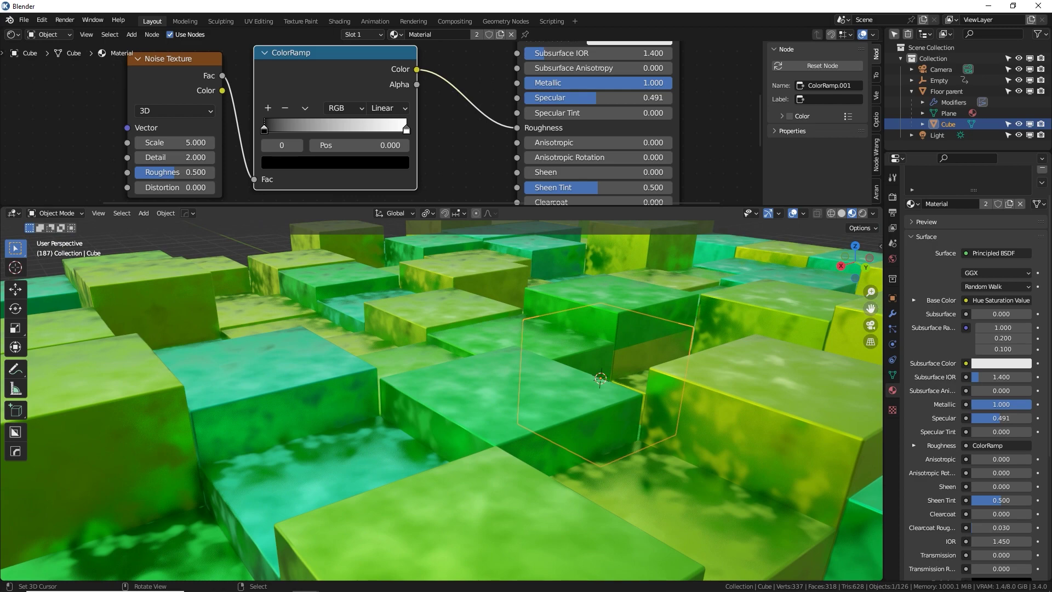
drag(870, 308, 770, 309)
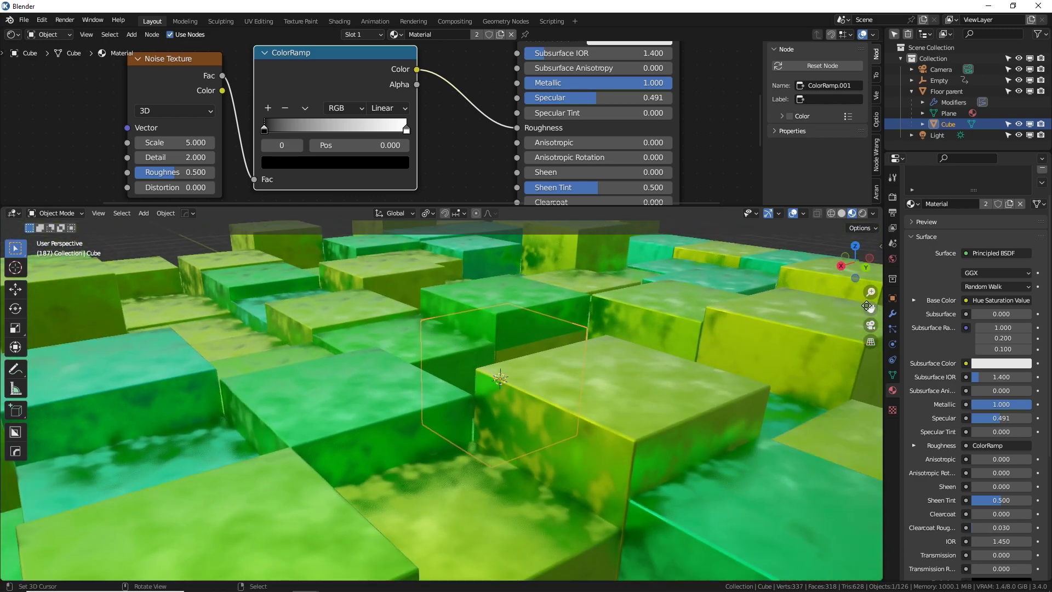
drag(867, 307, 873, 296)
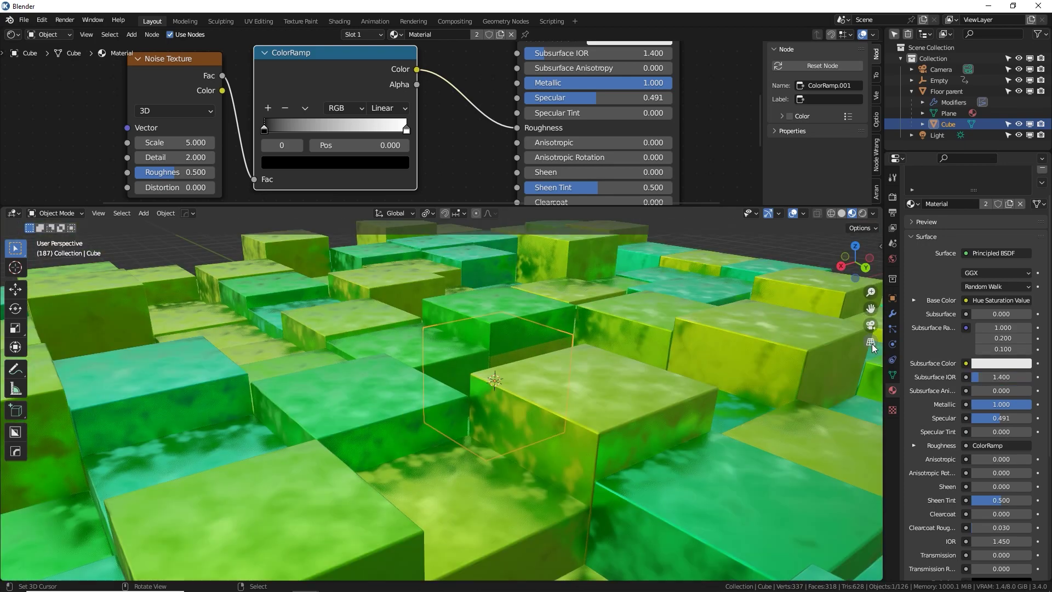
drag(856, 263, 634, 322)
middle_drag(584, 331, 573, 324)
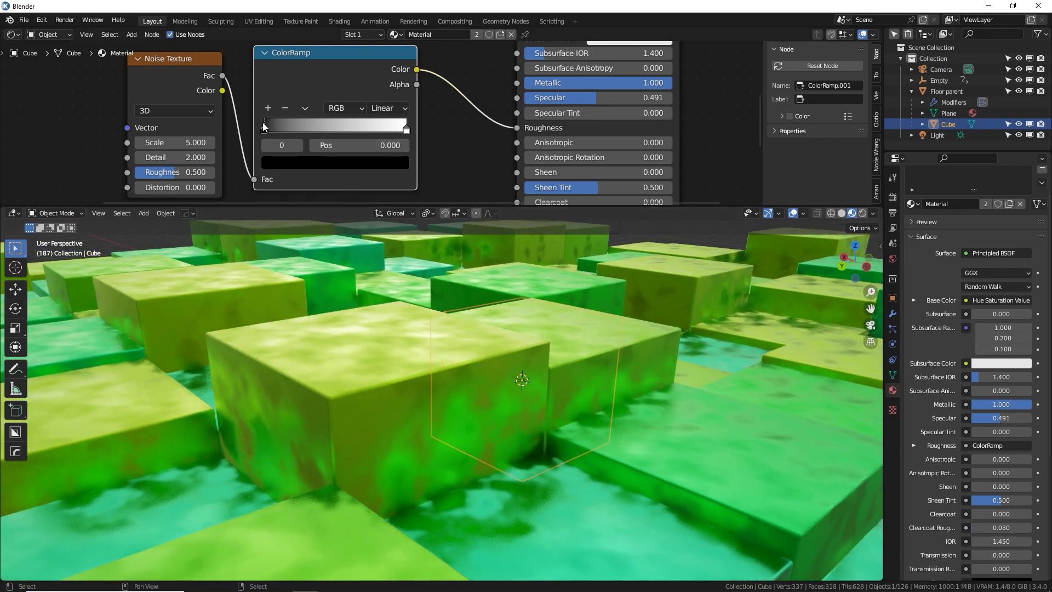
drag(264, 127, 331, 128)
drag(294, 130, 368, 126)
Step: Set the Noise Texture's Detail to 15 and its Roughness to 0.842
drag(161, 158, 350, 157)
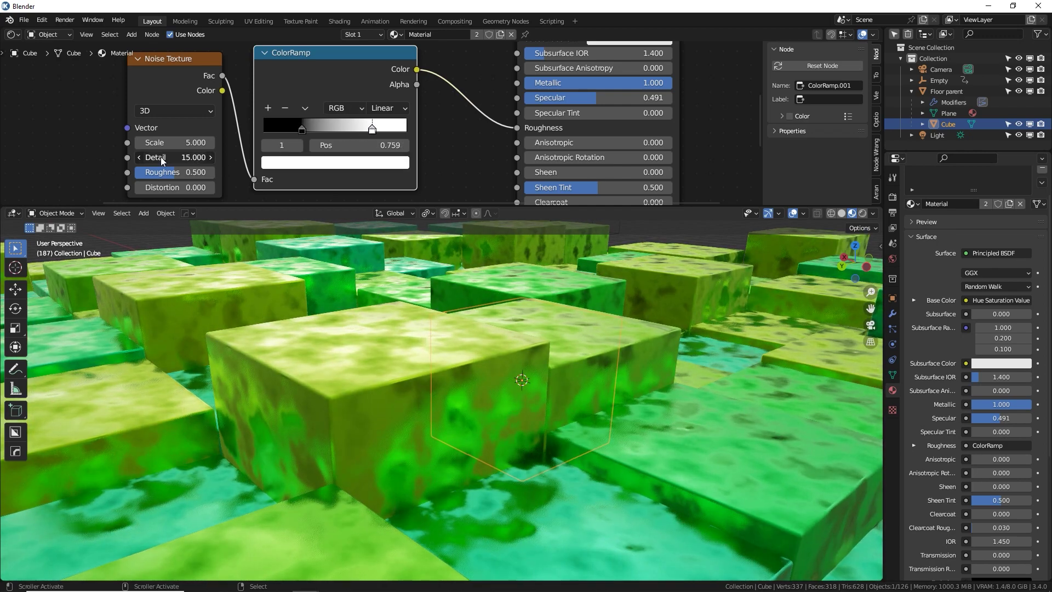
scroll(200, 167, up, 2)
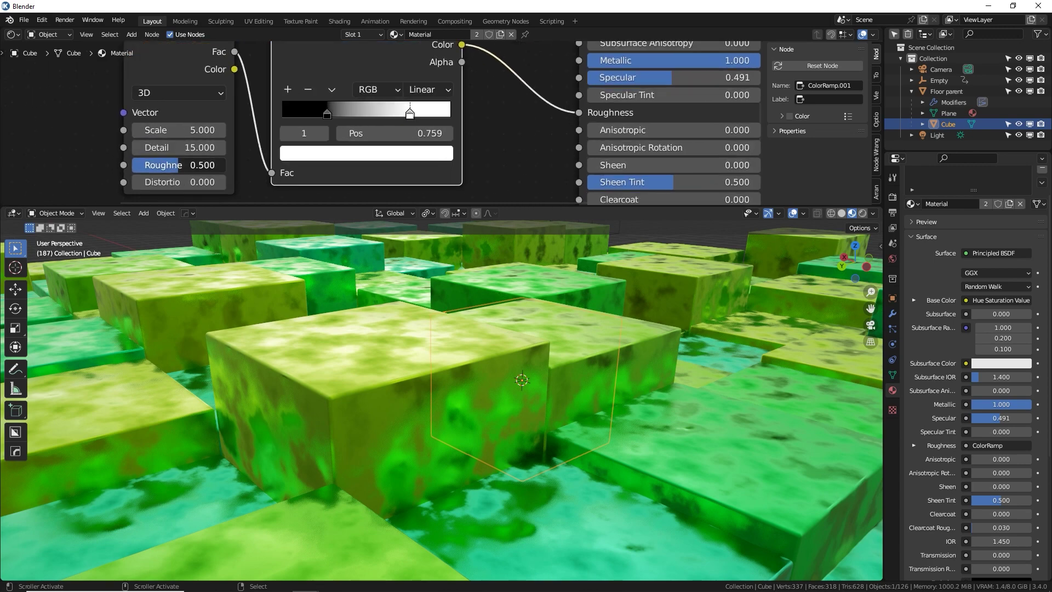
drag(199, 165, 226, 165)
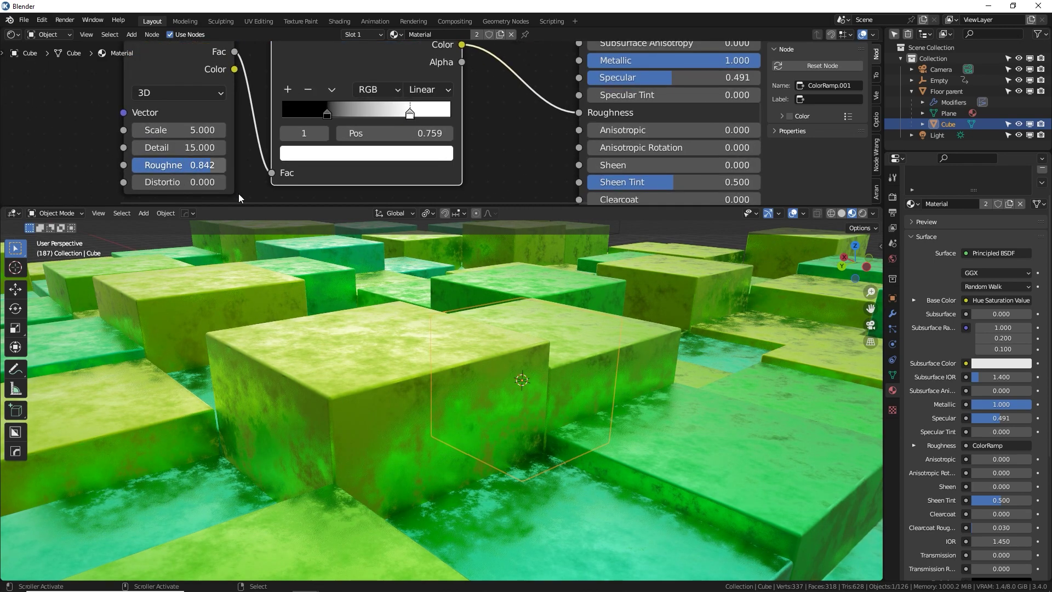
Step: Turn the roughness ColorRamp's black stop into a dark grey with value 0.101 and place it at position 0.386
scroll(400, 359, up, 8)
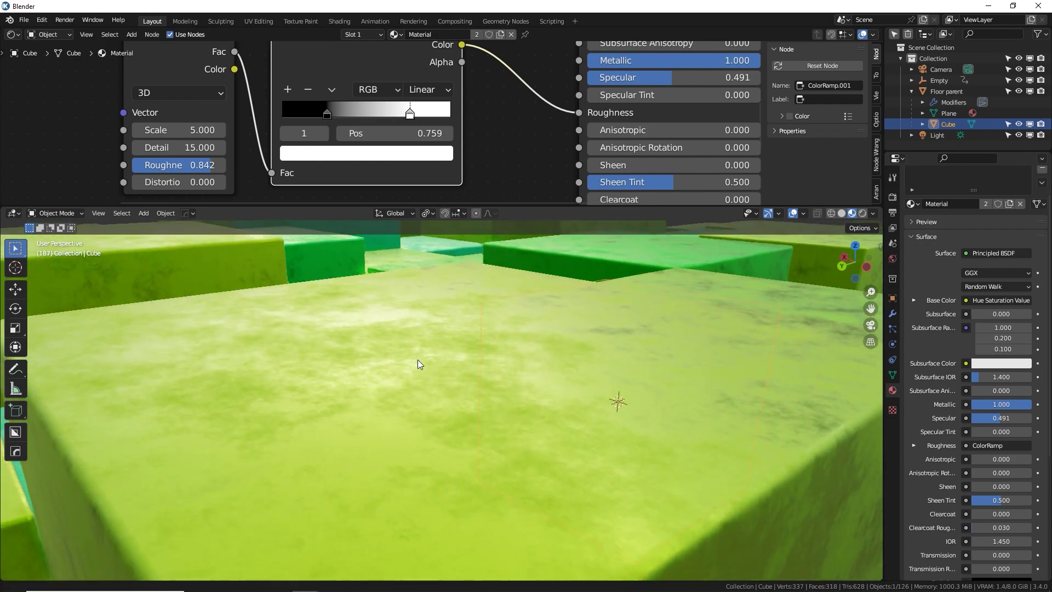
drag(327, 113, 478, 114)
drag(372, 114, 421, 115)
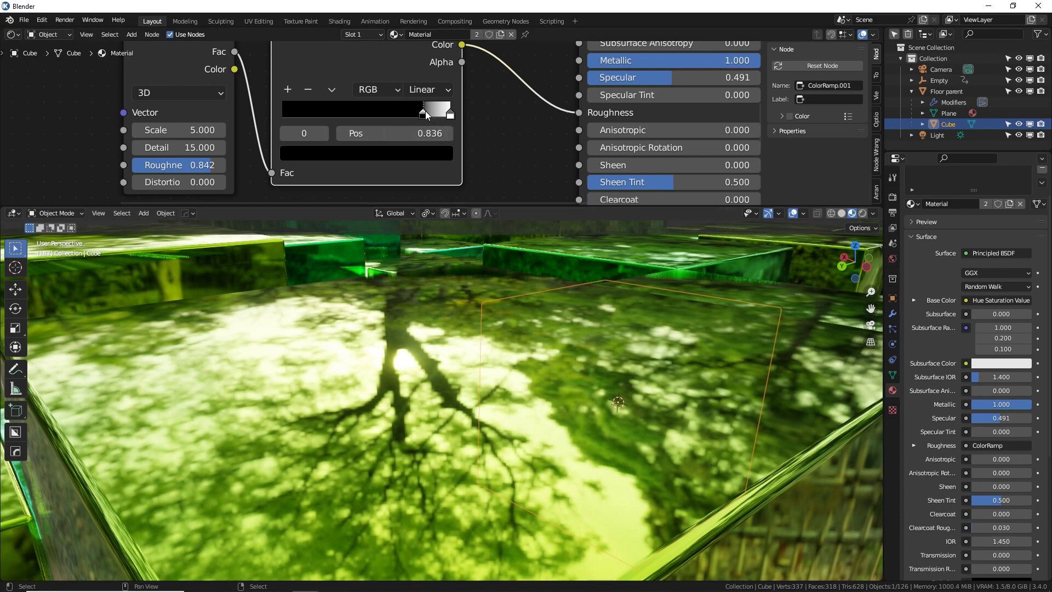
drag(427, 114, 349, 106)
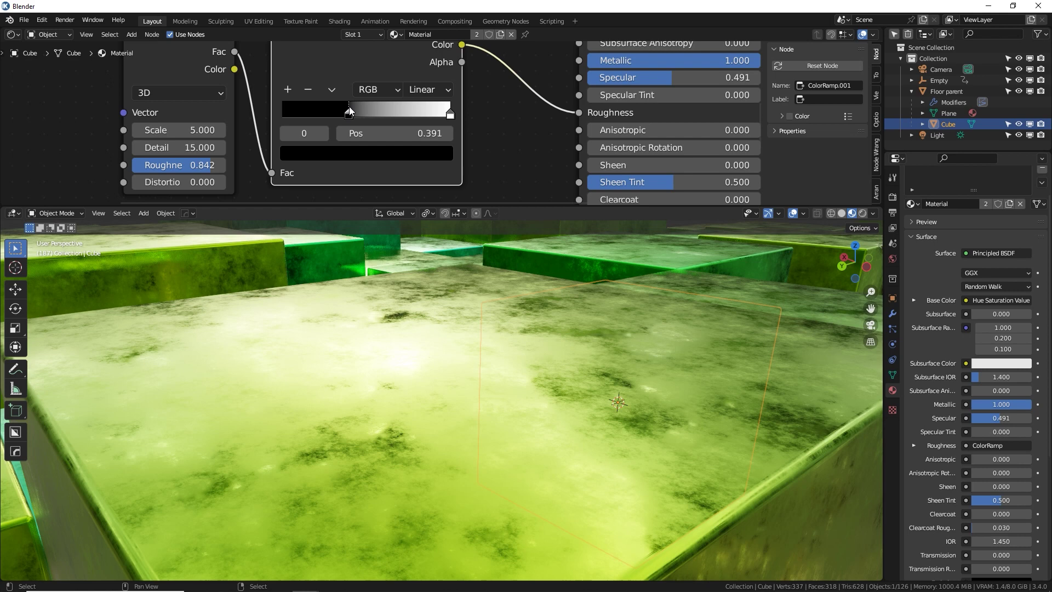
click(346, 151)
drag(417, 285, 417, 245)
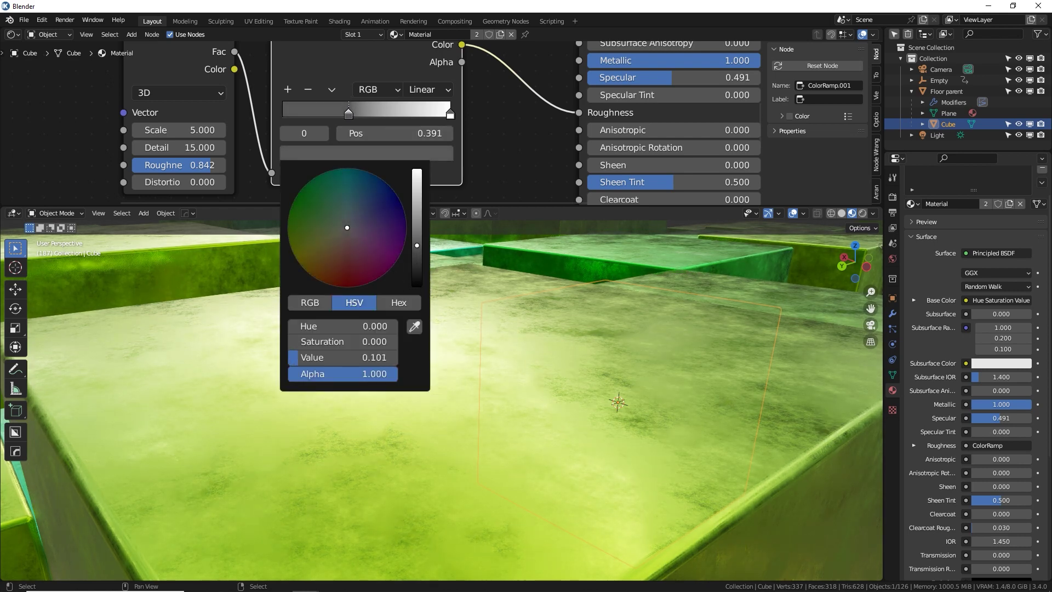
drag(348, 114, 410, 113)
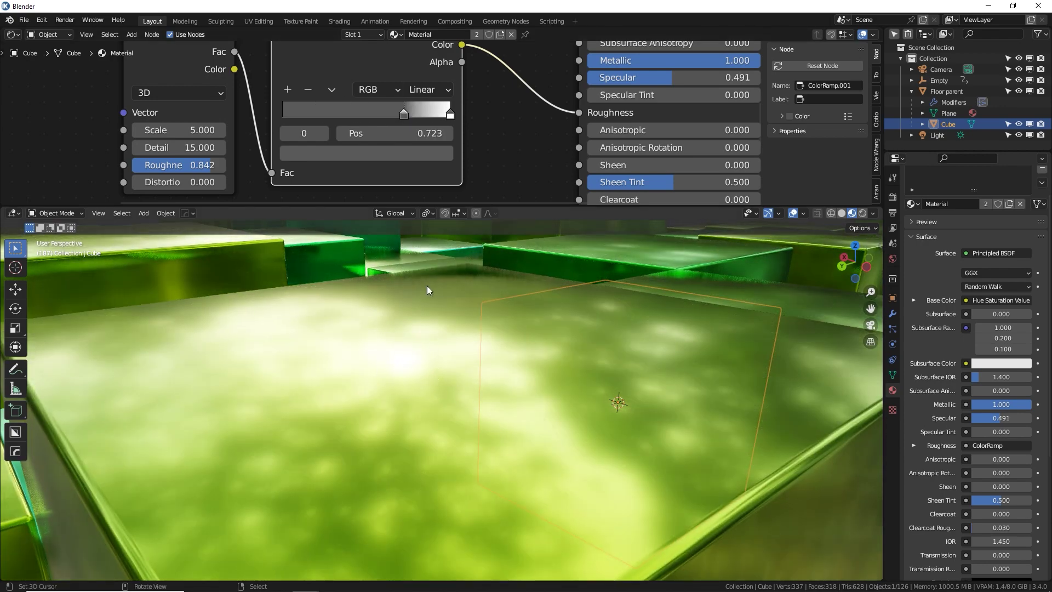
drag(405, 113, 346, 122)
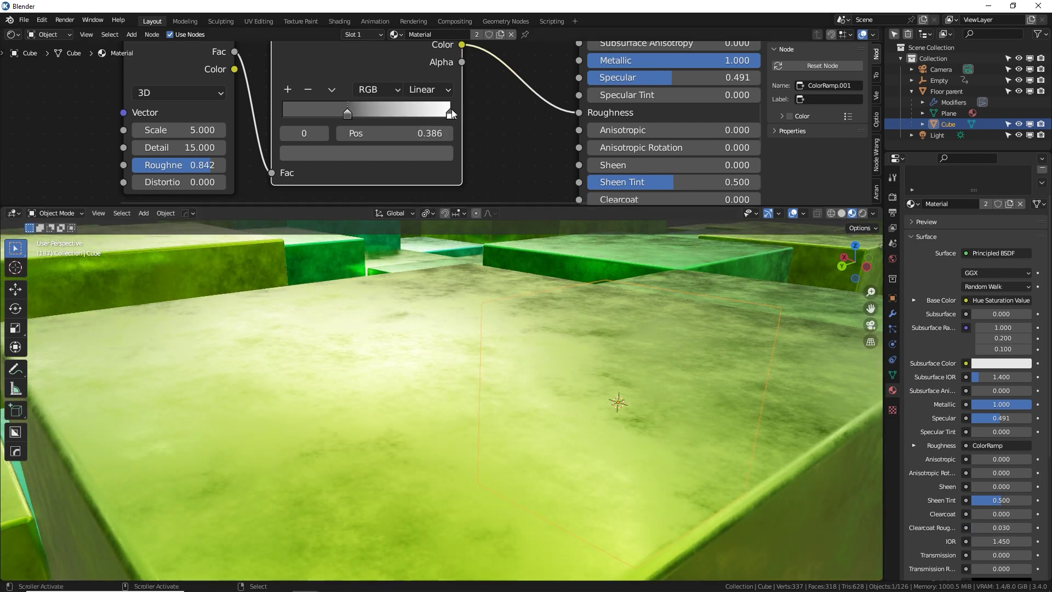
Step: Darken the roughness ColorRamp's white stop to a light grey with value 0.424 and place it at position 0.718
drag(450, 114, 359, 120)
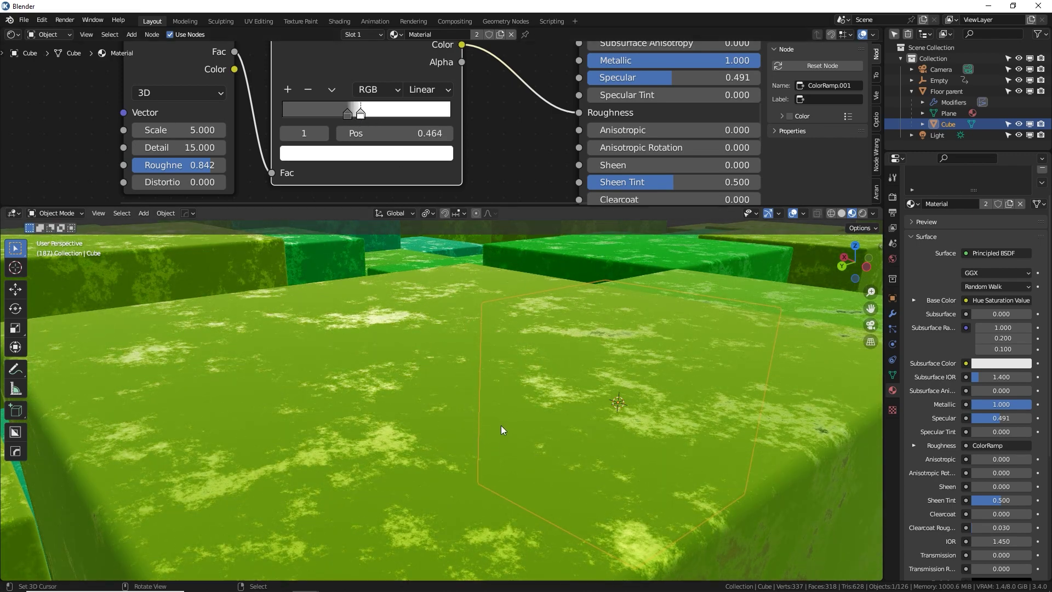
click(405, 153)
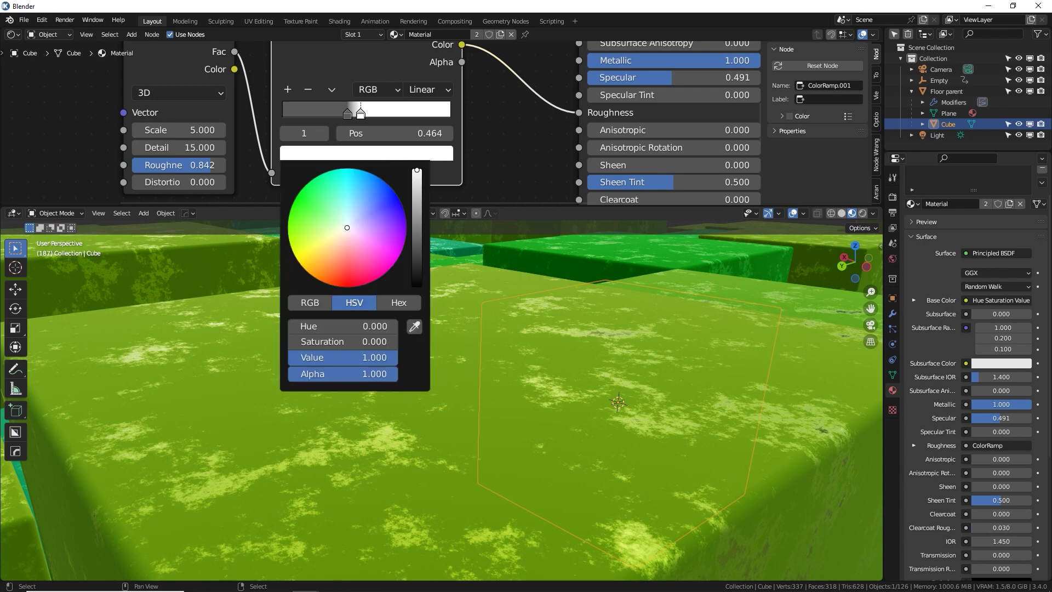
drag(417, 171, 417, 205)
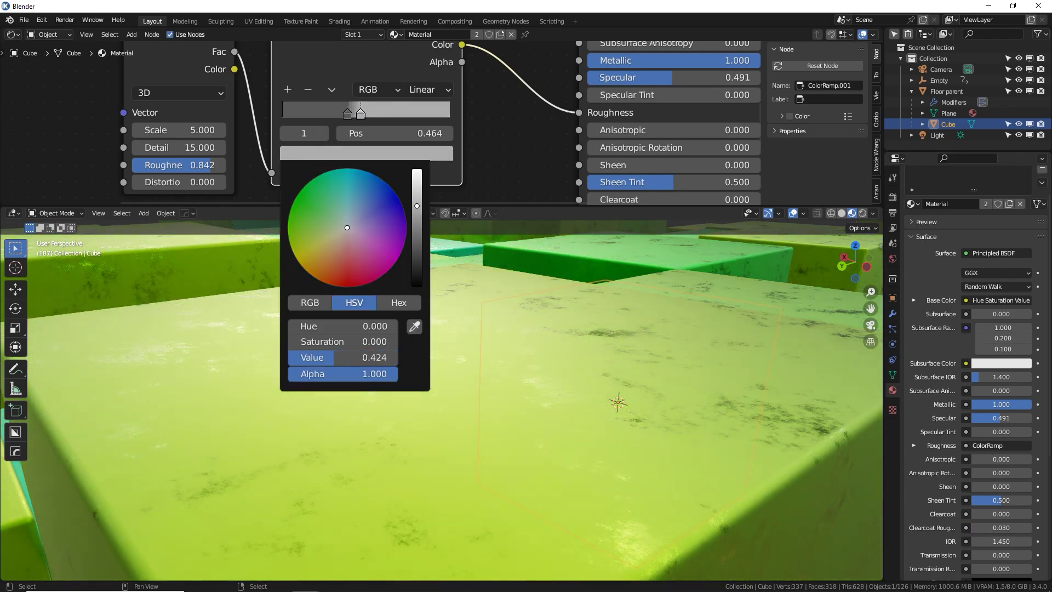
drag(365, 110, 406, 116)
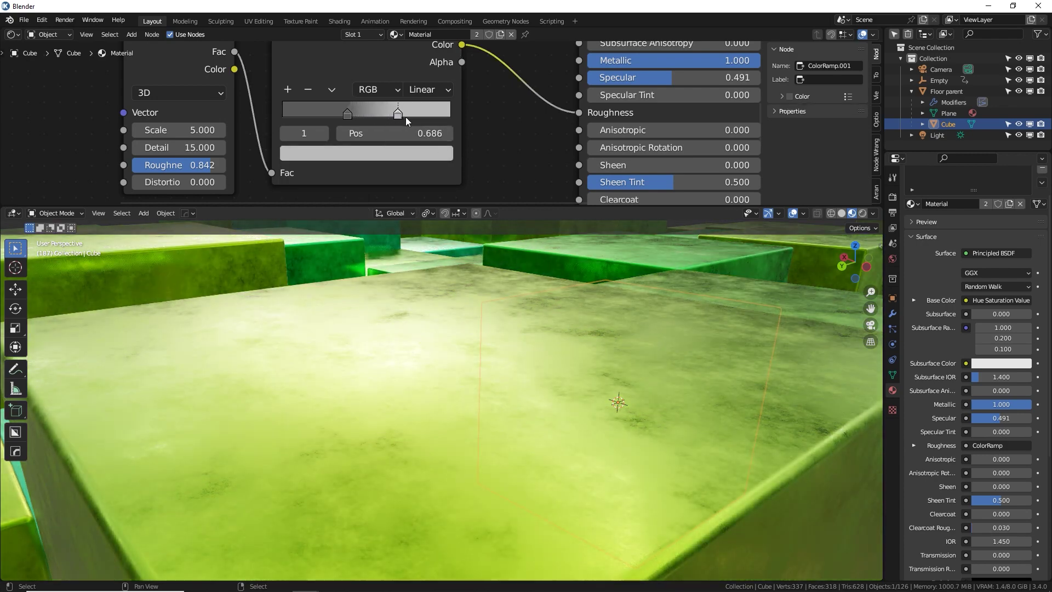
Step: Set the Noise Texture's Scale to 1.1 and deselect all objects
scroll(442, 351, down, 5)
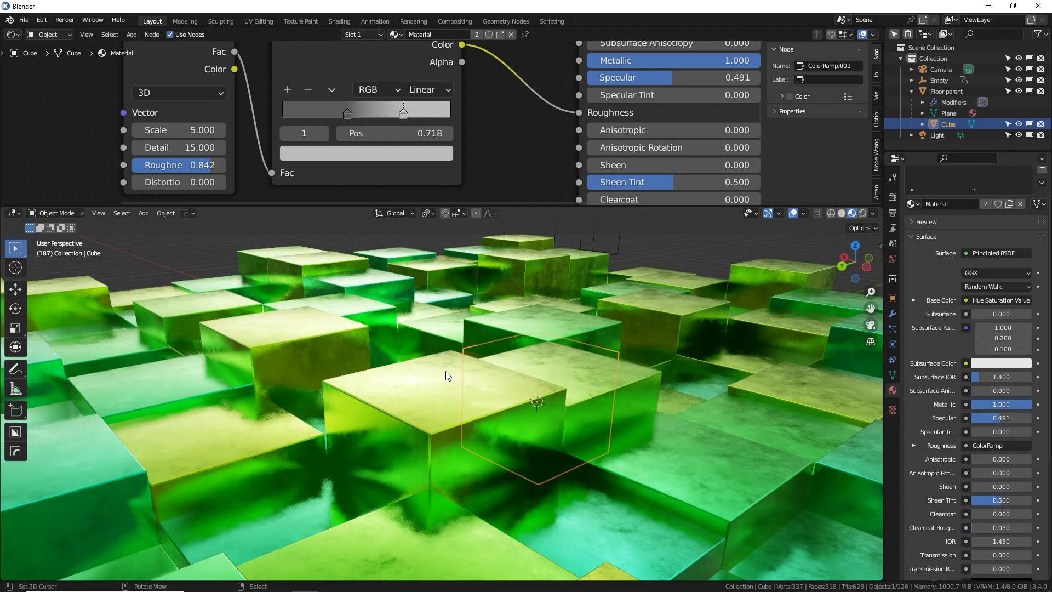
scroll(459, 376, up, 5)
shift+middle_drag(514, 354, 487, 370)
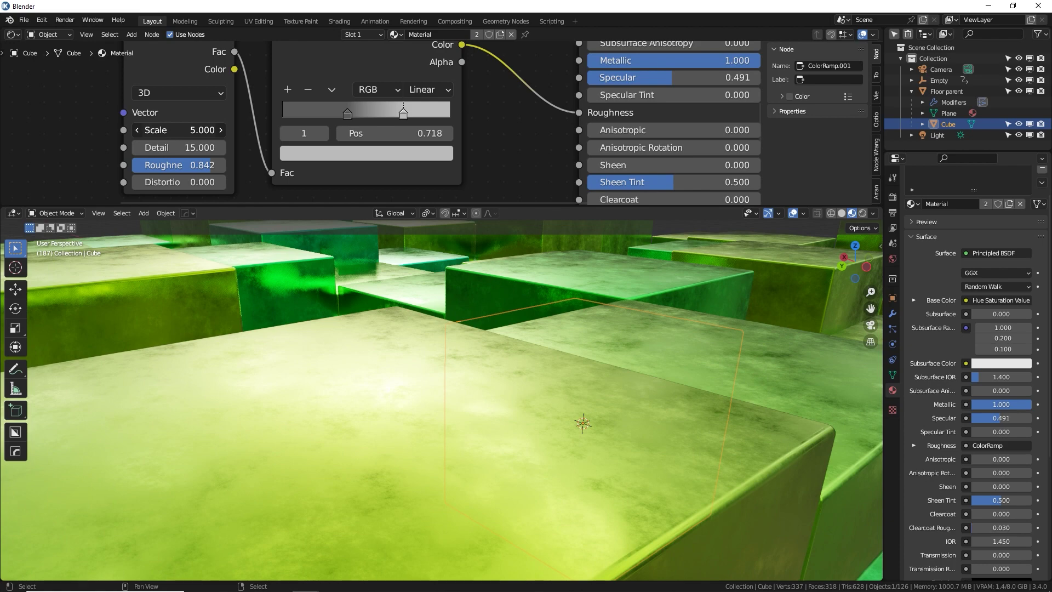
drag(181, 130, 150, 130)
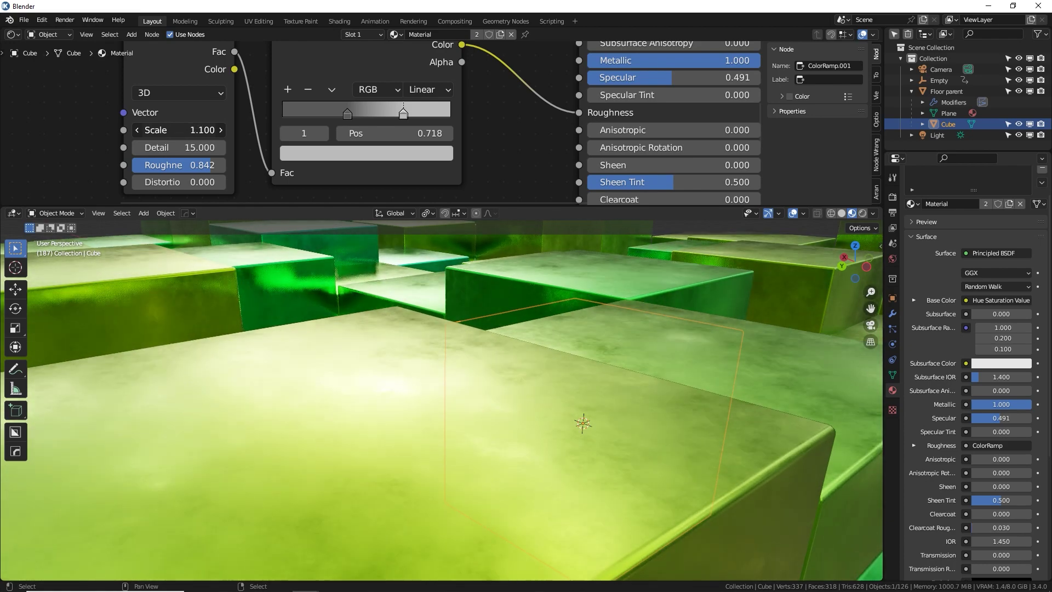
scroll(452, 400, down, 2)
shift+middle_drag(452, 400, 639, 421)
key(alt+a)
scroll(639, 421, down, 5)
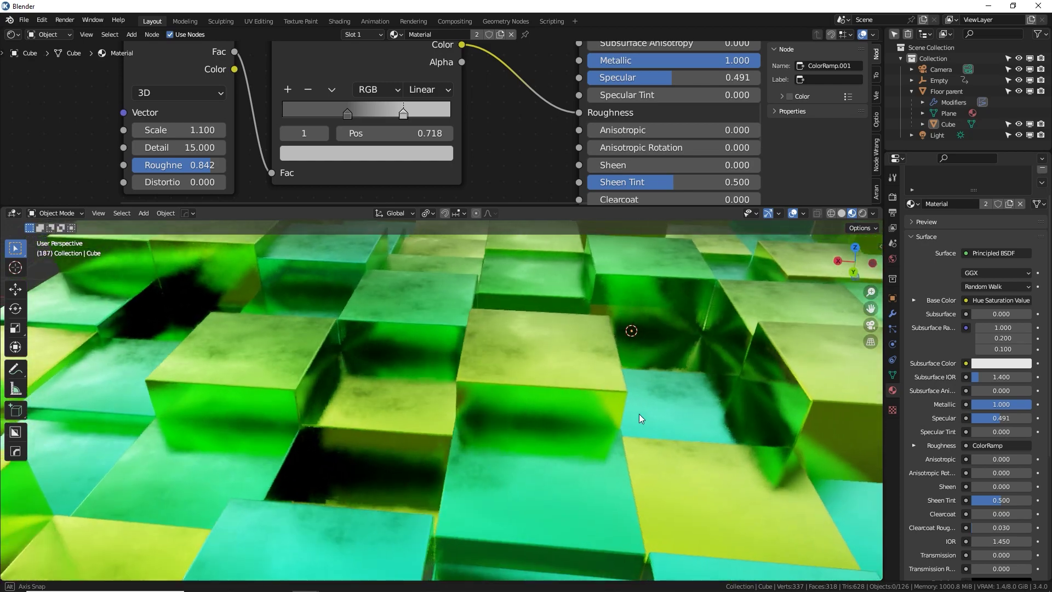
Step: Frame the cube floor through the camera by setting the camera's focal length to 185 mm, and enlarge the 3D viewport
key(KP_0)
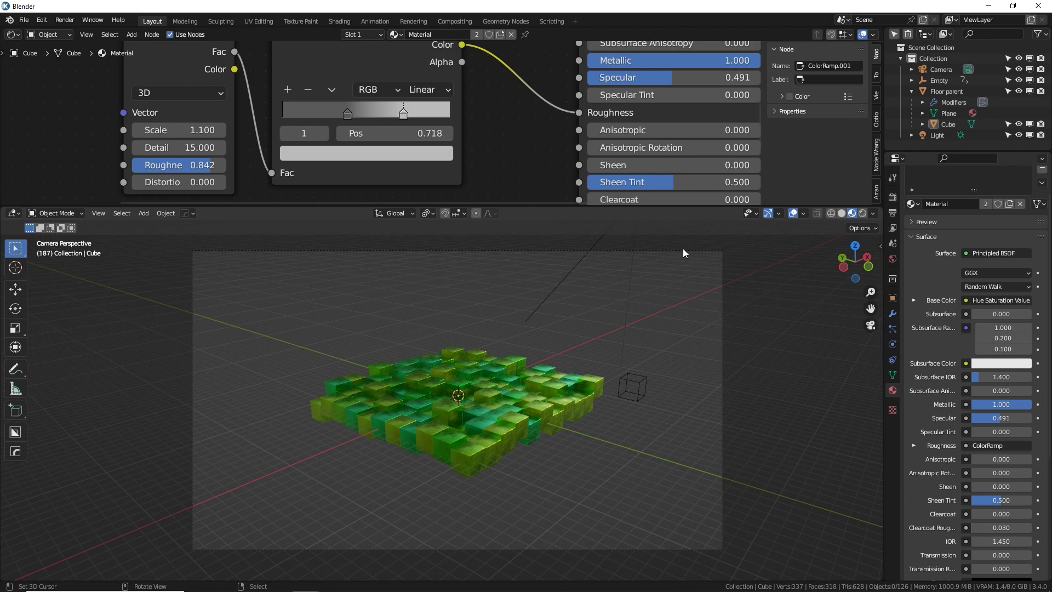
click(682, 252)
drag(679, 208, 680, 158)
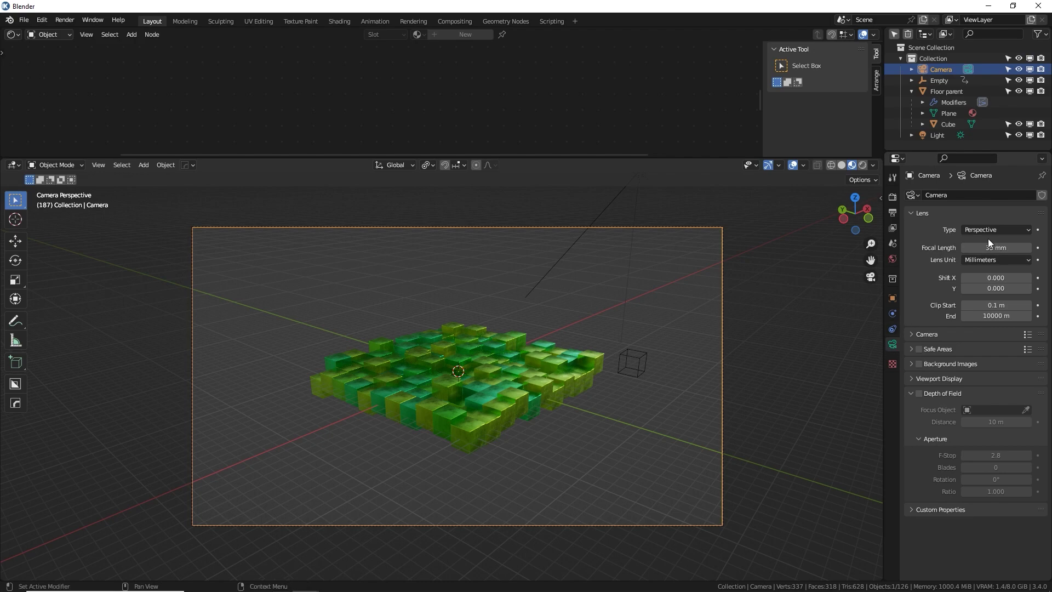
drag(993, 248, 1051, 247)
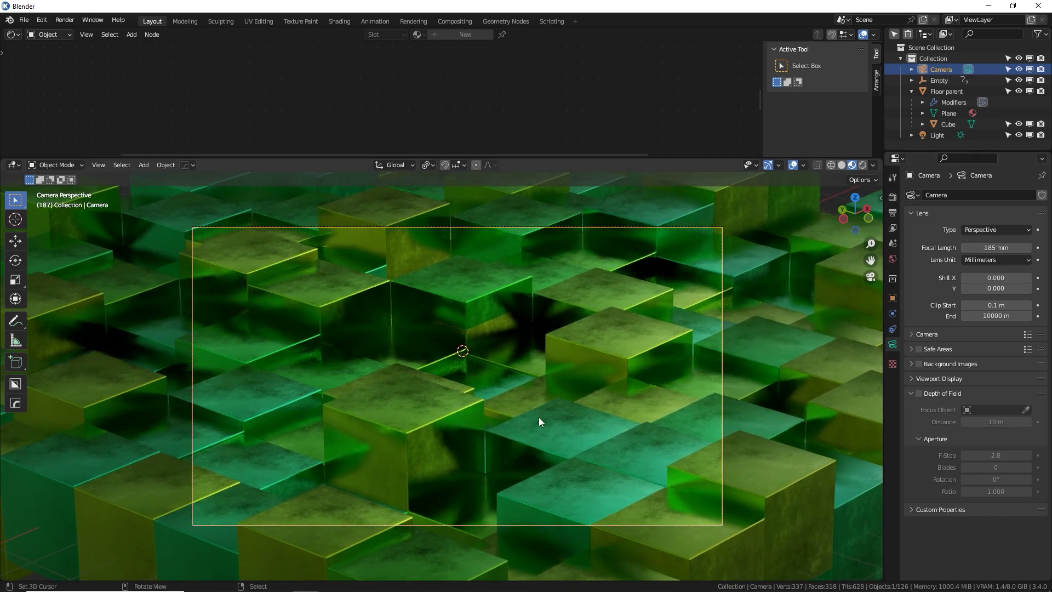
scroll(476, 323, up, 1)
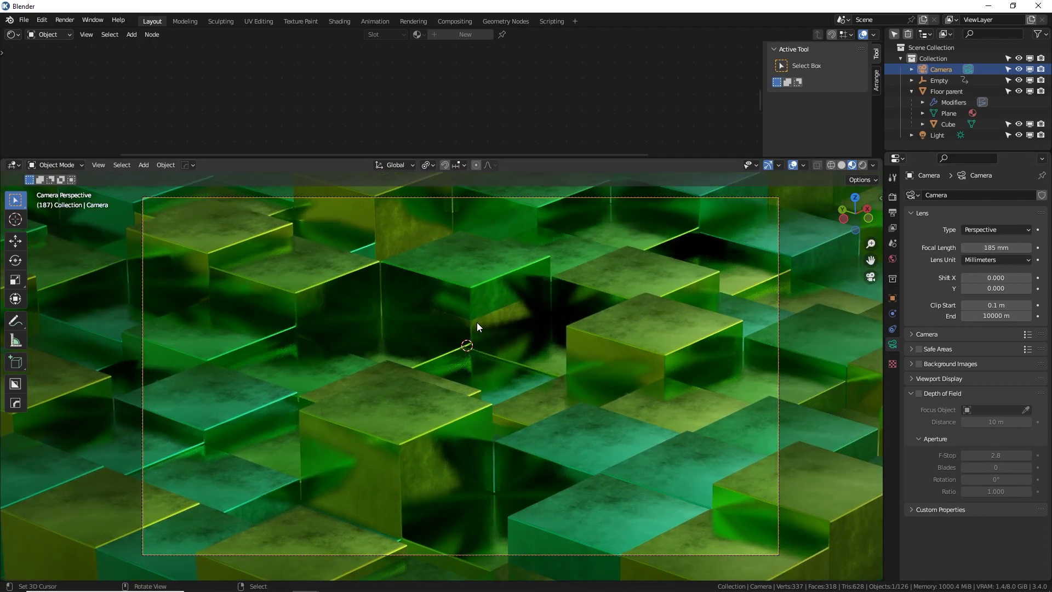
Step: Set the render Max Samples to 200 and enable Denoise for the final render
click(892, 197)
scroll(991, 397, down, 4)
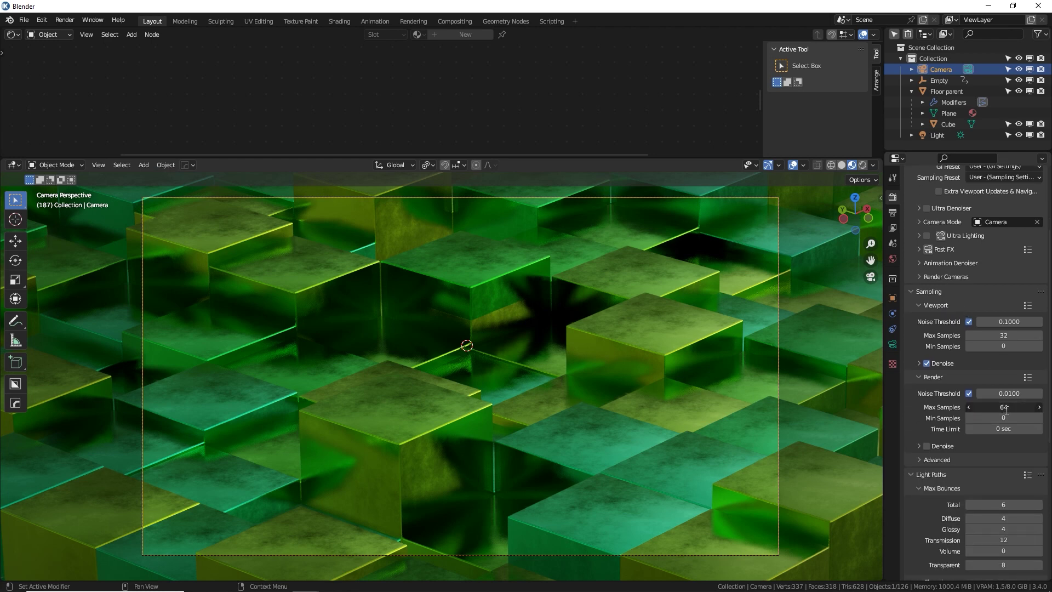
key(Return)
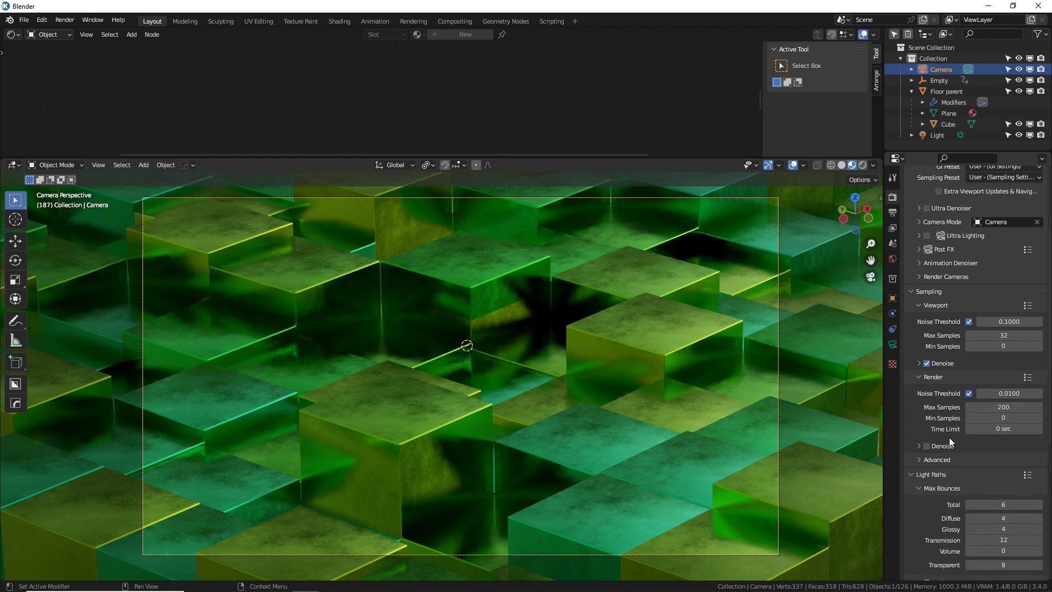
click(926, 446)
scroll(972, 320, up, 5)
middle_drag(955, 488, 971, 255)
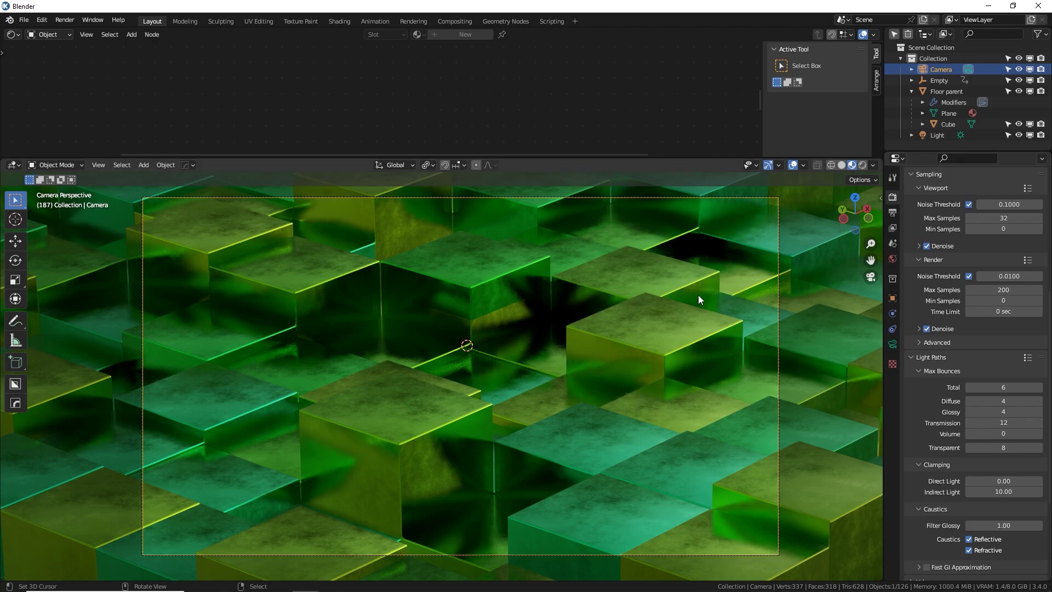
Step: Render the current frame, examine the surface texture on the cubes, and return to the main window
key(F12)
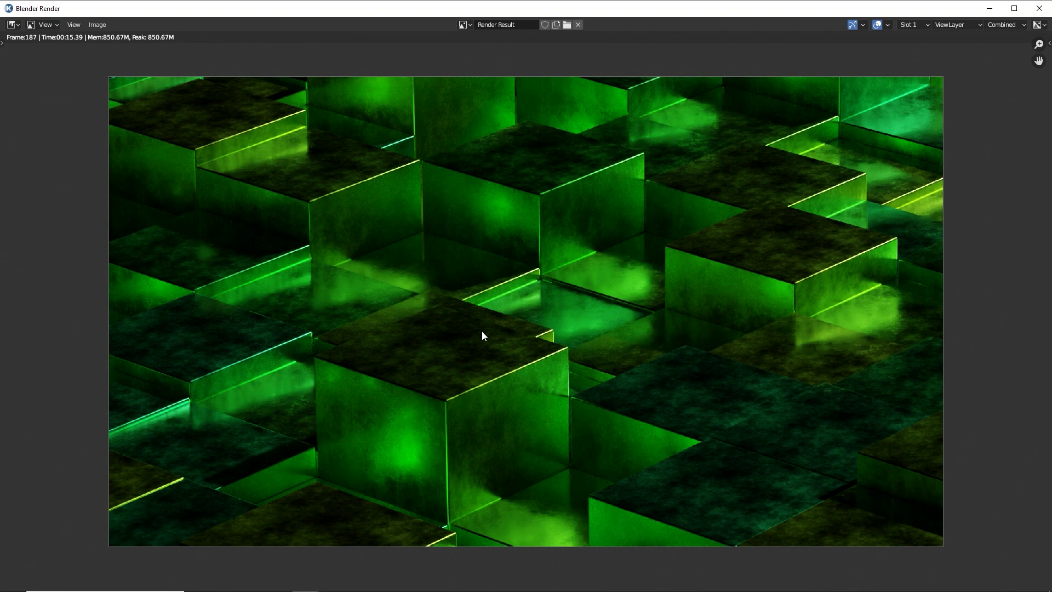
scroll(482, 331, up, 2)
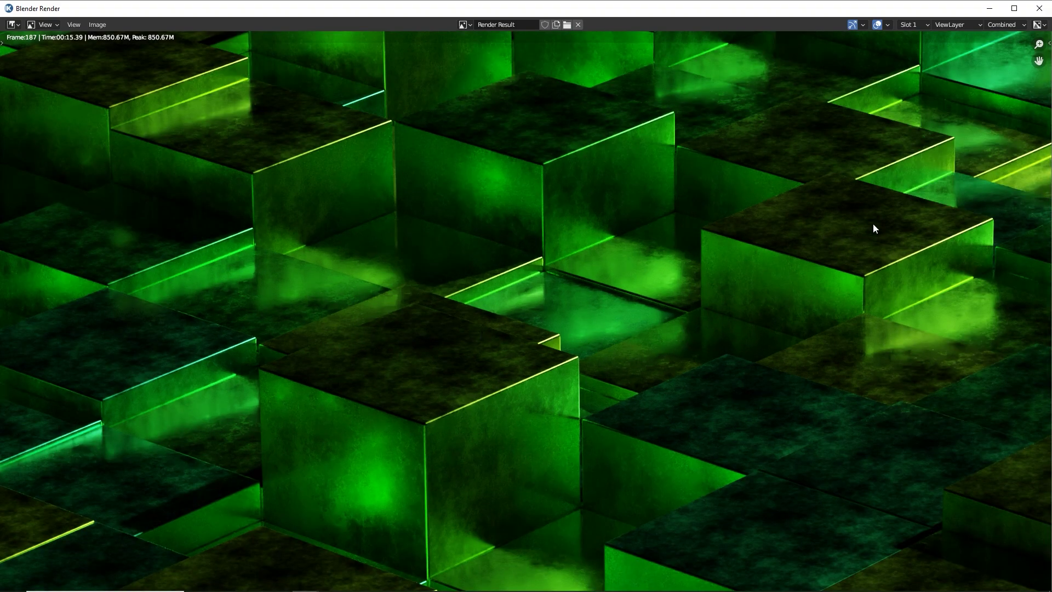
key(alt+Tab)
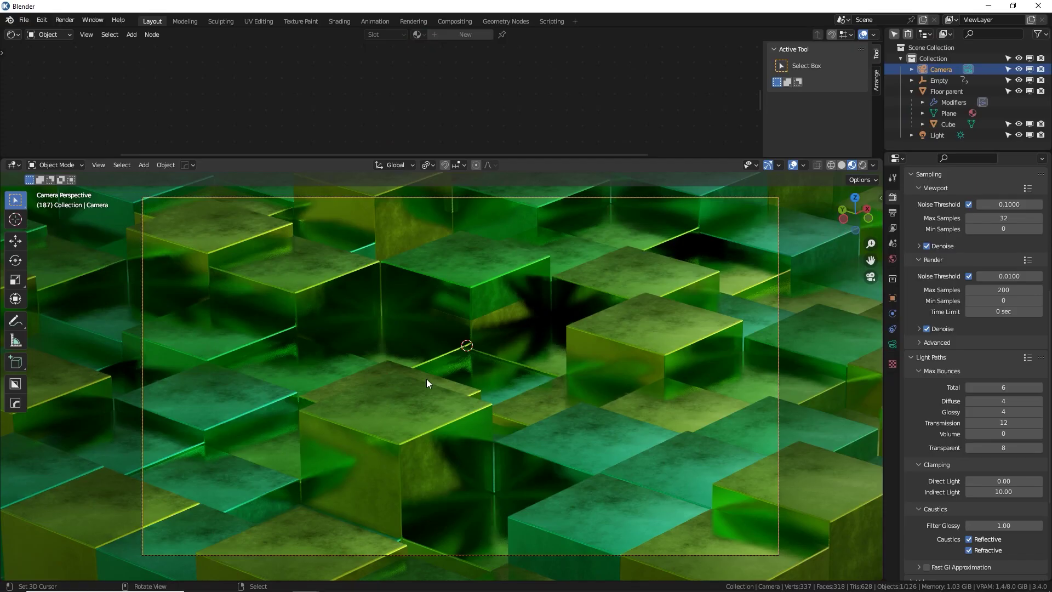
Step: Select the floor and set its material's Noise Texture Scale to 0.2 and Roughness to 0.7
right_click(426, 379)
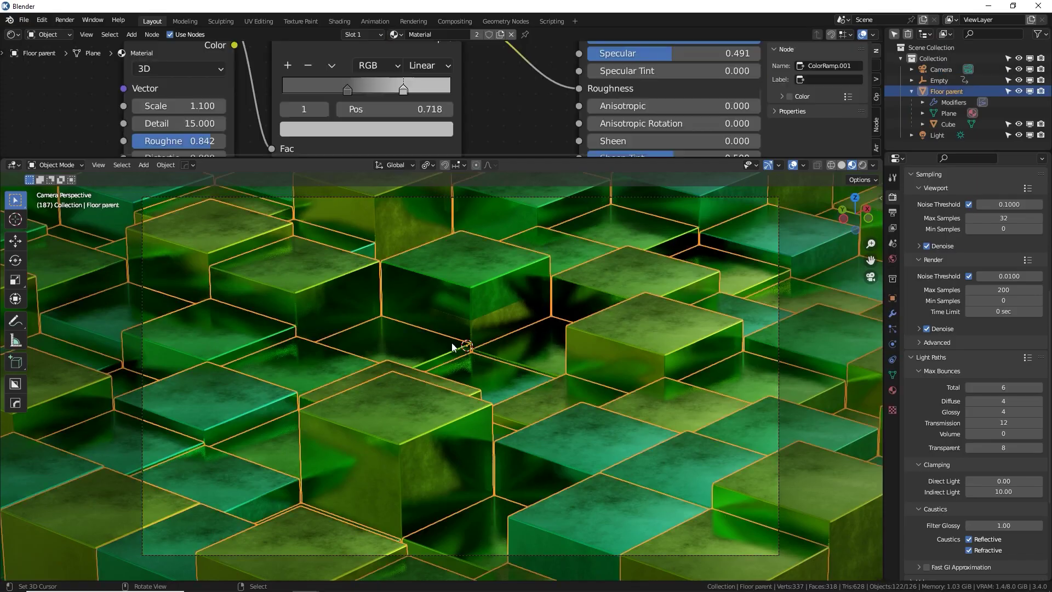
middle_drag(499, 133, 589, 106)
double_click(264, 80)
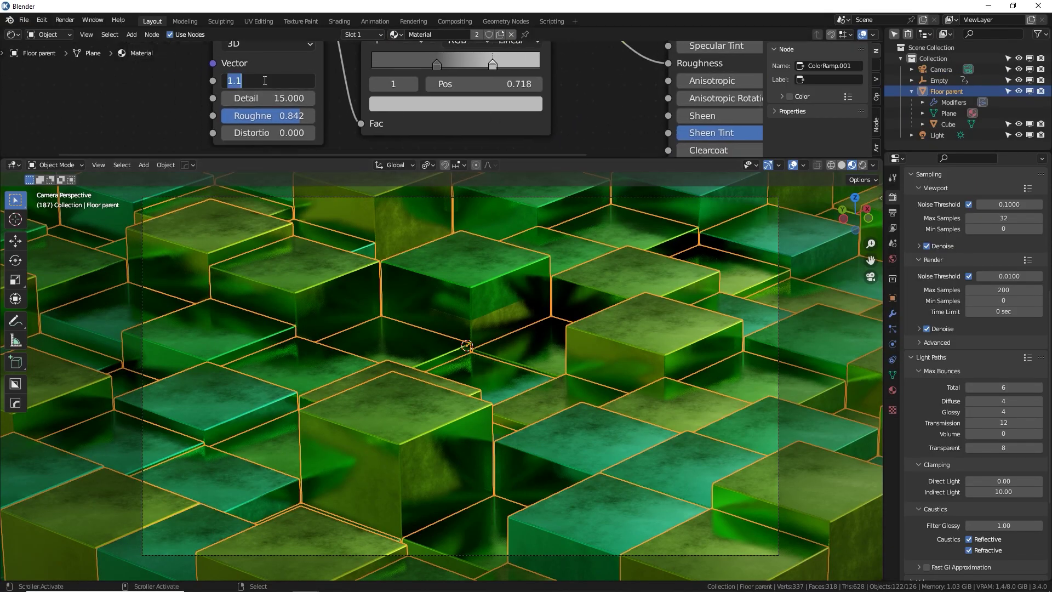
text(.2)
key(Return)
drag(298, 115, 289, 115)
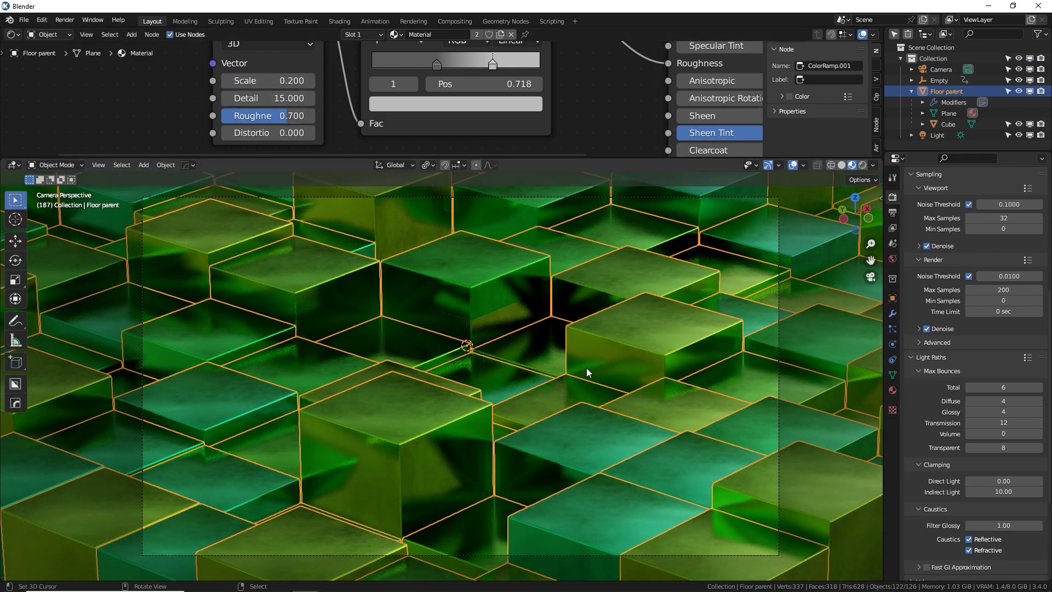
Step: Render the frame again and compare the result with the previous render in the other slot
key(F12)
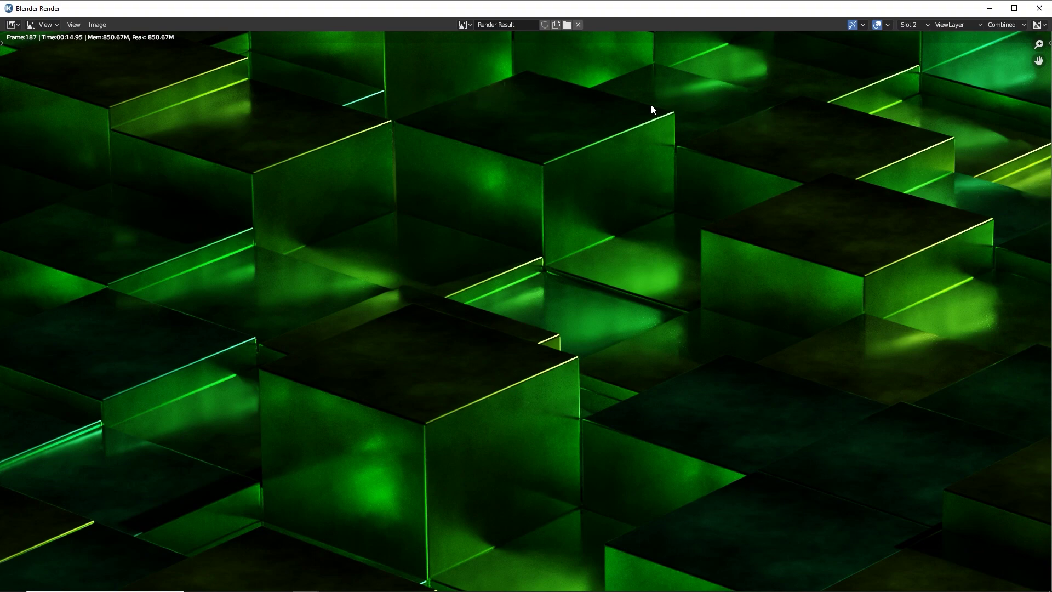
key(j)
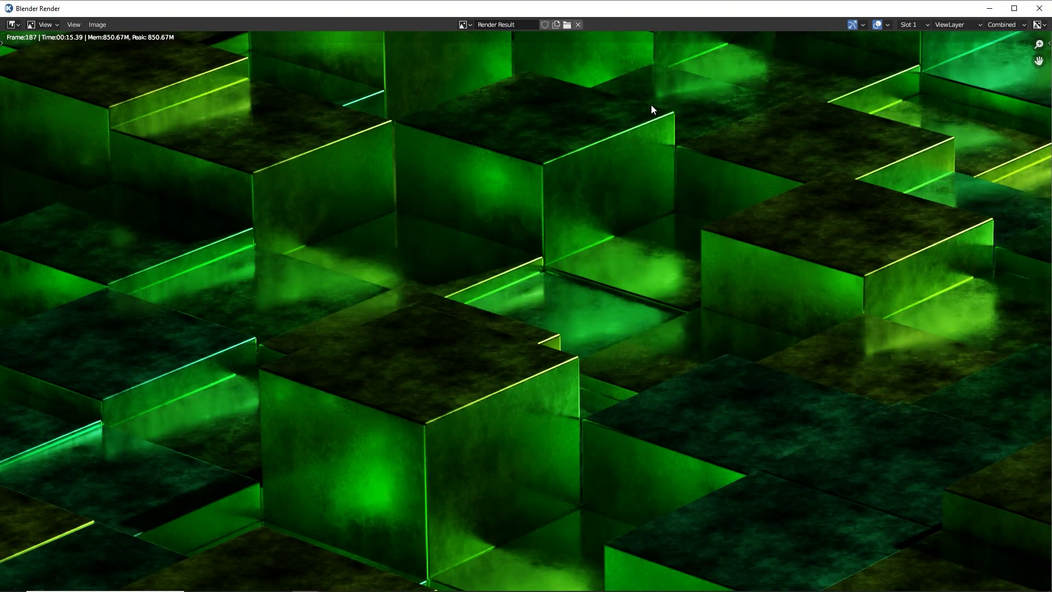
key(j)
key(j)
key(j)
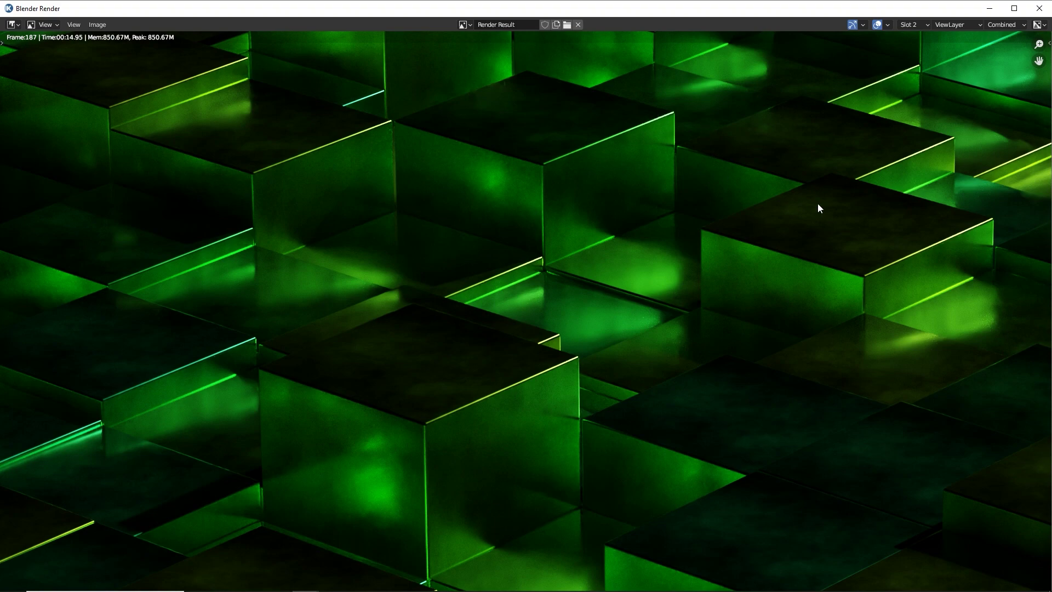
Step: Examine the reflections and roughness texture across the cubes in the new render up close, then minimize the render window
middle_drag(791, 202, 466, 313)
scroll(656, 203, up, 3)
scroll(469, 315, down, 1)
middle_drag(542, 275, 498, 305)
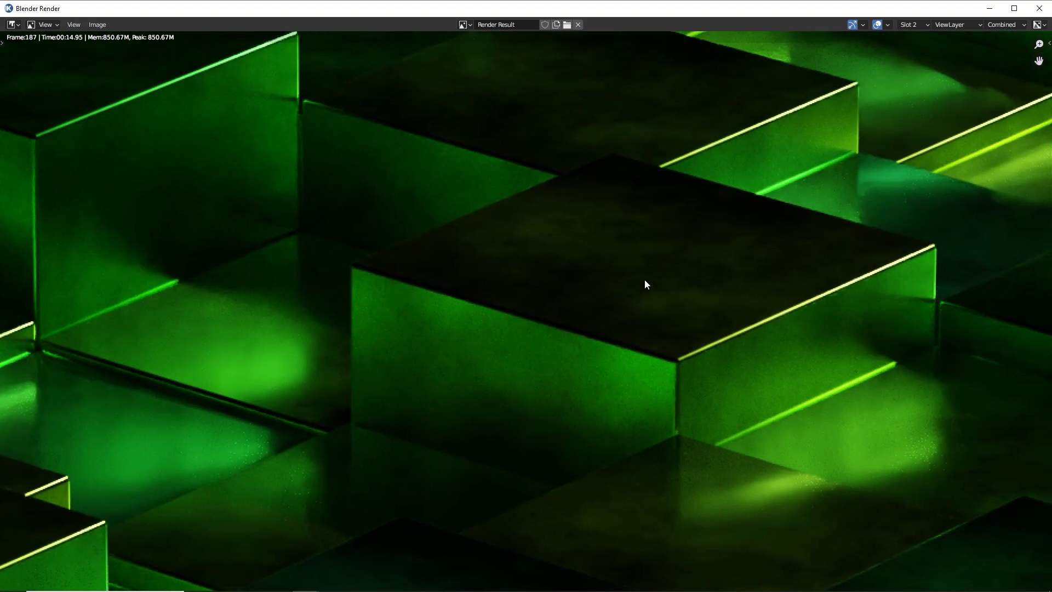
middle_drag(653, 303, 657, 185)
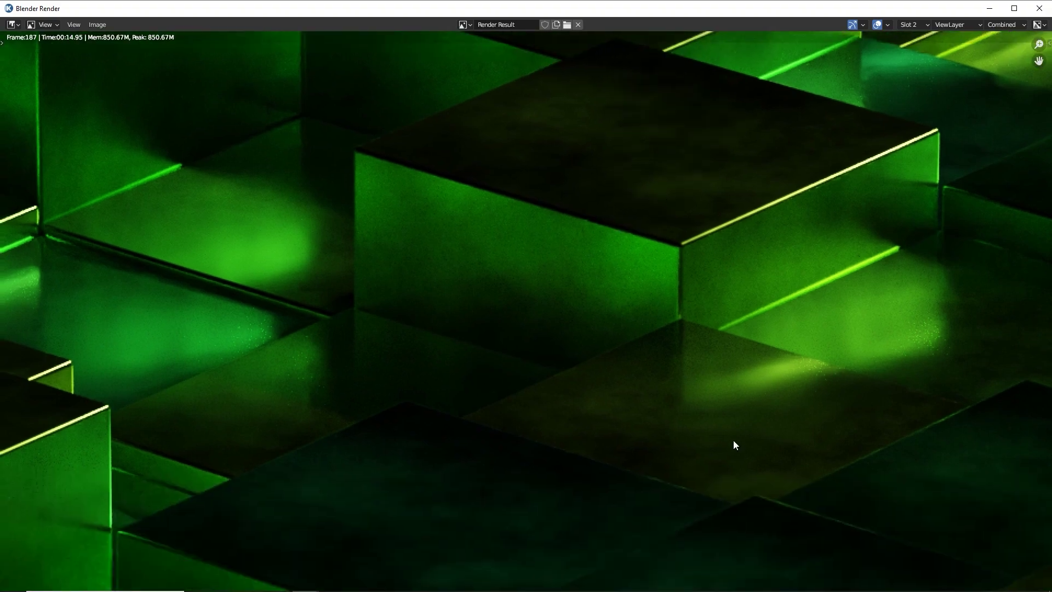
middle_drag(415, 388, 478, 277)
middle_drag(627, 374, 434, 307)
middle_drag(503, 328, 641, 156)
middle_drag(364, 350, 860, 556)
middle_drag(313, 248, 545, 416)
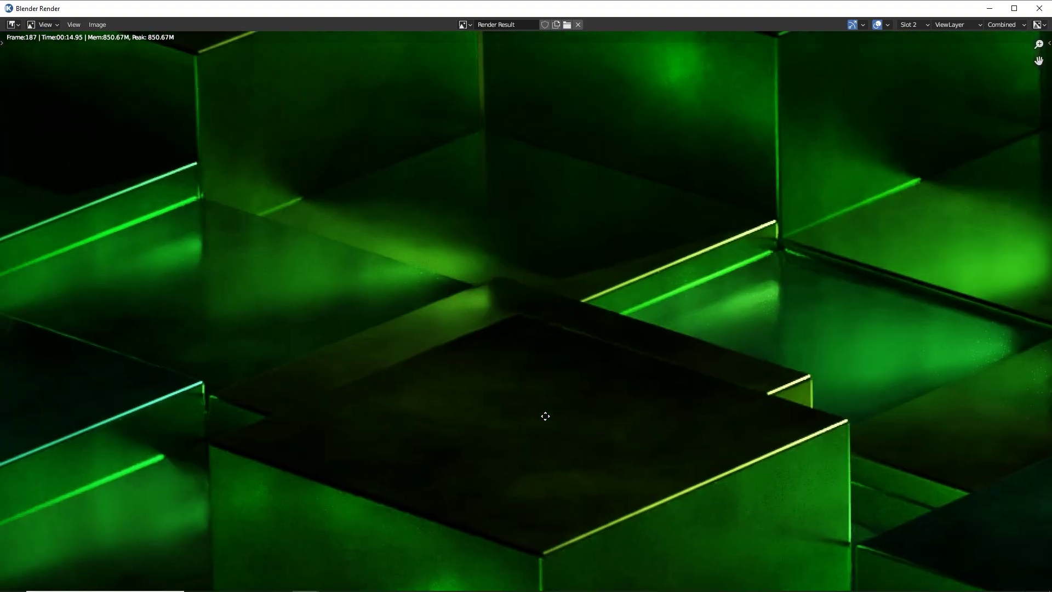
middle_drag(473, 186, 685, 318)
middle_drag(680, 393, 564, 99)
middle_drag(635, 343, 571, 181)
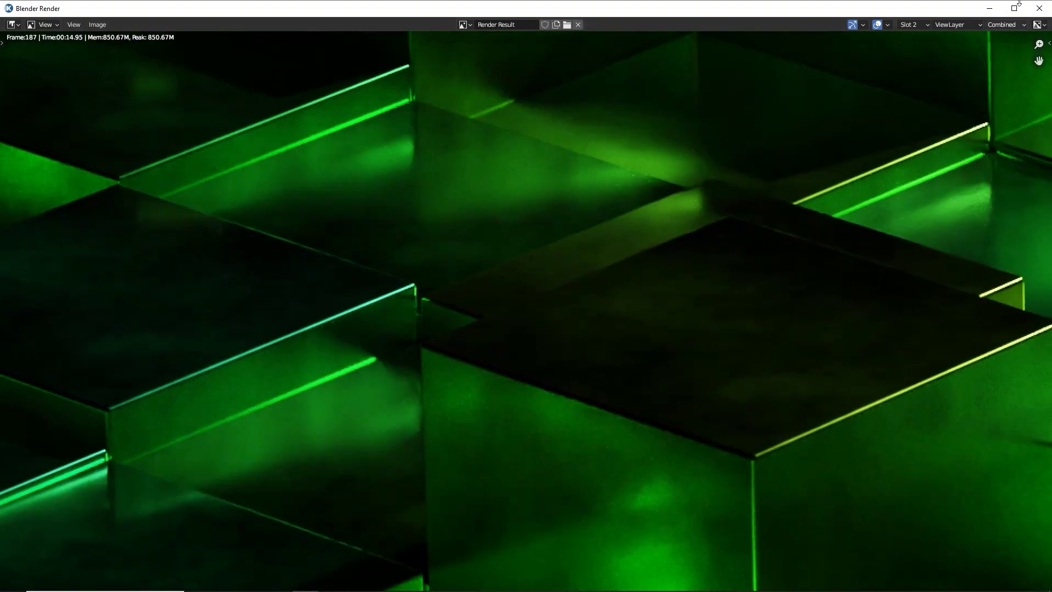
click(990, 10)
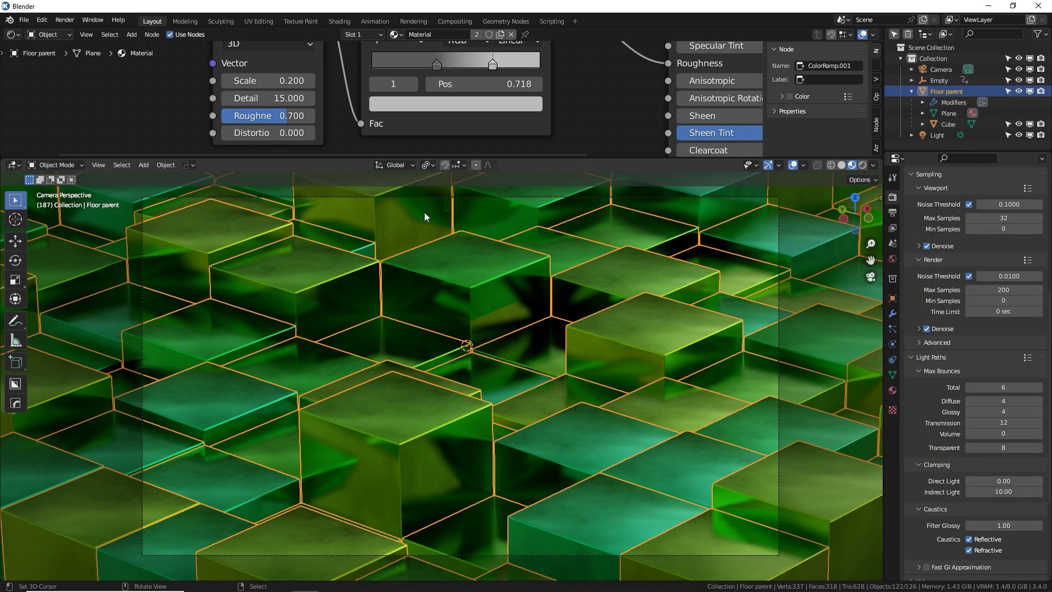
Step: Add Texture Coordinate and Mapping nodes in front of the roughness Noise Texture using Node Wrangler
drag(490, 155, 528, 350)
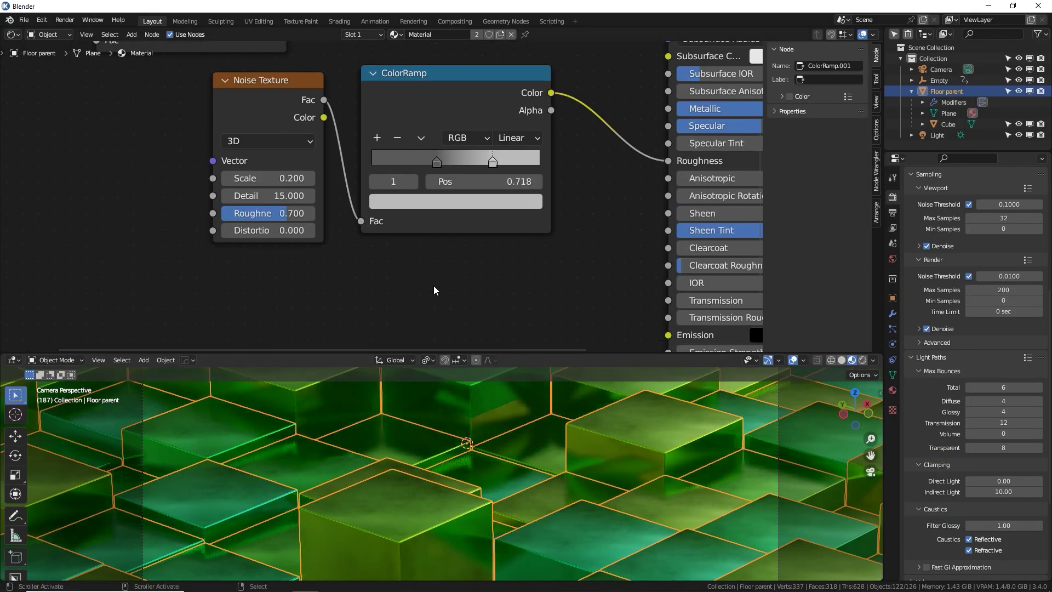
scroll(471, 278, down, 1)
scroll(471, 279, down, 8)
drag(423, 272, 539, 296)
middle_drag(427, 221, 495, 258)
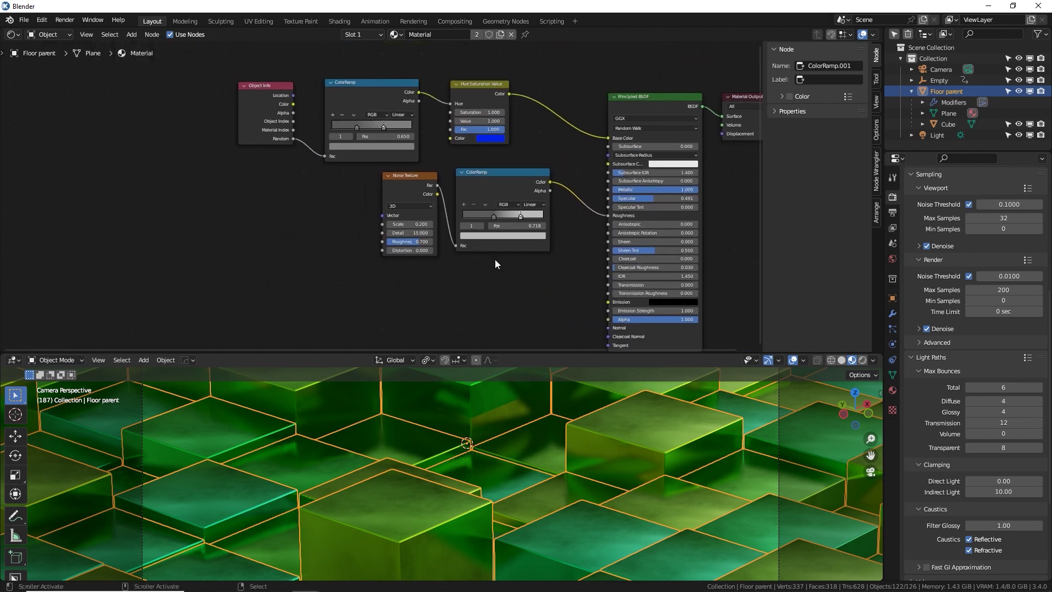
click(421, 191)
scroll(458, 196, up, 4)
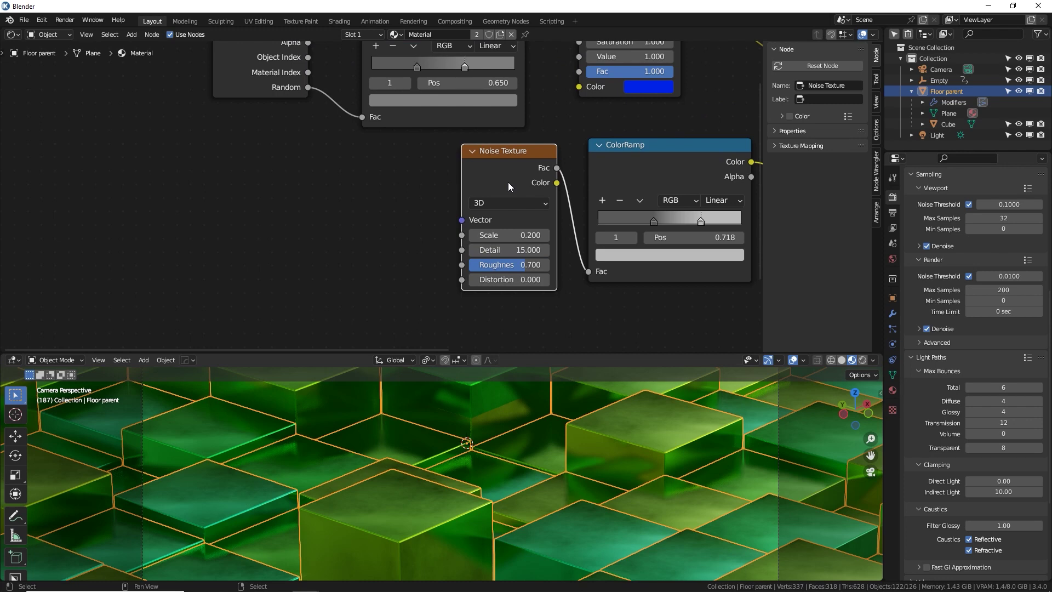
key(ctrl+t)
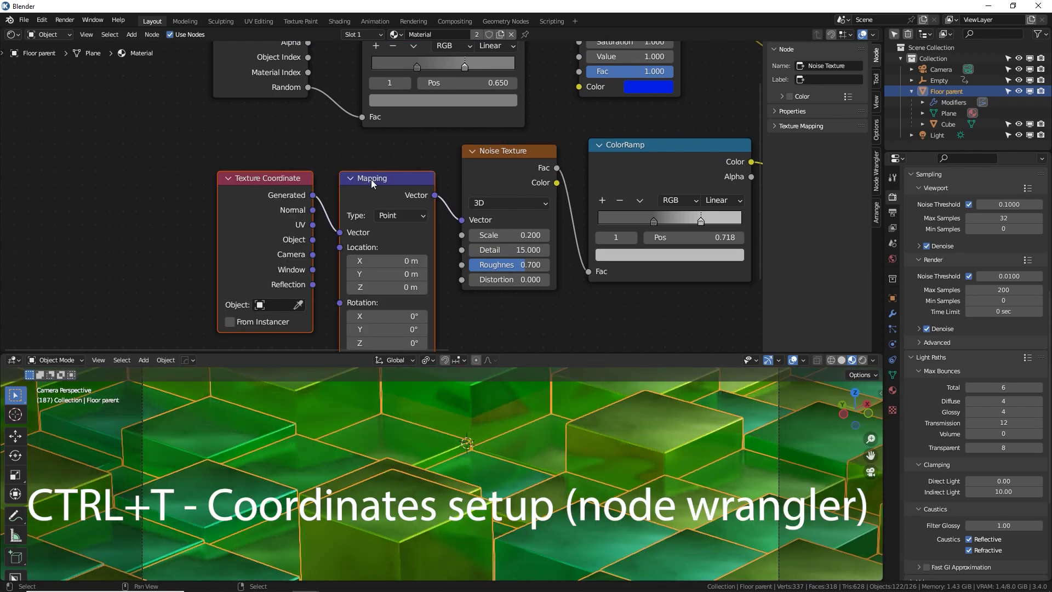
middle_drag(281, 137, 255, 103)
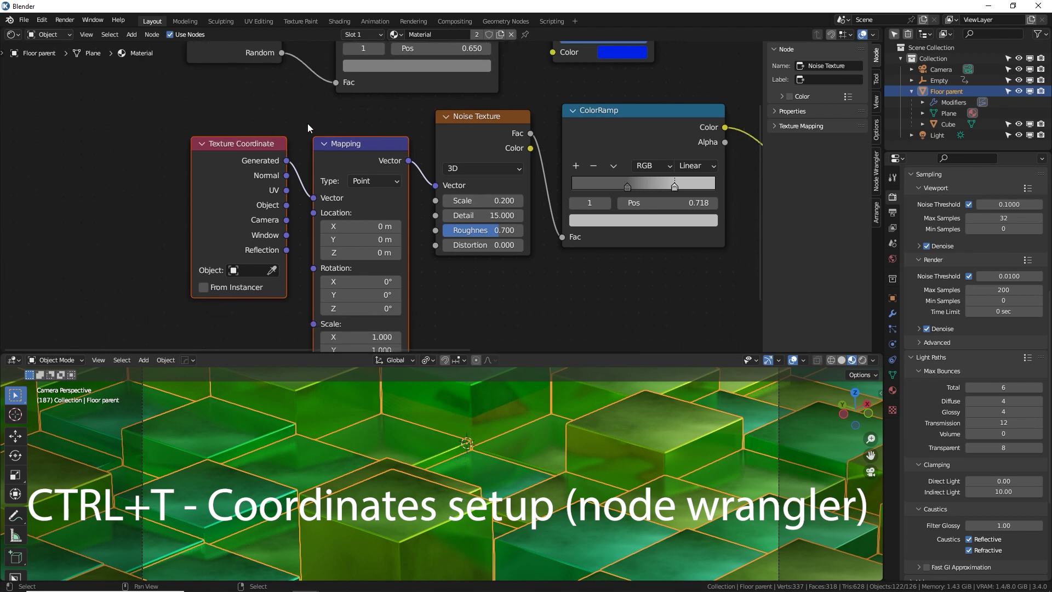
Step: Connect the Object Info node's Random output to the Mapping node's Location input
click(374, 156)
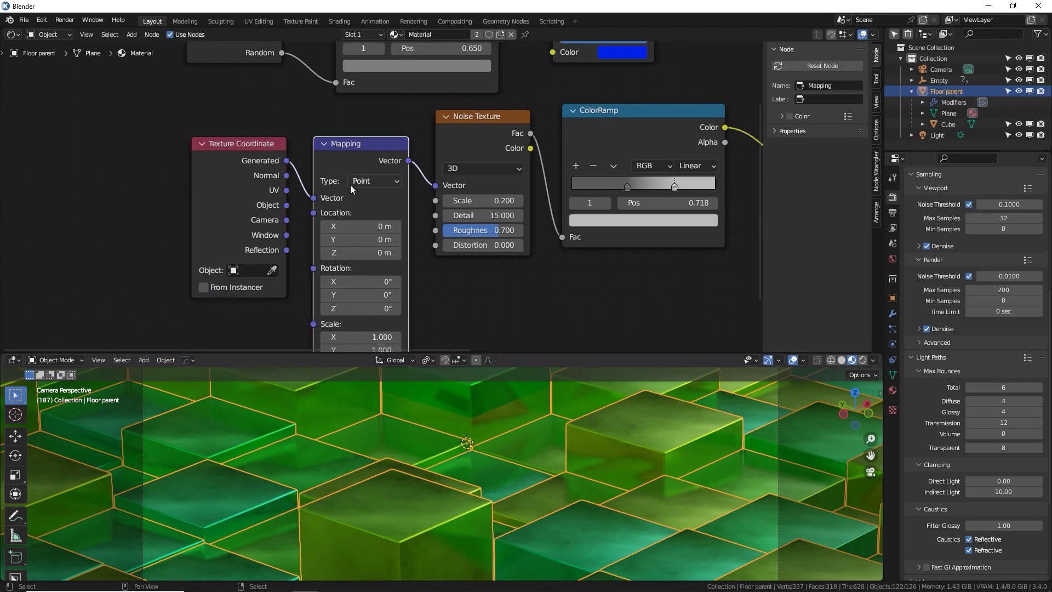
middle_drag(393, 183, 449, 270)
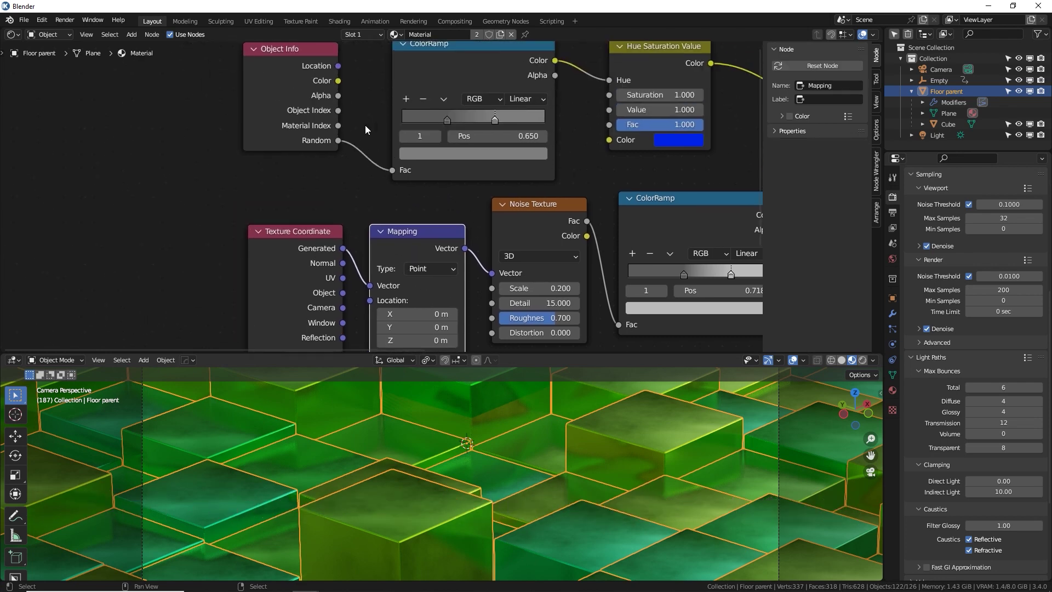
drag(340, 140, 382, 276)
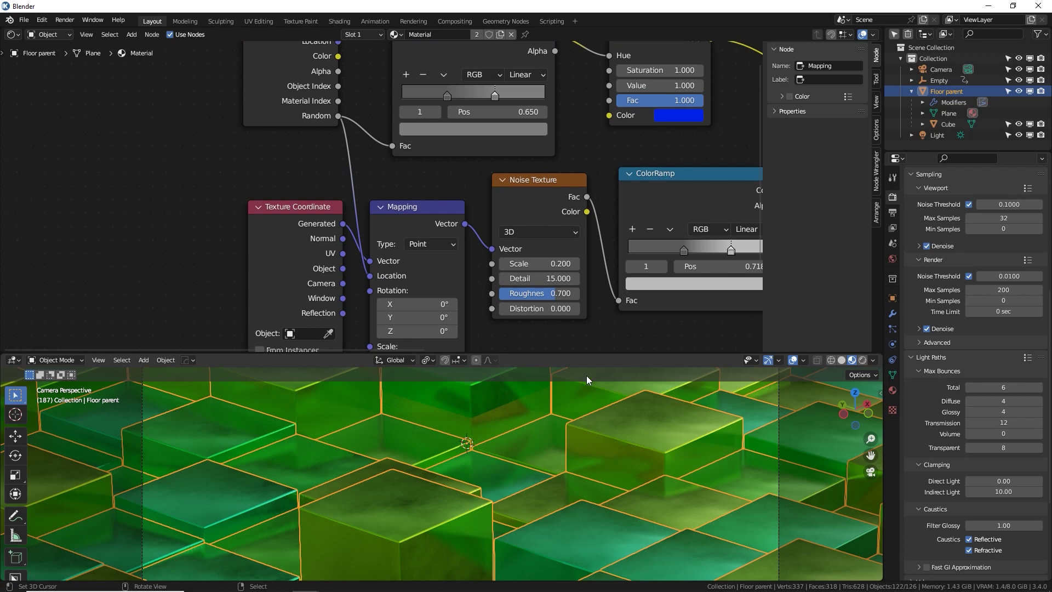
drag(608, 353, 581, 139)
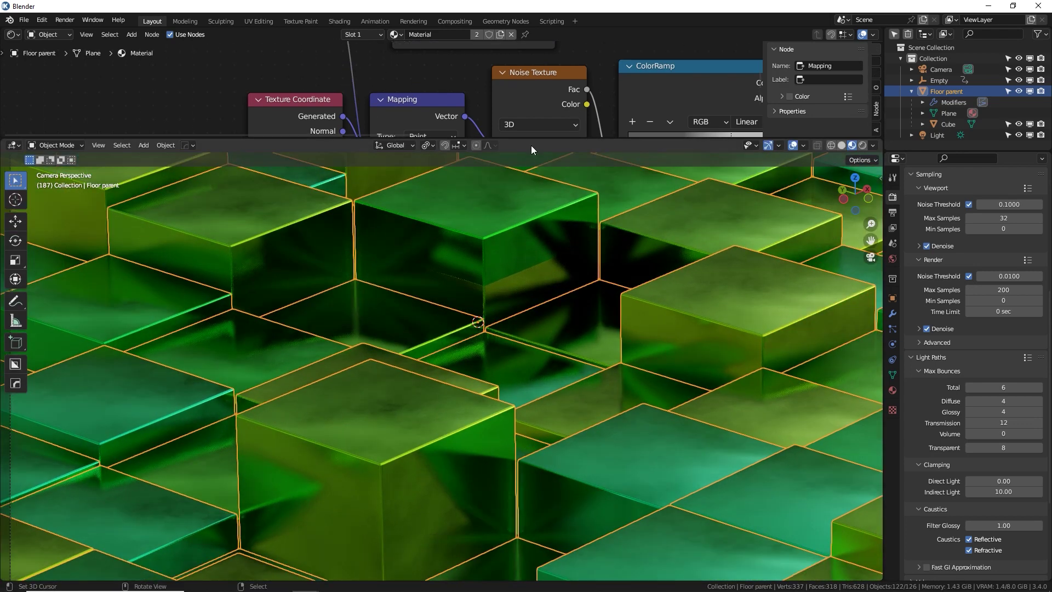
Step: Preview the roughness ColorRamp's output directly on the cubes and look over the material's node tree
middle_drag(548, 96, 496, 98)
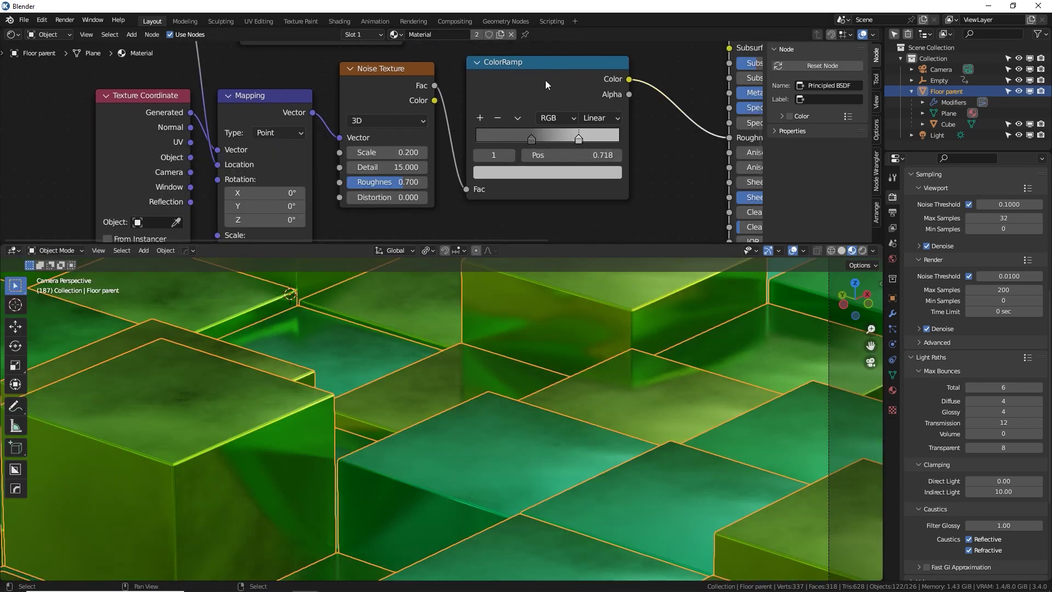
ctrl+shift+click(545, 80)
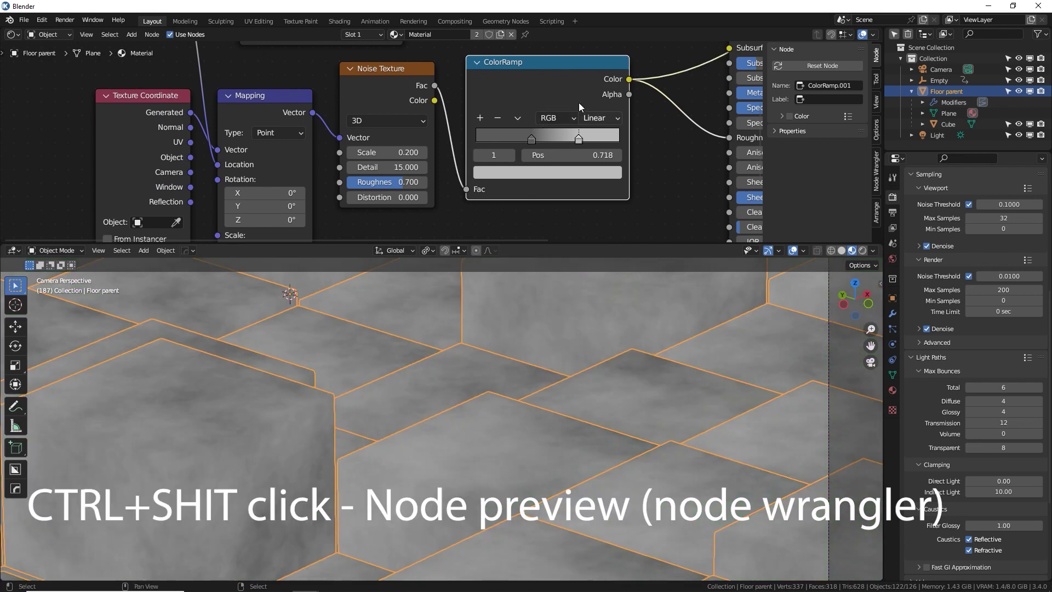
drag(588, 92, 584, 93)
middle_drag(587, 92, 359, 154)
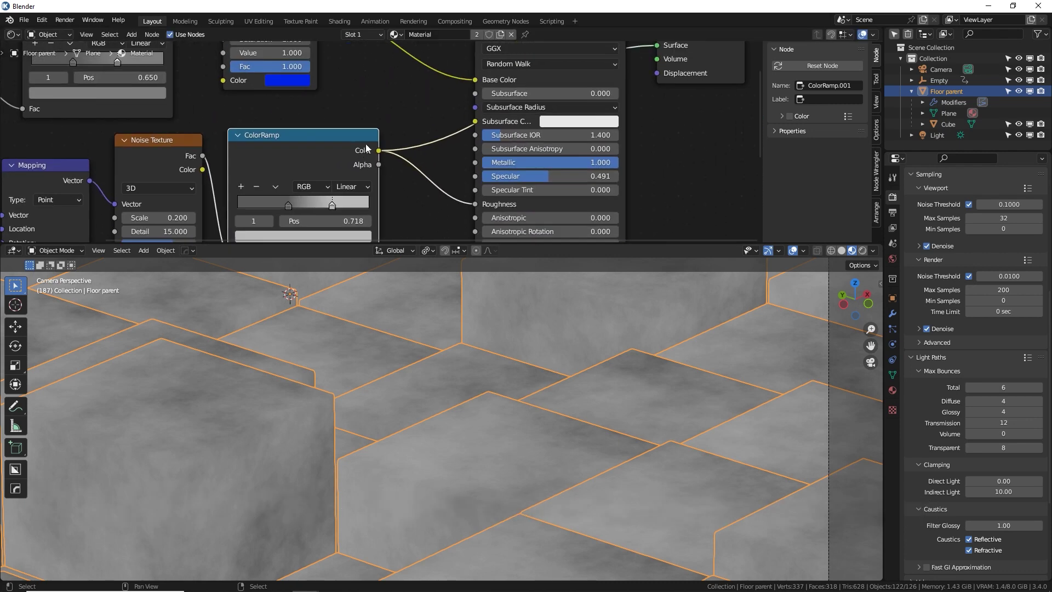
scroll(379, 141, down, 9)
middle_drag(382, 112, 391, 134)
drag(478, 111, 474, 89)
middle_drag(400, 140, 486, 92)
scroll(453, 126, up, 4)
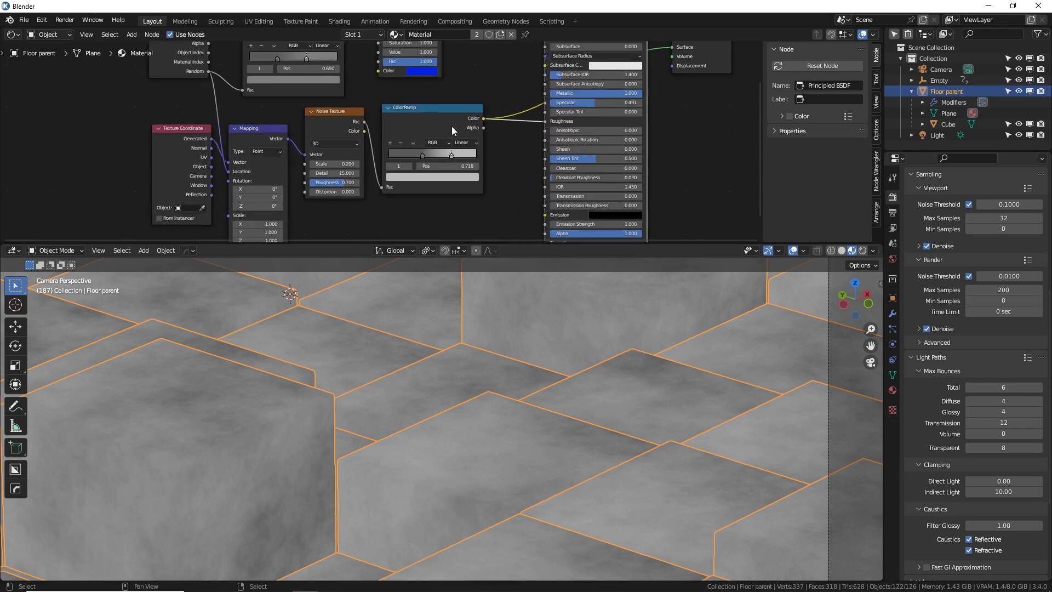
Step: Move the roughness ColorRamp's dark stop to 0.482, deselect everything and inspect the noise pattern across the cubes from above
drag(423, 156, 434, 157)
scroll(433, 319, down, 3)
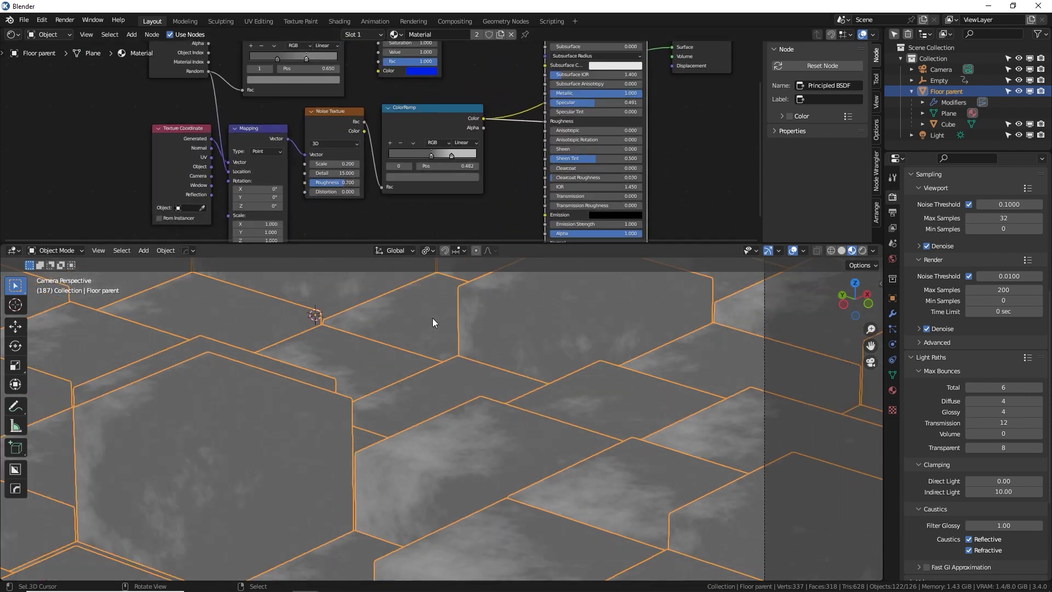
middle_drag(433, 320, 488, 383)
scroll(463, 446, up, 4)
key(alt+a)
key(KP_7)
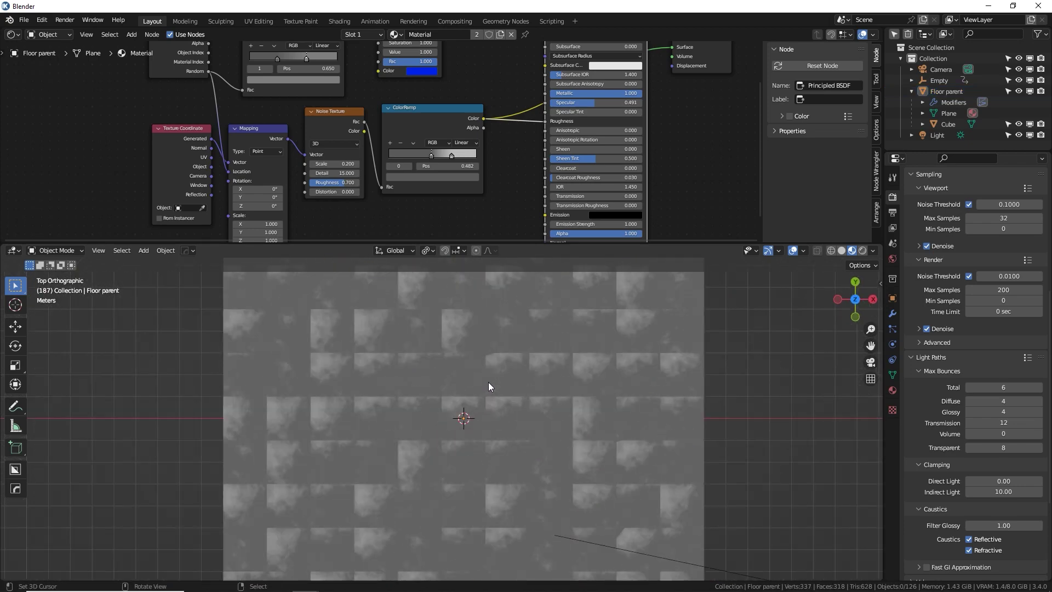
scroll(493, 382, up, 3)
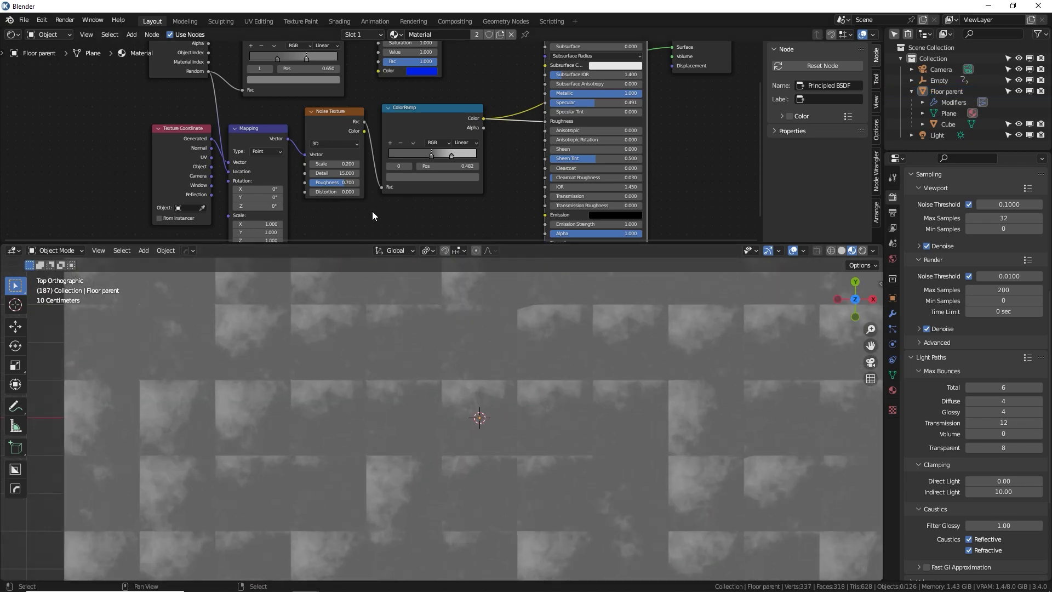
Step: Move the Texture Coordinate node away from the Mapping node to make room between them
middle_drag(373, 211, 557, 195)
middle_drag(404, 95, 417, 173)
scroll(418, 172, up, 3)
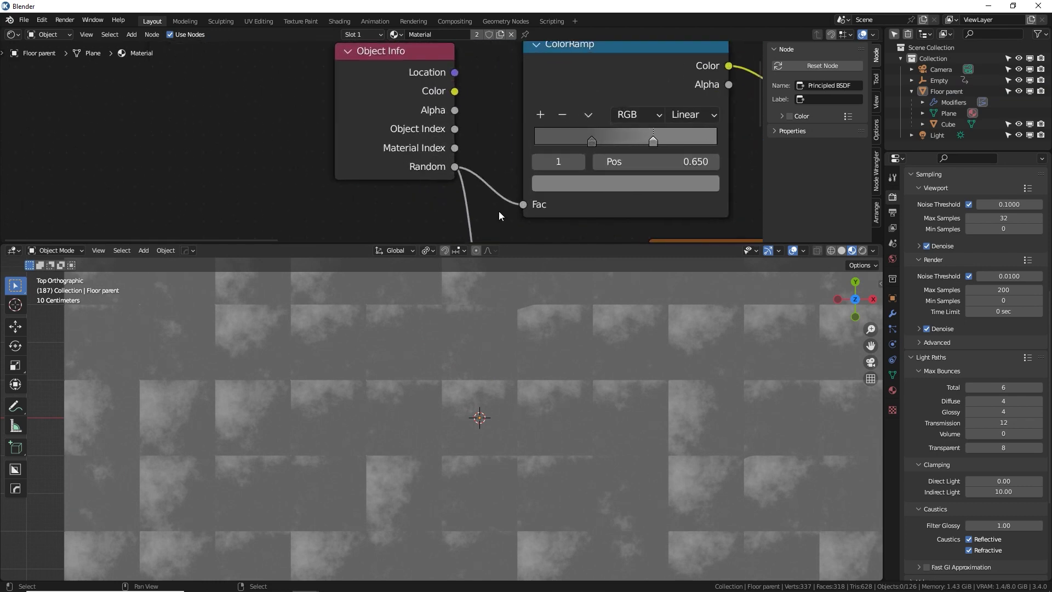
middle_drag(485, 169, 421, 43)
drag(355, 107, 266, 144)
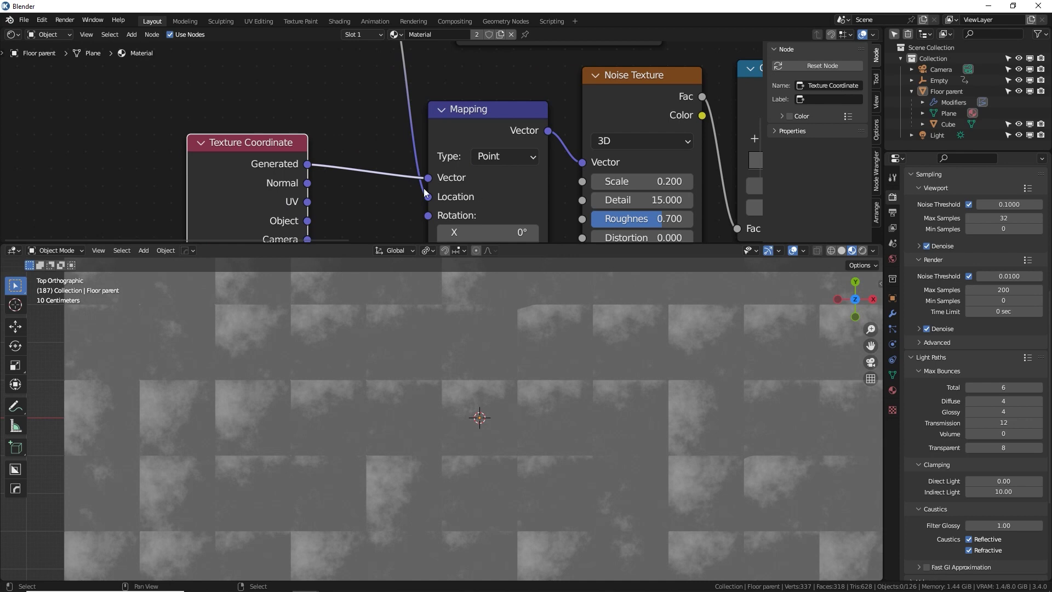
middle_drag(404, 196, 436, 197)
Step: Insert a Vector Math node on the link between Object Info's Random output and Mapping's Location input
key(shift+a)
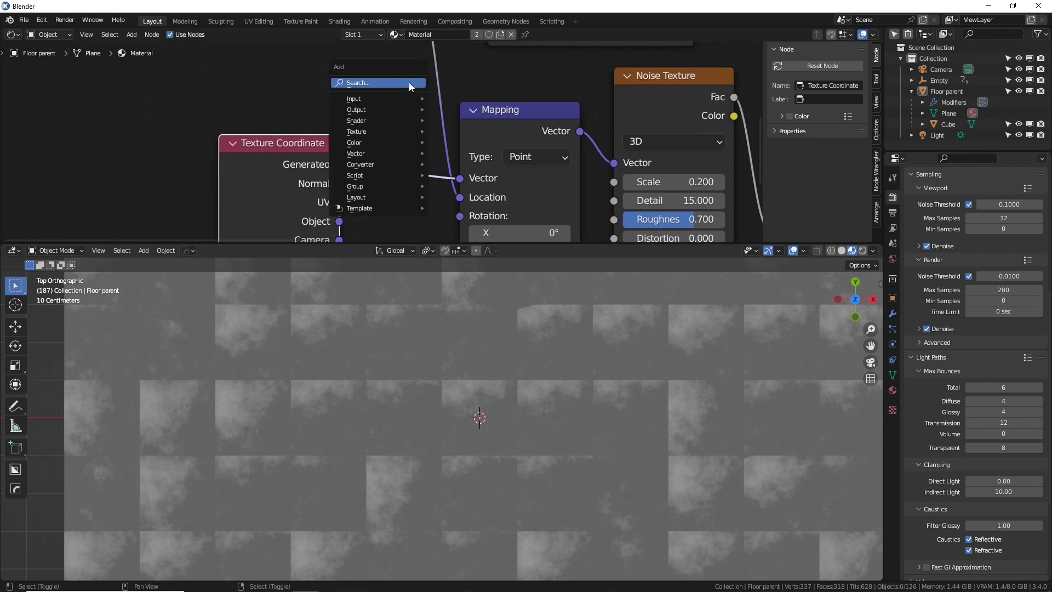
click(408, 82)
text(vectr)
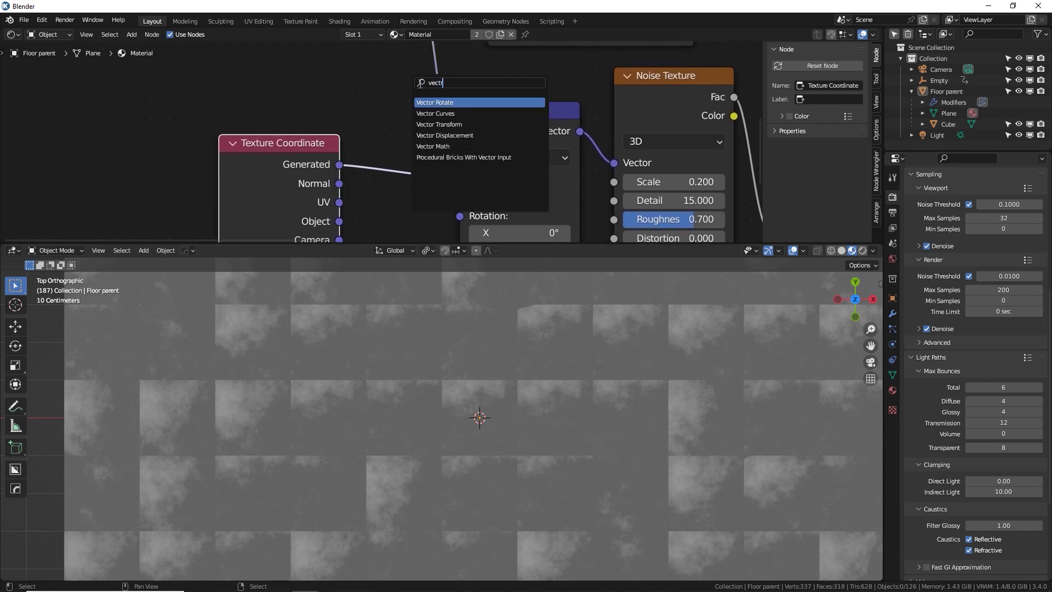
key(Down)
key(Down)
key(Down)
key(Down)
key(Return)
click(526, 138)
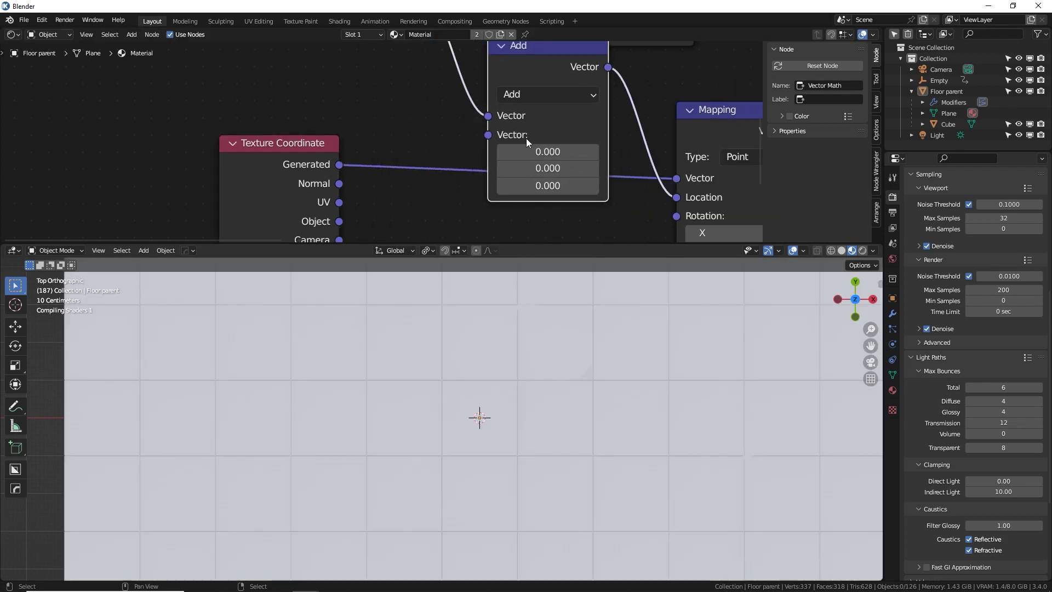
Step: Spread the Object Info and Vector Math nodes apart so their connections are readable
scroll(547, 129, down, 4)
middle_drag(534, 124, 522, 161)
drag(336, 82, 165, 83)
drag(467, 141, 438, 159)
scroll(463, 149, up, 3)
Step: Switch the Vector Math operation to Multiply and set all three vector values to 10
click(469, 153)
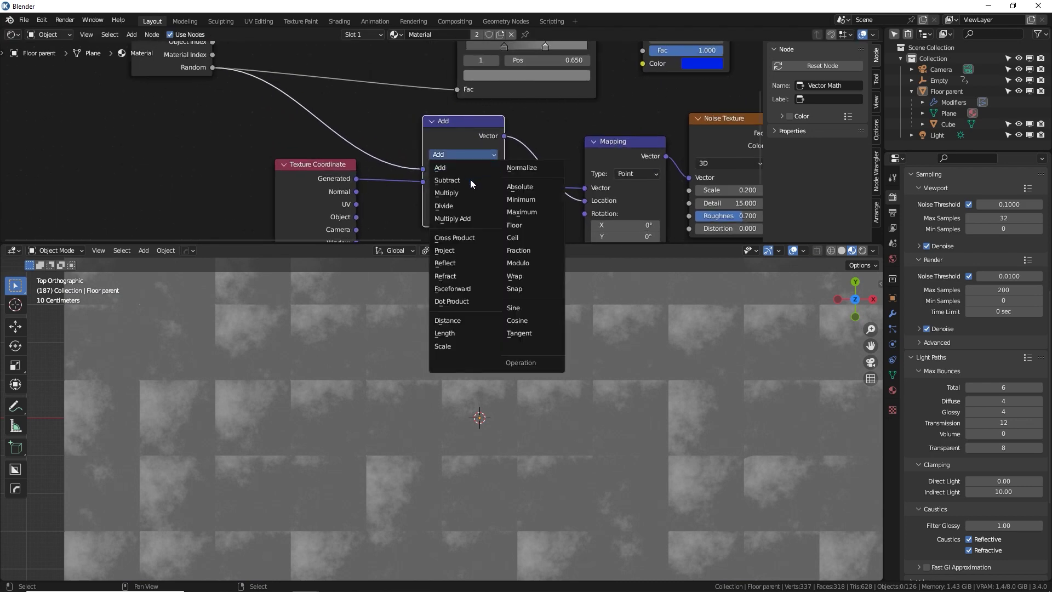
click(465, 192)
click(468, 193)
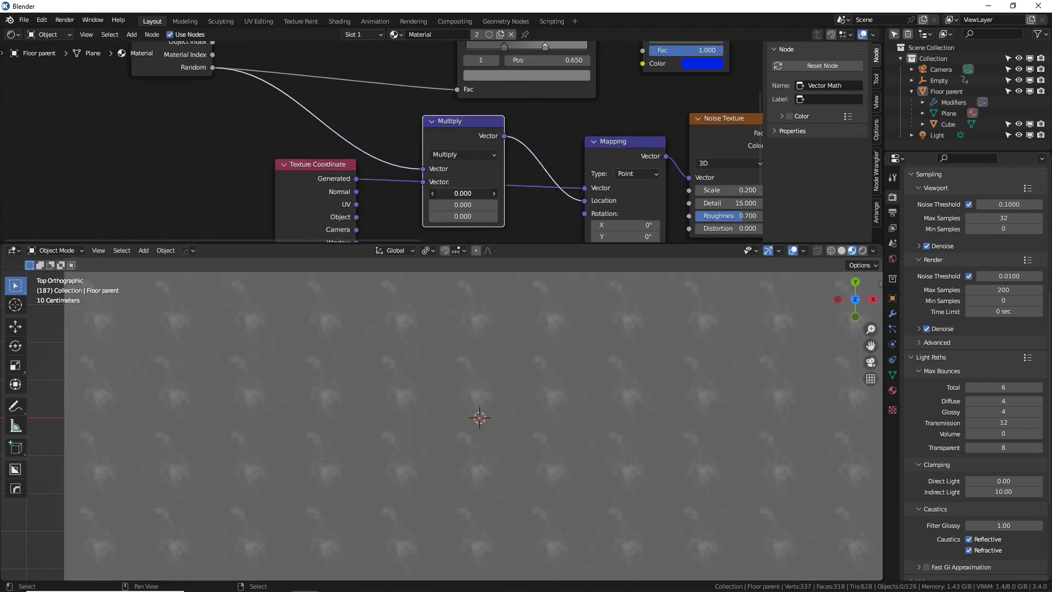
key(Return)
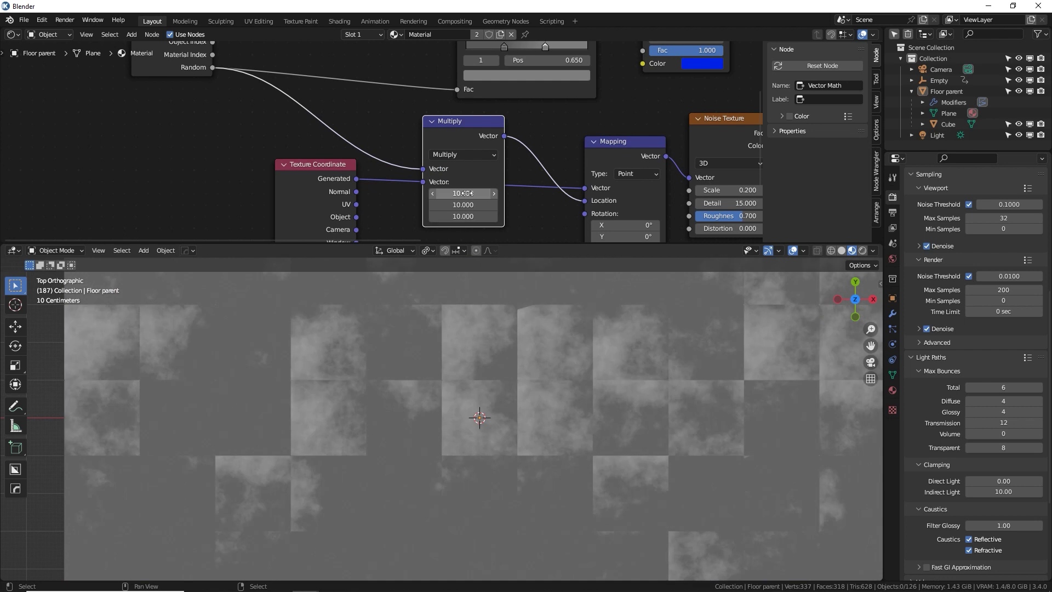
Step: Inspect the noise variation across the floor and move the roughness ColorRamp's dark stop to 0.336
scroll(575, 378, down, 2)
shift+middle_drag(632, 409, 662, 521)
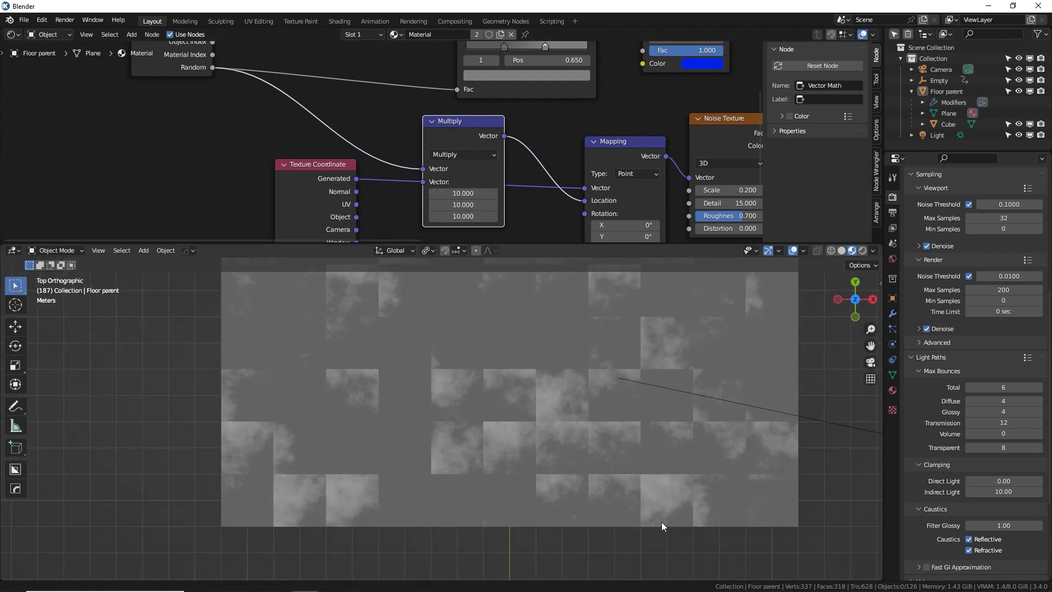
shift+middle_drag(503, 452, 480, 537)
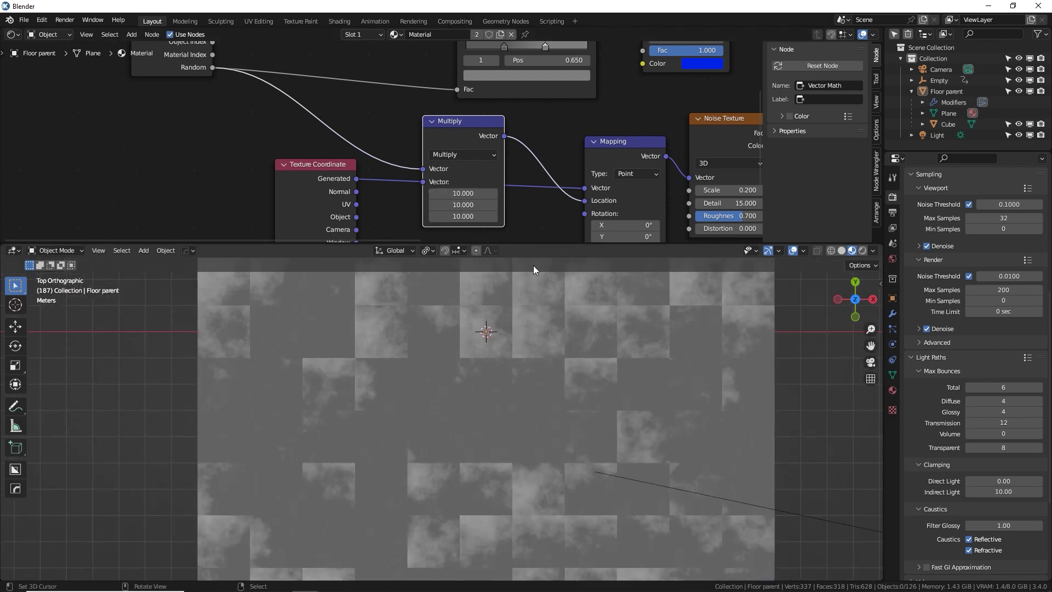
middle_drag(546, 198, 376, 176)
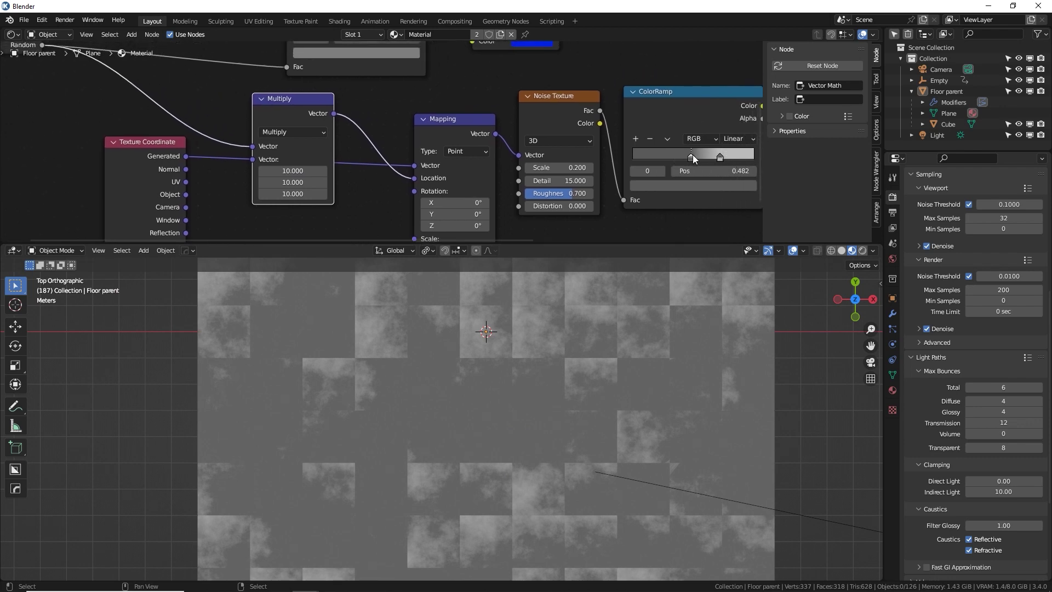
mouse_move(692, 156)
mouse_down()
mouse_move(661, 152)
mouse_move(674, 155)
mouse_up()
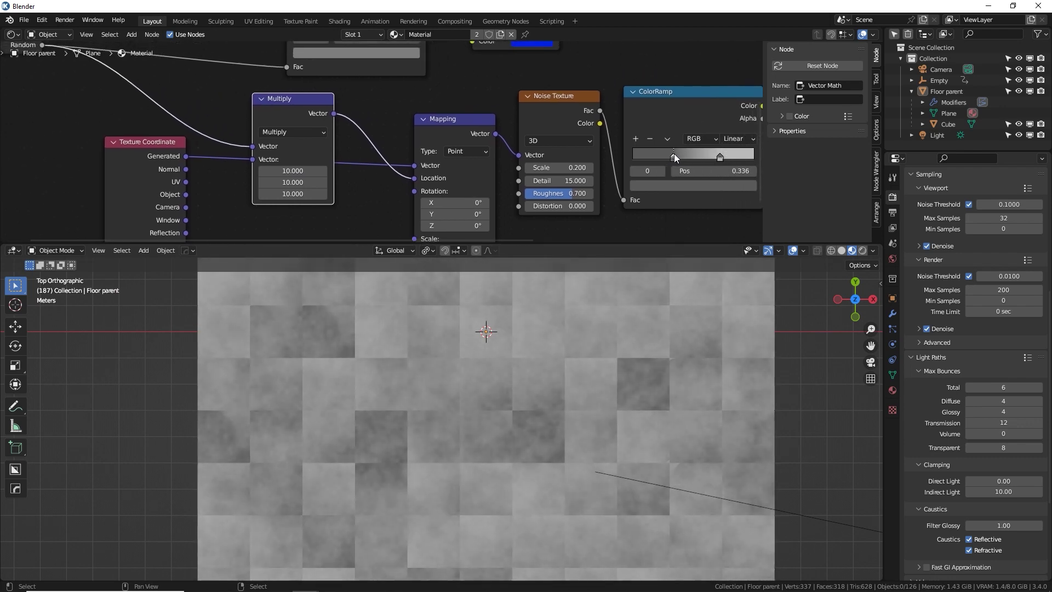
Step: Reposition the Object Info and Multiply nodes to tidy the layout before the Mapping node
middle_drag(357, 122, 572, 194)
drag(246, 98, 276, 100)
middle_drag(414, 159, 345, 94)
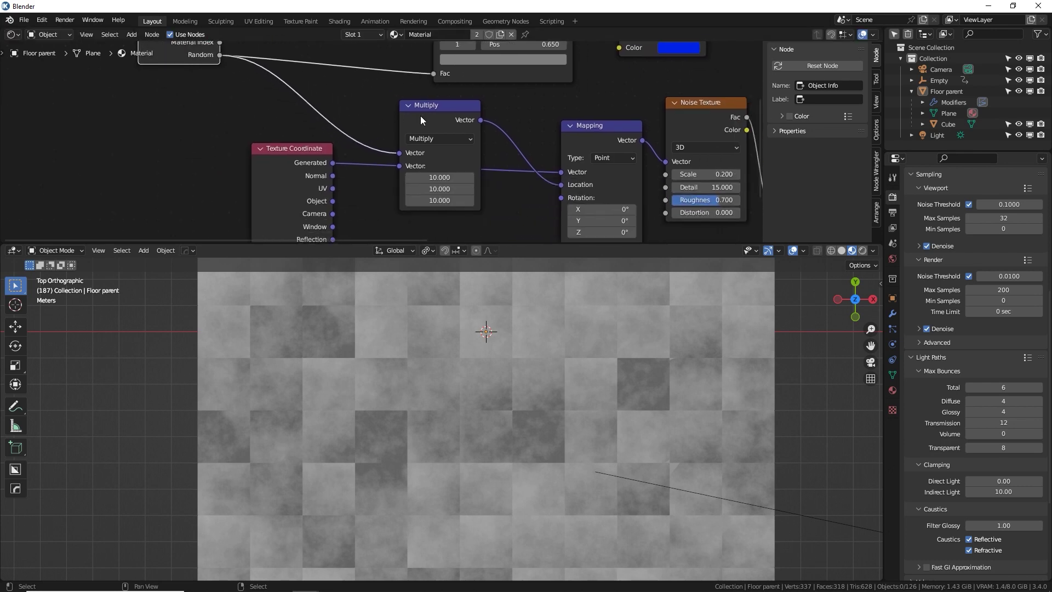
drag(421, 120, 393, 118)
Step: Set all three vector values of the Multiply node to 50
middle_drag(430, 163, 353, 137)
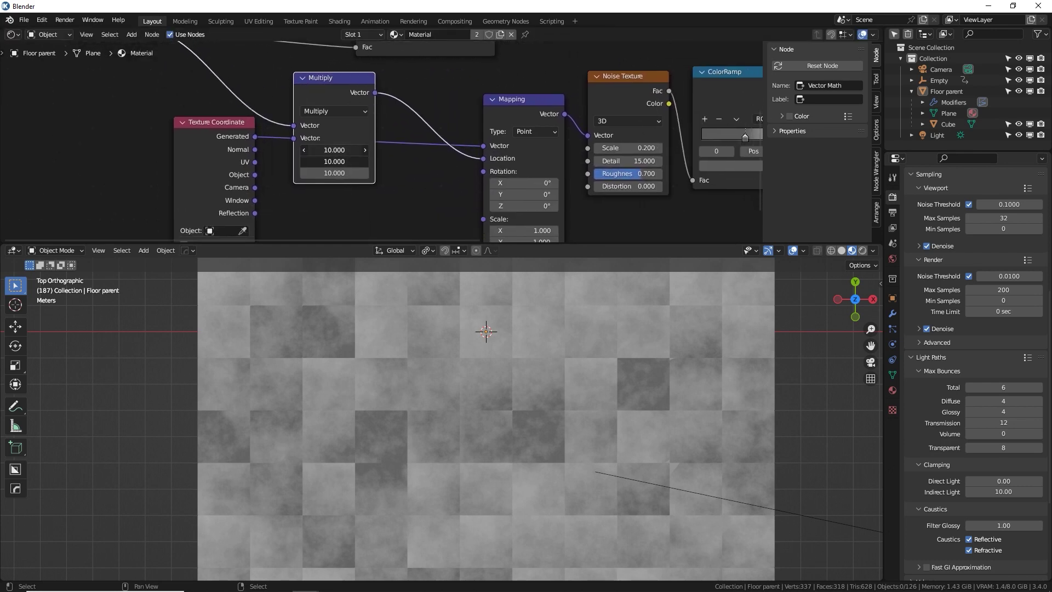
drag(335, 150, 334, 173)
text(50)
key(Return)
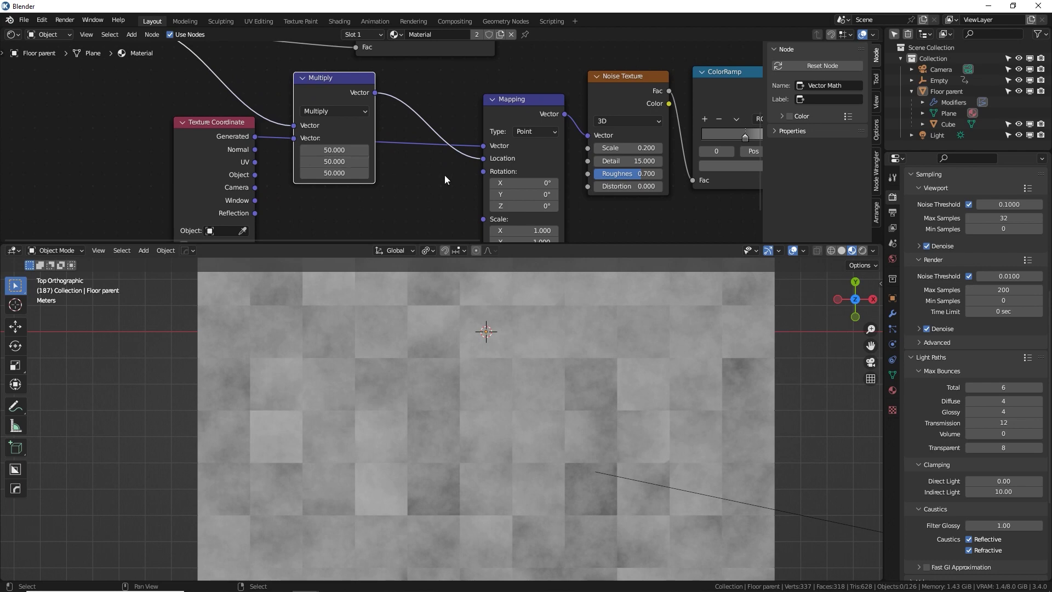
Step: Place the Multiply node below the link running from Texture Coordinate to Mapping, clear of the other connections
middle_drag(445, 175, 445, 175)
drag(357, 93, 387, 166)
drag(530, 114, 532, 114)
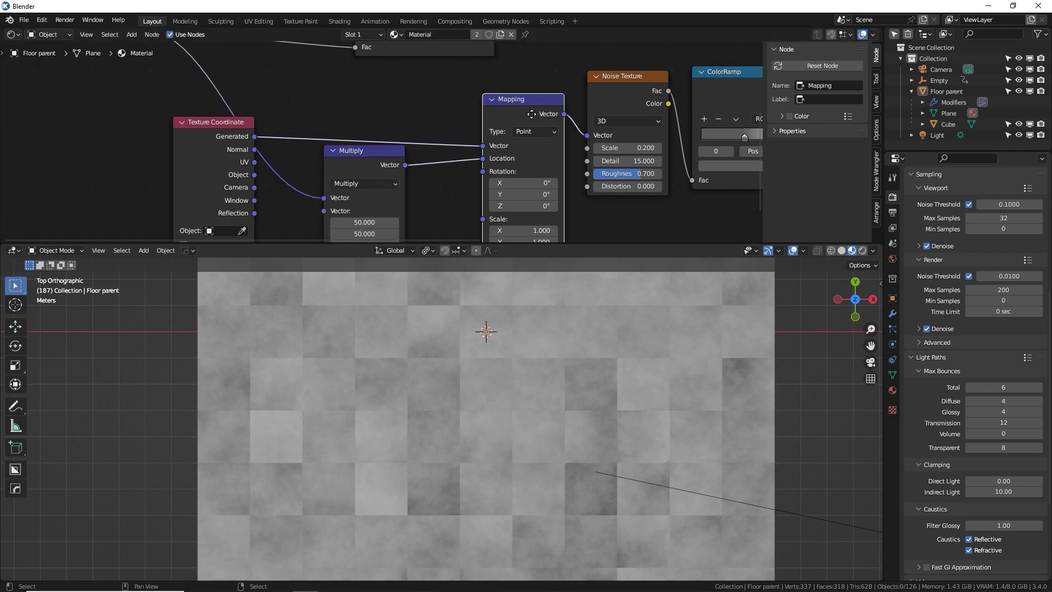
middle_drag(613, 95, 452, 109)
click(453, 110)
click(569, 112)
Step: Reconnect the Principled BSDF to the Material Output, move the output node farther away and view the shaded cubes in perspective
middle_drag(523, 395, 564, 364)
middle_drag(631, 165, 246, 164)
scroll(328, 170, down, 10)
middle_drag(337, 143, 422, 189)
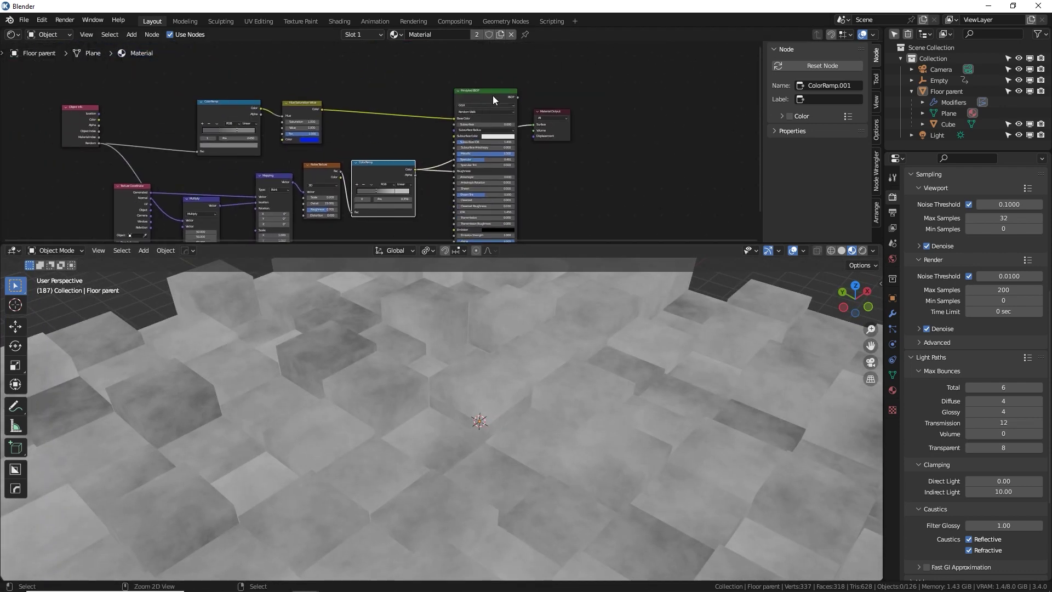
ctrl+shift+click(492, 95)
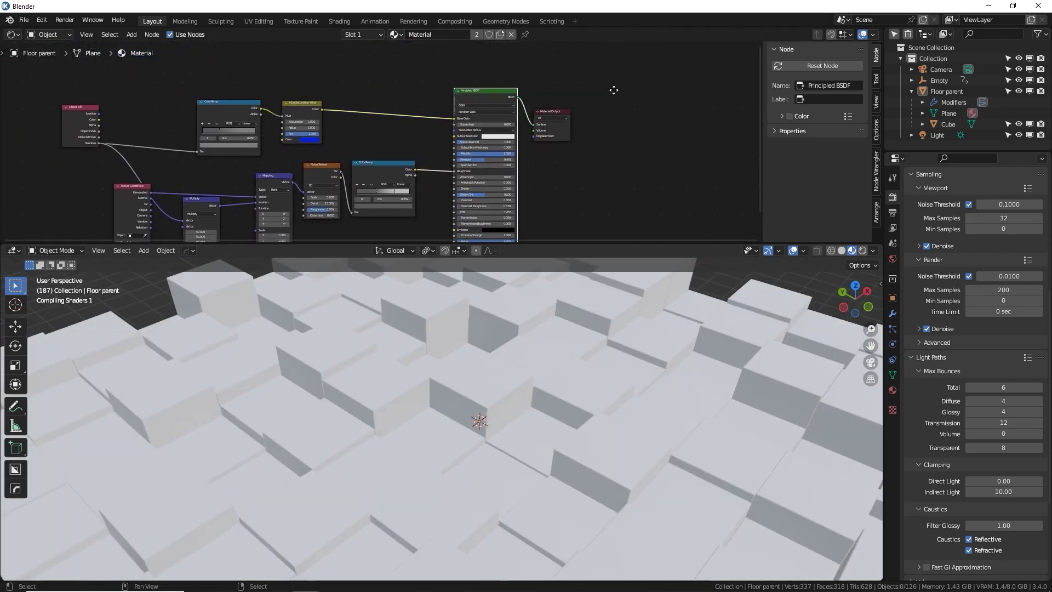
drag(613, 90, 656, 71)
middle_drag(392, 413, 507, 408)
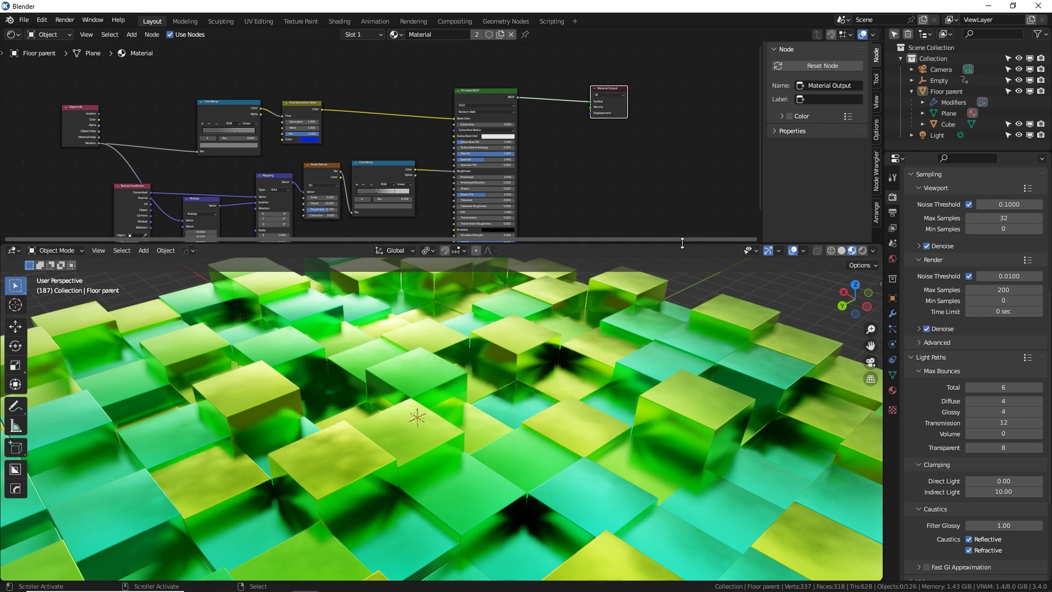
Step: Enlarge the 3D viewport over the node editor and check the camera's position relative to the floor from the top view
drag(681, 243, 697, 83)
key(KP_7)
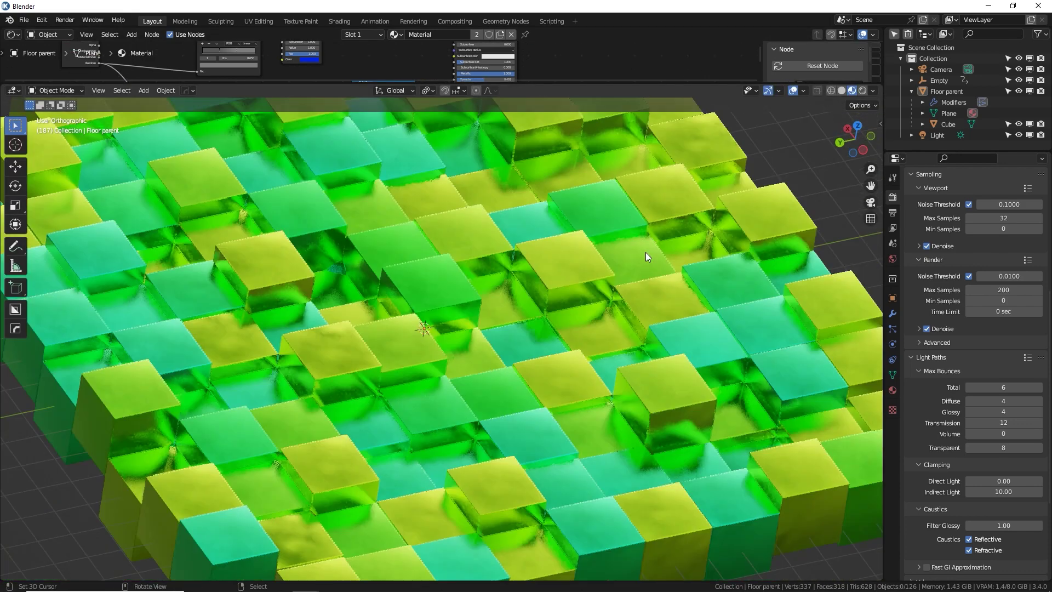
scroll(646, 256, down, 4)
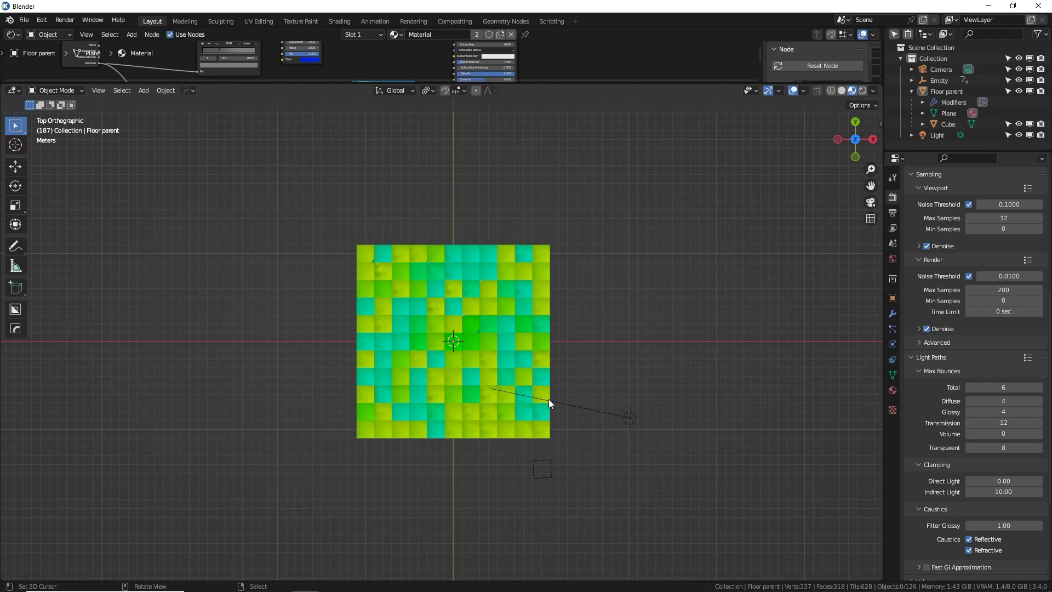
click(939, 69)
scroll(425, 364, down, 3)
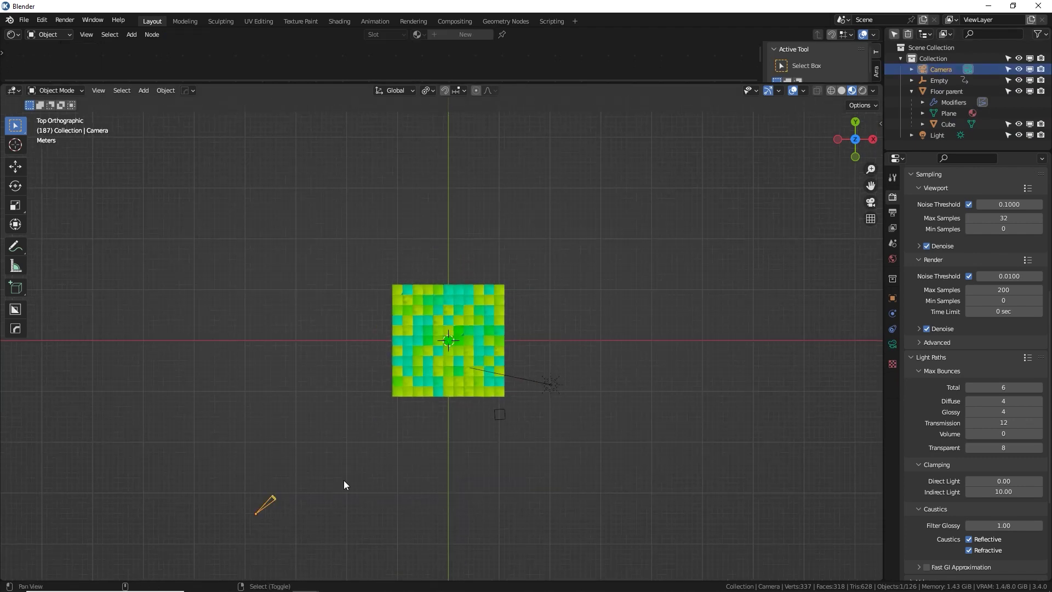
shift+middle_drag(343, 485, 440, 400)
scroll(439, 399, up, 3)
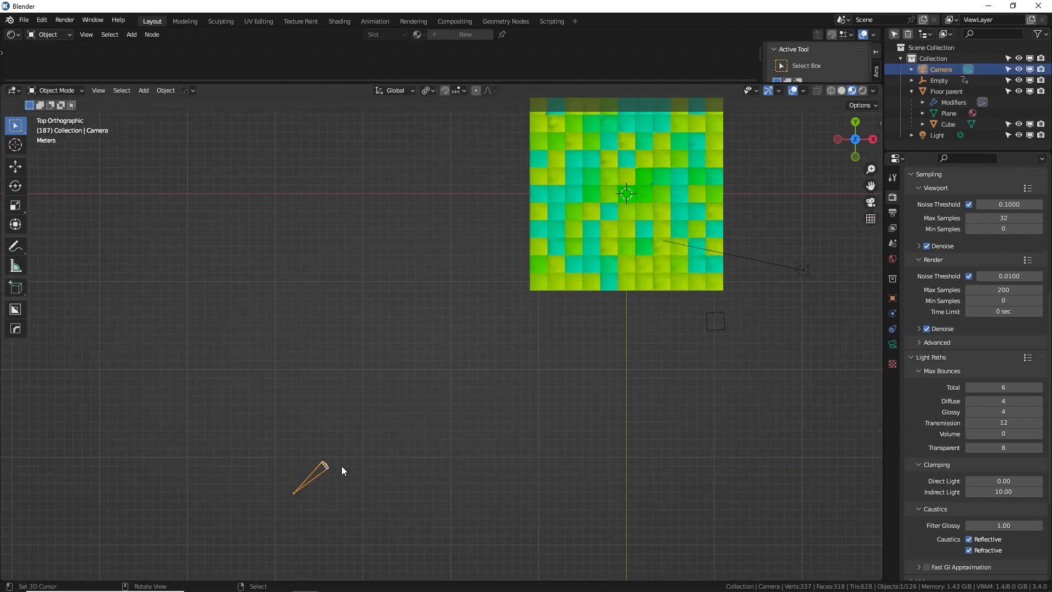
scroll(360, 458, down, 3)
shift+middle_drag(628, 290, 577, 317)
Step: Move the sun light about 27.3 m along Y, past the floor's corner, and rotate it about -55.5° in the top view
right_click(577, 317)
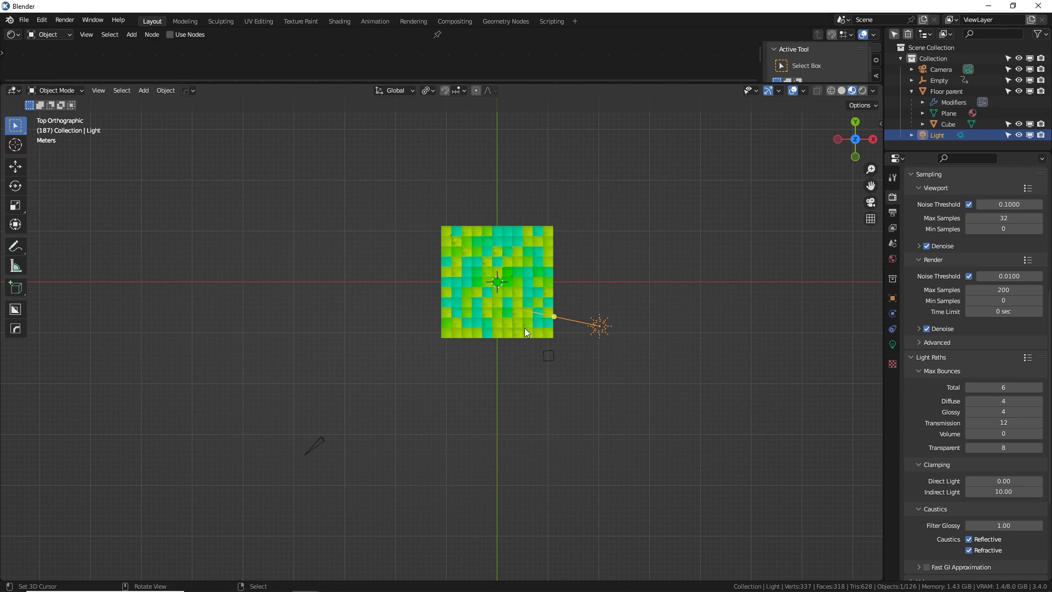
key(g)
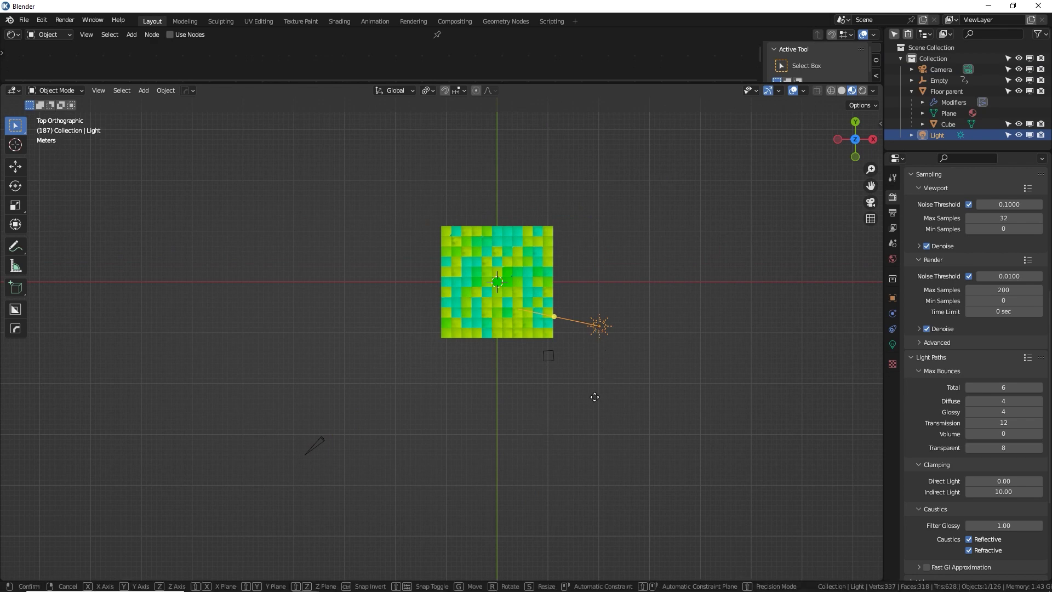
click(592, 256)
key(r)
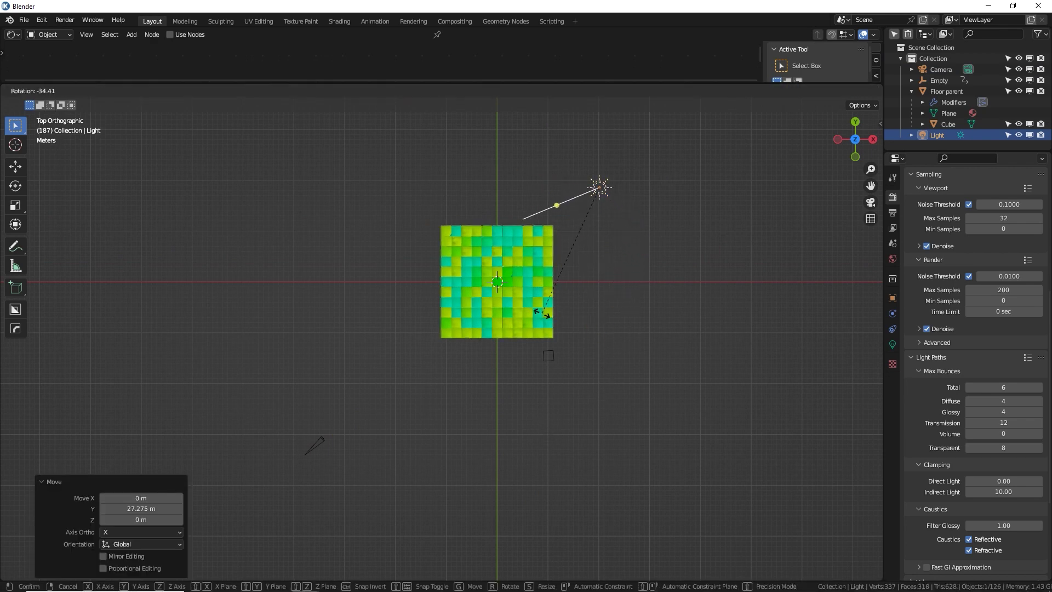
click(585, 348)
Step: Set the transform pivot point to Individual Origins and rotate the sun light about 3.6° in the top view
click(427, 91)
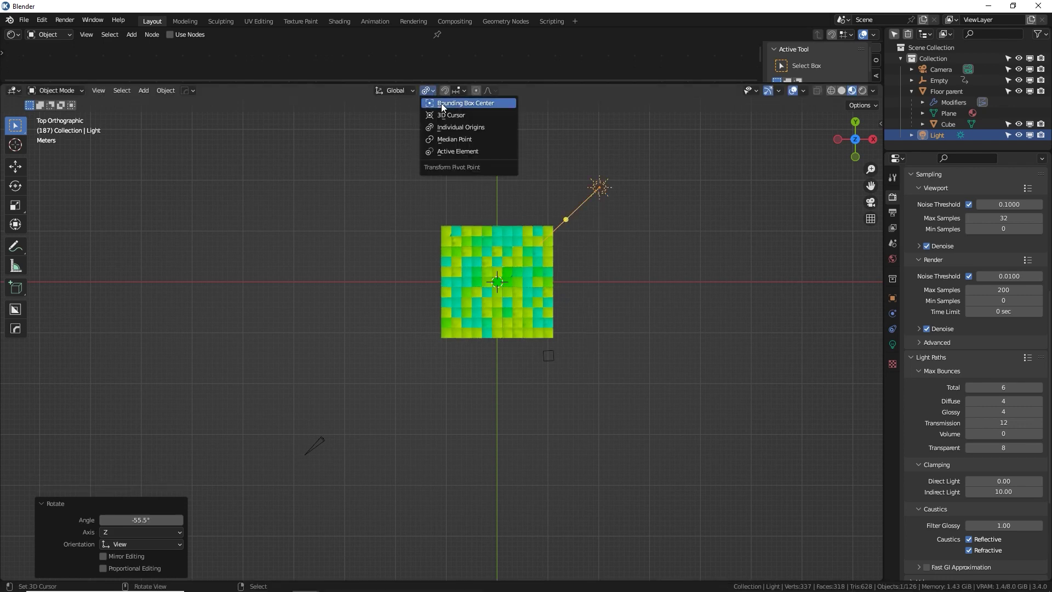
click(470, 127)
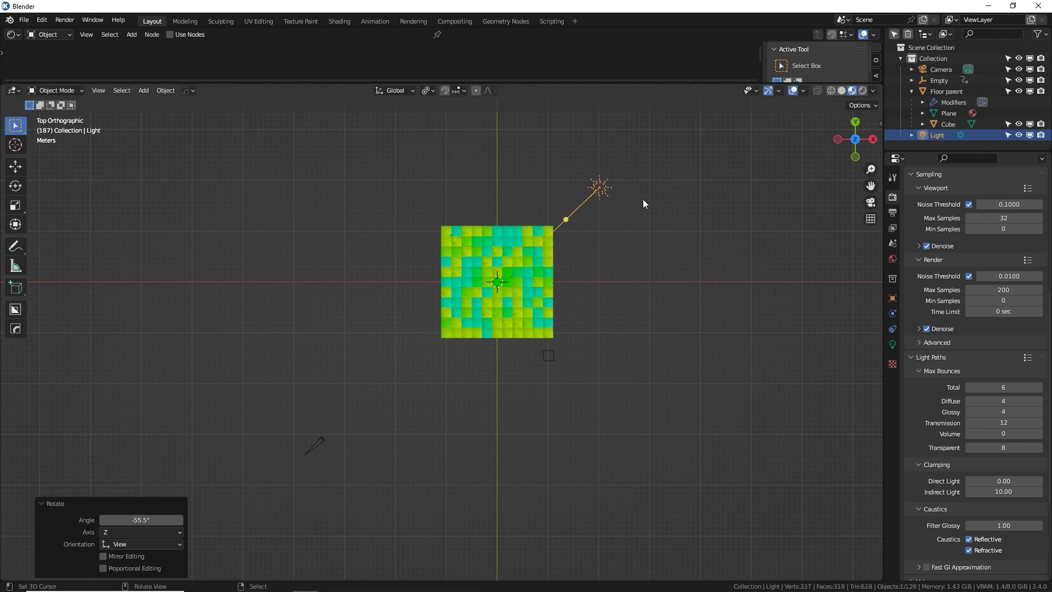
key(r)
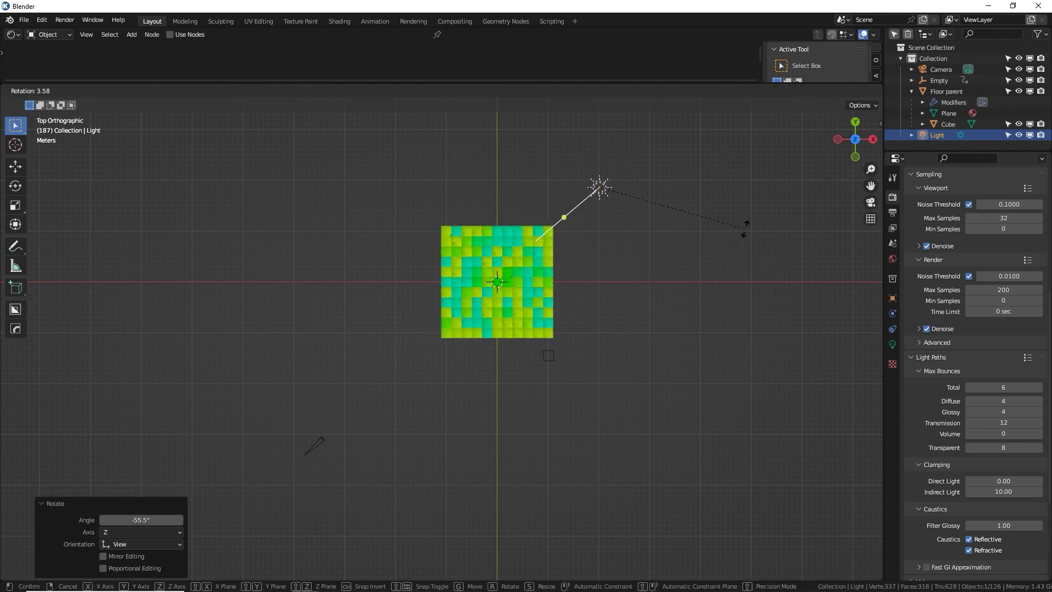
click(746, 230)
Step: From a low side view, rotate the sun light about 26.4° and move it about 5.4 m X, 5.0 m Y and -7.4 m Z
middle_drag(482, 332, 415, 222)
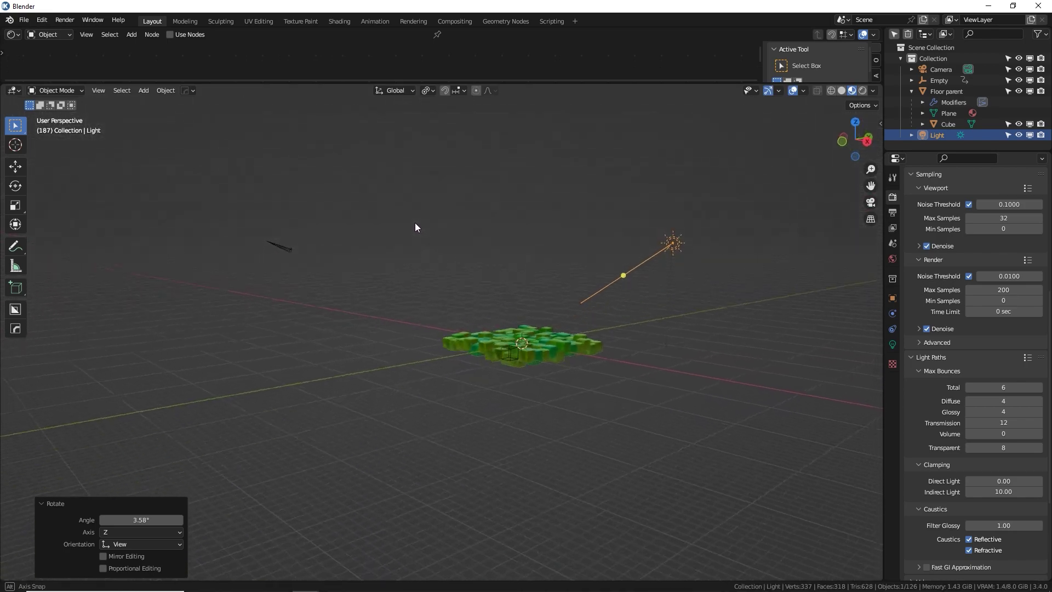
key(r)
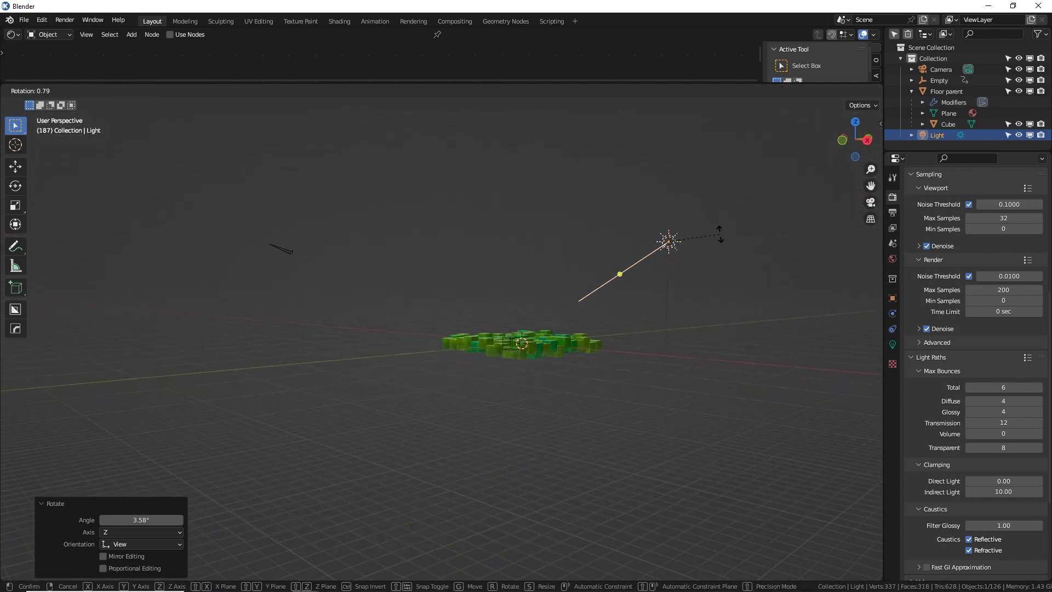
click(730, 267)
key(g)
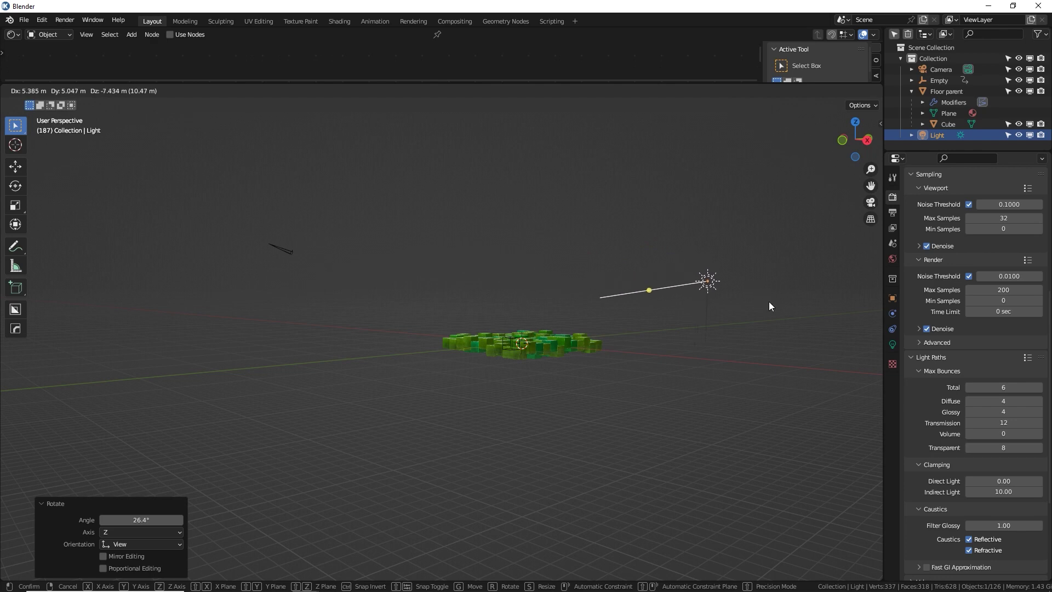
click(712, 282)
Step: Show the sun light's settings and move it across the scene by about -65.6 m X, -72.8 m Y and 0.2 m Z
click(893, 345)
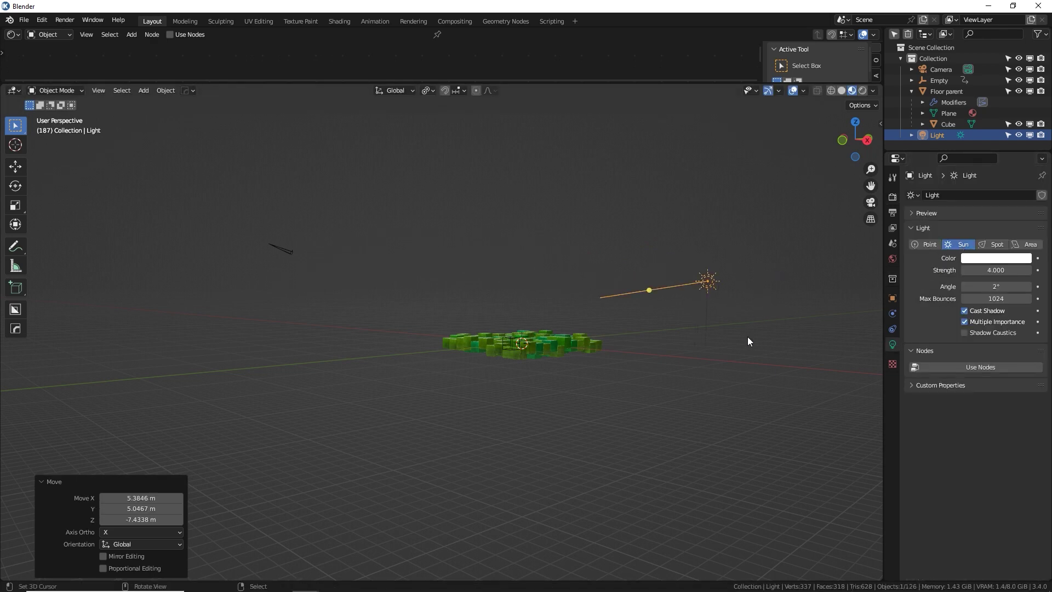
key(g)
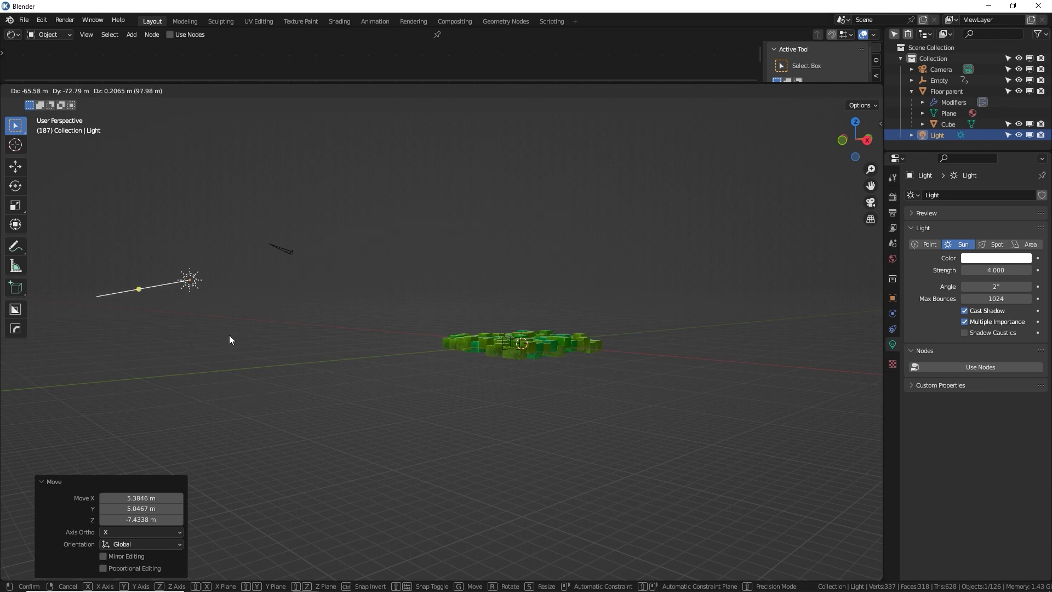
click(229, 335)
Step: Move the sun light back past the floor by about 82.4 m X, 30.9 m Y and 3.5 m Z
middle_drag(453, 386, 514, 397)
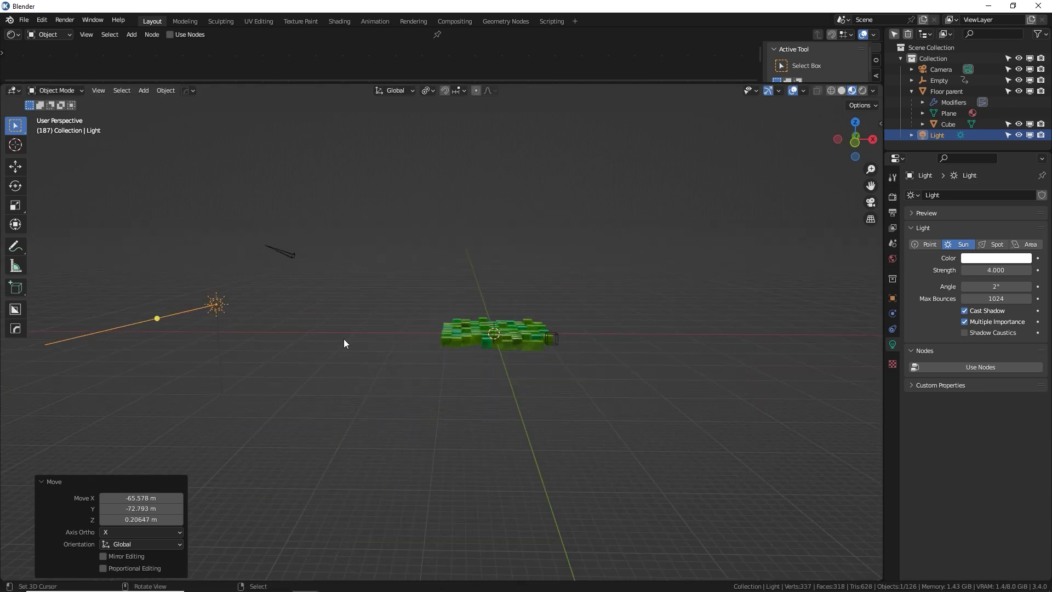
middle_drag(343, 338, 242, 330)
key(g)
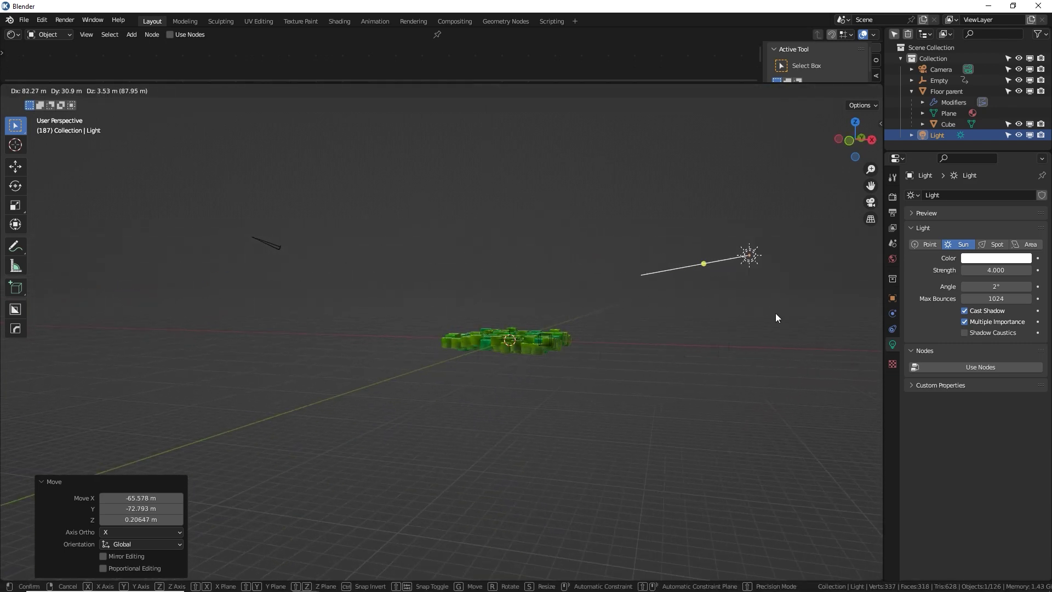
click(775, 317)
Step: Shift the sun light behind the floor by about -13.5 m X, 44.5 m Y and -10.7 m Z
middle_drag(669, 313, 269, 167)
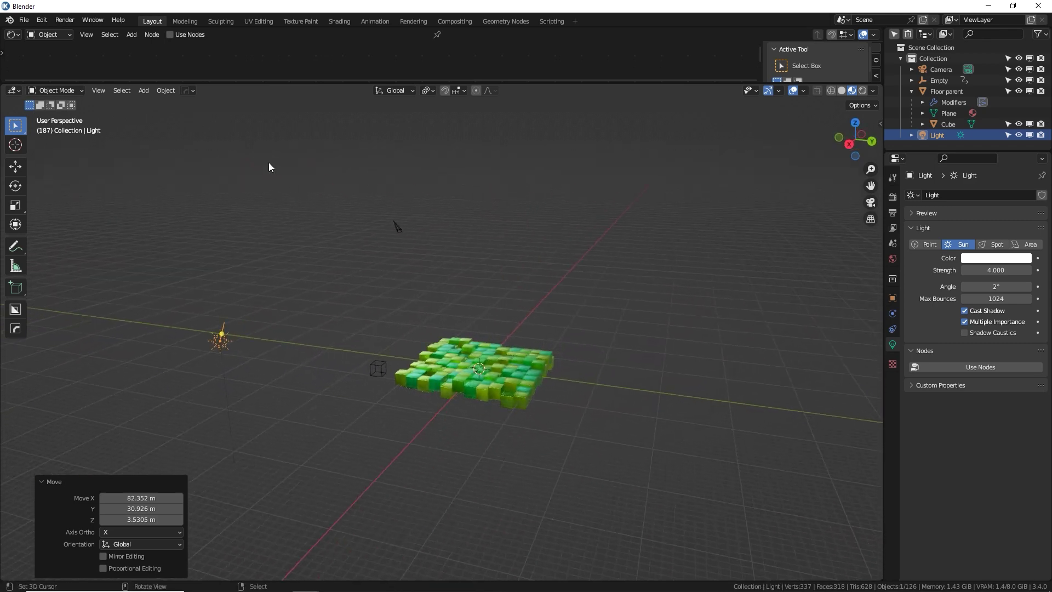
key(g)
click(648, 267)
Step: Render frame 187 from the camera and compare the result in Slot 2 with the previous render in Slot 1
middle_drag(648, 267, 685, 211)
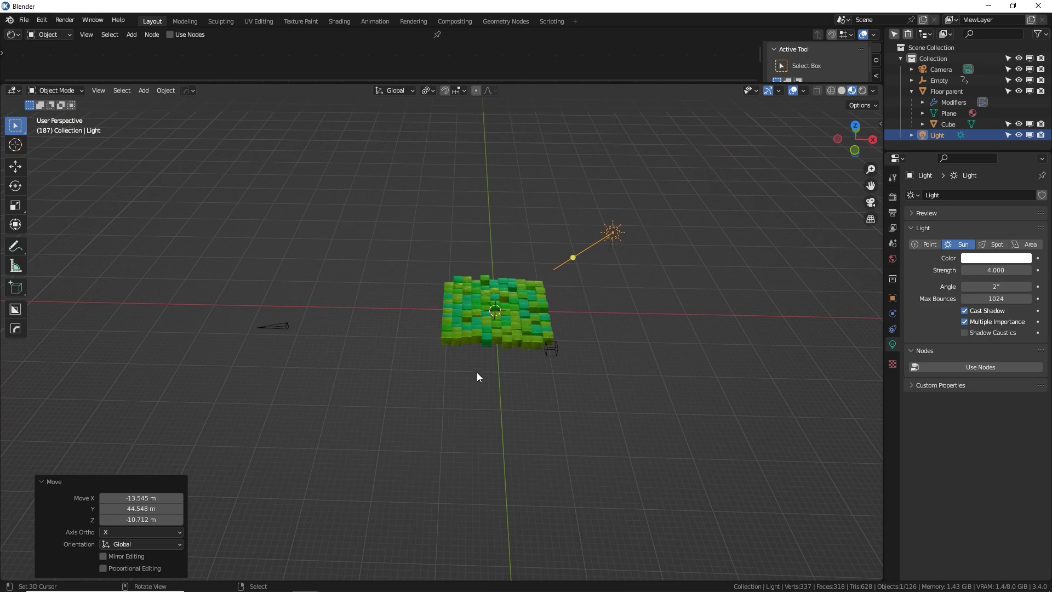
middle_drag(476, 372, 528, 347)
key(KP_0)
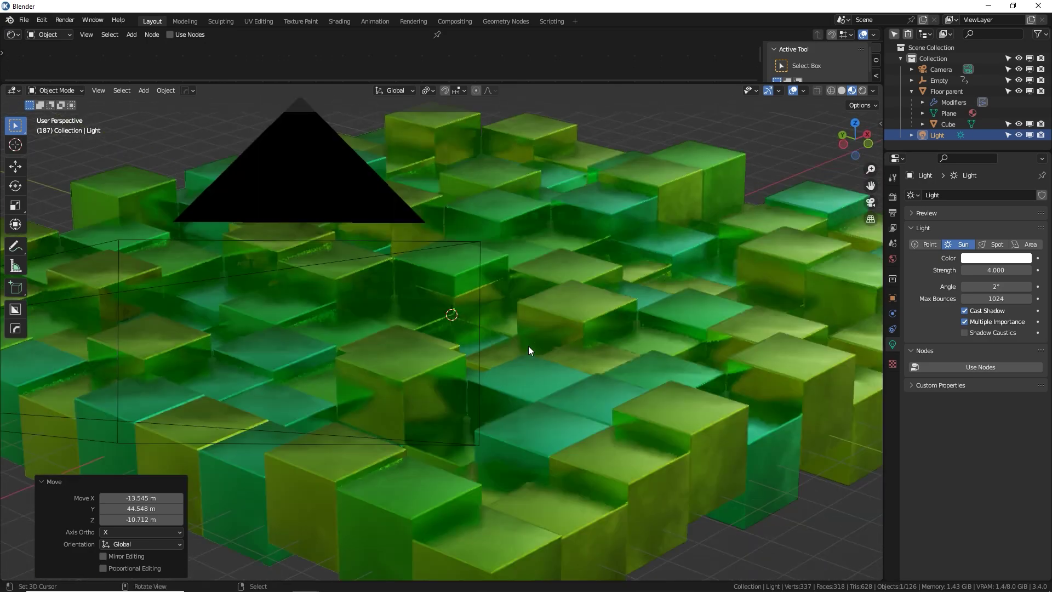
key(F12)
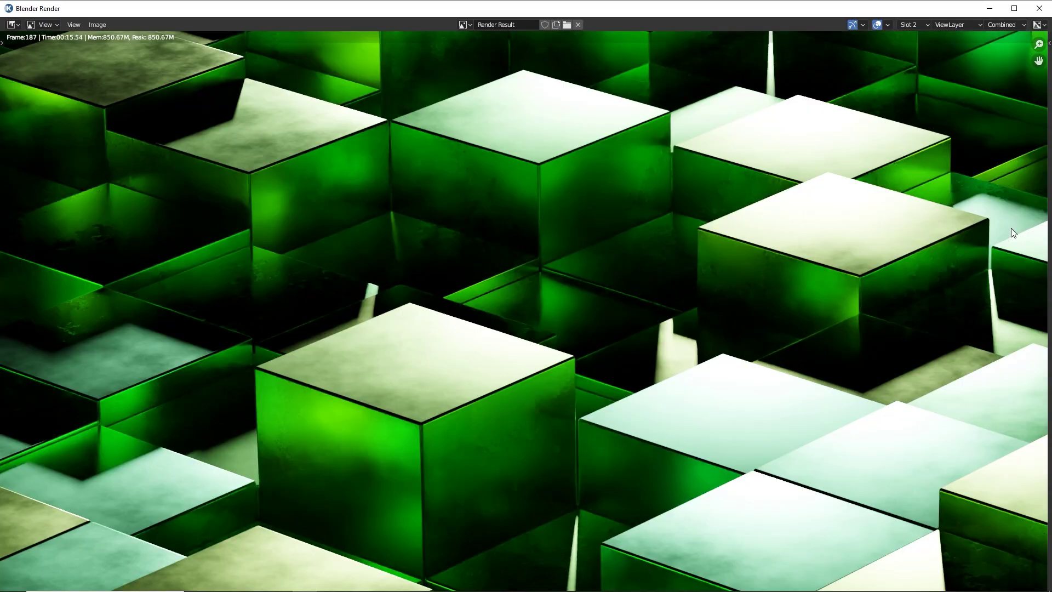
key(j)
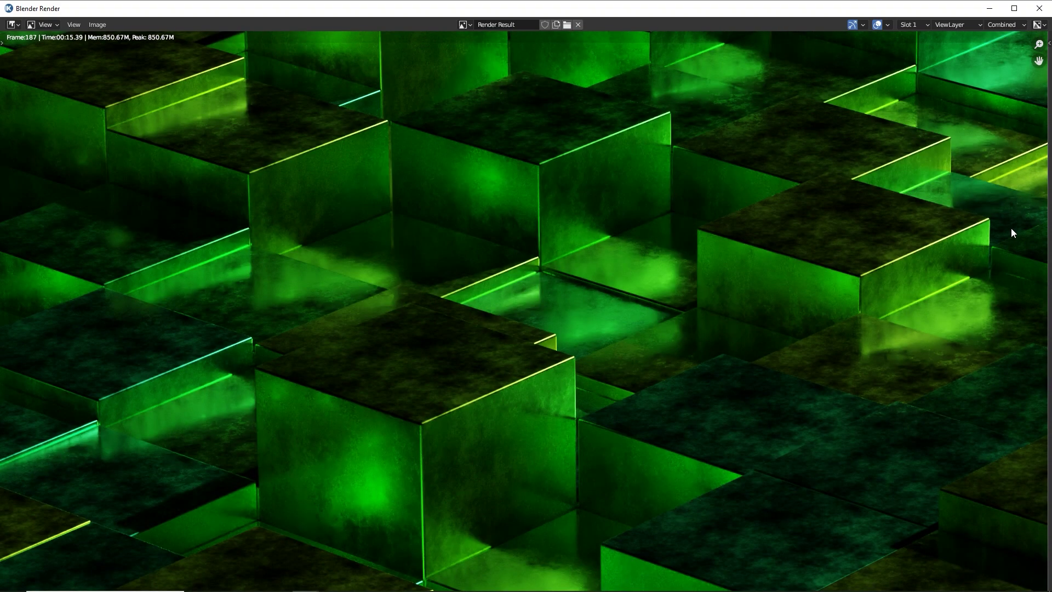
key(j)
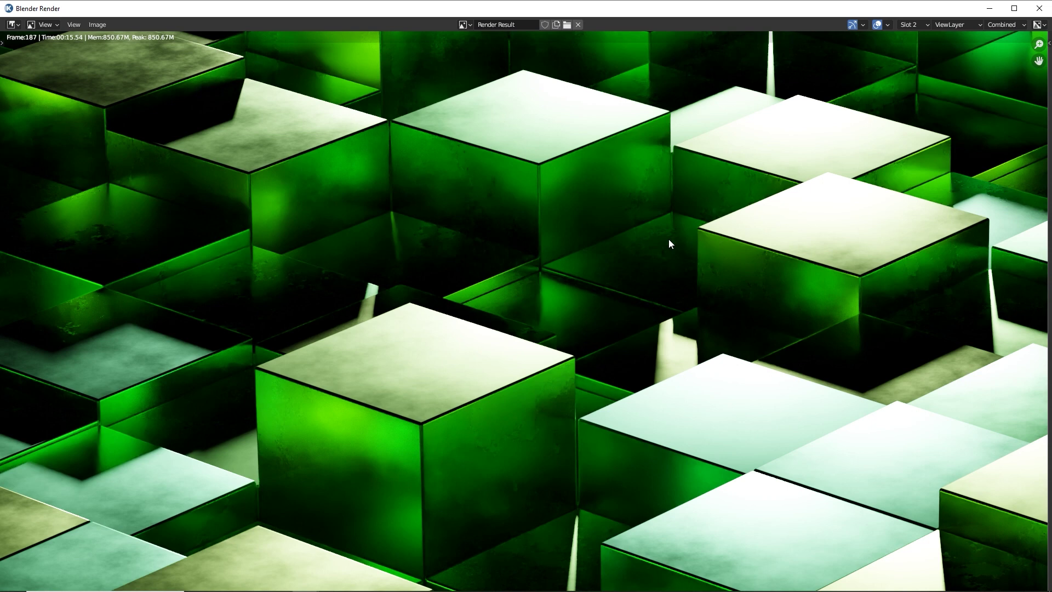
key(Escape)
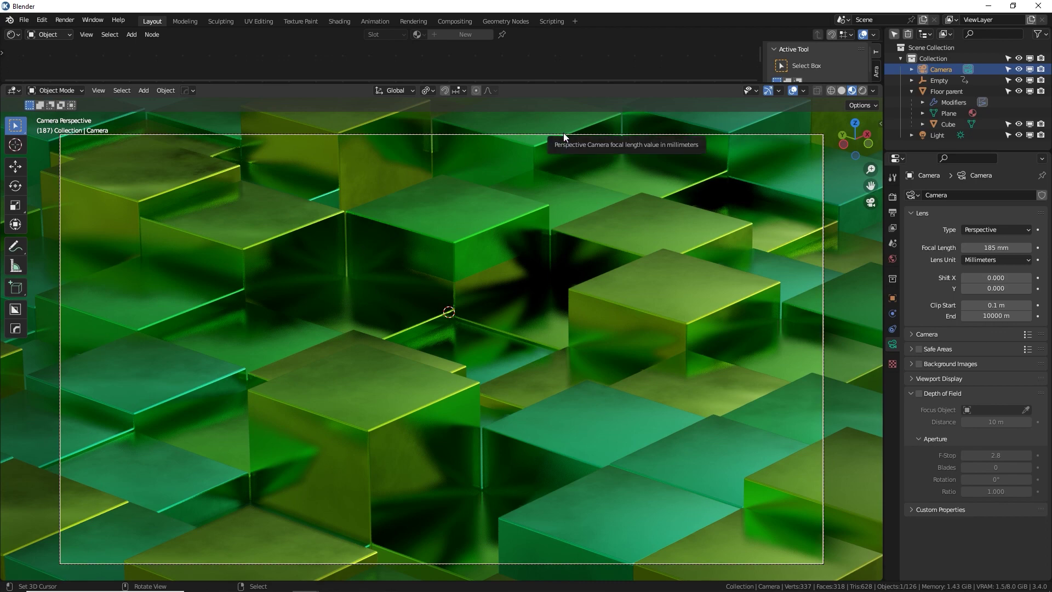
Step: Enable Depth of Field on the camera and turn on the Limits display in its Viewport Display settings
key(KP_0)
middle_drag(563, 133, 292, 272)
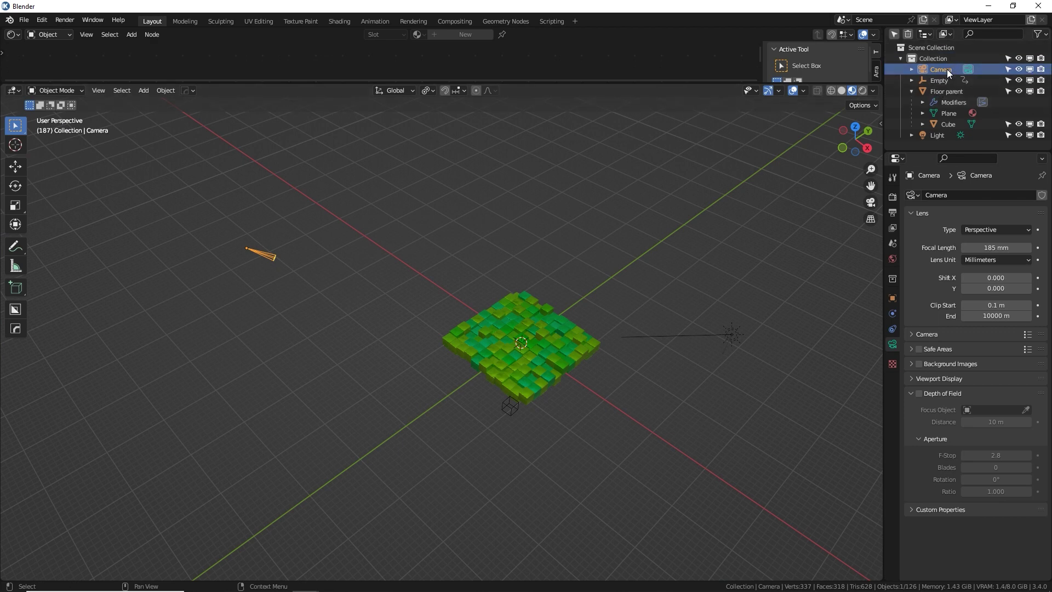
click(921, 394)
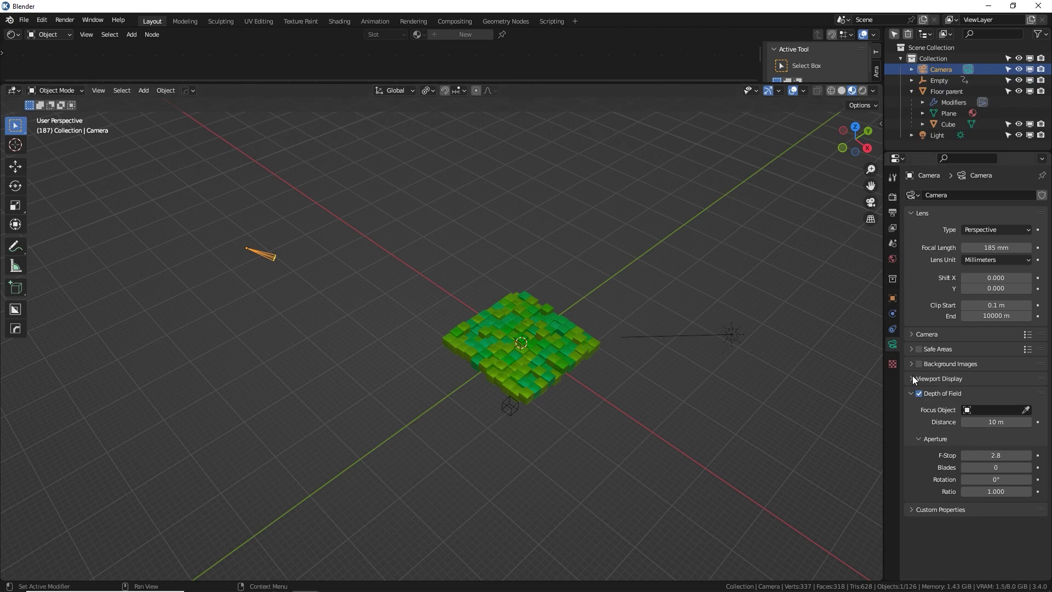
click(914, 379)
click(966, 409)
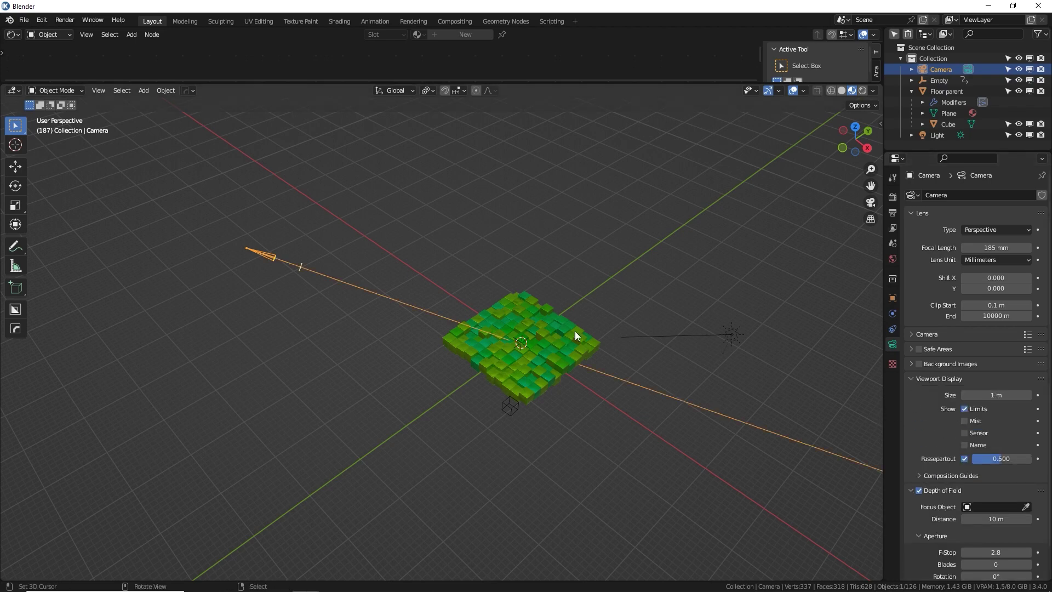
Step: Pull the camera's focus marker along the limits line to the floor's surface, at a focus distance of 50 m
mouse_move(574, 331)
middle_down()
mouse_move(461, 241)
mouse_move(601, 276)
mouse_move(639, 272)
mouse_move(506, 243)
mouse_move(525, 273)
middle_up()
scroll(509, 242, up, 3)
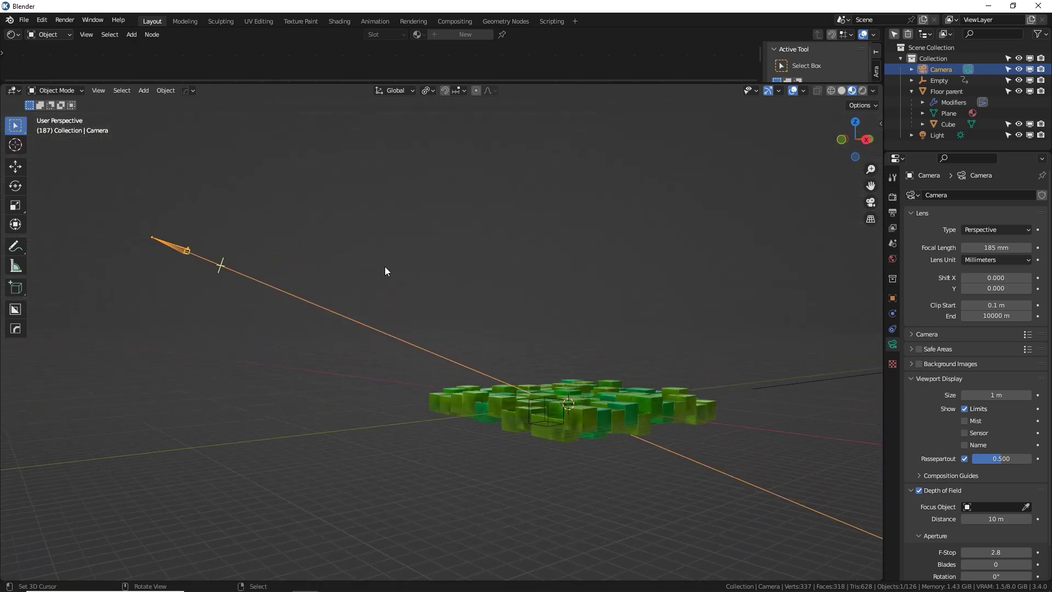
drag(226, 268, 251, 272)
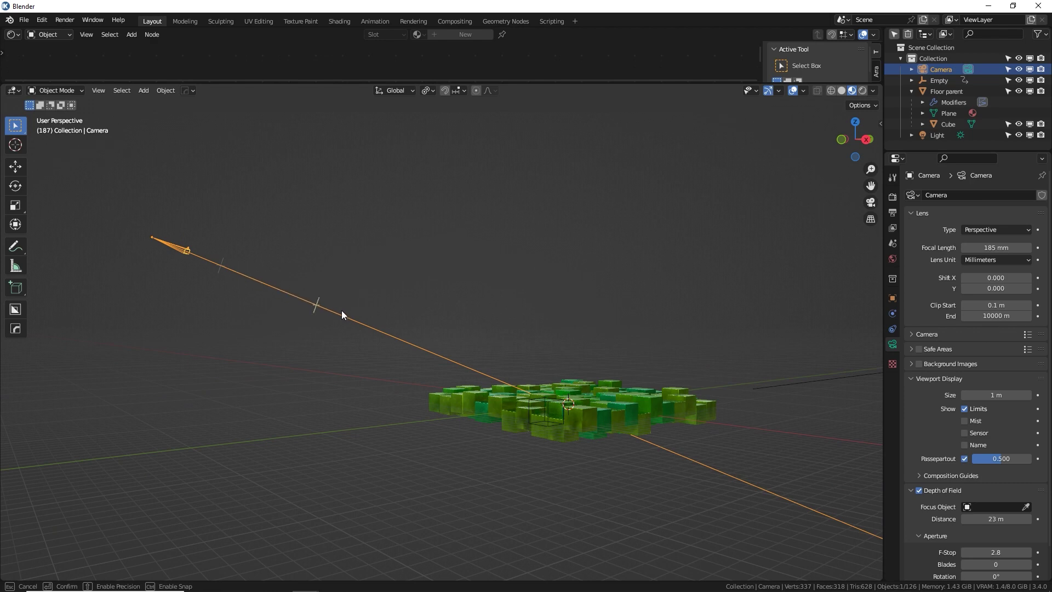
drag(528, 393, 528, 393)
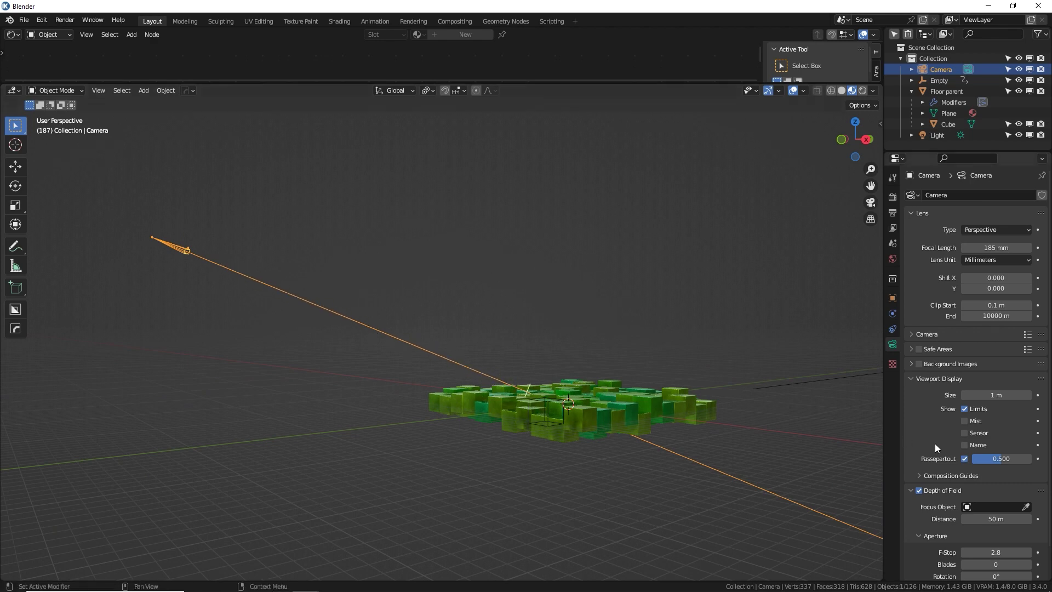
scroll(938, 417, down, 2)
drag(992, 487, 993, 486)
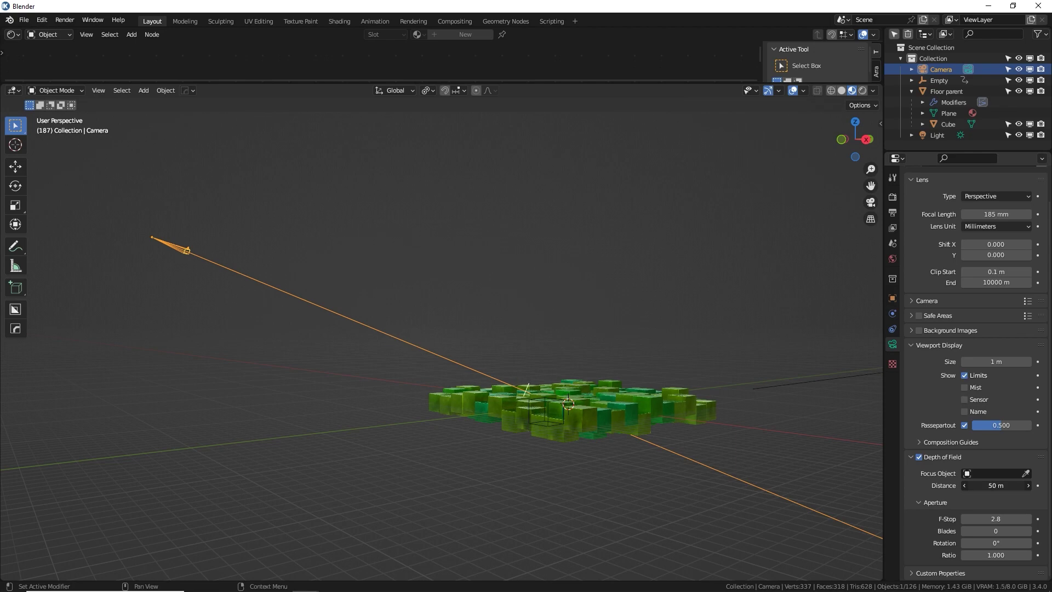
Step: Bring the focus marker nearer to the camera by setting the focus distance to 44 m
middle_drag(491, 341, 478, 238)
scroll(524, 364, up, 4)
scroll(338, 288, up, 2)
scroll(408, 324, up, 1)
drag(1014, 486, 977, 486)
Step: Set the focus distance to 52 m and check the focus marker among the cubes in camera and perspective views
shift+middle_drag(728, 362, 877, 356)
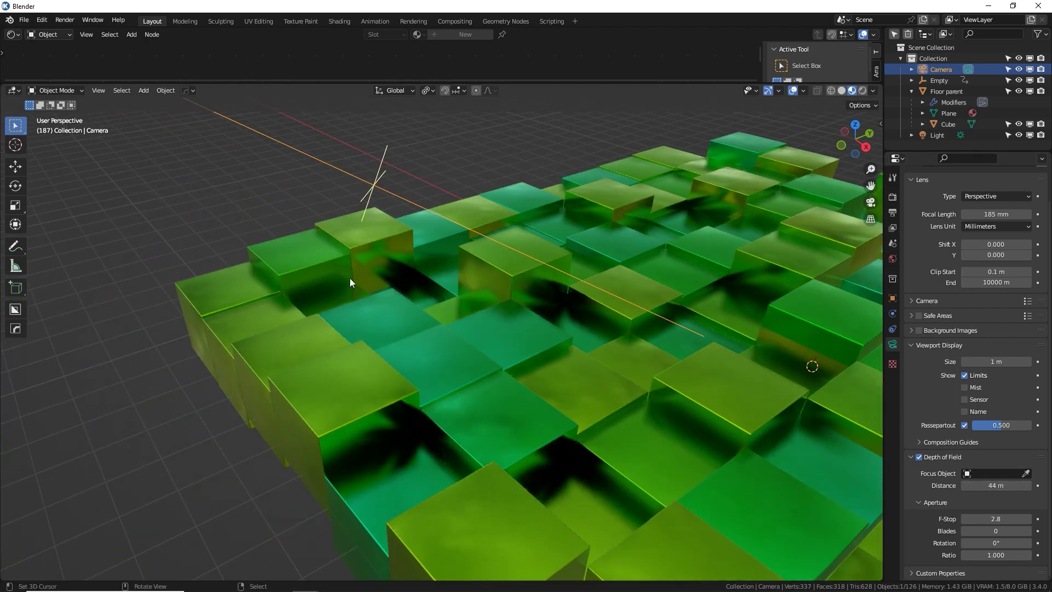
middle_drag(328, 293, 553, 334)
drag(980, 486, 999, 486)
middle_drag(514, 289, 404, 294)
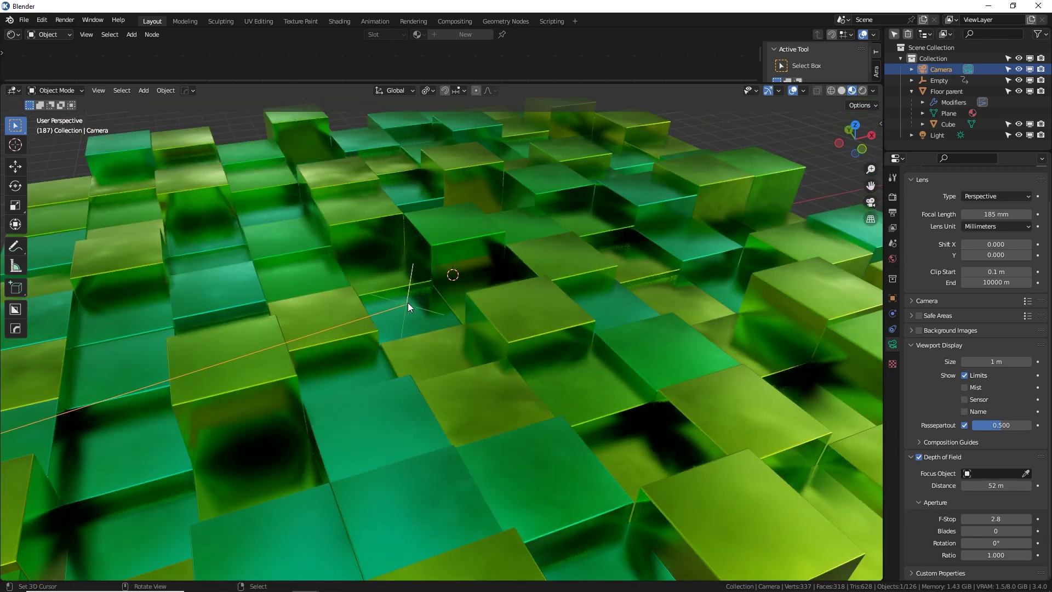
key(KP_0)
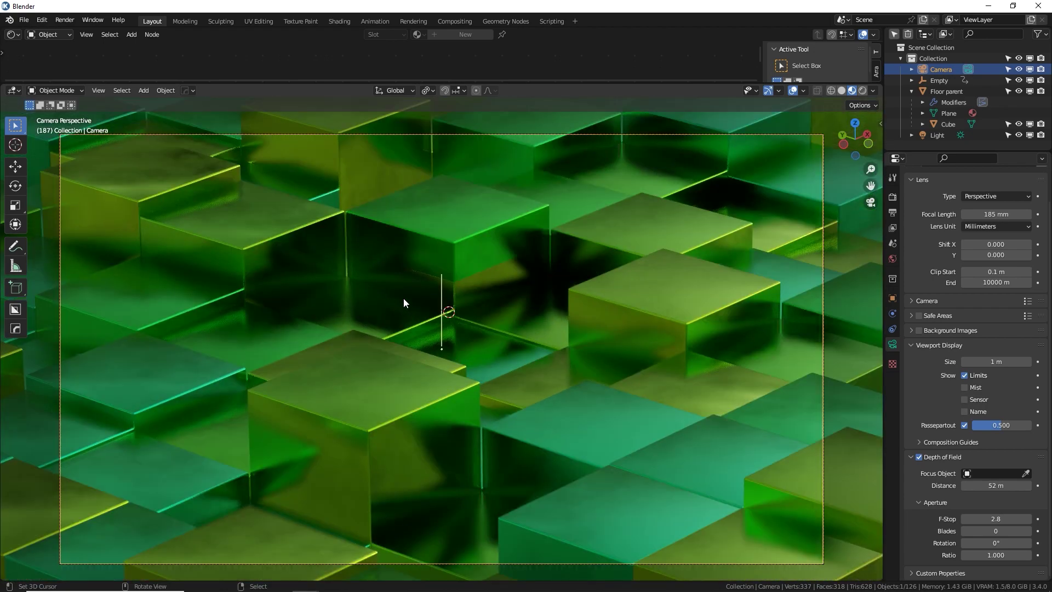
middle_drag(561, 312, 521, 353)
scroll(500, 343, up, 7)
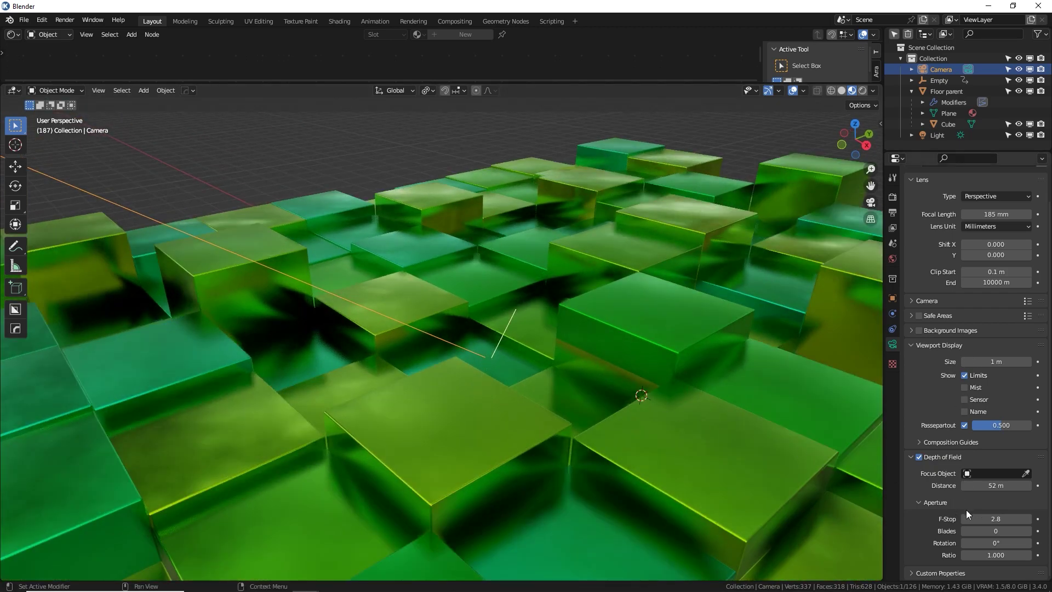
Step: Preview the scene through the camera in rendered shading and set the depth of field F-Stop to 1
key(KP_0)
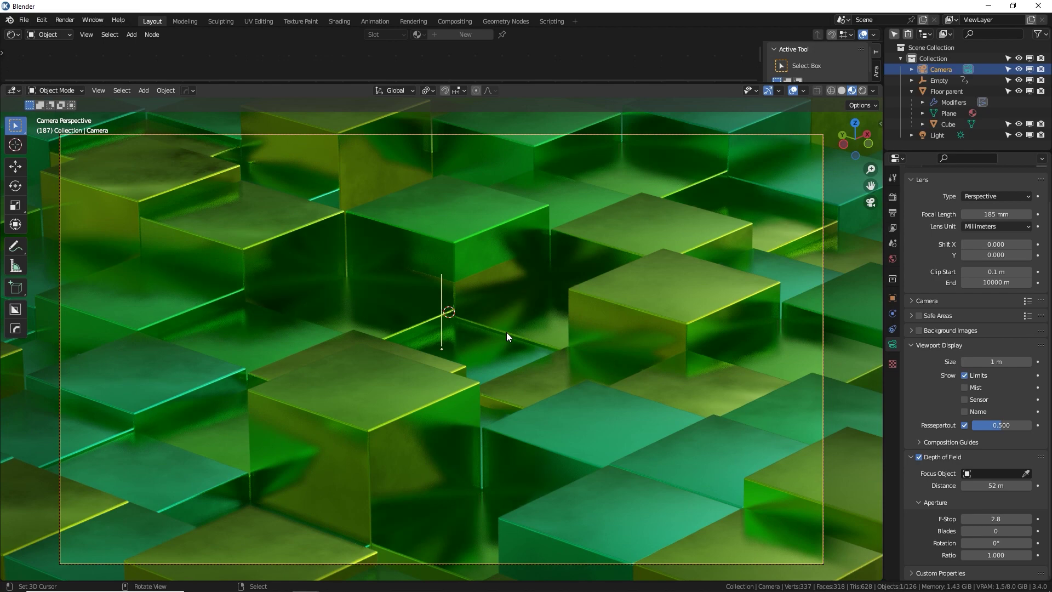
click(863, 90)
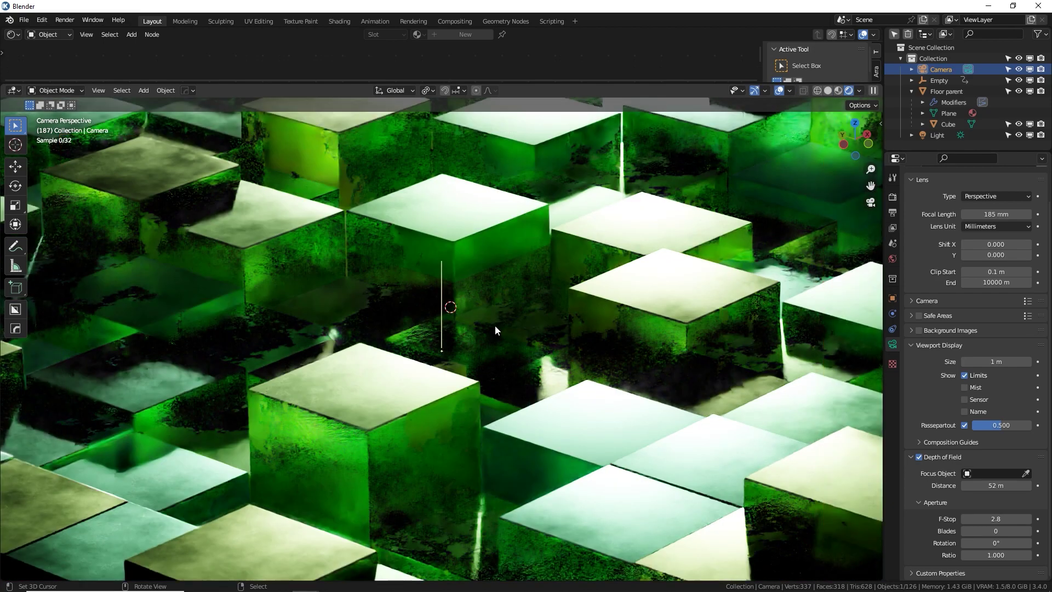
scroll(495, 325, up, 2)
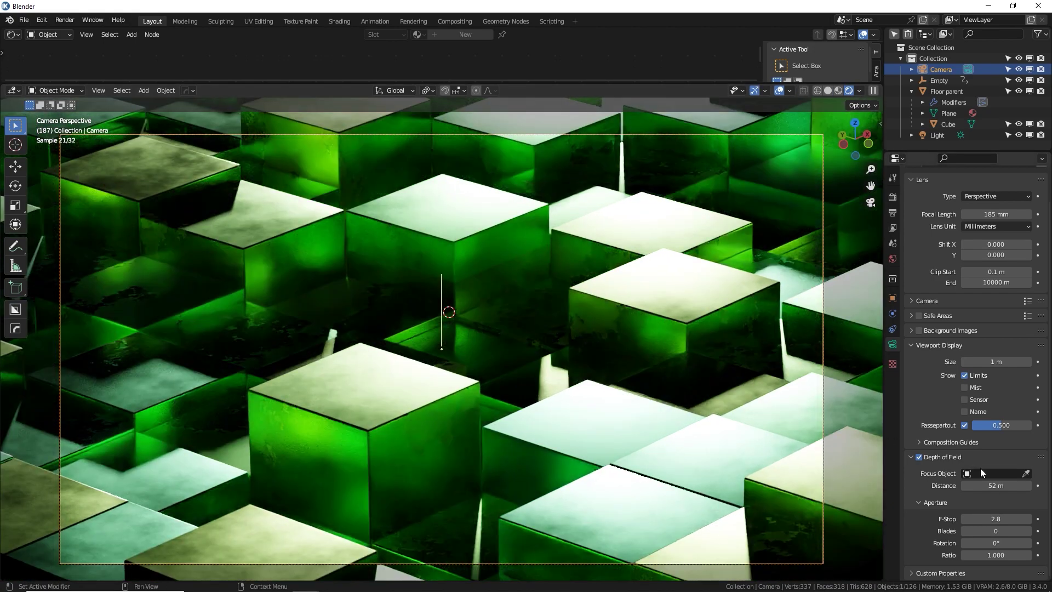
click(1006, 519)
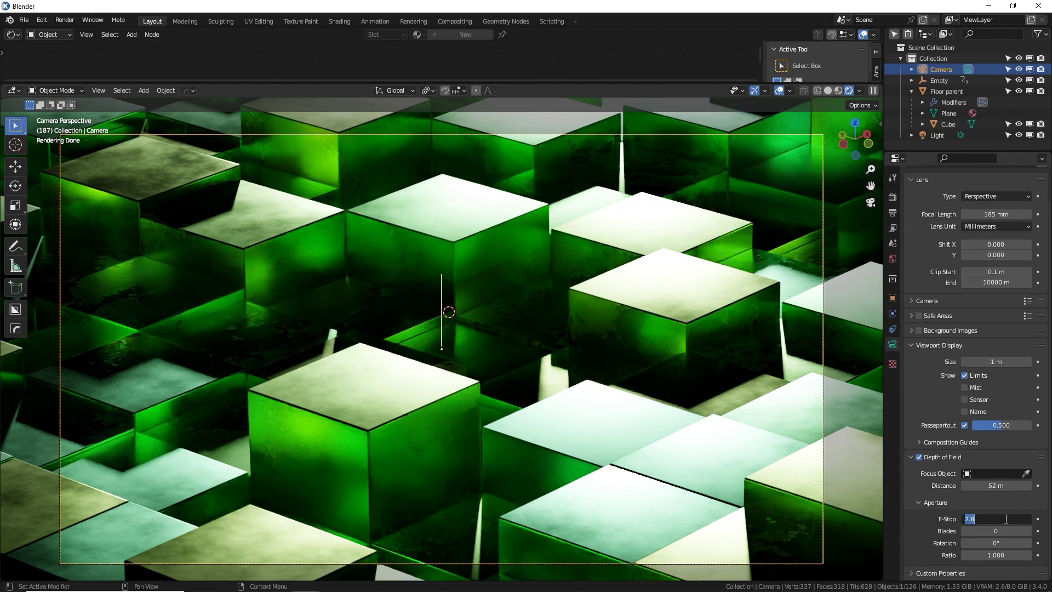
text(1)
key(Return)
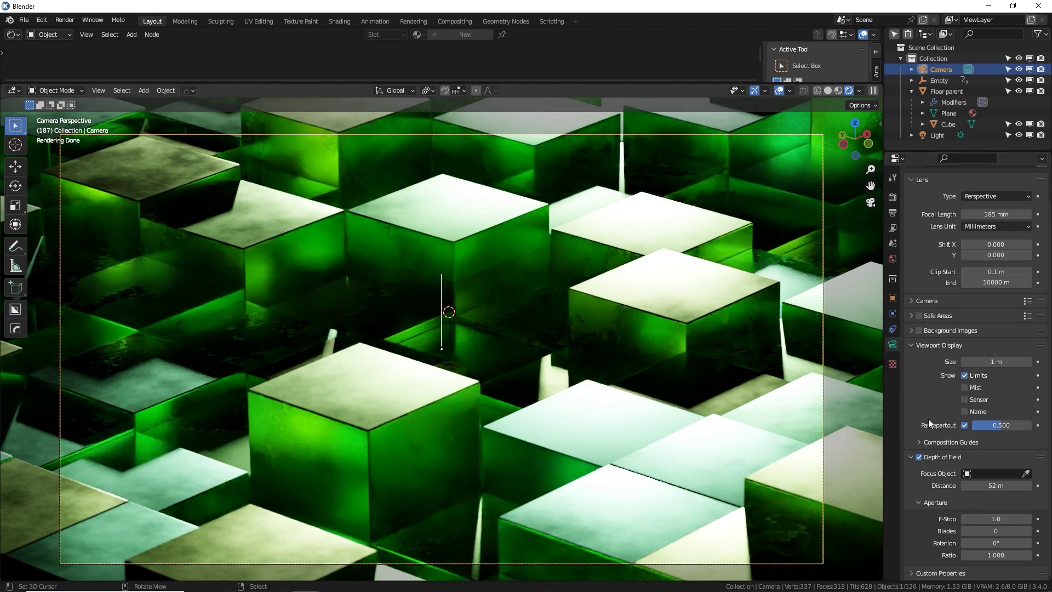
Step: Try stronger depth of field blur with camera F-Stop values of 0.5 and 0.1
click(994, 519)
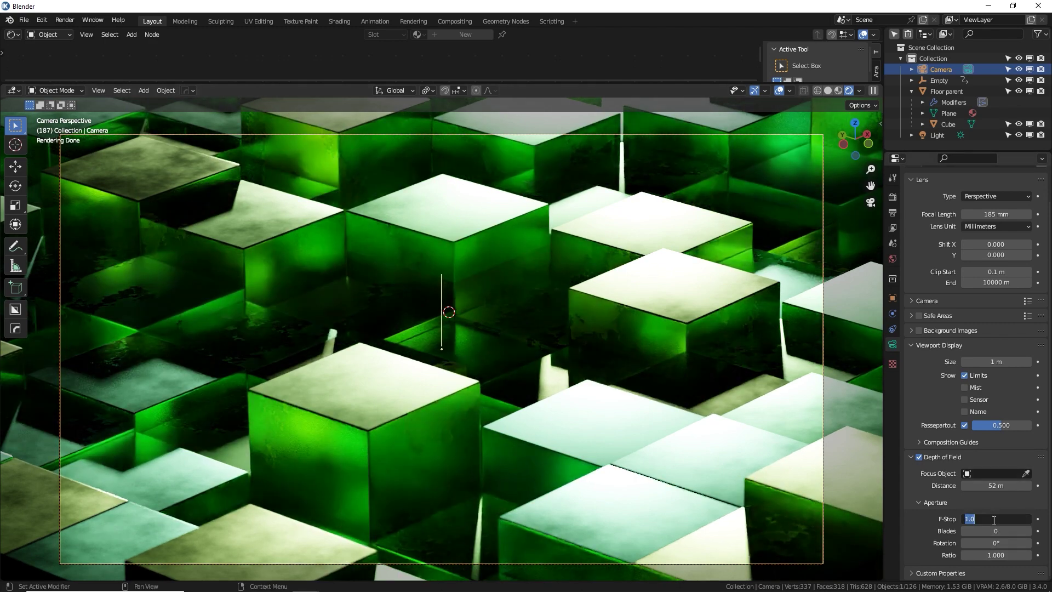
text(0.5)
key(Return)
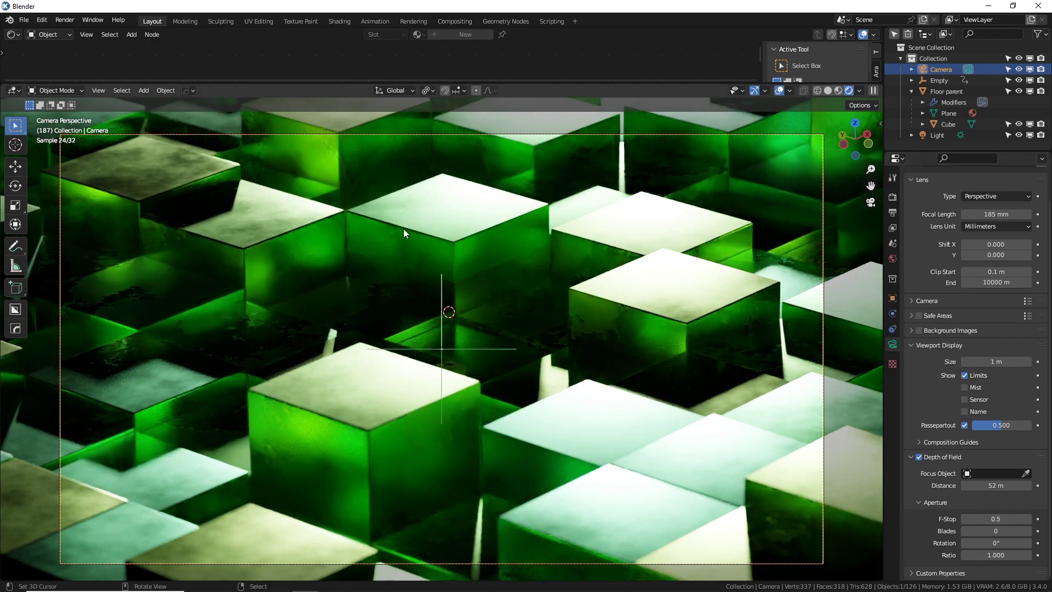
click(998, 518)
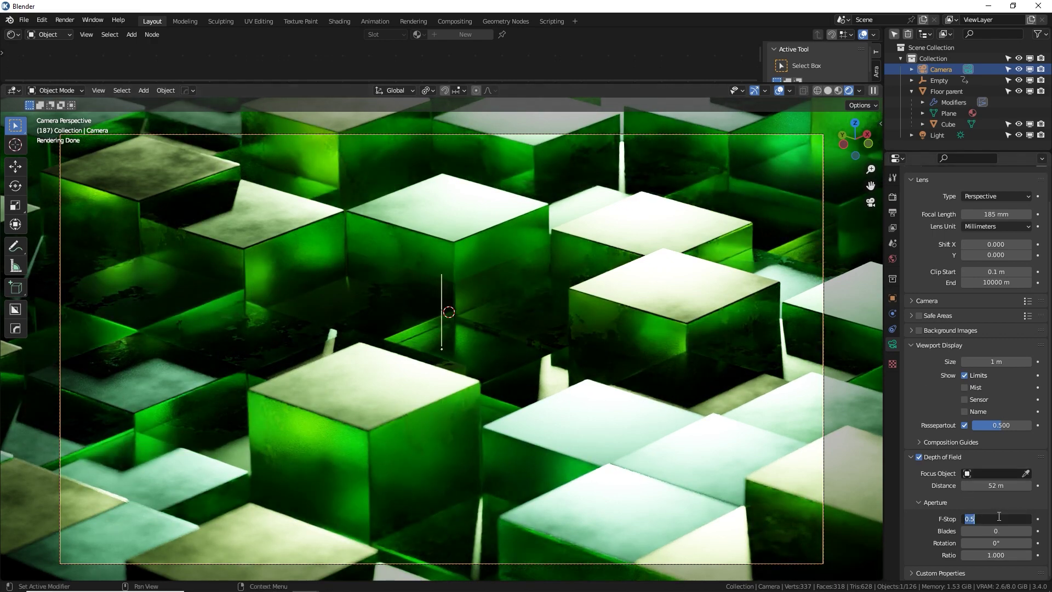
text(0.1)
key(Return)
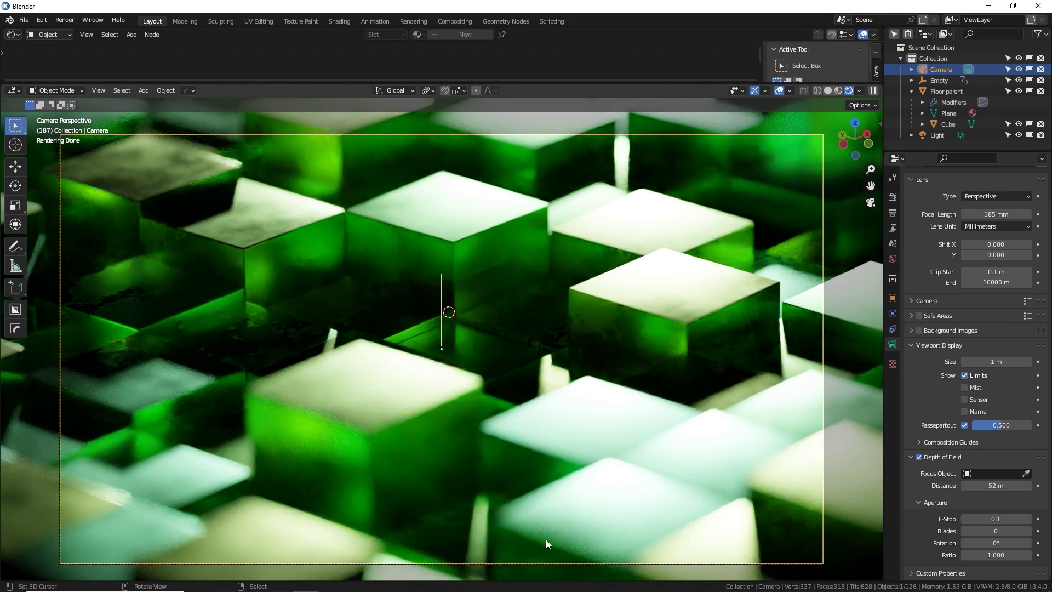
Step: Examine the depth of field blur on the cubes behind and beside the camera frame, and fit the camera frame to the view again
shift+middle_drag(474, 303, 566, 560)
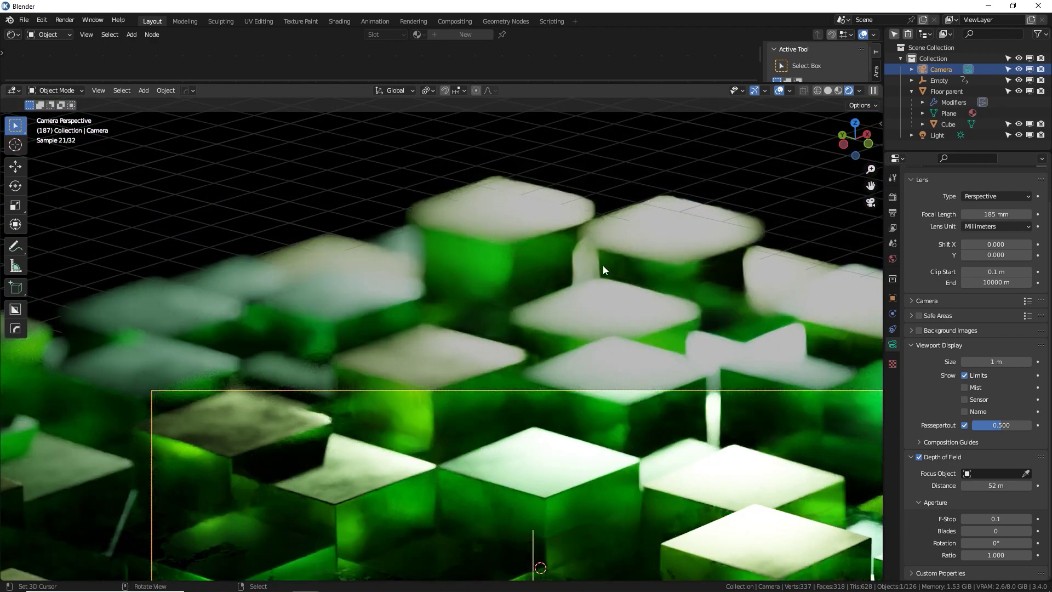
shift+middle_drag(609, 407, 669, 311)
shift+middle_drag(380, 377, 445, 379)
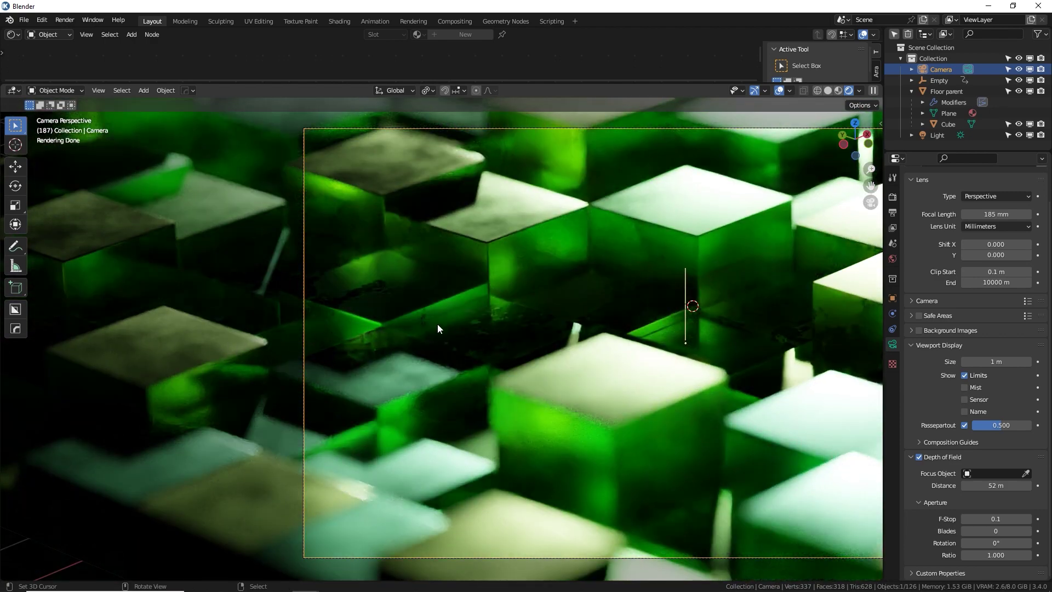
shift+middle_drag(554, 328, 166, 320)
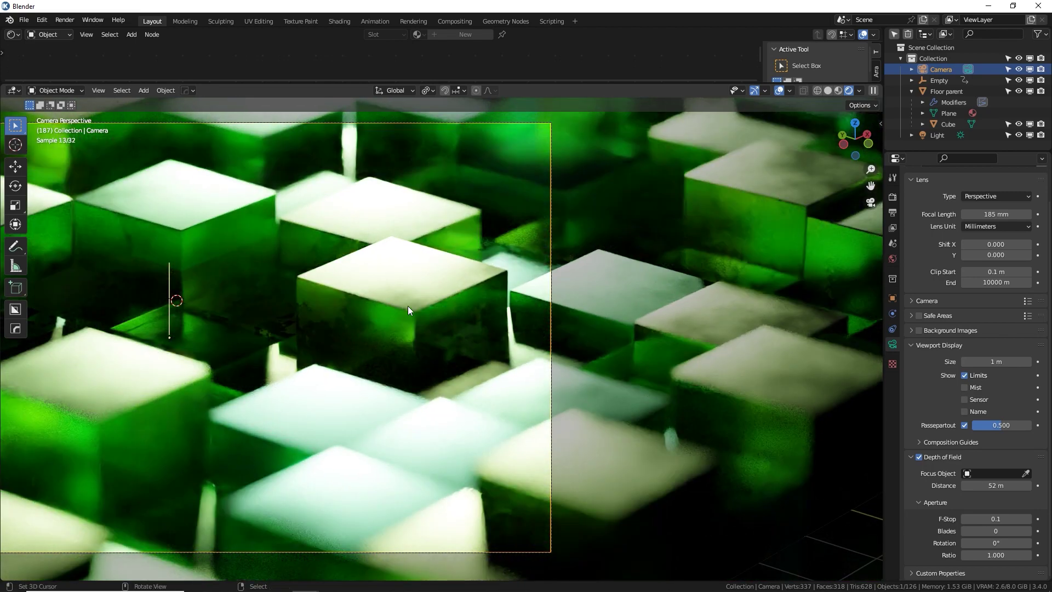
shift+middle_drag(590, 295, 404, 328)
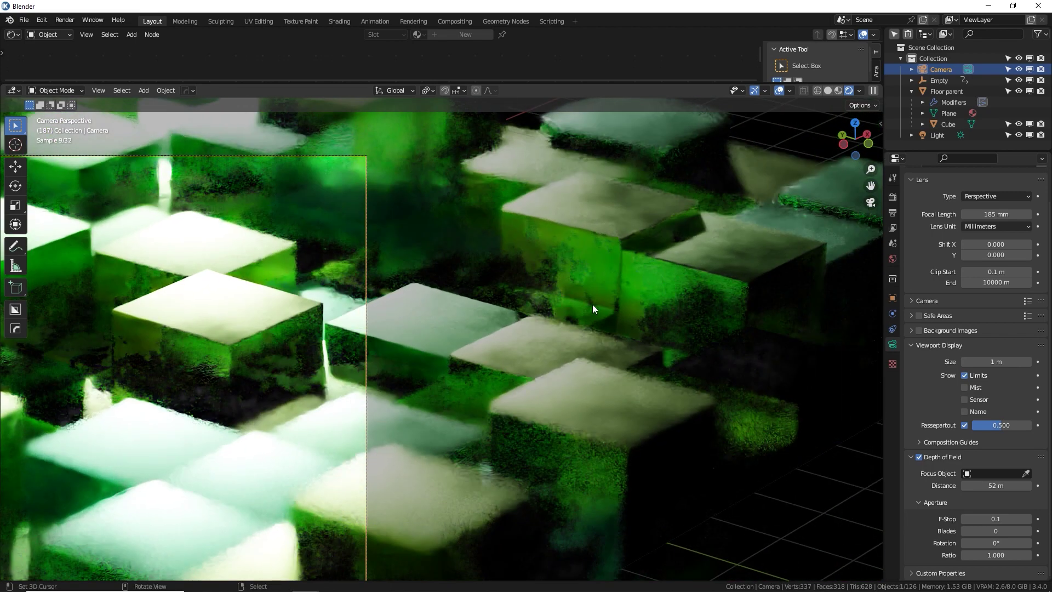
scroll(603, 298, up, 2)
scroll(603, 298, up, 1)
shift+middle_drag(602, 298, 185, 383)
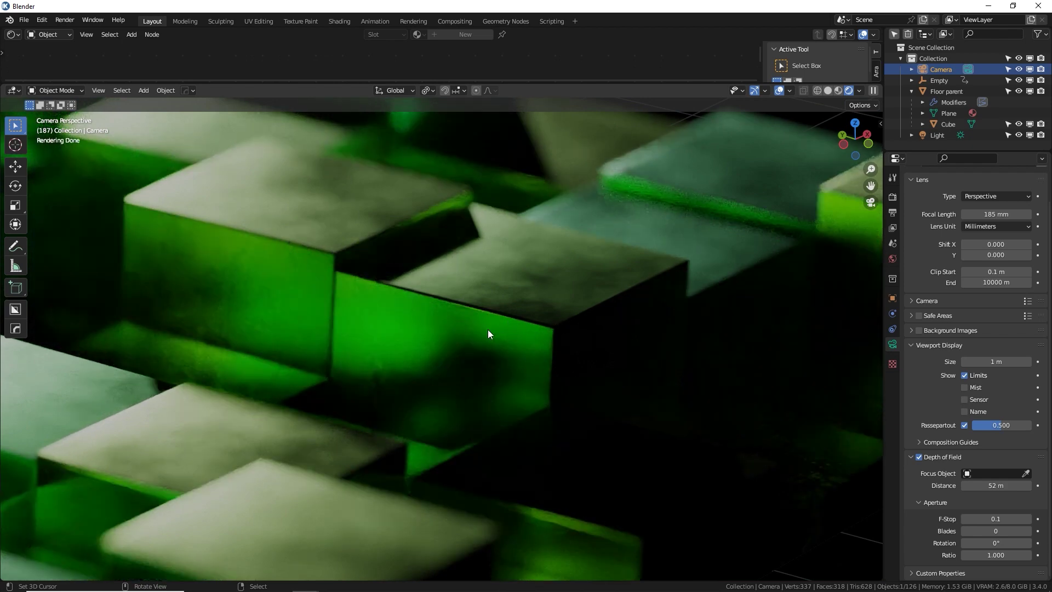
key(Home)
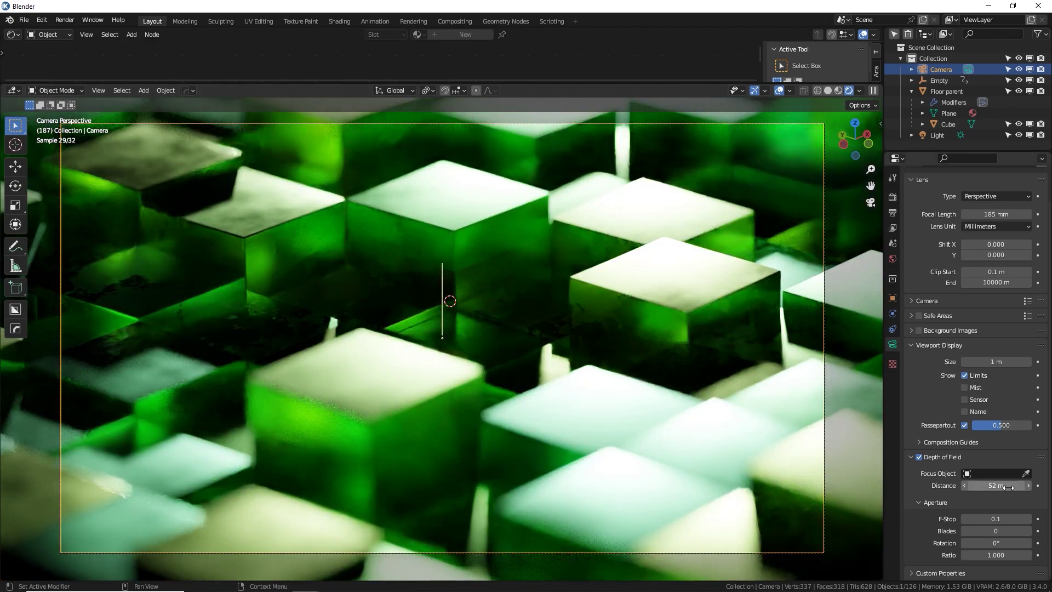
Step: Try camera focus distances of 44 m and 54 m, and settle on 48 m
drag(996, 486, 980, 485)
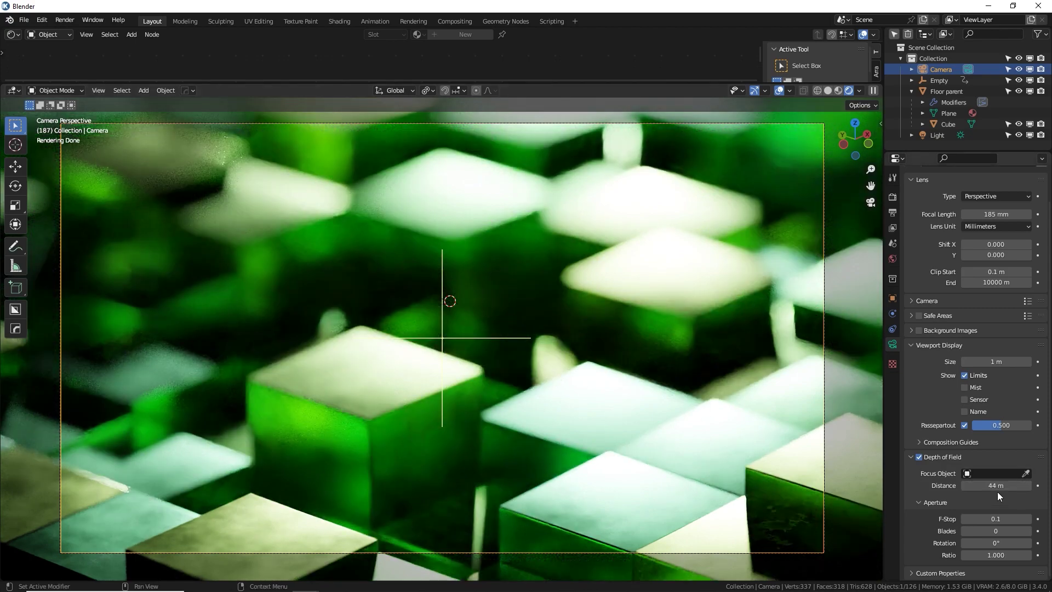
drag(996, 486, 1016, 485)
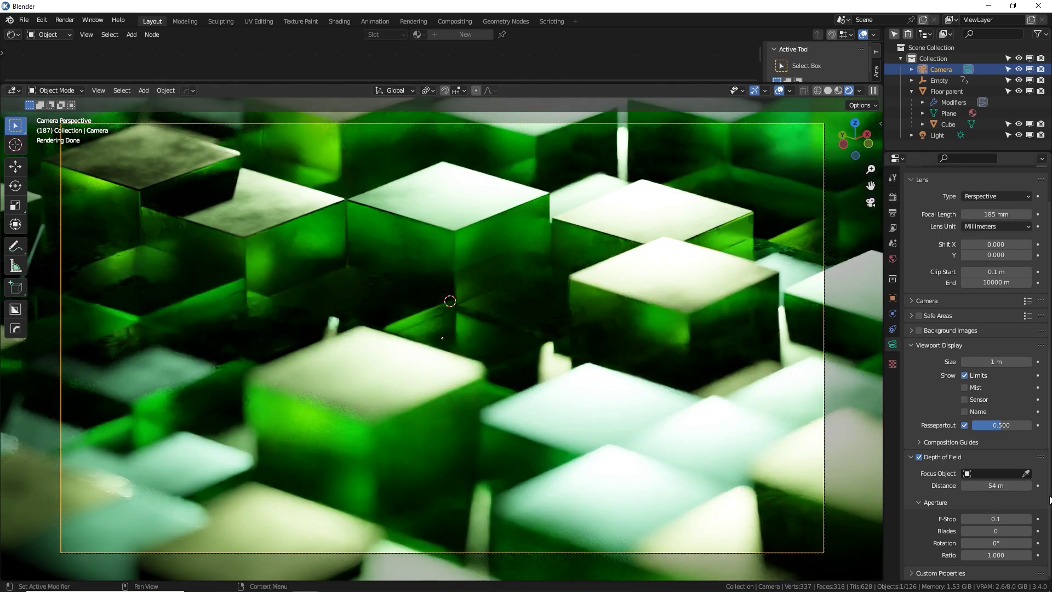
click(442, 338)
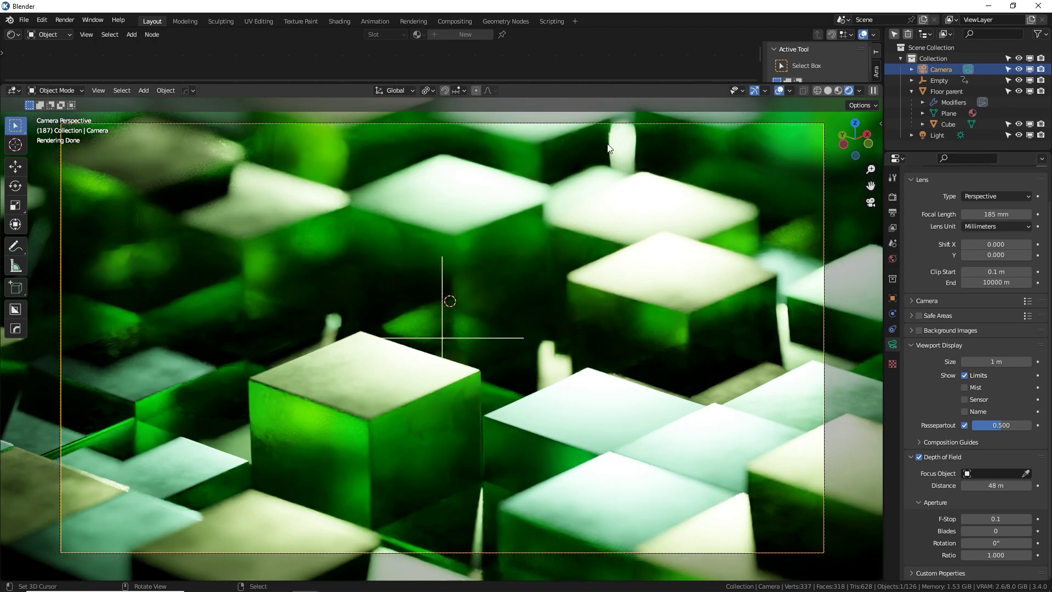
Step: Soften the depth of field blur by setting the camera's F-Stop to 0.2
click(996, 517)
text(0.2)
key(Return)
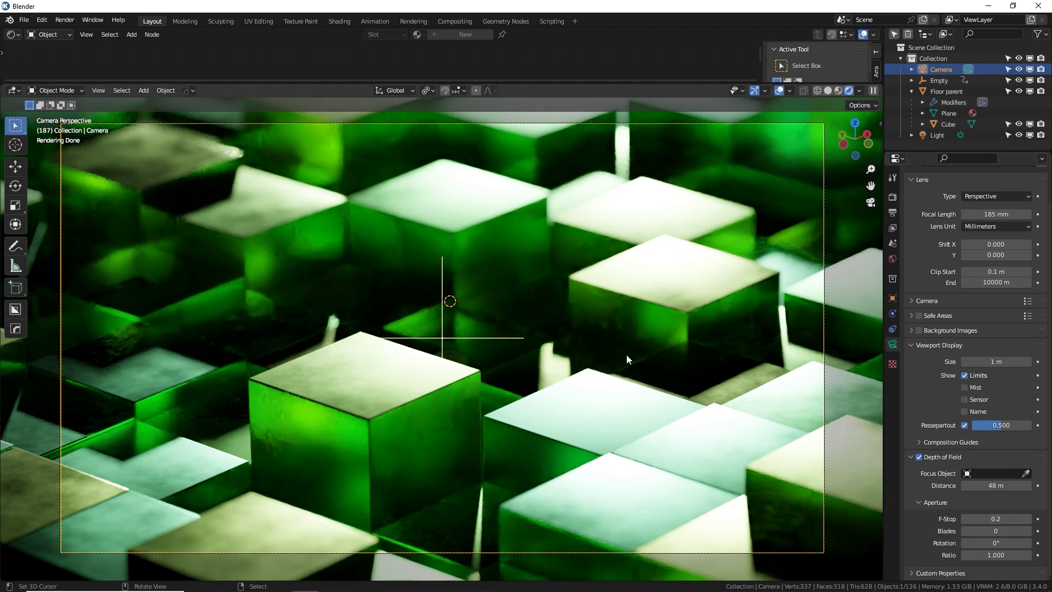
Step: Rotate the sun light freely with trackball rotation by about 14.3° and 25.8°
click(938, 135)
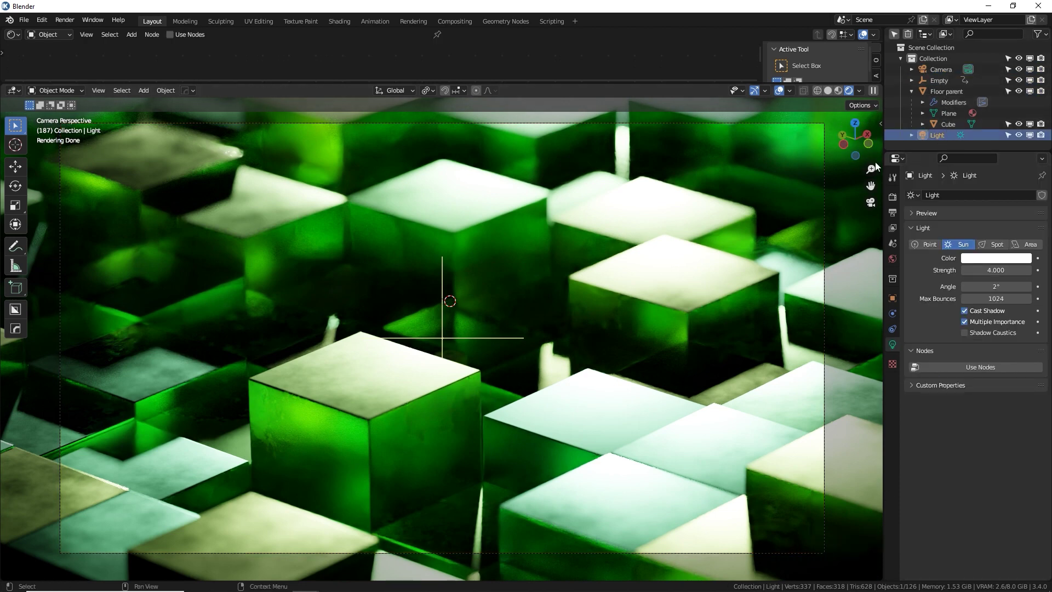
key(r)
key(r)
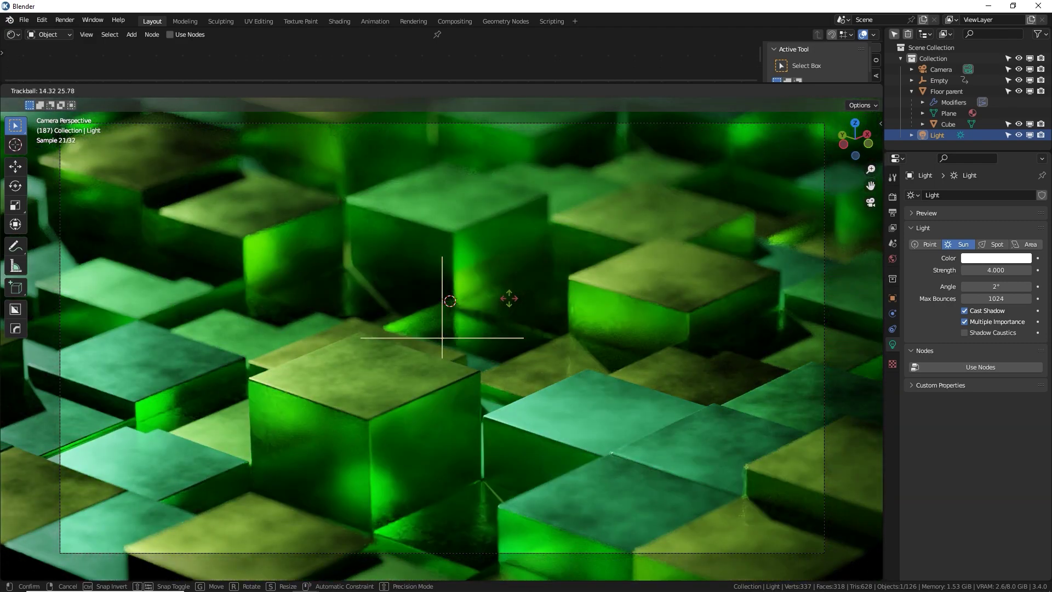
click(509, 299)
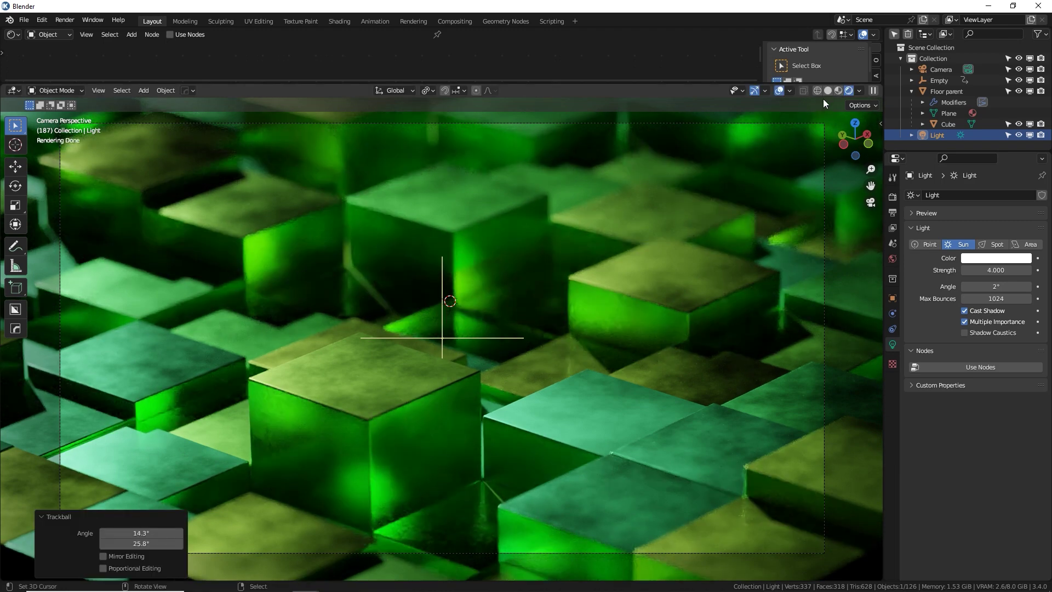
Step: Switch the viewport to solid shading, set the render's Max Samples to 600 and render the current frame
click(828, 90)
click(893, 196)
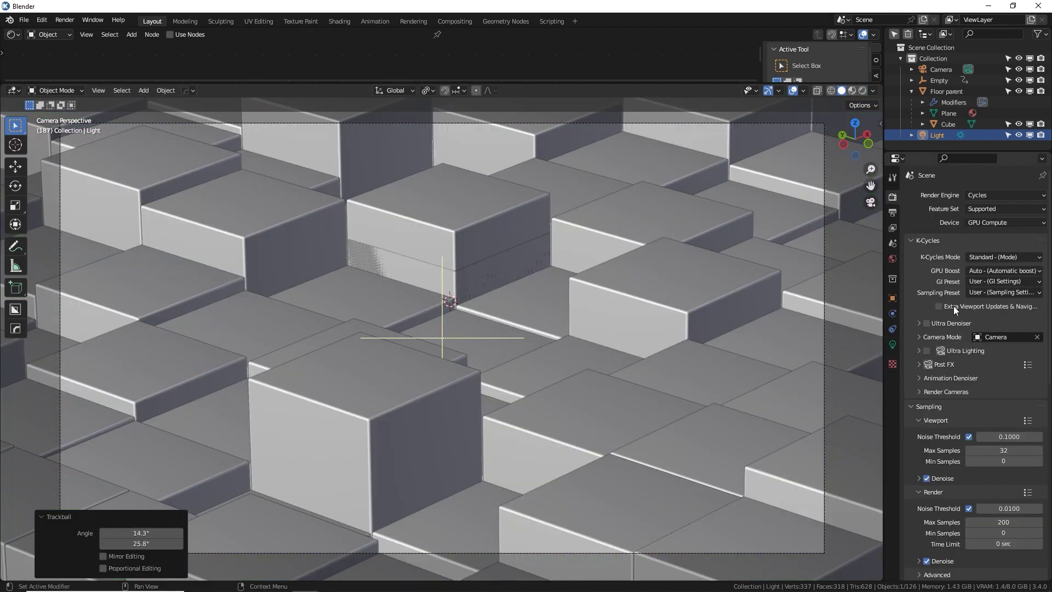
click(1015, 522)
text(600)
key(Return)
key(F12)
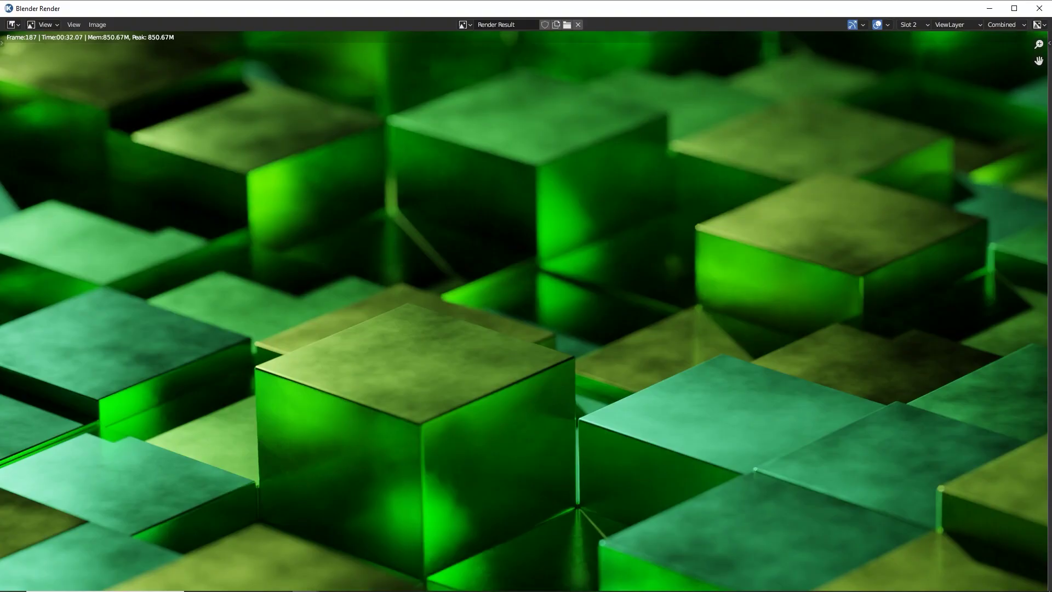